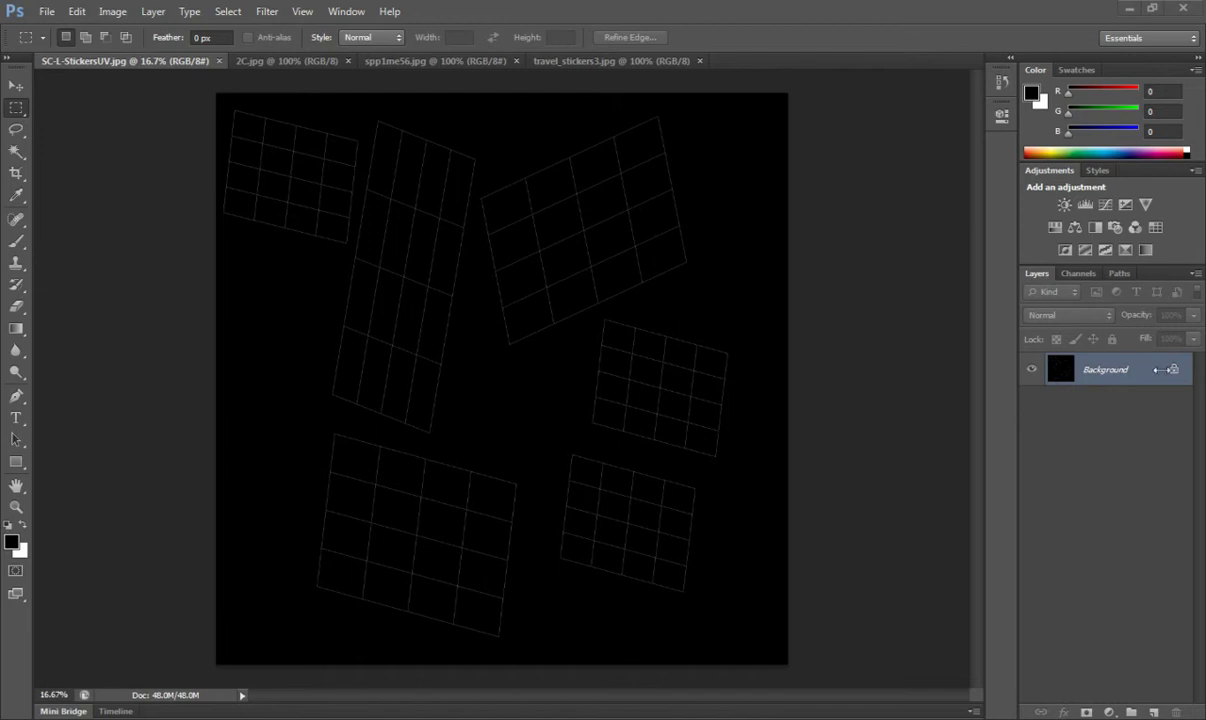
- Convert the locked Background of the sticker UV image into an editable layer with the default settings
{"action": "double_click", "coordinate": [1101, 372]}
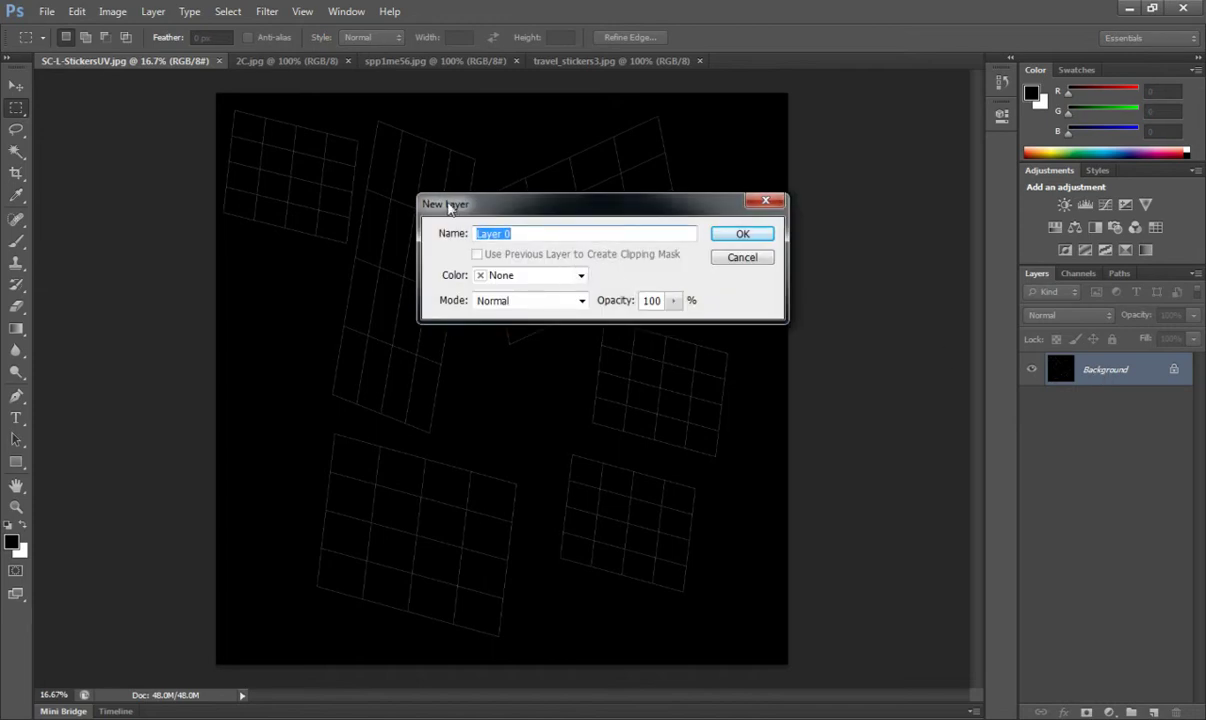
{"action": "left_click_drag", "start_coordinate": [535, 212], "coordinate": [515, 220]}
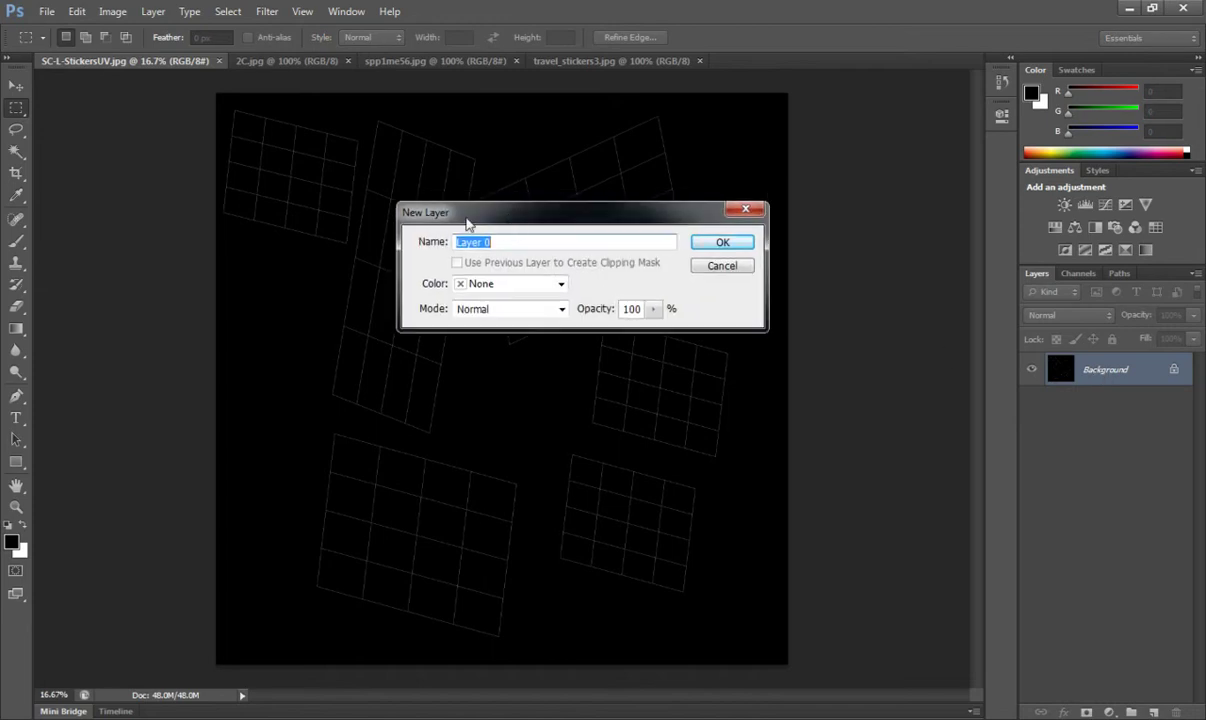
{"action": "left_click", "coordinate": [725, 244]}
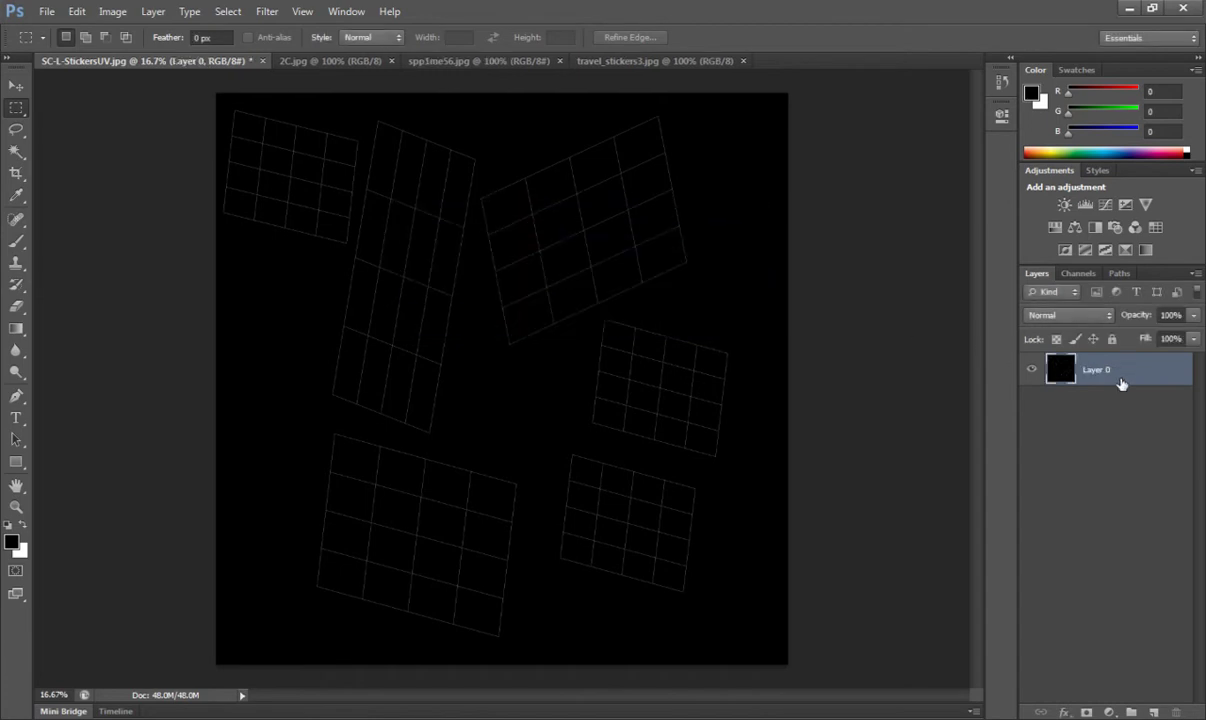
- Toggle Layer 0's visibility off and on to check what lies beneath it
{"action": "left_click", "coordinate": [1033, 371]}
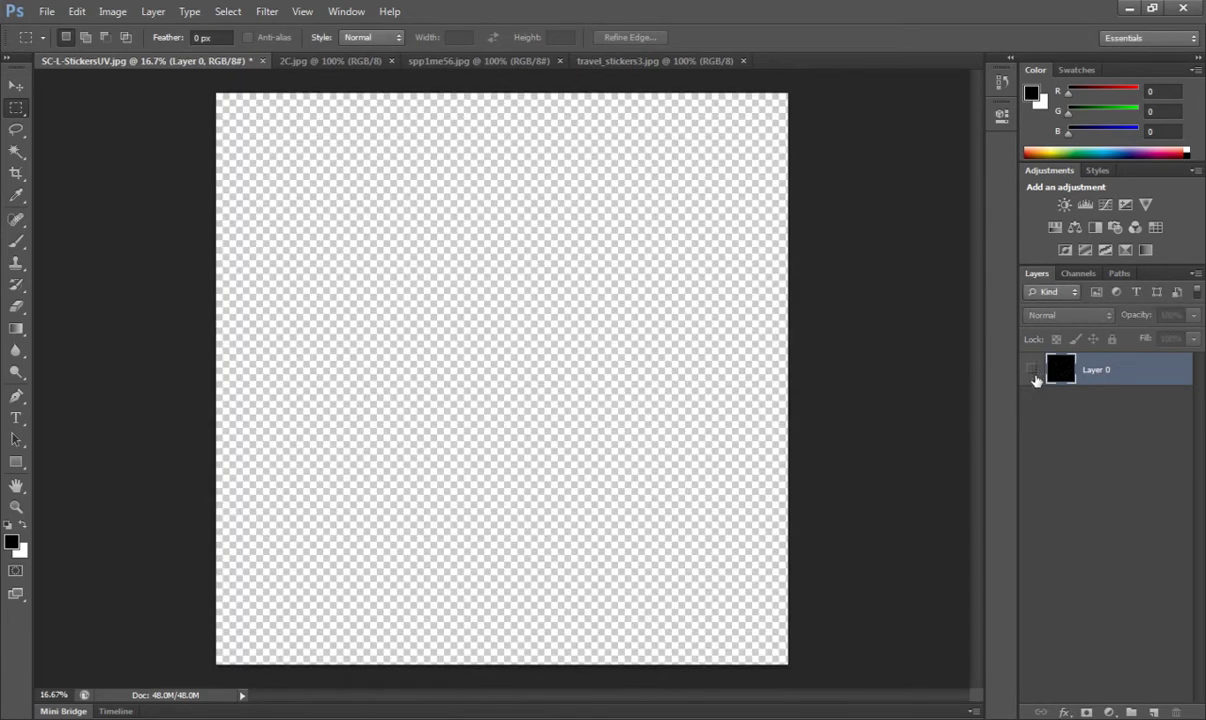
{"action": "left_click", "coordinate": [1033, 371]}
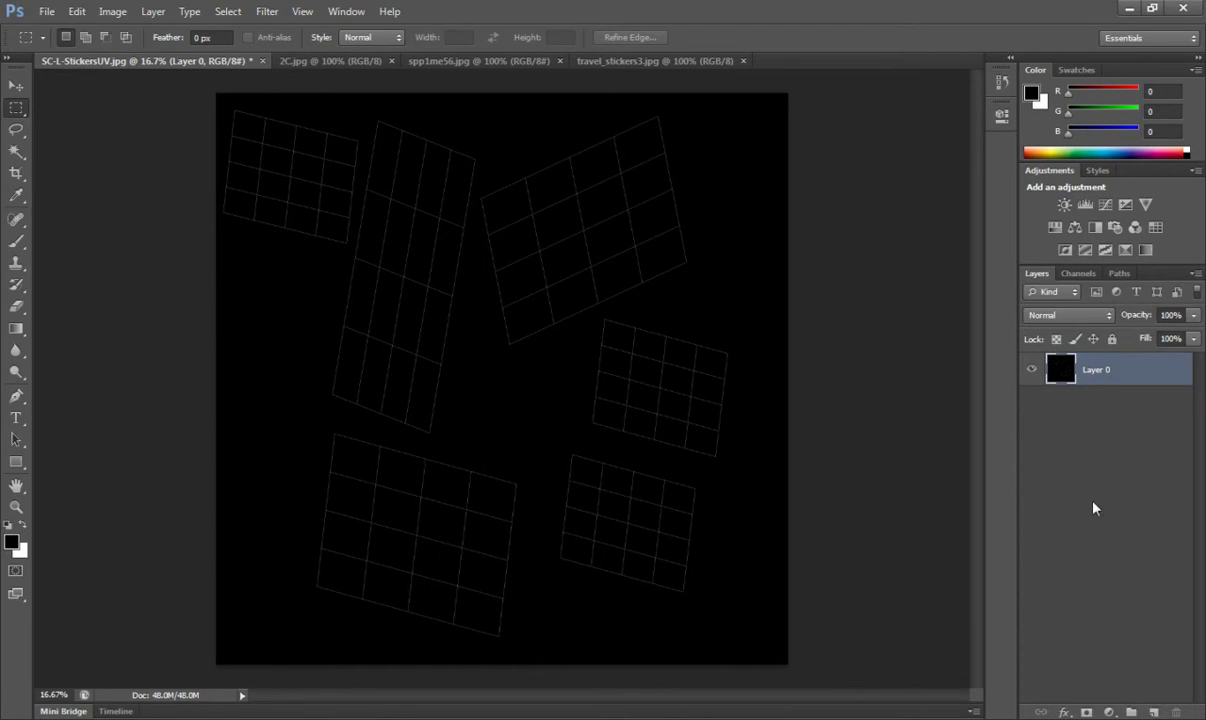
{"action": "left_click", "coordinate": [1033, 372]}
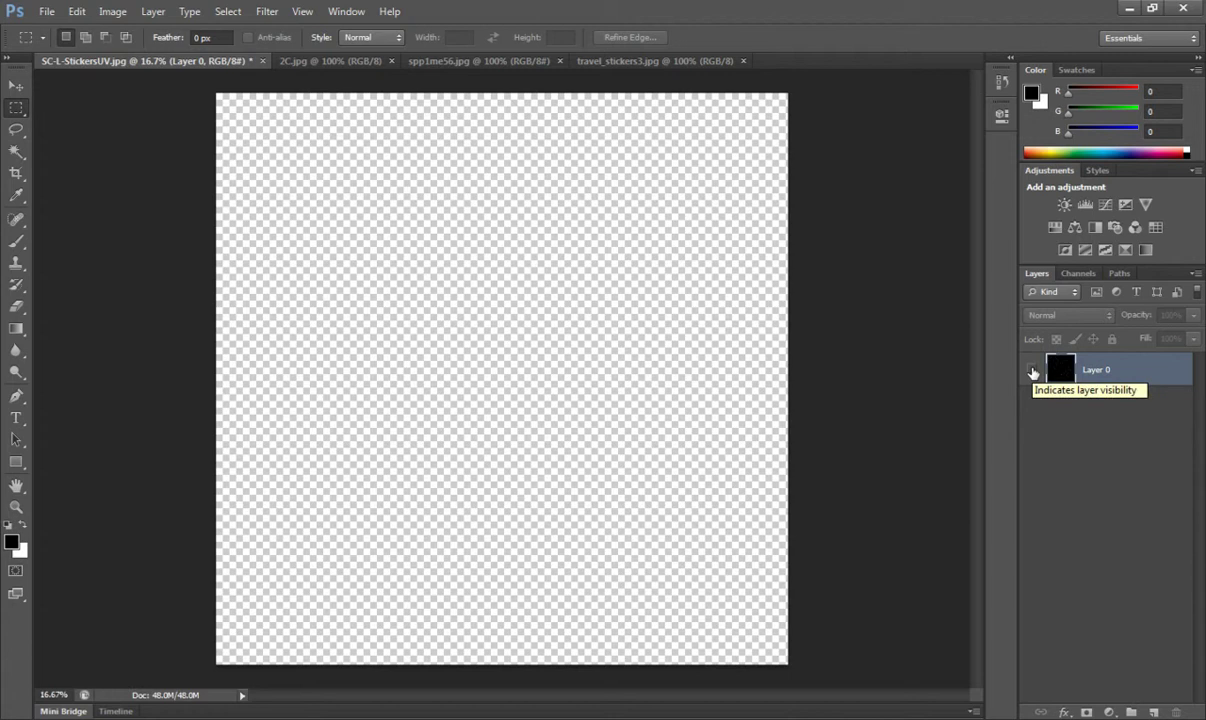
{"action": "left_click", "coordinate": [1032, 370]}
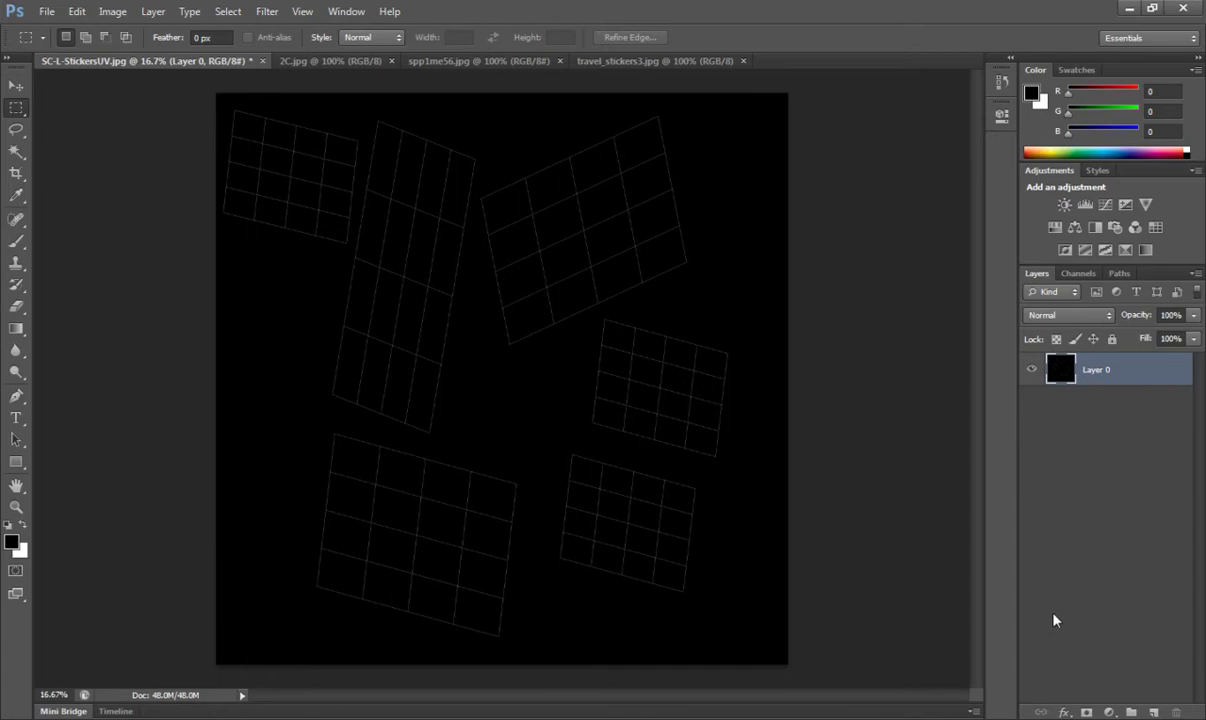
- Add a new layer beneath Layer 0 and name it "backround"
{"action": "left_click", "coordinate": [1153, 712]}
{"action": "left_click_drag", "start_coordinate": [1030, 402], "coordinate": [1063, 364]}
{"action": "left_click", "coordinate": [1063, 364]}
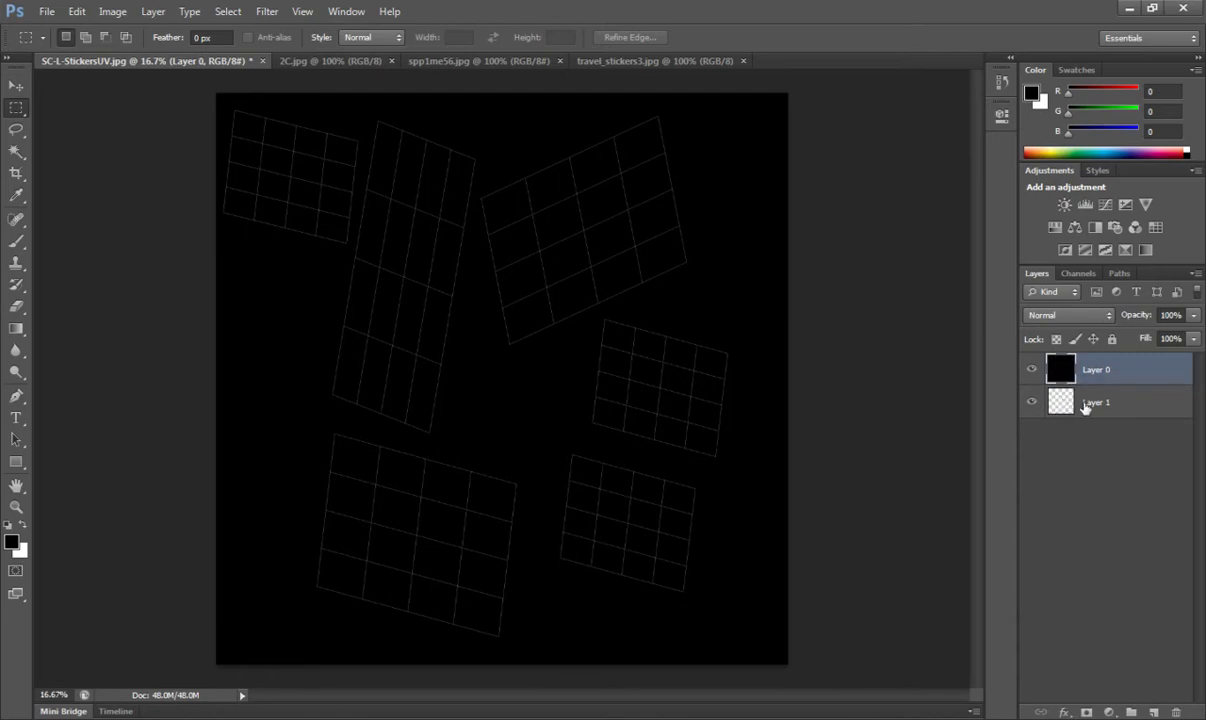
{"action": "left_click", "coordinate": [1086, 405]}
{"action": "double_click", "coordinate": [1088, 403]}
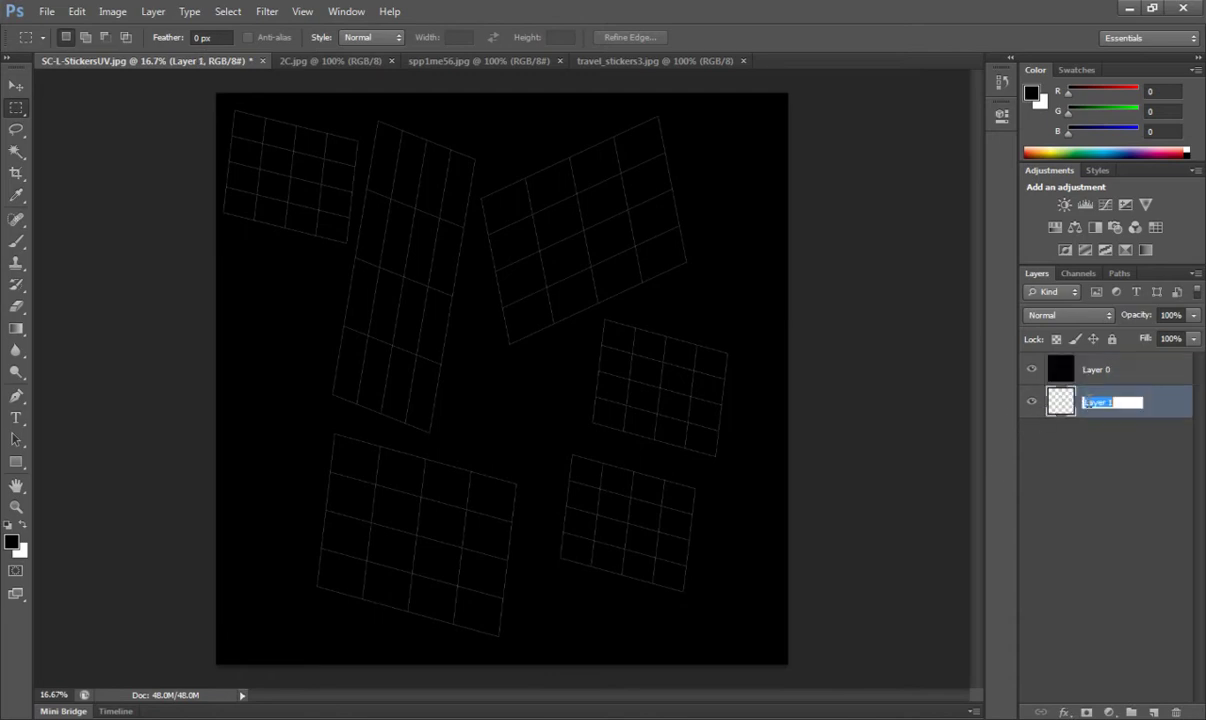
{"action": "type", "text": "backround"}
{"action": "key", "text": "Return"}
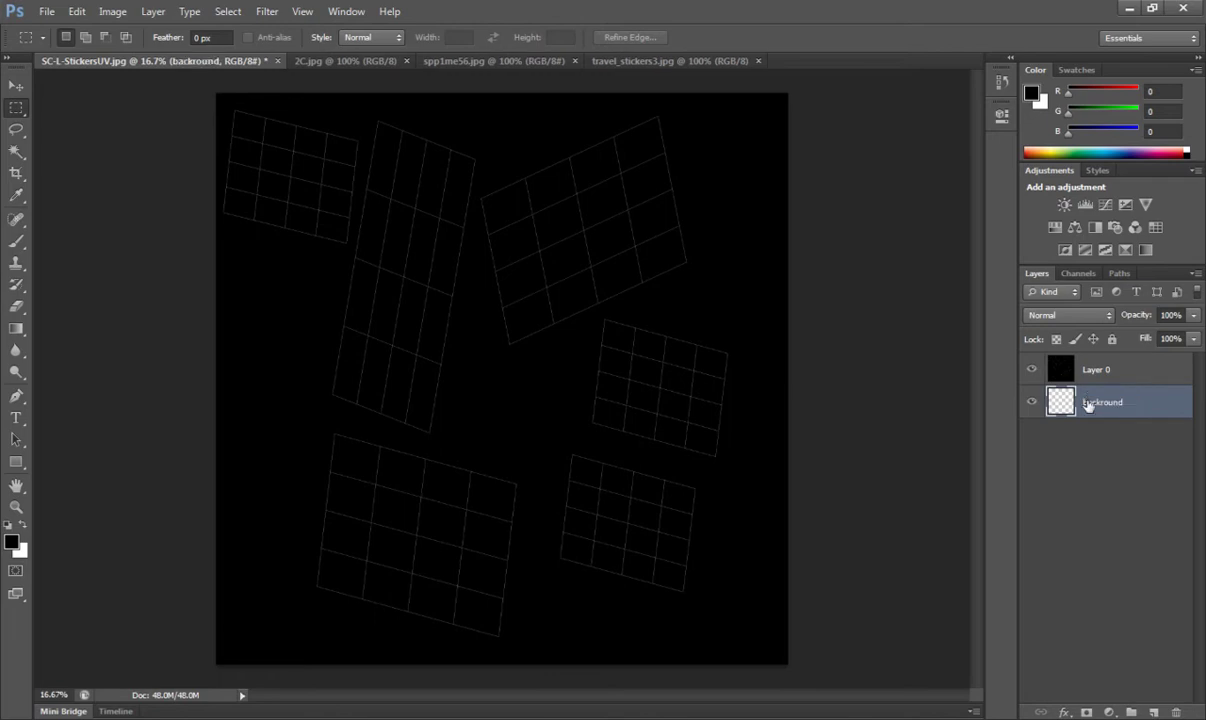
- Fill the backround layer with solid black as a custom colour, in Normal mode at 100% opacity
{"action": "left_click", "coordinate": [76, 11]}
{"action": "left_click", "coordinate": [110, 250]}
{"action": "left_click", "coordinate": [552, 224]}
{"action": "left_click", "coordinate": [565, 267]}
{"action": "left_click_drag", "start_coordinate": [660, 350], "coordinate": [557, 414]}
{"action": "left_click", "coordinate": [966, 181]}
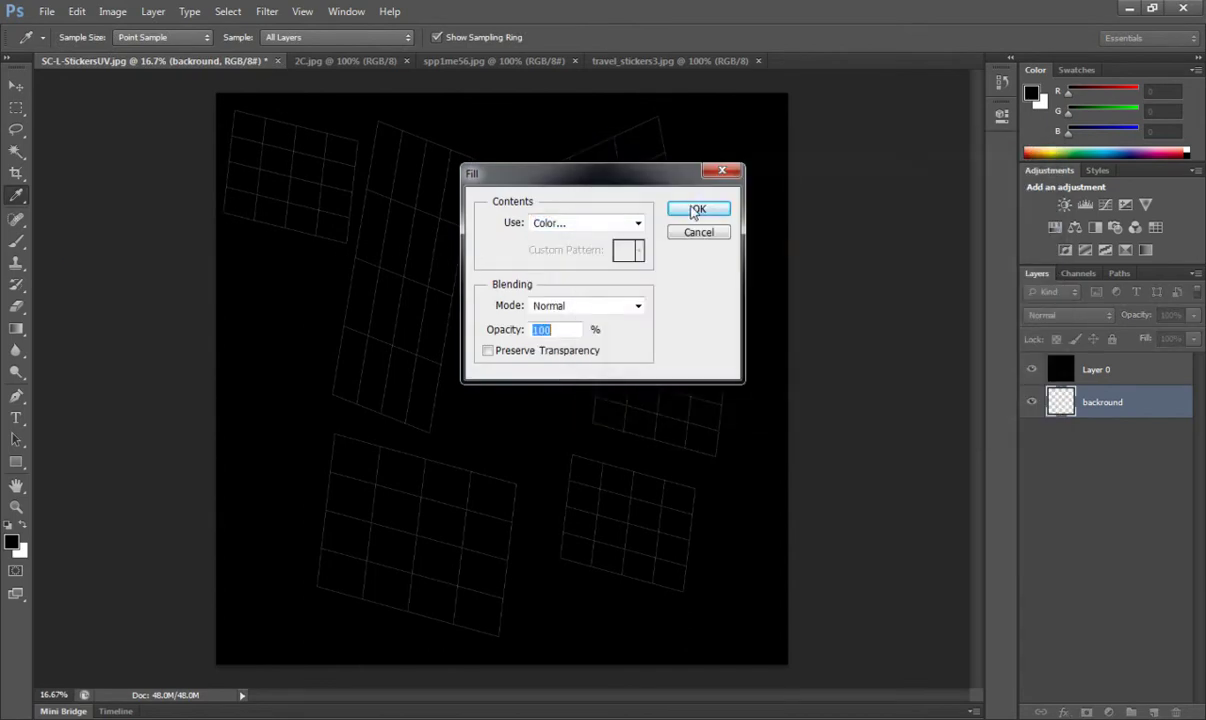
{"action": "left_click", "coordinate": [695, 210]}
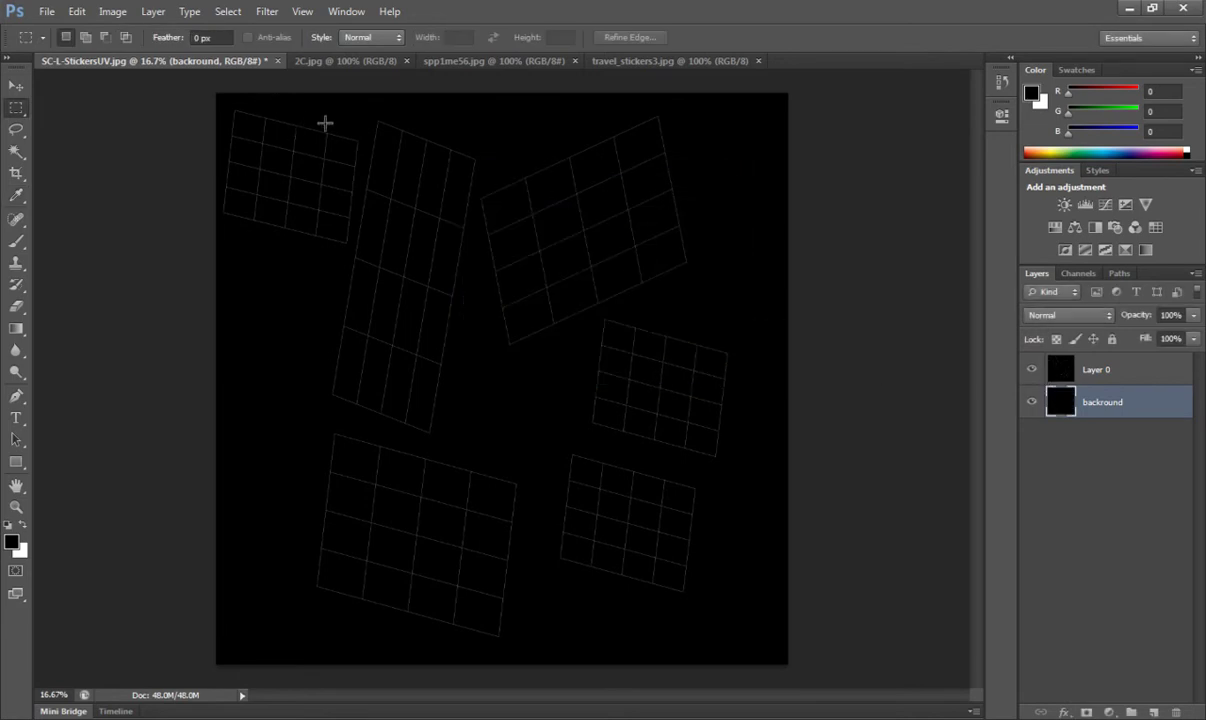
- Look through the sticker images 2C.jpg, spp1me56.jpg and travel_stickers3.jpg
{"action": "left_click", "coordinate": [341, 61]}
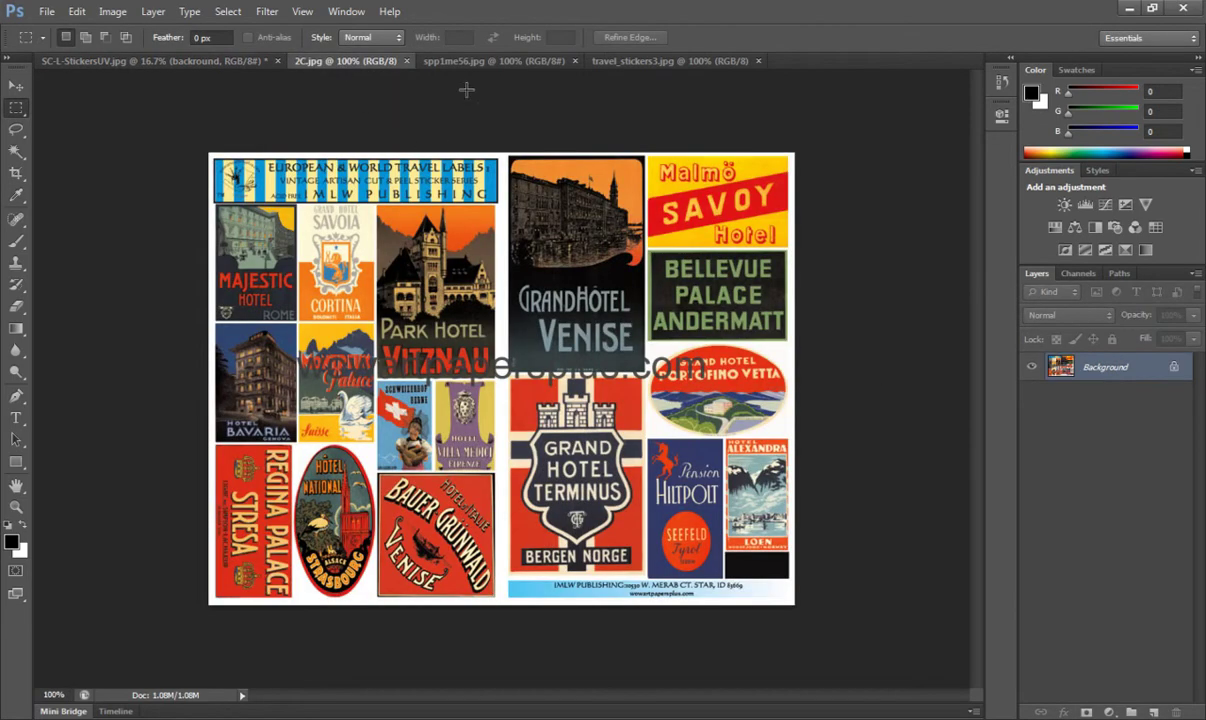
{"action": "left_click", "coordinate": [450, 61]}
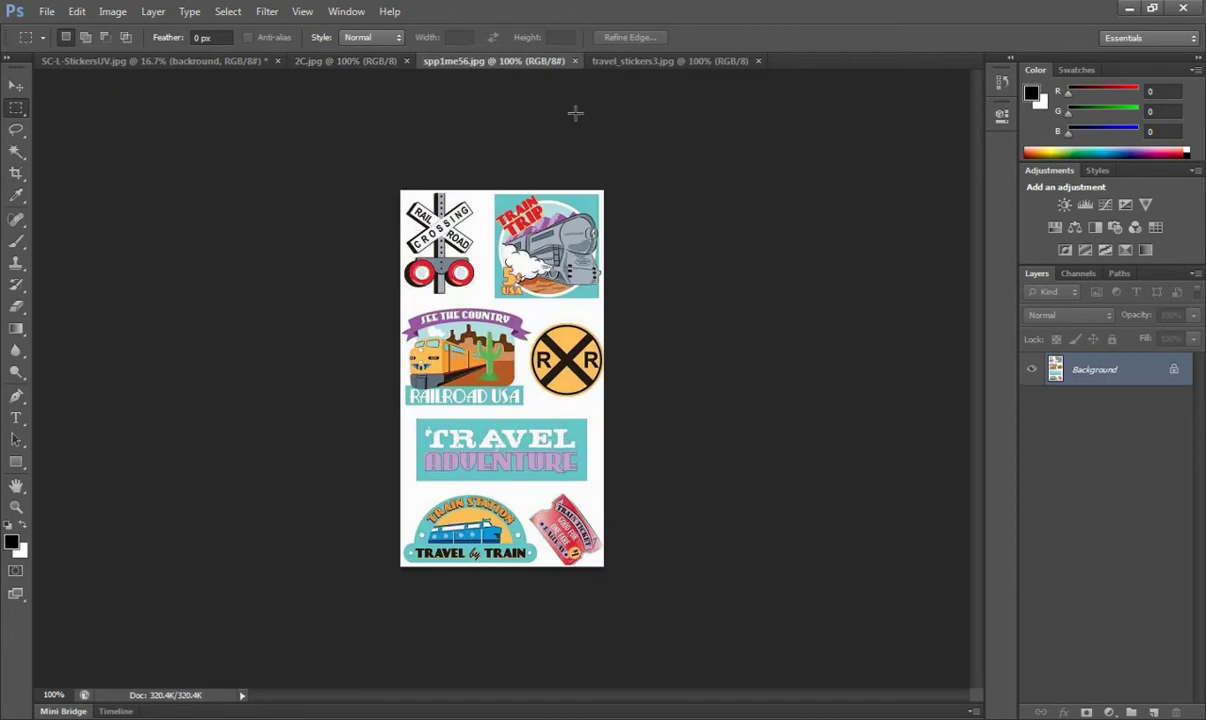
{"action": "left_click", "coordinate": [650, 61]}
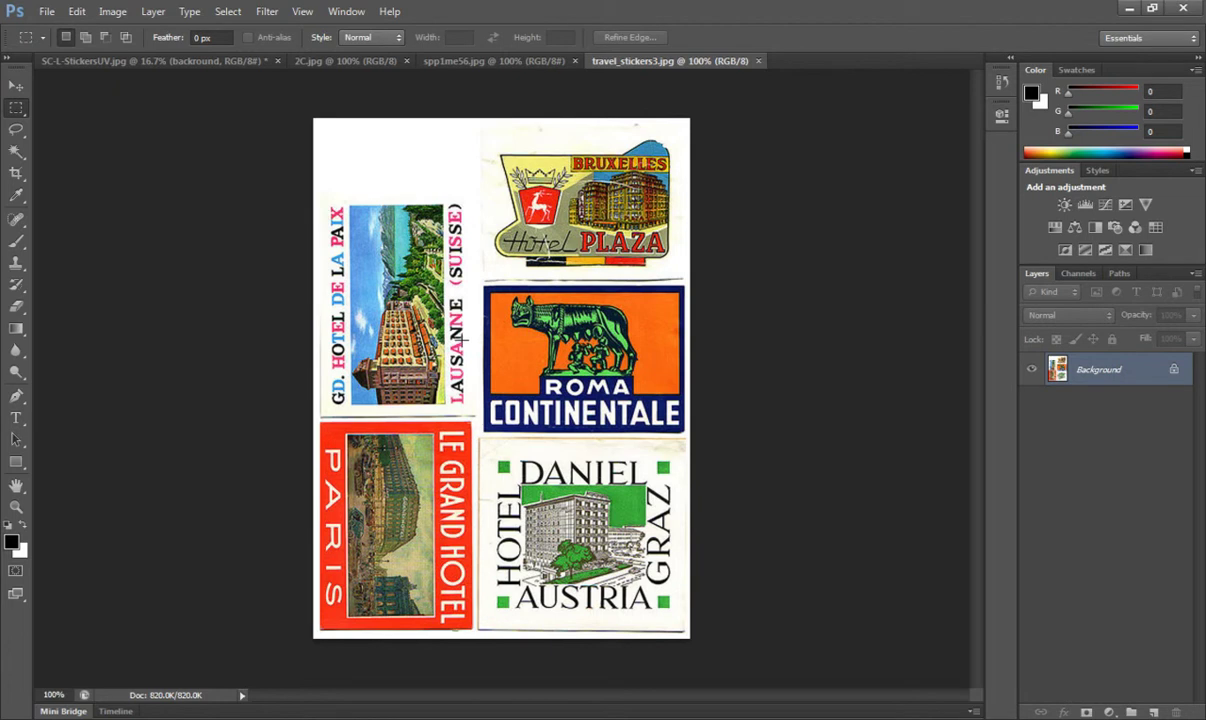
- Float travel_stickers3.jpg in its own window and select the red Le Grand Hotel Paris sticker with a rectangular marquee
{"action": "left_click_drag", "start_coordinate": [640, 61], "coordinate": [374, 139]}
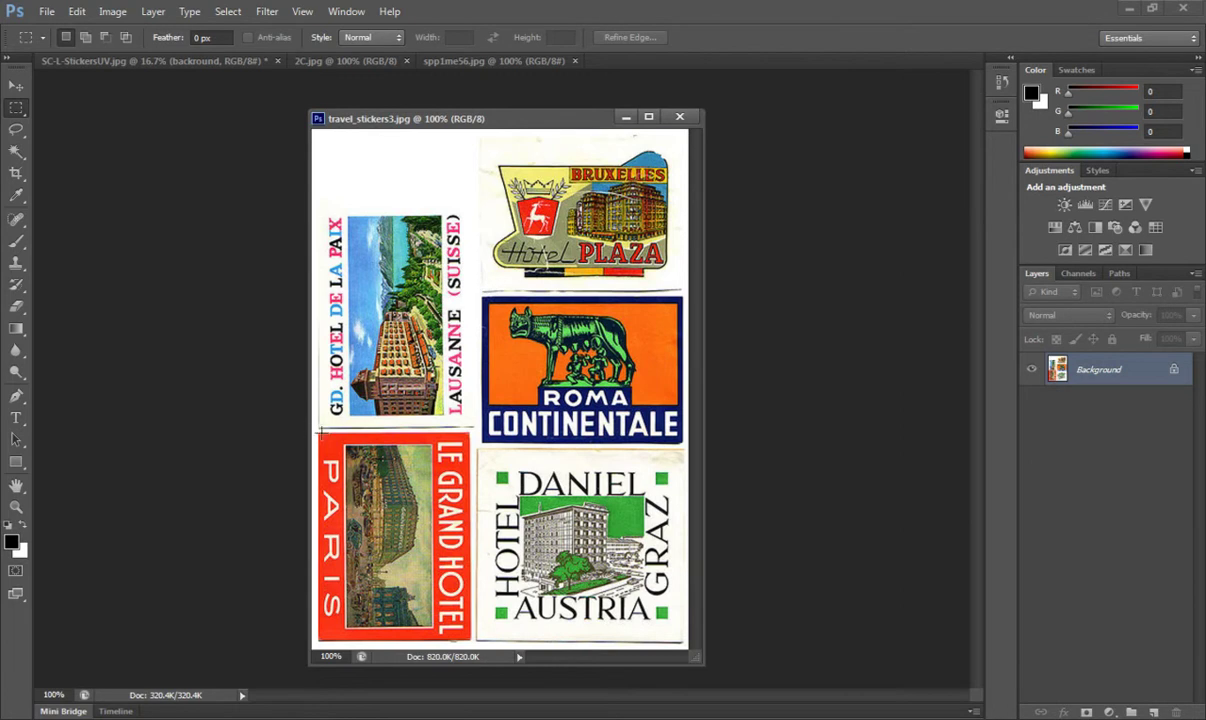
{"action": "left_click_drag", "start_coordinate": [316, 432], "coordinate": [476, 450]}
{"action": "left_click", "coordinate": [398, 440]}
{"action": "left_click_drag", "start_coordinate": [316, 432], "coordinate": [472, 640]}
- Float and minimize spp1me56.jpg, and position the travel_stickers3.jpg window beside the visible UV grids of SC-L-StickersUV.jpg
{"action": "left_click_drag", "start_coordinate": [463, 58], "coordinate": [545, 91]}
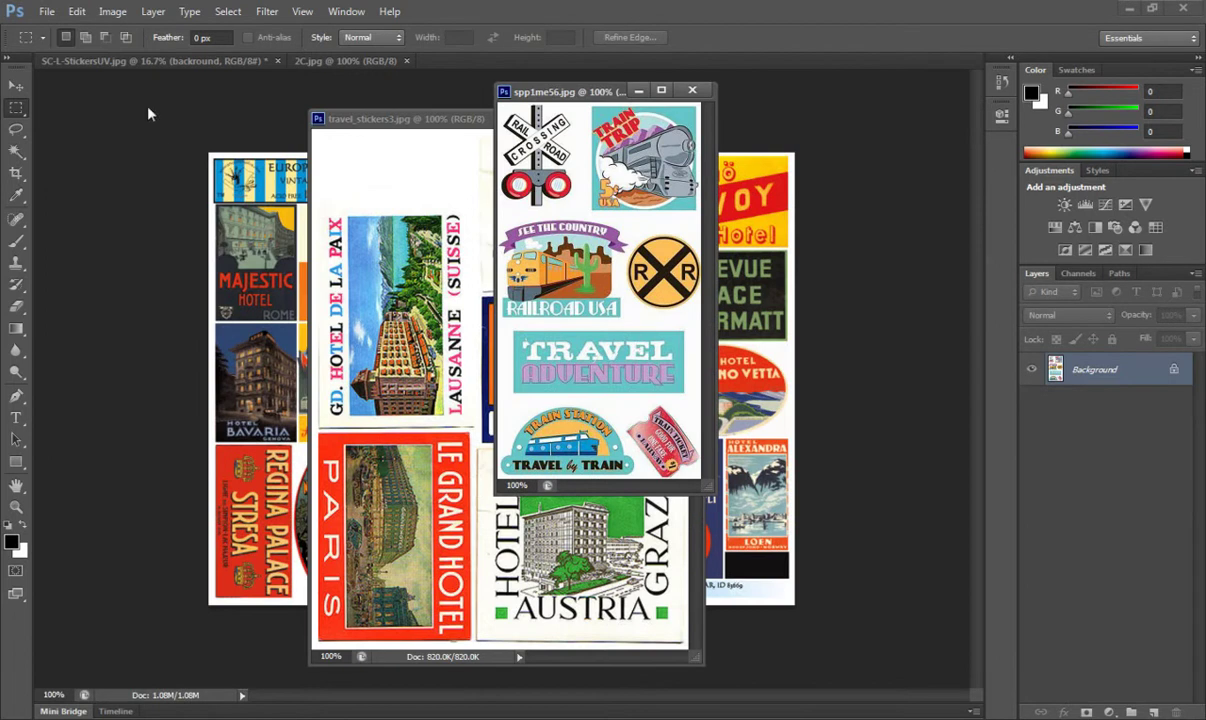
{"action": "left_click", "coordinate": [154, 58]}
{"action": "left_click_drag", "start_coordinate": [569, 101], "coordinate": [586, 112]}
{"action": "left_click", "coordinate": [654, 101]}
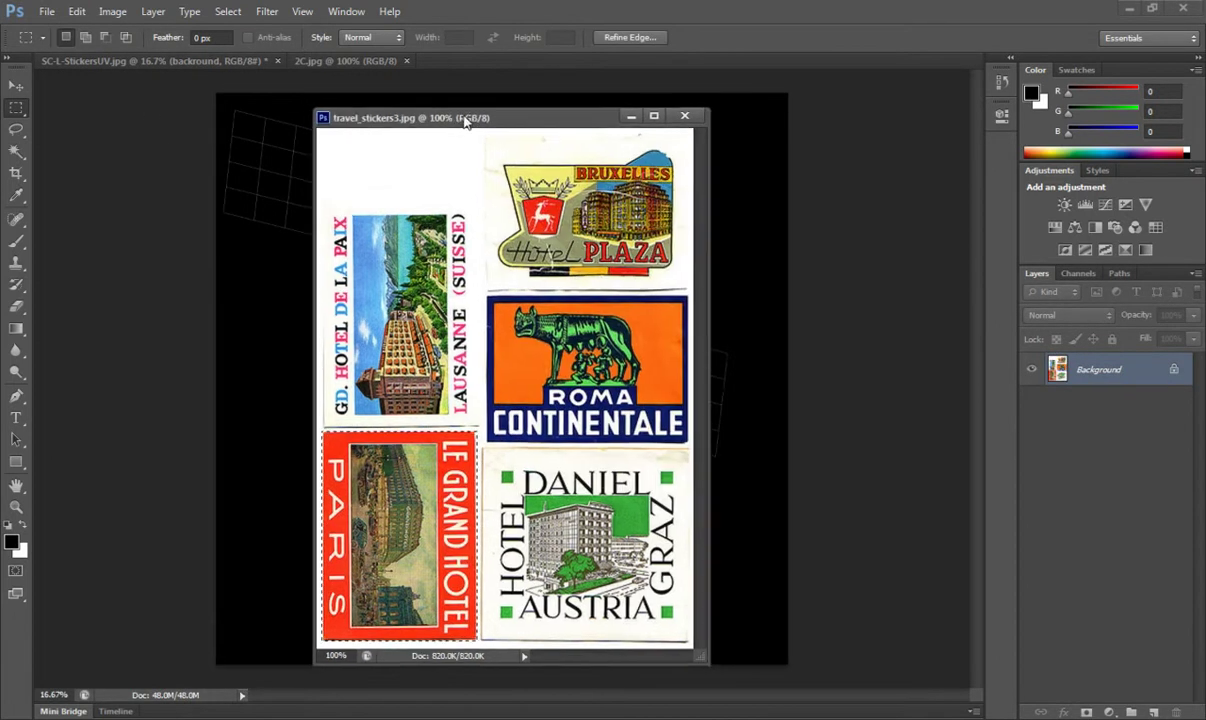
{"action": "left_click_drag", "start_coordinate": [465, 120], "coordinate": [640, 113]}
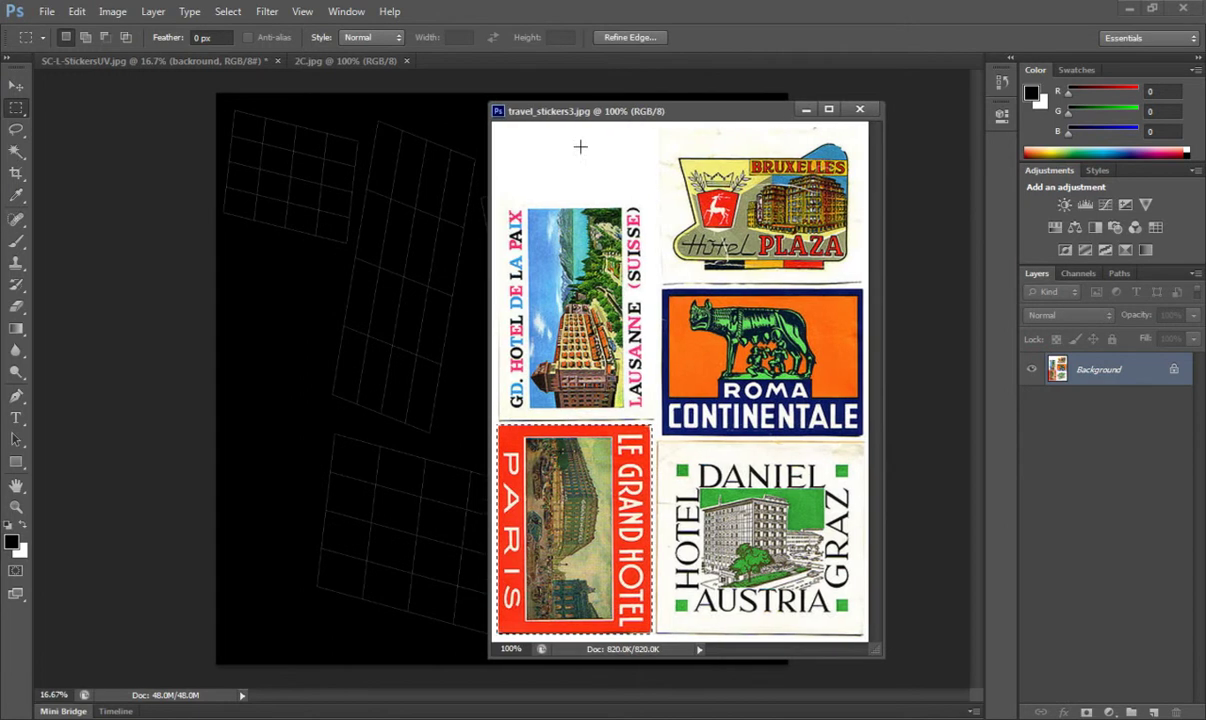
- Move the selected Le Grand Hotel Paris sticker into SC-L-StickersUV.jpg, minimize the source window and return to the UV document
{"action": "left_click", "coordinate": [18, 88]}
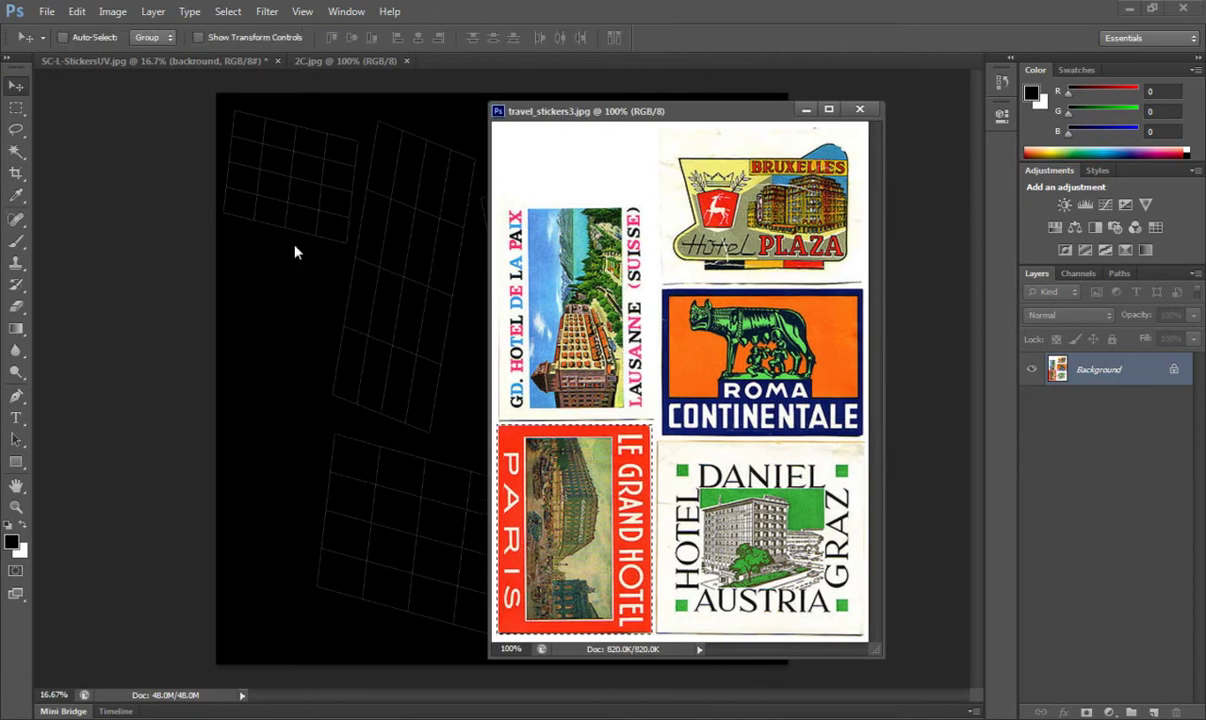
{"action": "left_click_drag", "start_coordinate": [520, 445], "coordinate": [463, 475]}
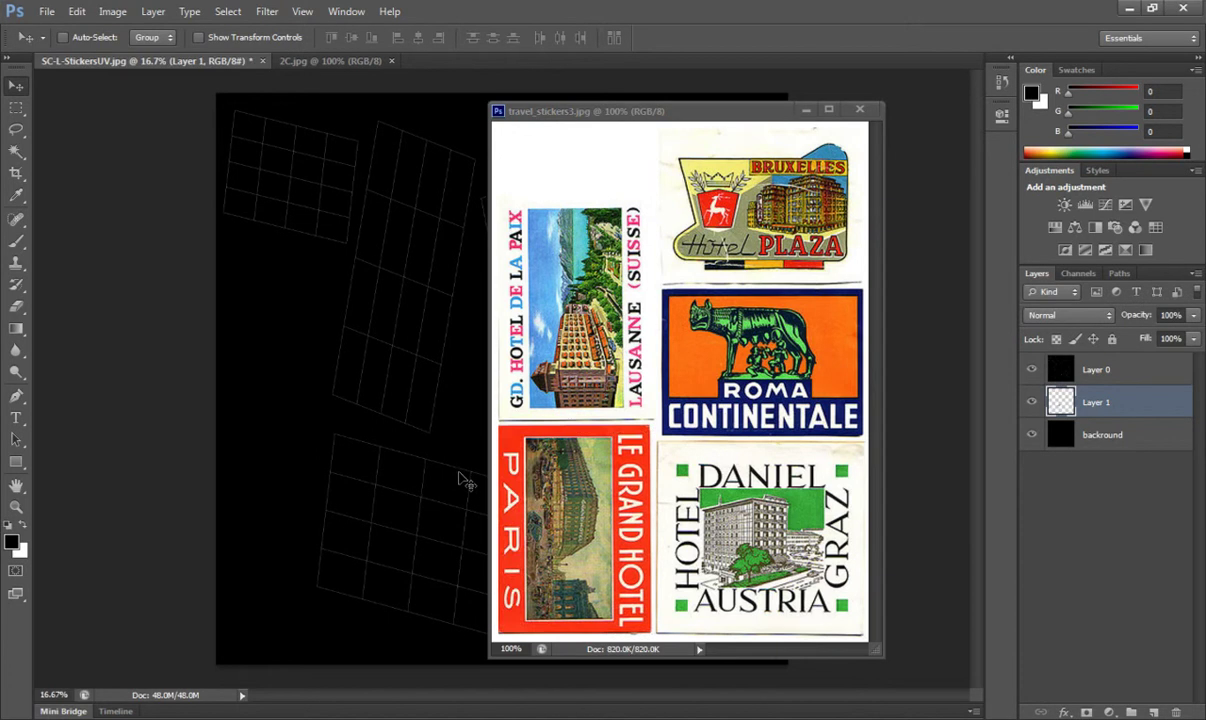
{"action": "left_click", "coordinate": [806, 112]}
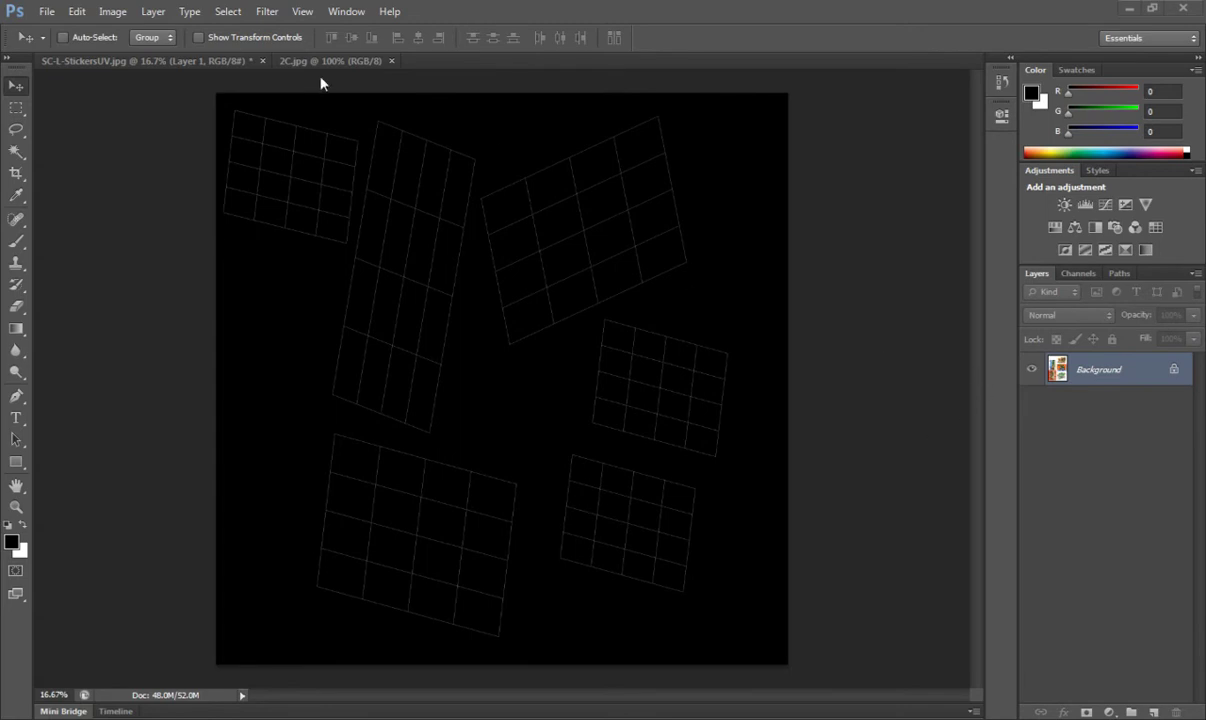
{"action": "left_click", "coordinate": [171, 61]}
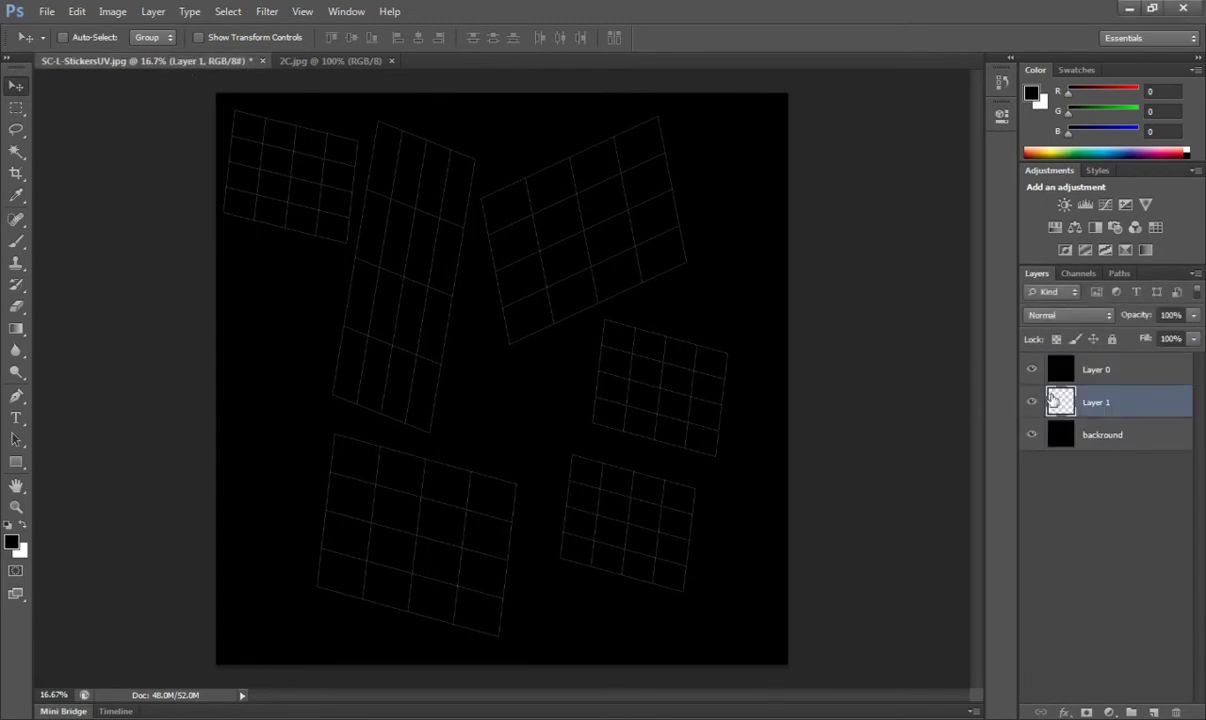
- Set the blend mode of the UV grid layer, Layer 0, to Screen
{"action": "left_click", "coordinate": [1095, 370]}
{"action": "left_click", "coordinate": [1052, 316]}
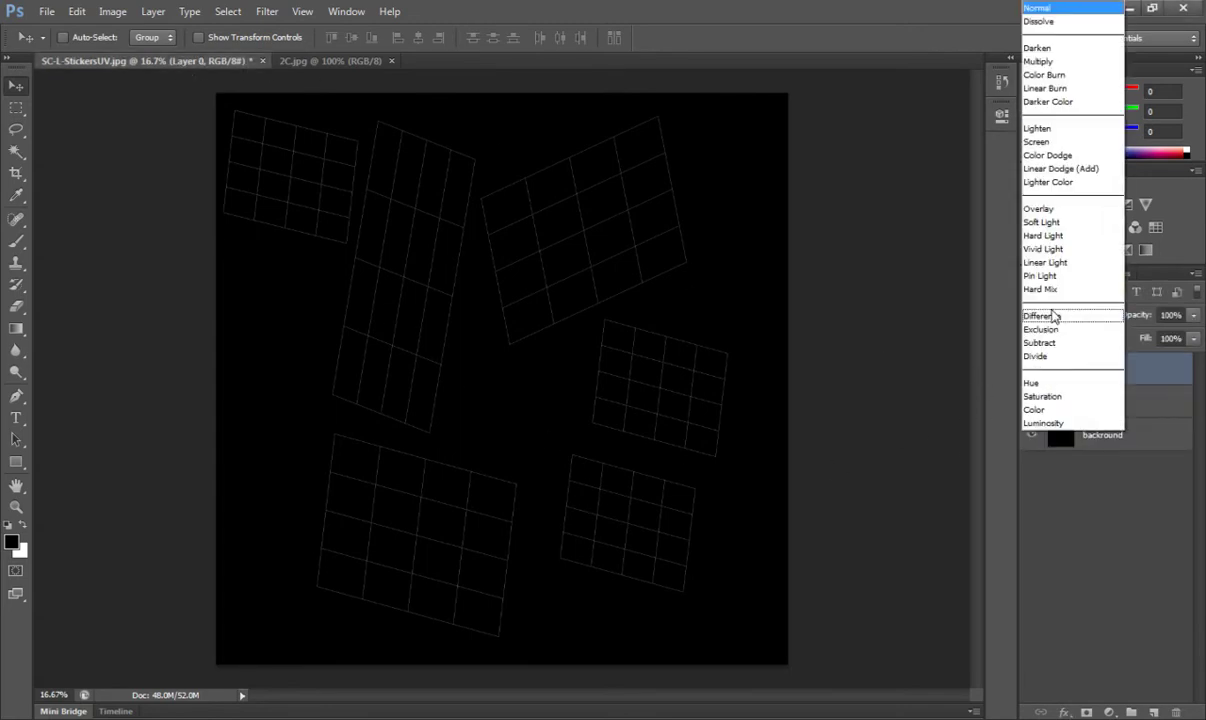
{"action": "left_click", "coordinate": [1046, 140]}
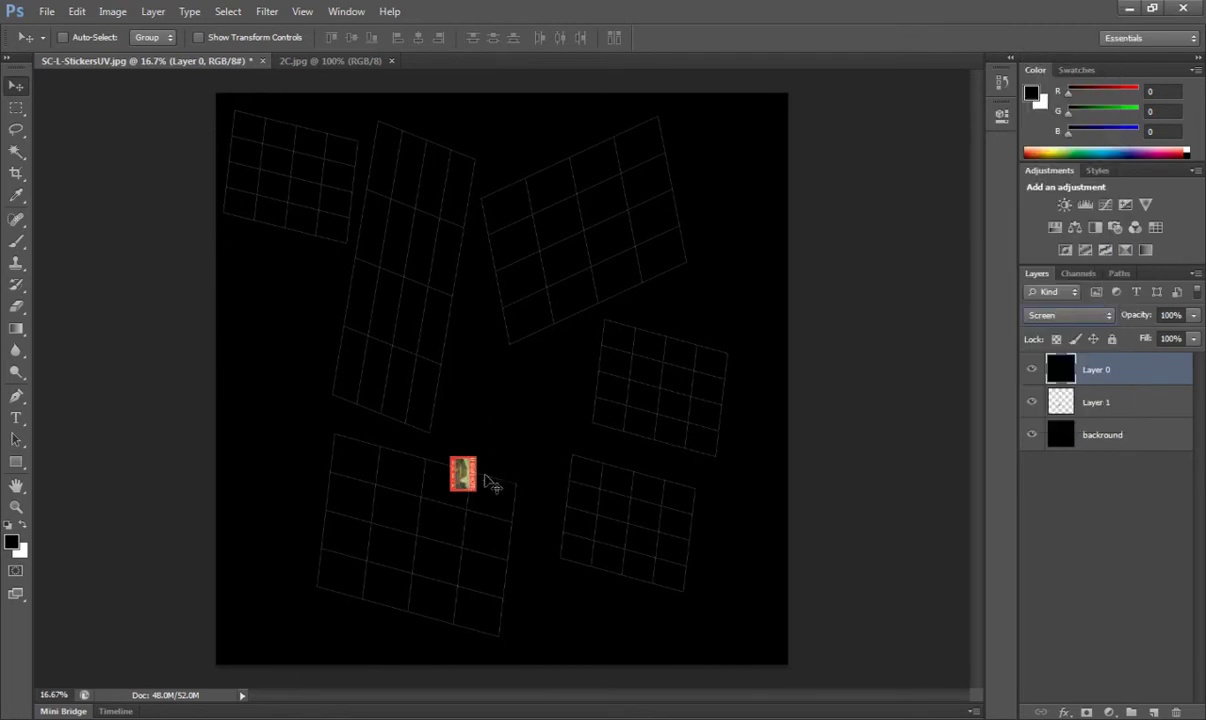
- Scale the Le Grand Hotel Paris sticker to about 614% and place it over the large UV grid in the canvas's lower left
{"action": "left_click", "coordinate": [1095, 402]}
{"action": "left_click_drag", "start_coordinate": [473, 499], "coordinate": [513, 402]}
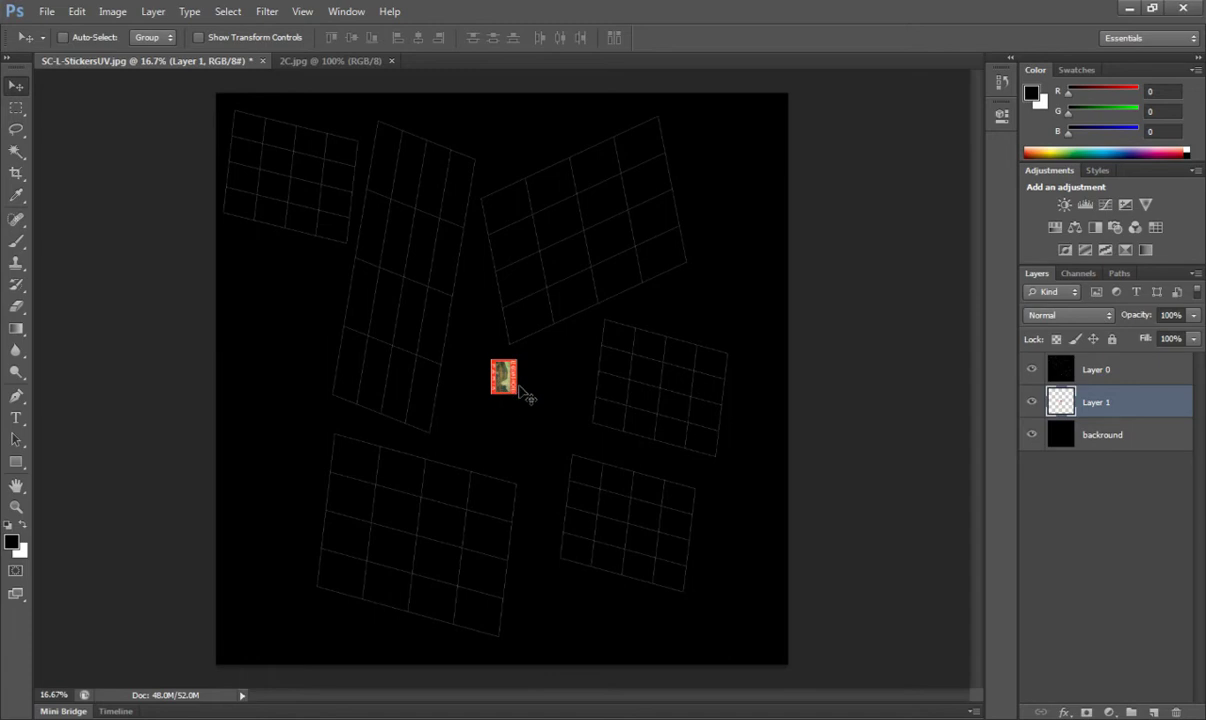
{"action": "left_click", "coordinate": [76, 11]}
{"action": "mouse_move", "coordinate": [121, 341]}
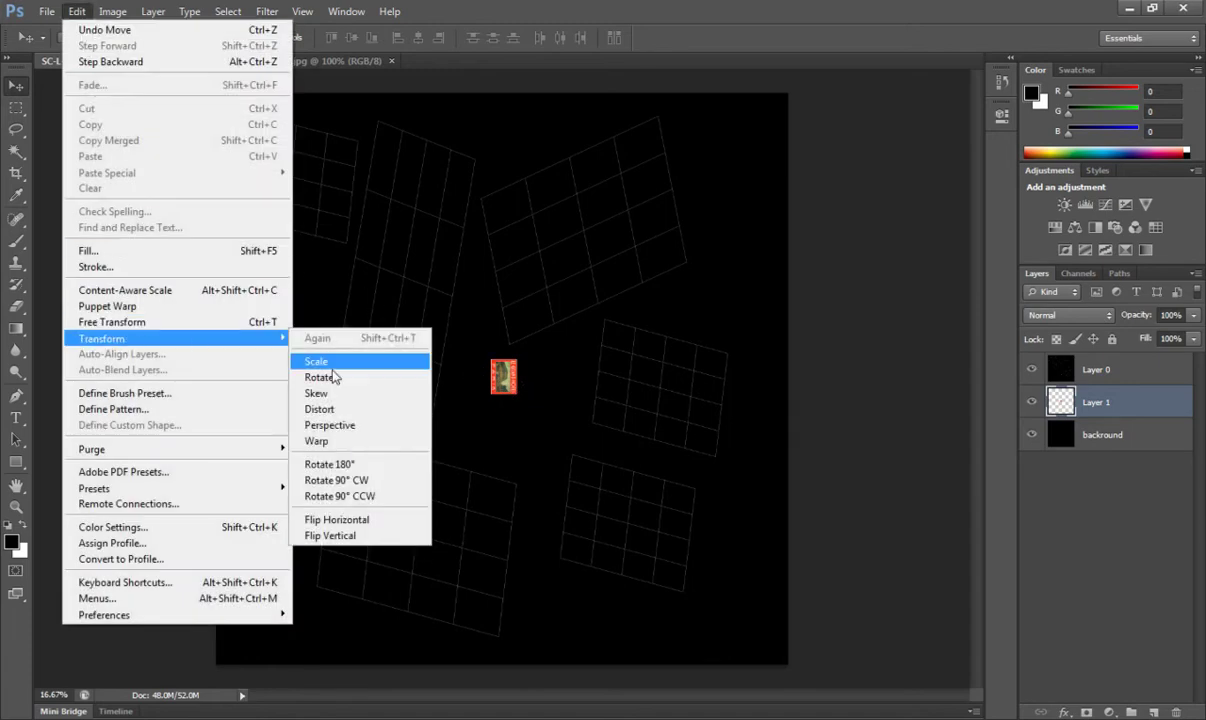
{"action": "left_click", "coordinate": [320, 357]}
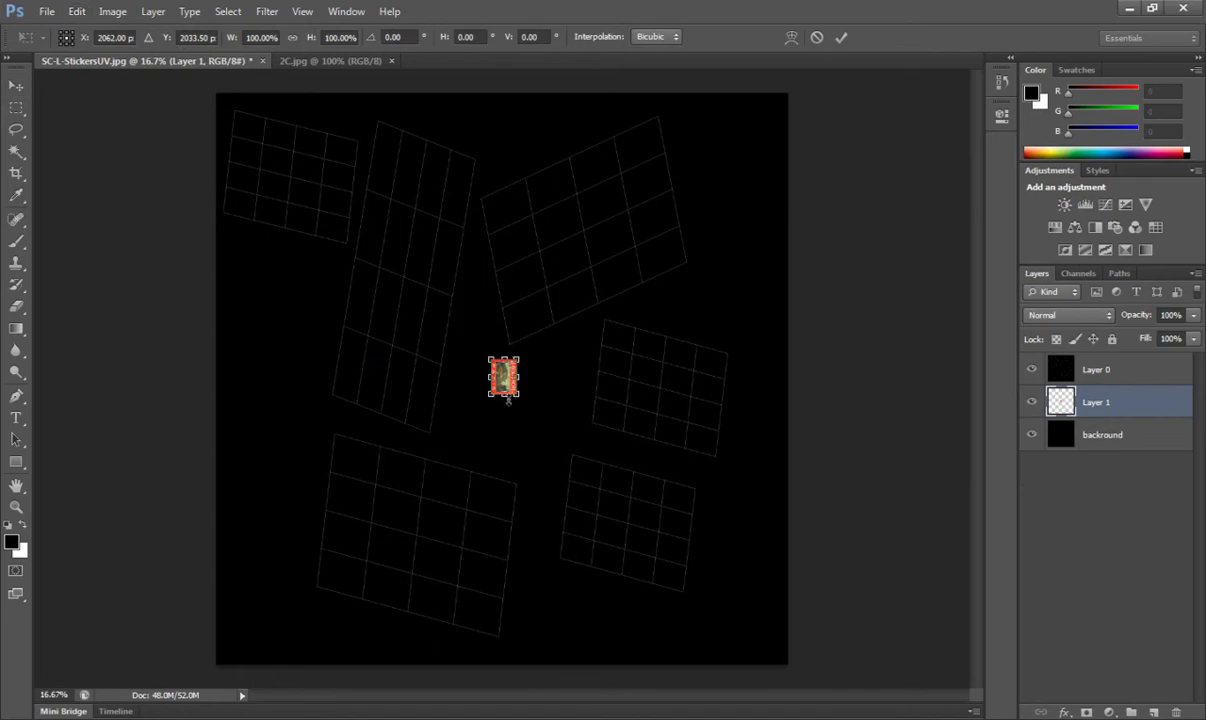
{"action": "left_click_drag", "start_coordinate": [523, 354], "coordinate": [638, 312]}
{"action": "left_click_drag", "start_coordinate": [505, 325], "coordinate": [447, 462]}
- Rotate the Le Grand Hotel Paris sticker to about -76° so its text reads along the lower-left UV grid
{"action": "left_click", "coordinate": [76, 11]}
{"action": "mouse_move", "coordinate": [150, 341]}
{"action": "left_click", "coordinate": [335, 377]}
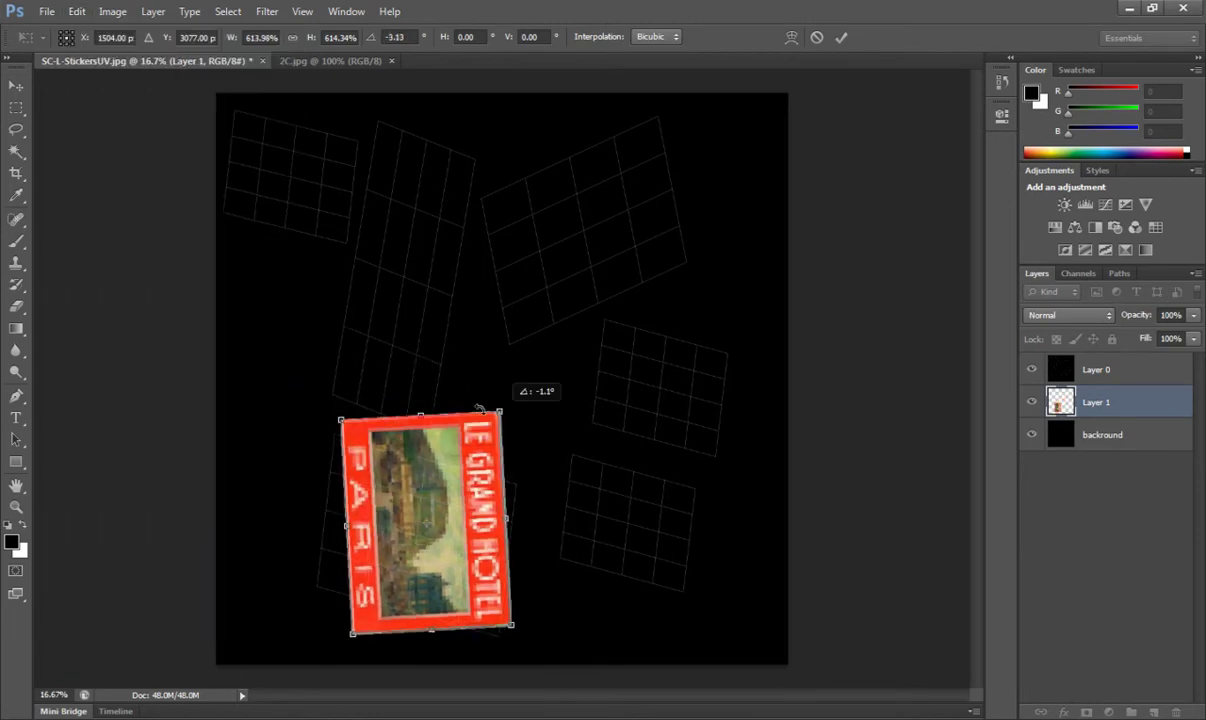
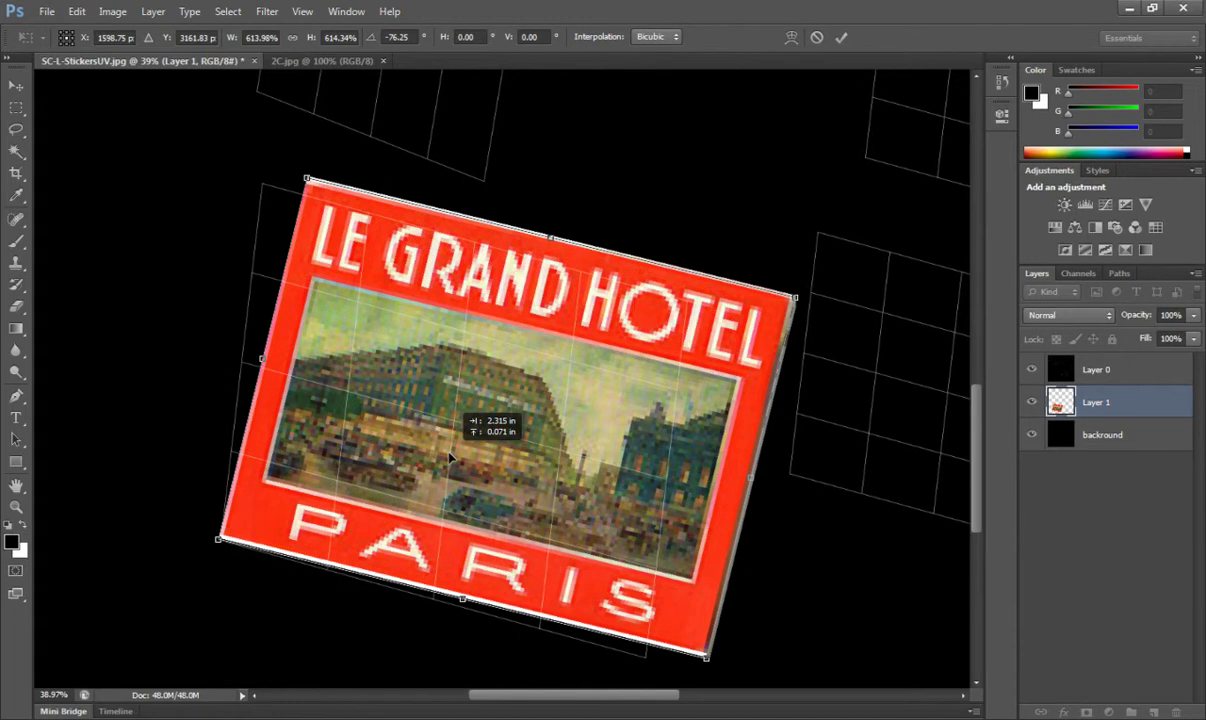
- Move the sticker's rotation pivot to its lower-left corner, refine the angle to about -75.9°, and shift the sticker over the UV grid
{"action": "left_click", "coordinate": [77, 11]}
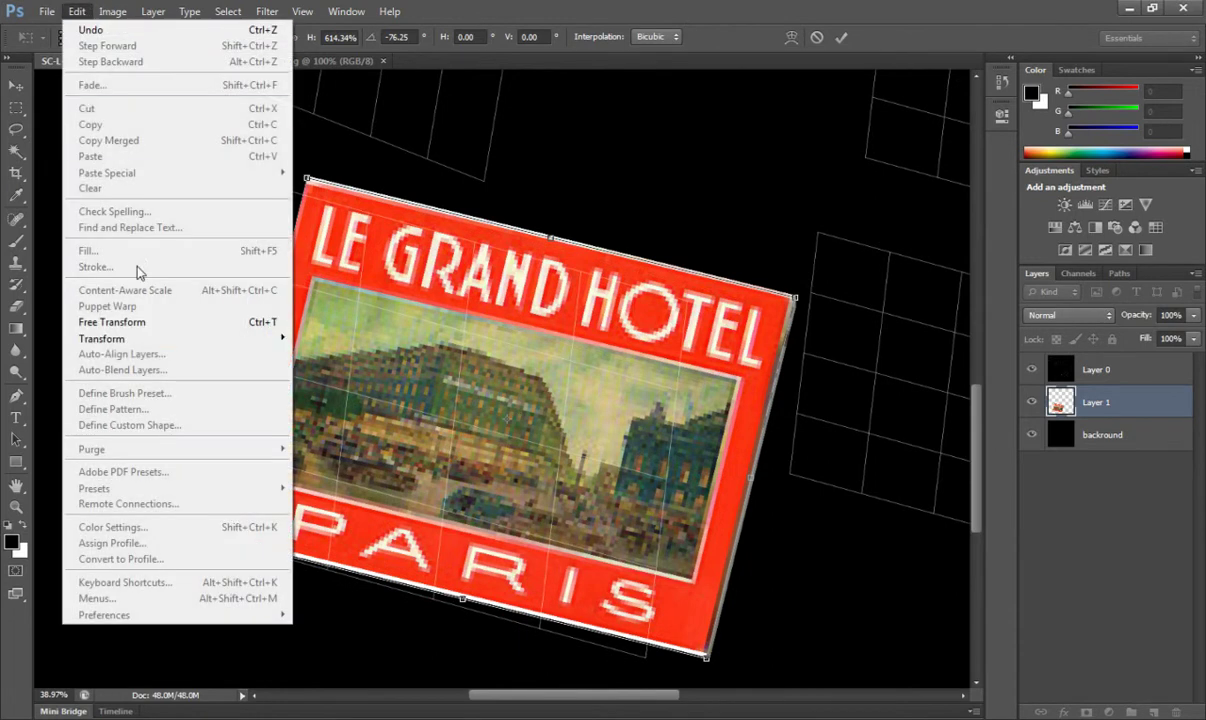
{"action": "mouse_move", "coordinate": [245, 342]}
{"action": "left_click", "coordinate": [318, 377]}
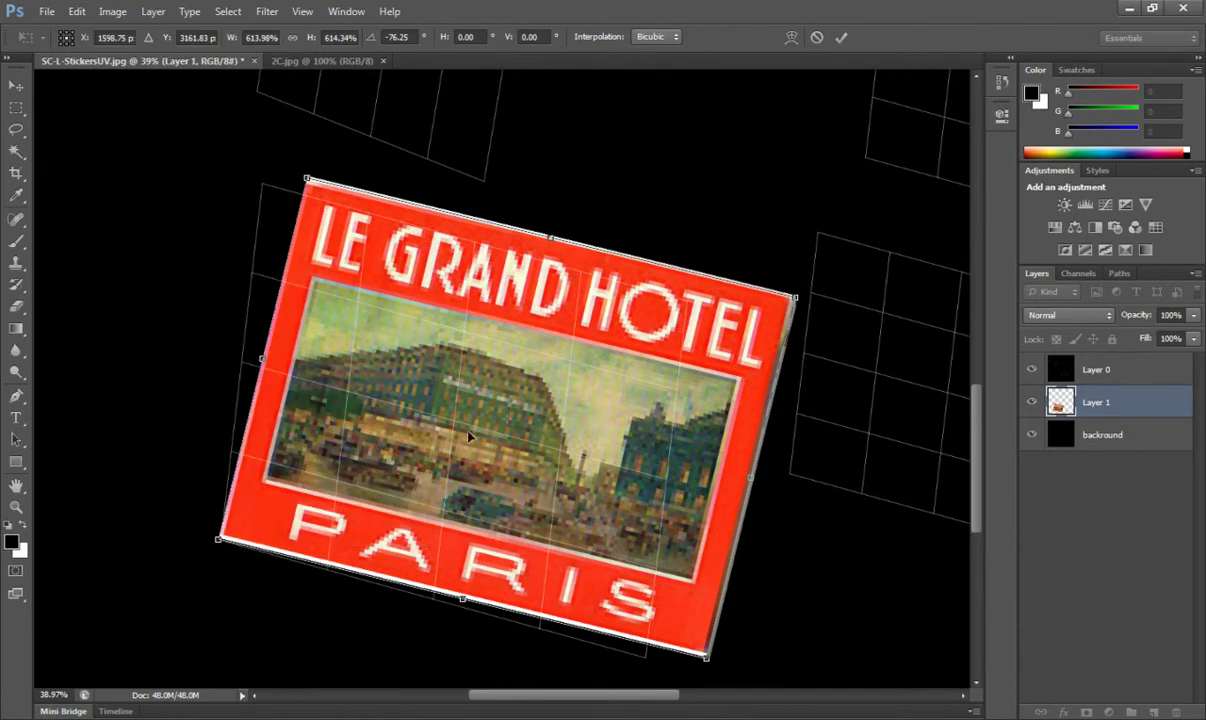
{"action": "left_click_drag", "start_coordinate": [507, 422], "coordinate": [219, 540]}
{"action": "left_click_drag", "start_coordinate": [797, 298], "coordinate": [700, 276]}
{"action": "left_click_drag", "start_coordinate": [624, 424], "coordinate": [621, 431]}
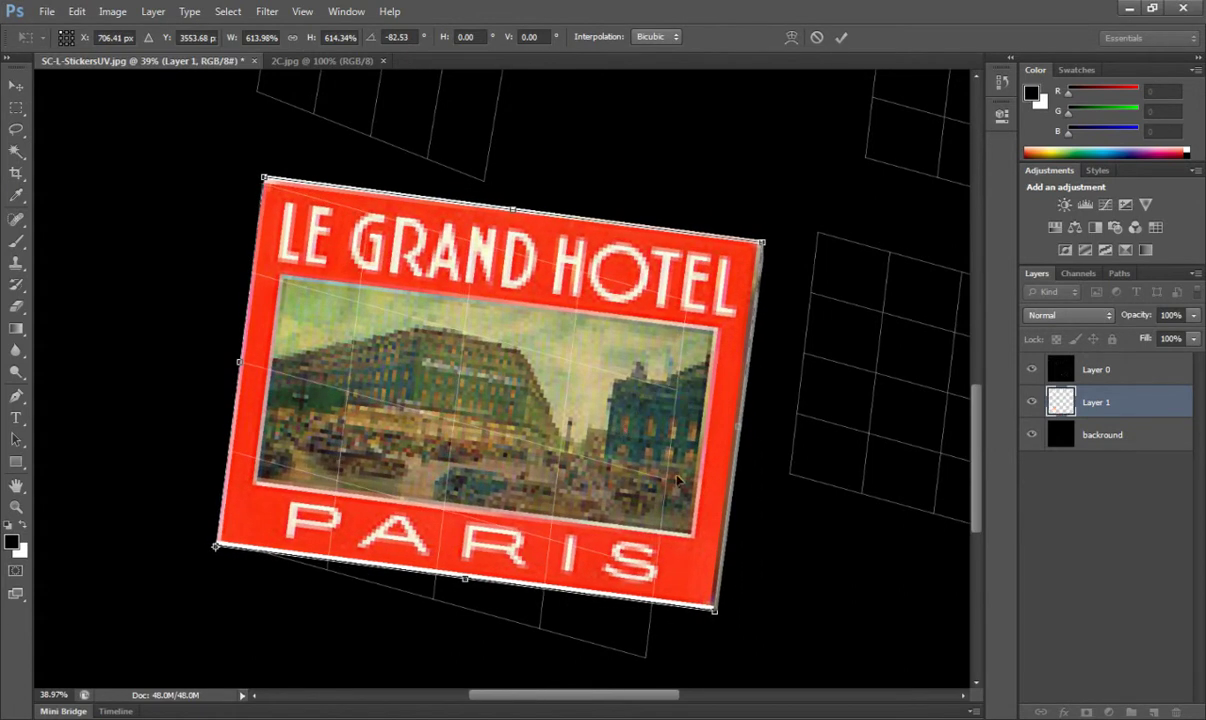
{"action": "left_click_drag", "start_coordinate": [718, 614], "coordinate": [662, 664]}
{"action": "left_click_drag", "start_coordinate": [519, 449], "coordinate": [481, 450]}
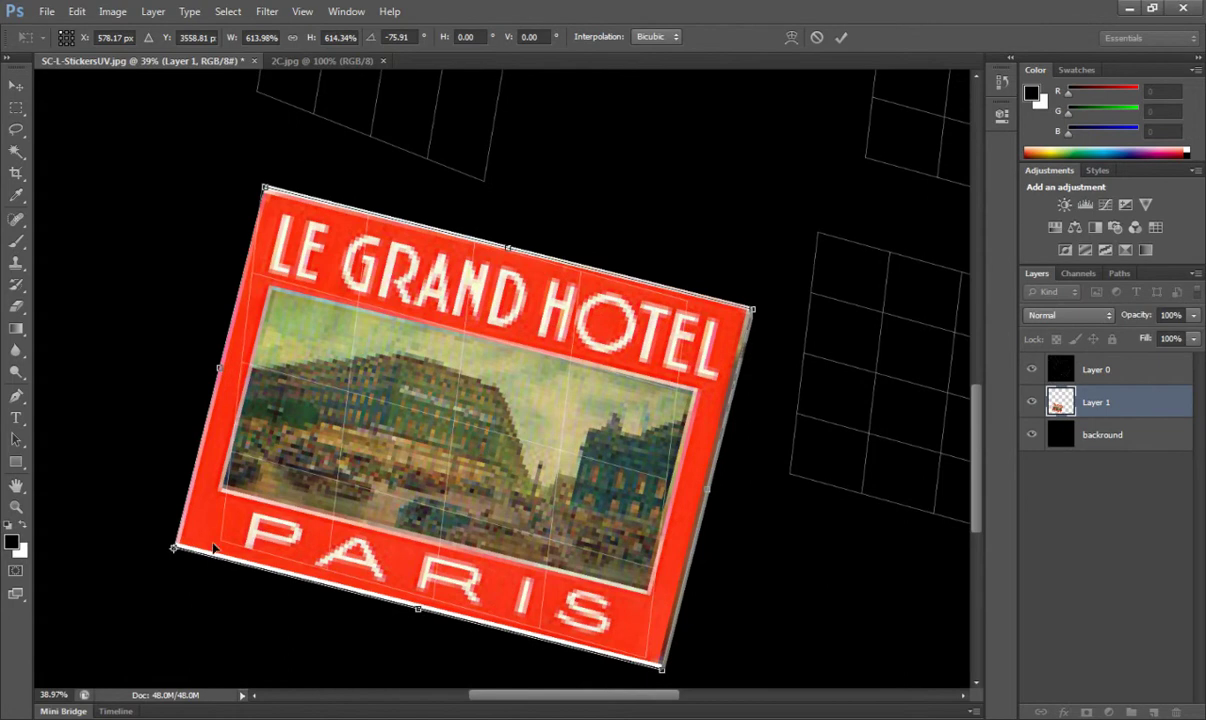
- Centre the Le Grand Hotel Paris sticker's pivot, try pulling its left side inward to the UV grid, and undo the pull
{"action": "left_click", "coordinate": [77, 13]}
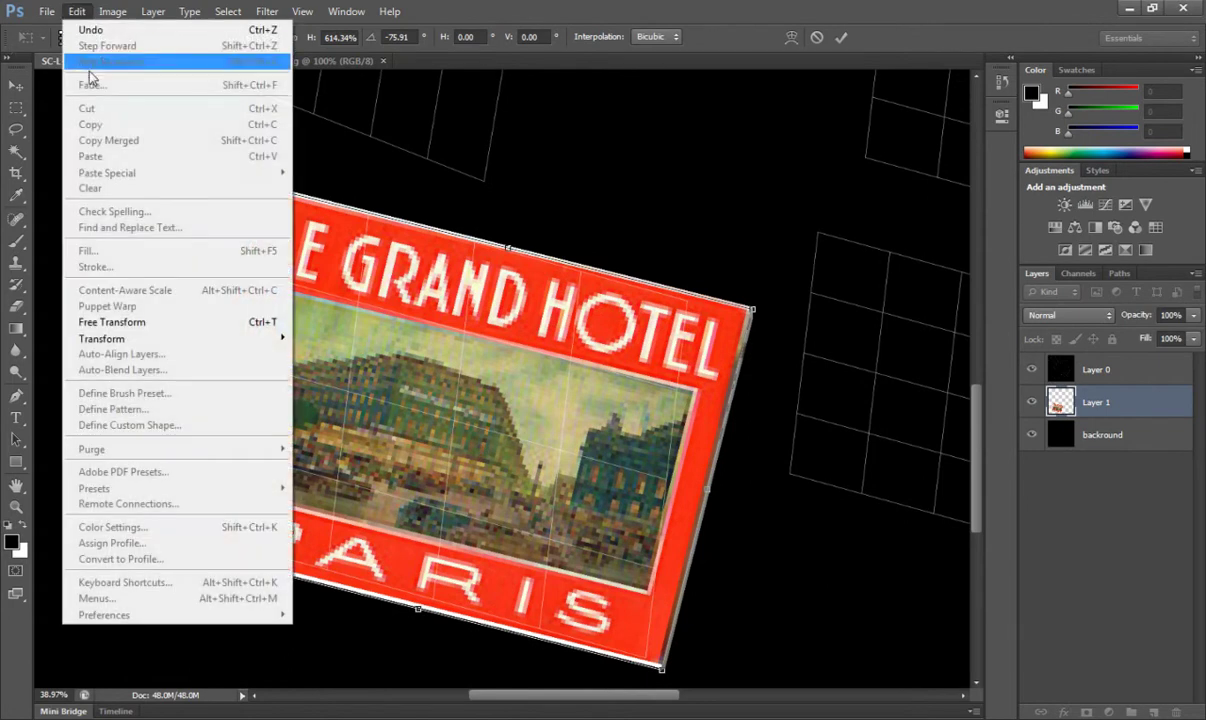
{"action": "mouse_move", "coordinate": [118, 338]}
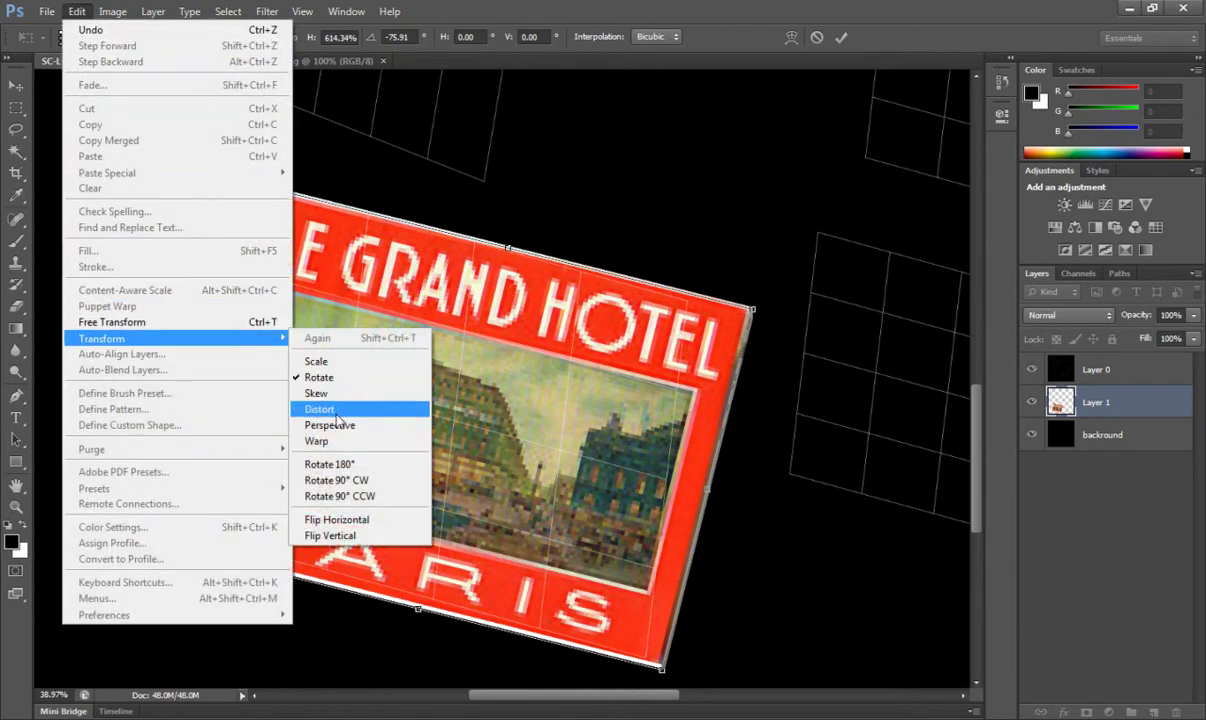
{"action": "left_click", "coordinate": [318, 361]}
{"action": "left_click_drag", "start_coordinate": [174, 549], "coordinate": [470, 440]}
{"action": "left_click_drag", "start_coordinate": [185, 500], "coordinate": [219, 500]}
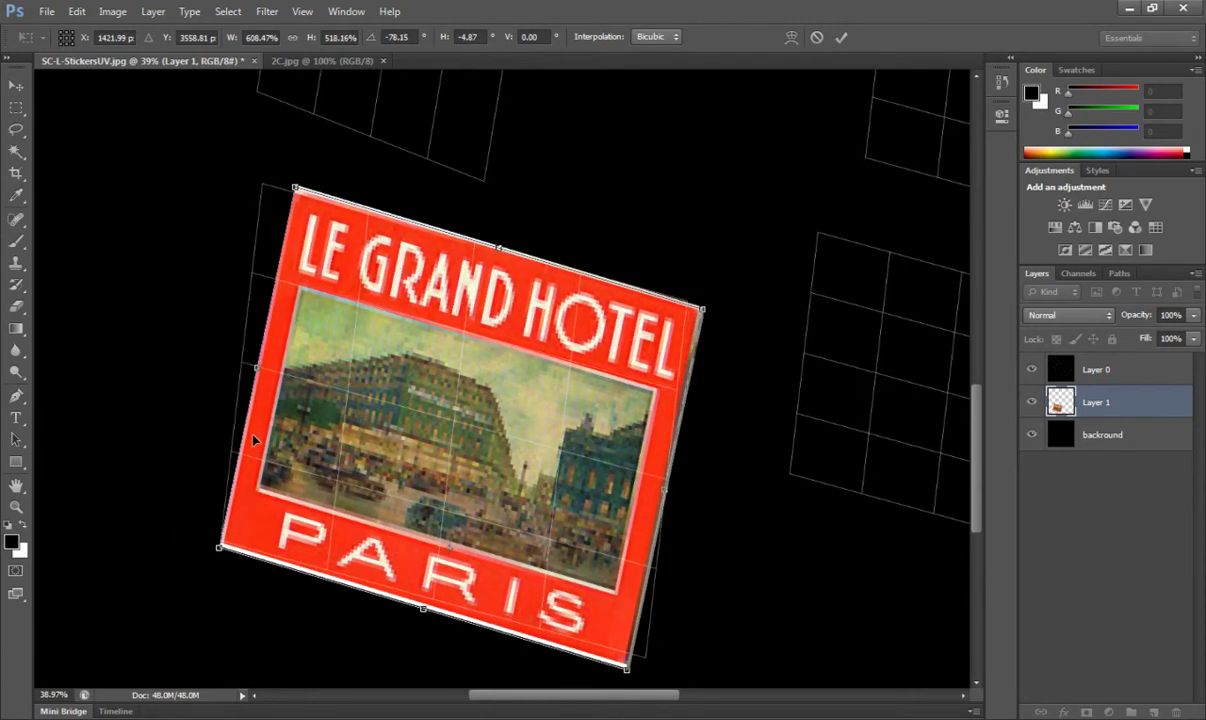
{"action": "key", "text": "ctrl+z"}
- Scale and skew the Paris sticker to about 602% by 538% at about -78.1° by fitting its corners to the UV grid
{"action": "left_click_drag", "start_coordinate": [173, 548], "coordinate": [216, 537]}
{"action": "left_click_drag", "start_coordinate": [297, 185], "coordinate": [263, 186]}
{"action": "left_click_drag", "start_coordinate": [627, 668], "coordinate": [645, 658]}
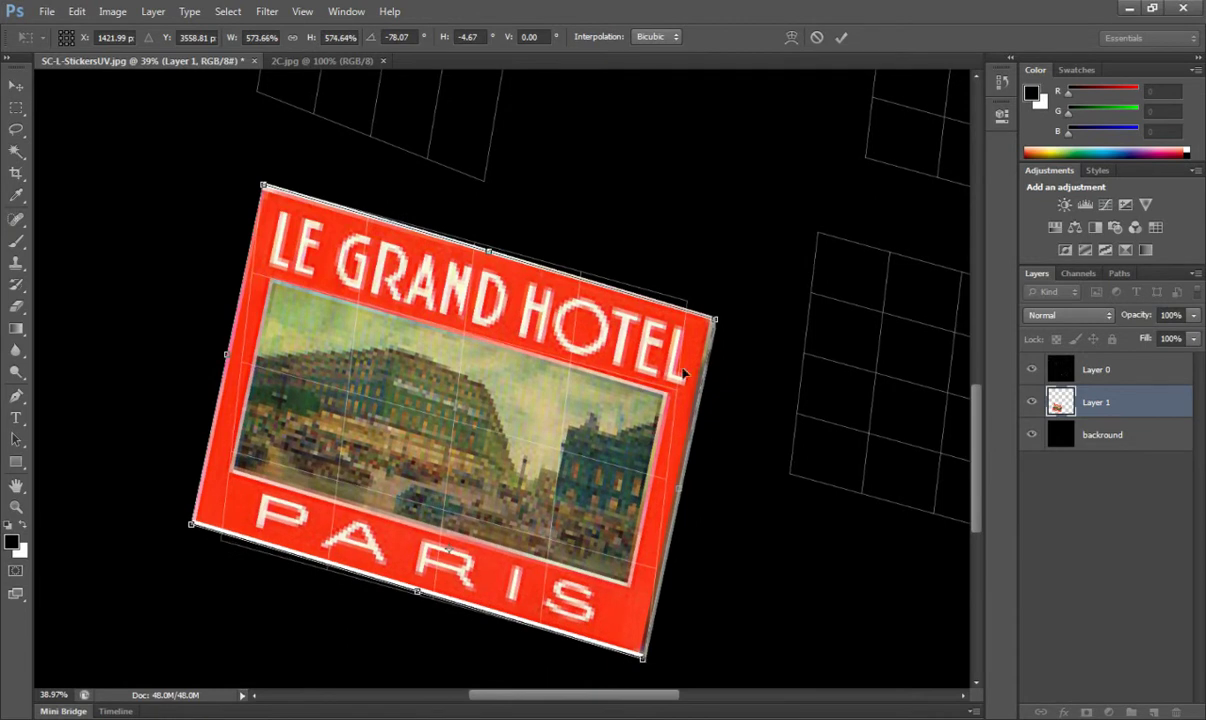
{"action": "left_click_drag", "start_coordinate": [715, 318], "coordinate": [685, 299]}
{"action": "left_click_drag", "start_coordinate": [612, 650], "coordinate": [645, 658]}
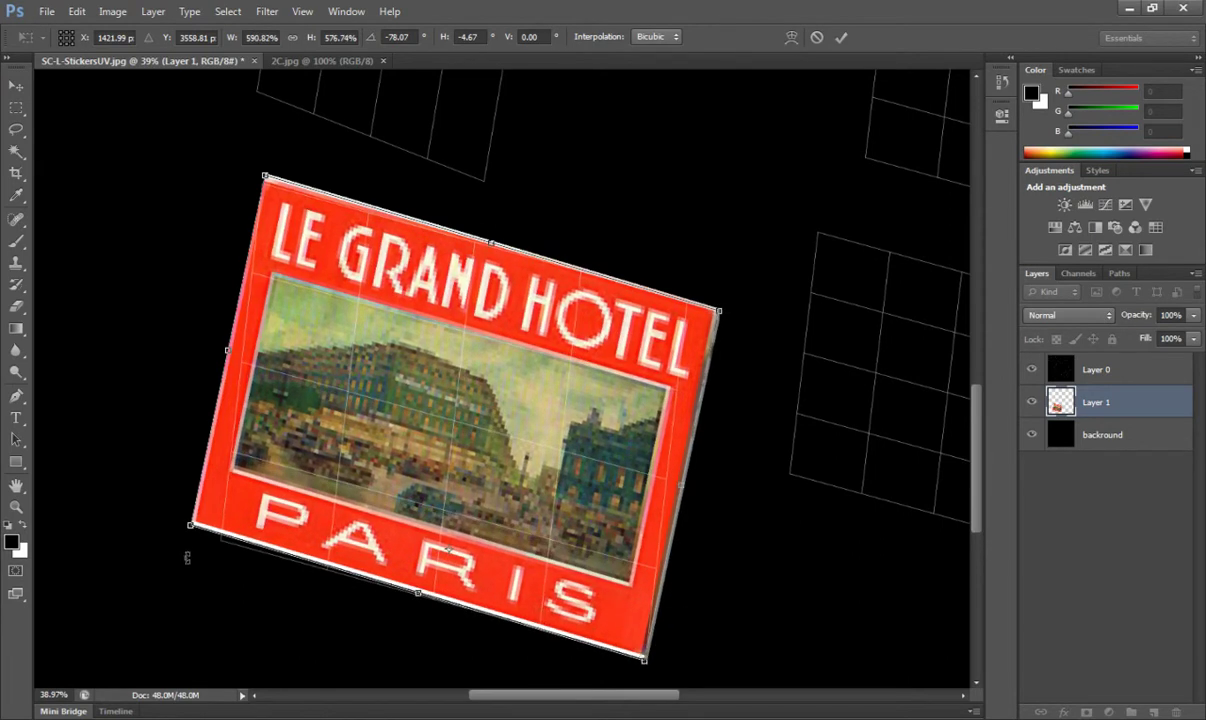
{"action": "left_click_drag", "start_coordinate": [188, 528], "coordinate": [219, 540]}
- Warp the Paris sticker so its upper-left corner and left edge follow the UV grid outline
{"action": "left_click", "coordinate": [76, 11]}
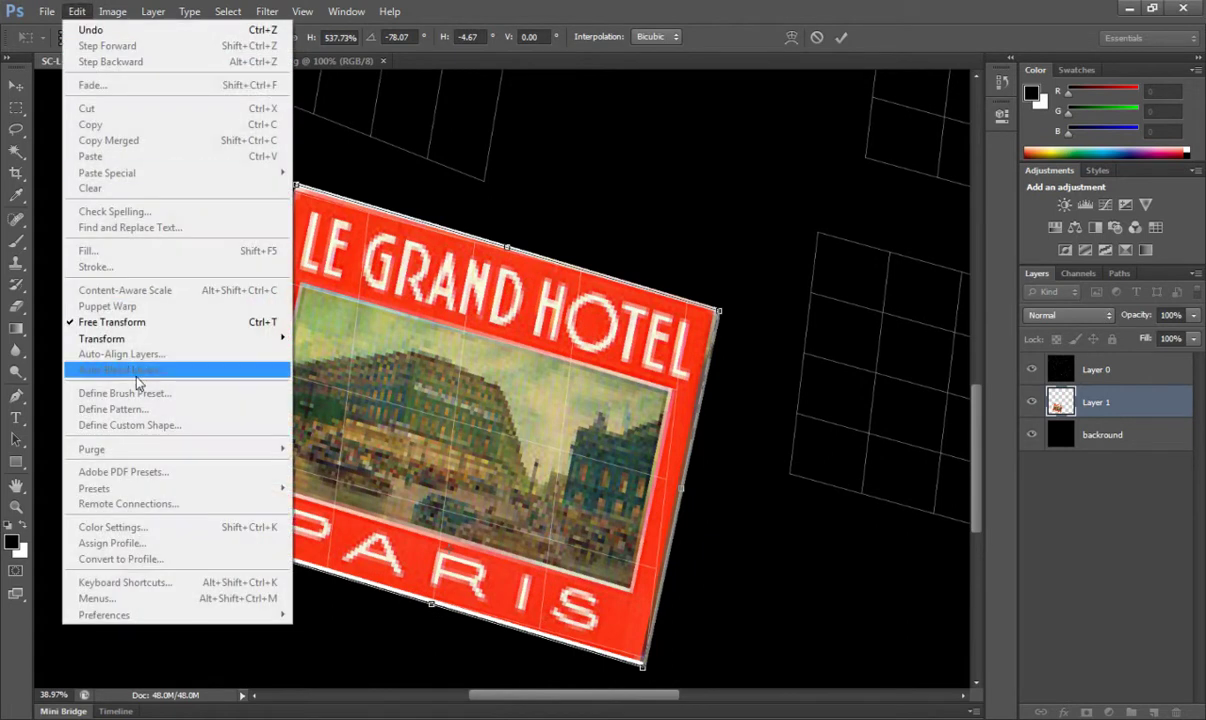
{"action": "mouse_move", "coordinate": [160, 339]}
{"action": "left_click", "coordinate": [316, 441]}
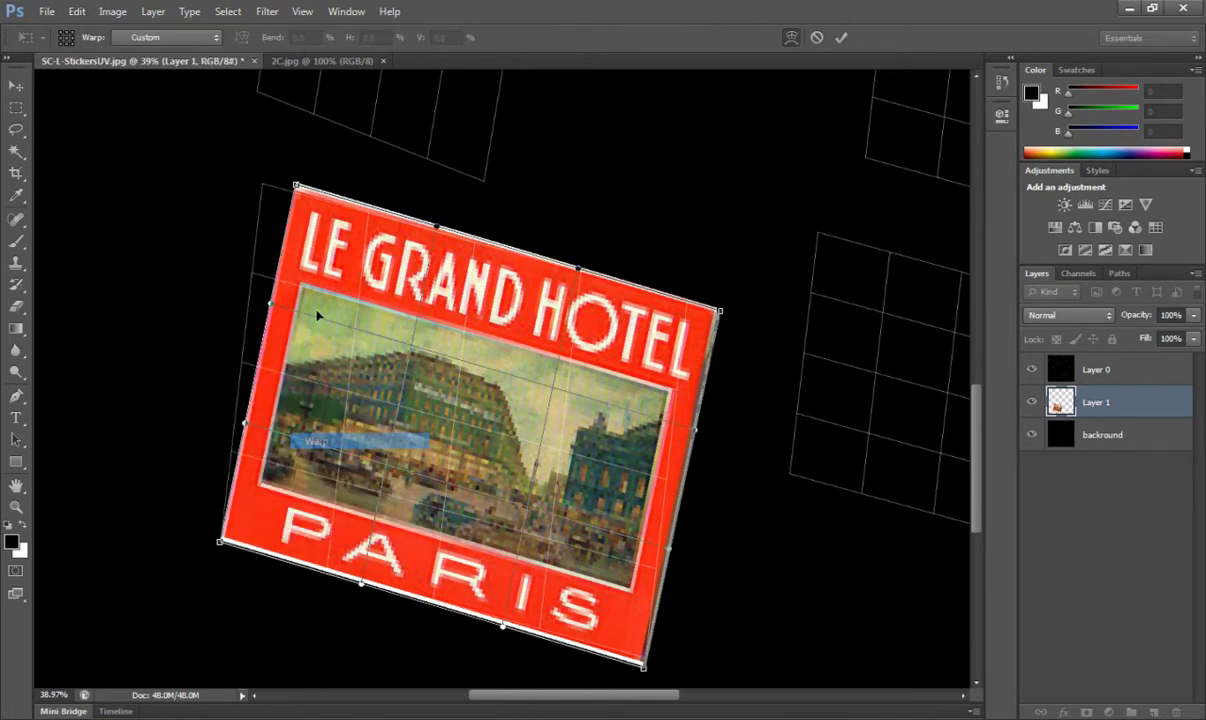
{"action": "left_click_drag", "start_coordinate": [285, 187], "coordinate": [262, 183]}
{"action": "left_click_drag", "start_coordinate": [265, 304], "coordinate": [250, 295]}
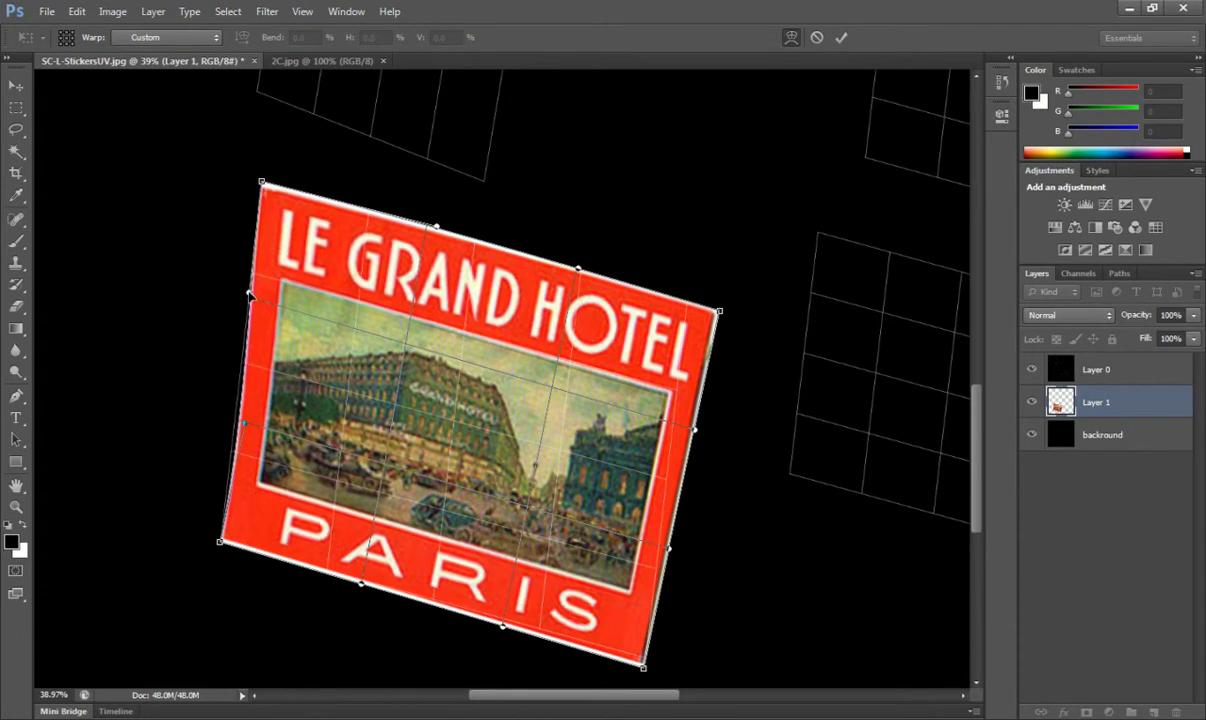
{"action": "left_click_drag", "start_coordinate": [248, 429], "coordinate": [235, 425]}
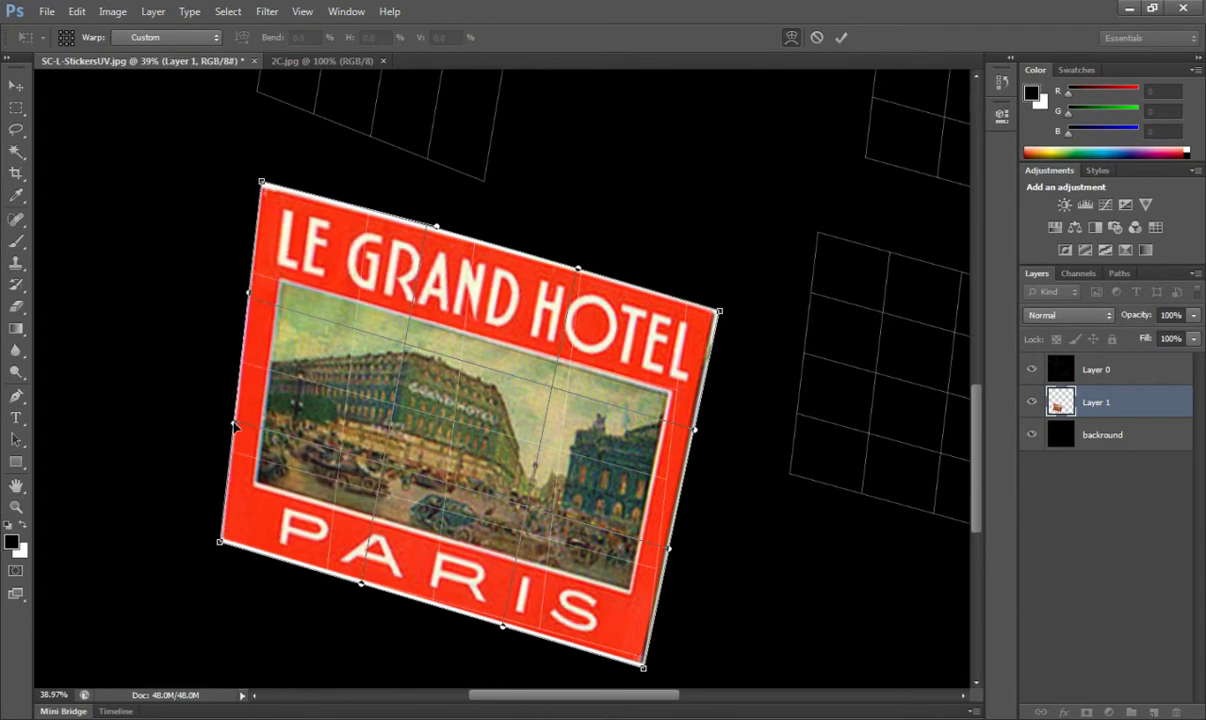
- Warp the Paris sticker's upper-right corner, top edge and right edge onto the UV grid outline
{"action": "left_click_drag", "start_coordinate": [720, 315], "coordinate": [687, 299]}
{"action": "left_click_drag", "start_coordinate": [575, 270], "coordinate": [571, 287]}
{"action": "left_click_drag", "start_coordinate": [695, 428], "coordinate": [640, 409]}
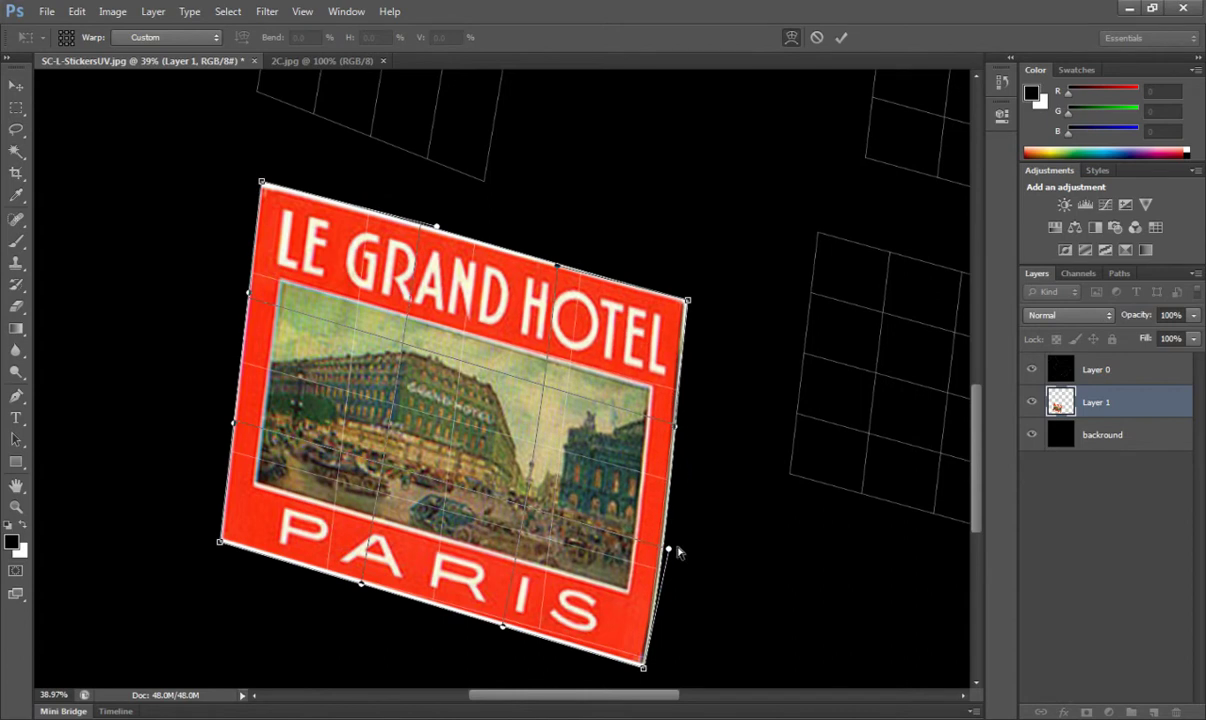
{"action": "left_click_drag", "start_coordinate": [668, 548], "coordinate": [672, 550]}
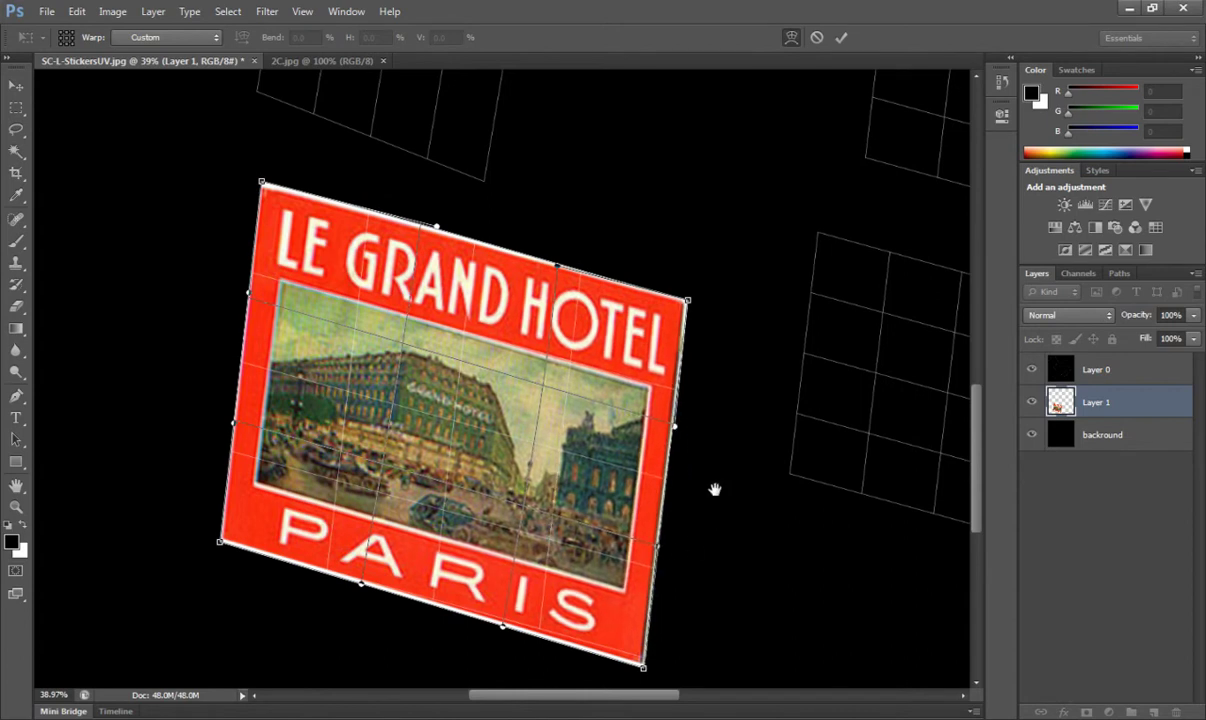
- Refine the warp along the Paris sticker's bottom, right, top and left edges, and apply the transform
{"action": "left_click_drag", "start_coordinate": [717, 508], "coordinate": [701, 440]}
{"action": "left_click_drag", "start_coordinate": [629, 577], "coordinate": [636, 569]}
{"action": "left_click_drag", "start_coordinate": [490, 538], "coordinate": [498, 535]}
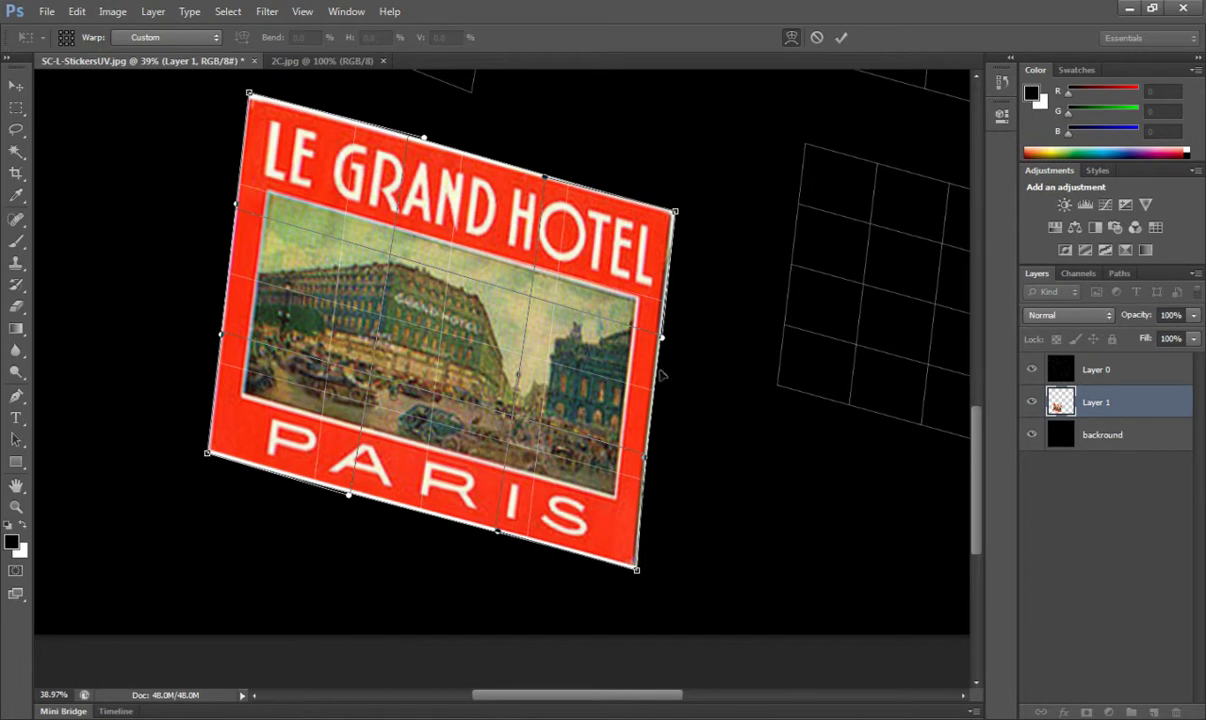
{"action": "left_click_drag", "start_coordinate": [666, 308], "coordinate": [663, 316]}
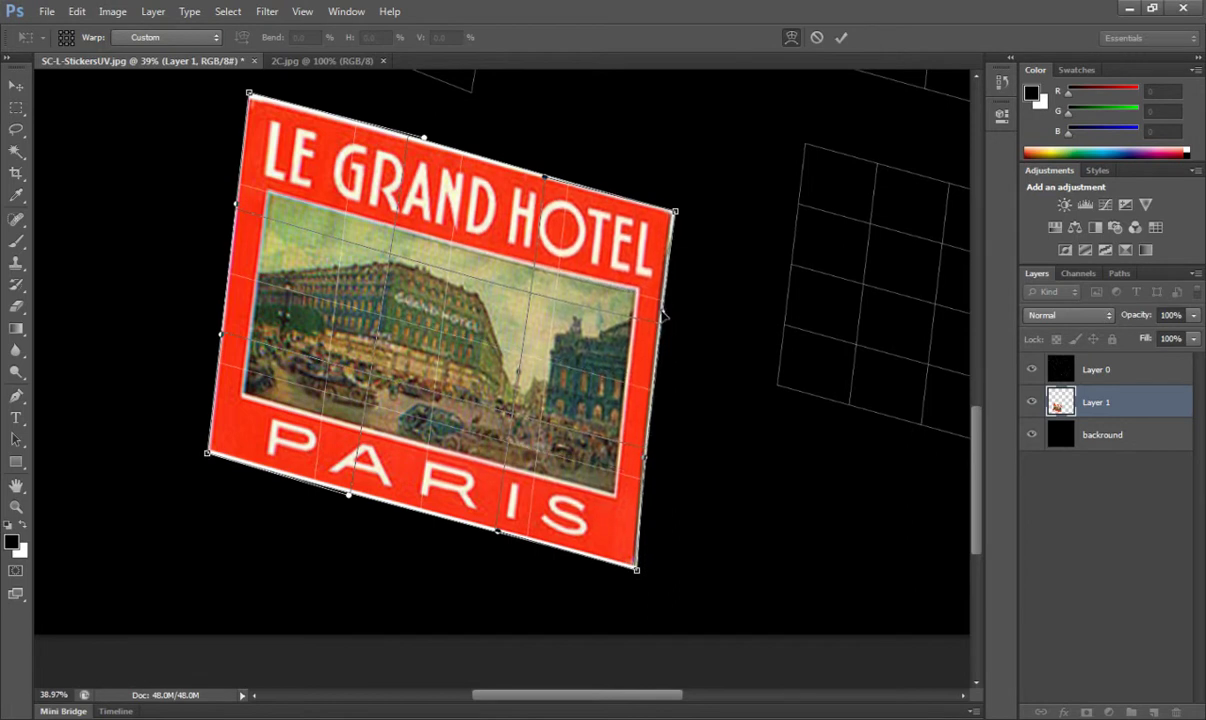
{"action": "left_click_drag", "start_coordinate": [677, 214], "coordinate": [676, 211]}
{"action": "left_click_drag", "start_coordinate": [423, 141], "coordinate": [420, 146]}
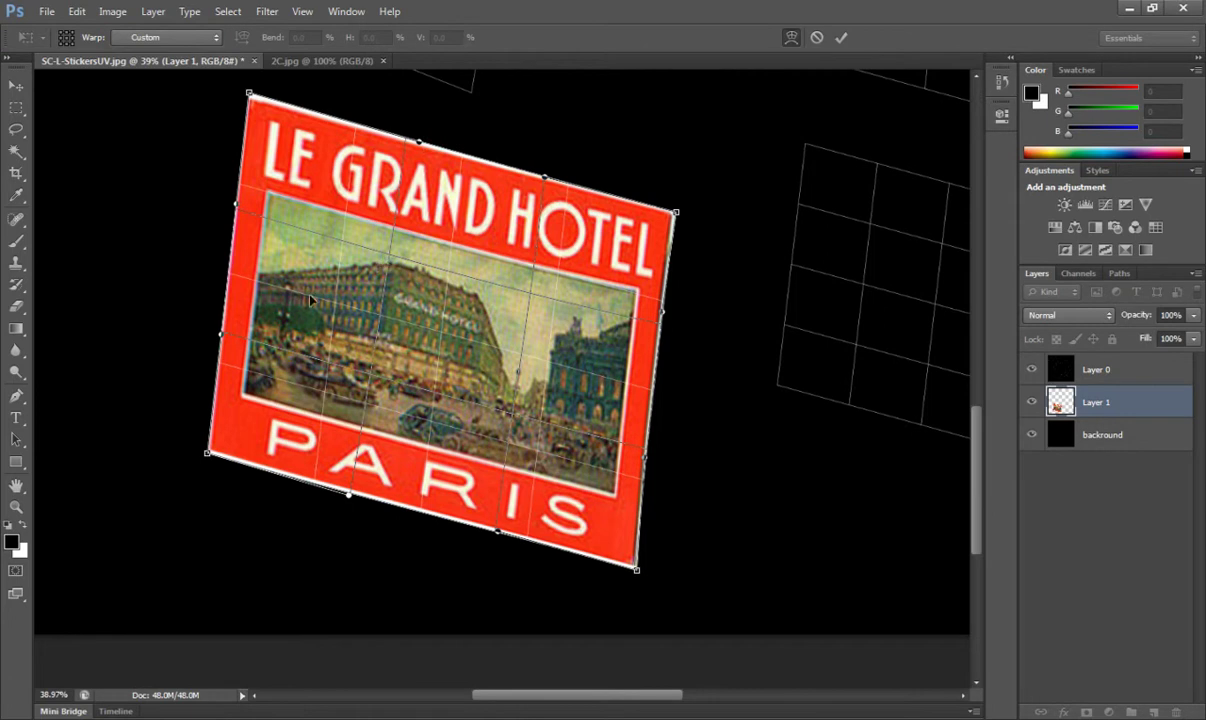
{"action": "left_click_drag", "start_coordinate": [227, 341], "coordinate": [241, 273]}
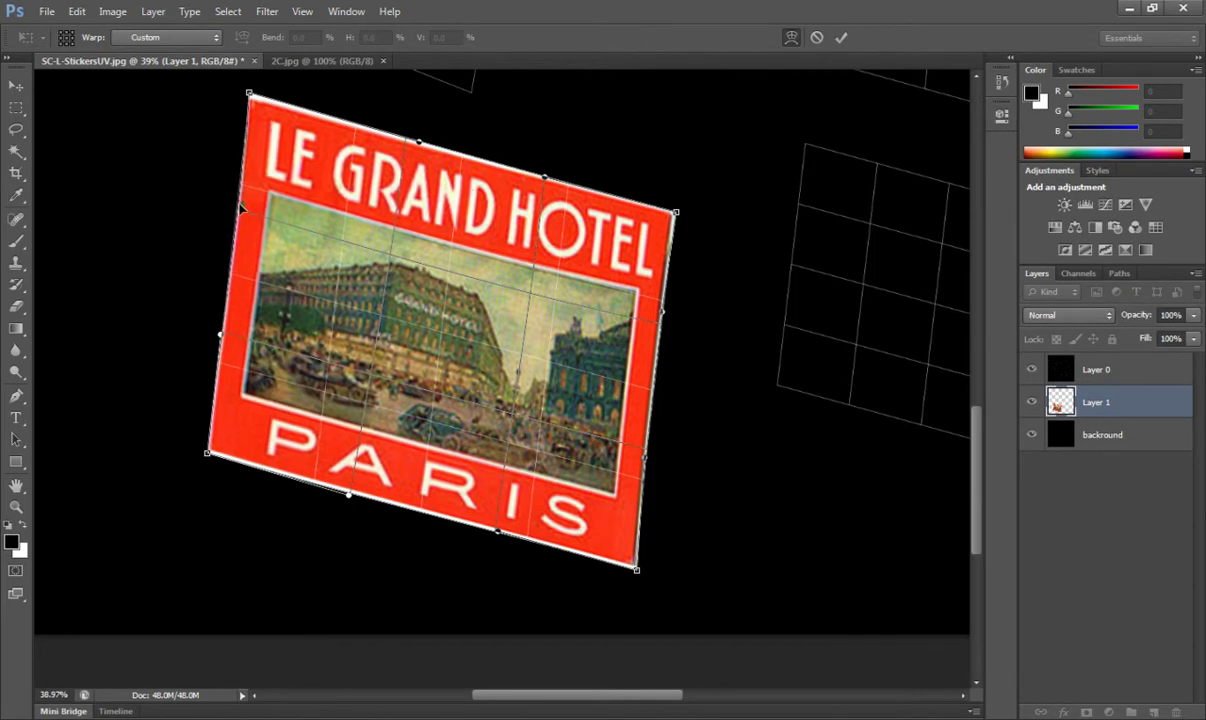
{"action": "left_click_drag", "start_coordinate": [205, 457], "coordinate": [207, 452]}
{"action": "key", "text": "Return"}
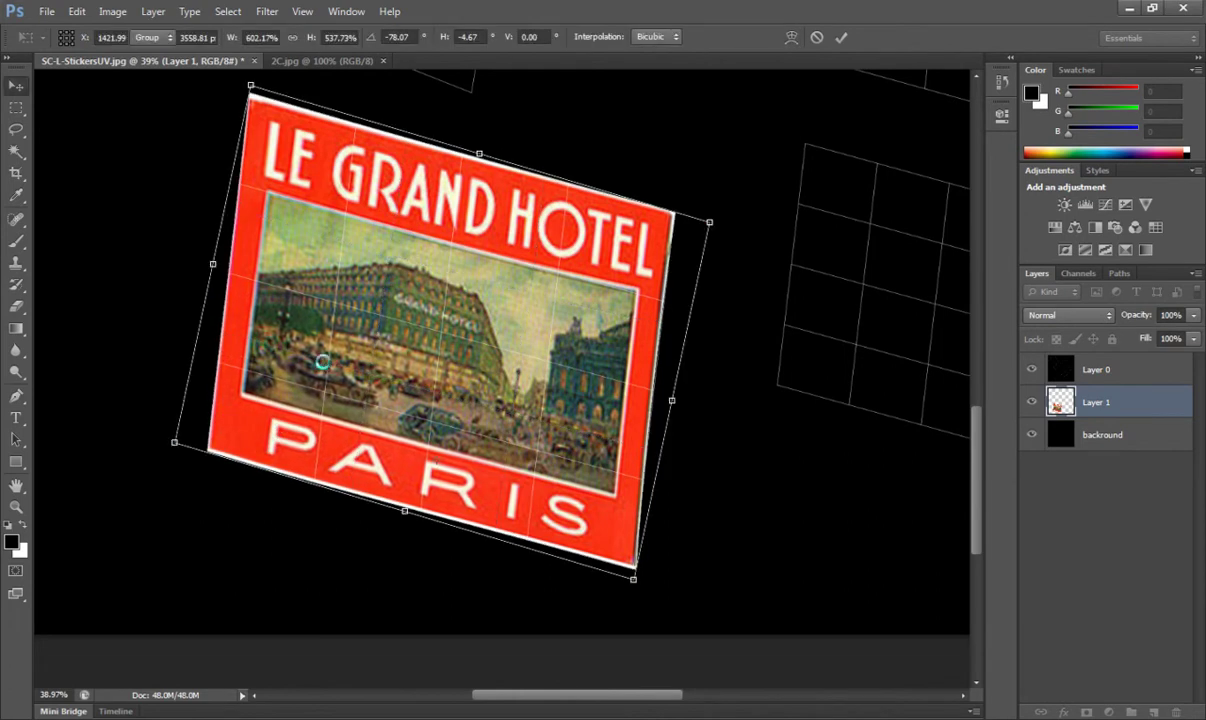
- Hide the UV grid layer, Layer 0, to inspect the Paris sticker without grid lines, and show the layer again
{"action": "scroll", "coordinate": [420, 340], "scroll_direction": "down", "scroll_amount": 2}
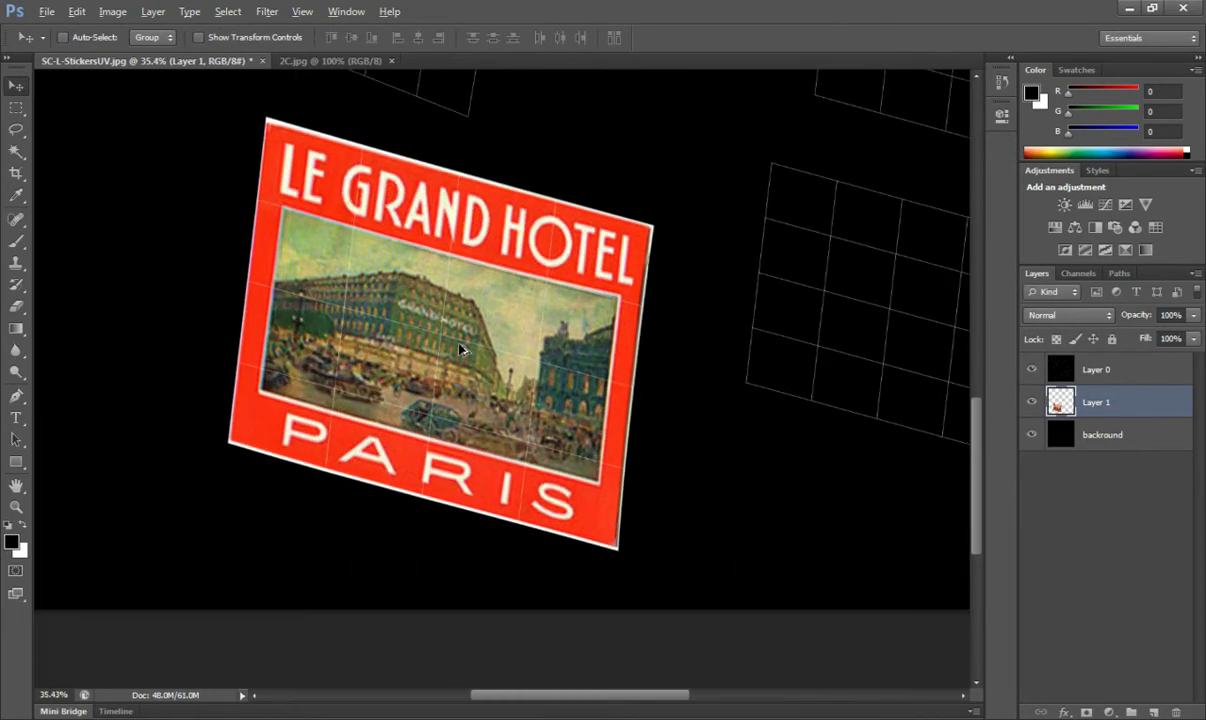
{"action": "left_click", "coordinate": [1032, 370]}
{"action": "scroll", "coordinate": [520, 370], "scroll_direction": "down", "scroll_amount": 4}
{"action": "scroll", "coordinate": [522, 371], "scroll_direction": "up", "scroll_amount": 2}
{"action": "scroll", "coordinate": [585, 413], "scroll_direction": "down", "scroll_amount": 2}
{"action": "left_click", "coordinate": [1032, 370]}
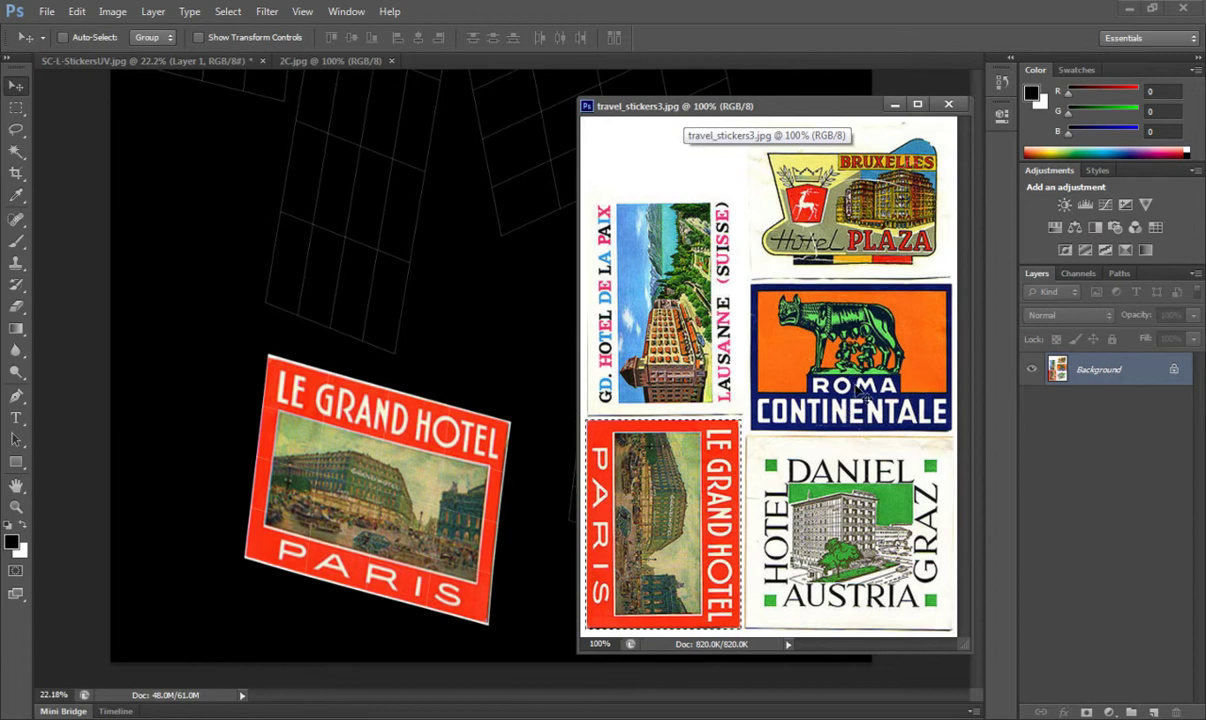
- Select the Roma Continentale sticker in travel_stickers3.jpg with a rectangular marquee and copy it into SC-L-StickersUV.jpg
{"action": "left_click", "coordinate": [16, 108]}
{"action": "left_click_drag", "start_coordinate": [750, 284], "coordinate": [953, 432]}
{"action": "left_click", "coordinate": [16, 85]}
{"action": "left_click_drag", "start_coordinate": [760, 340], "coordinate": [530, 355]}
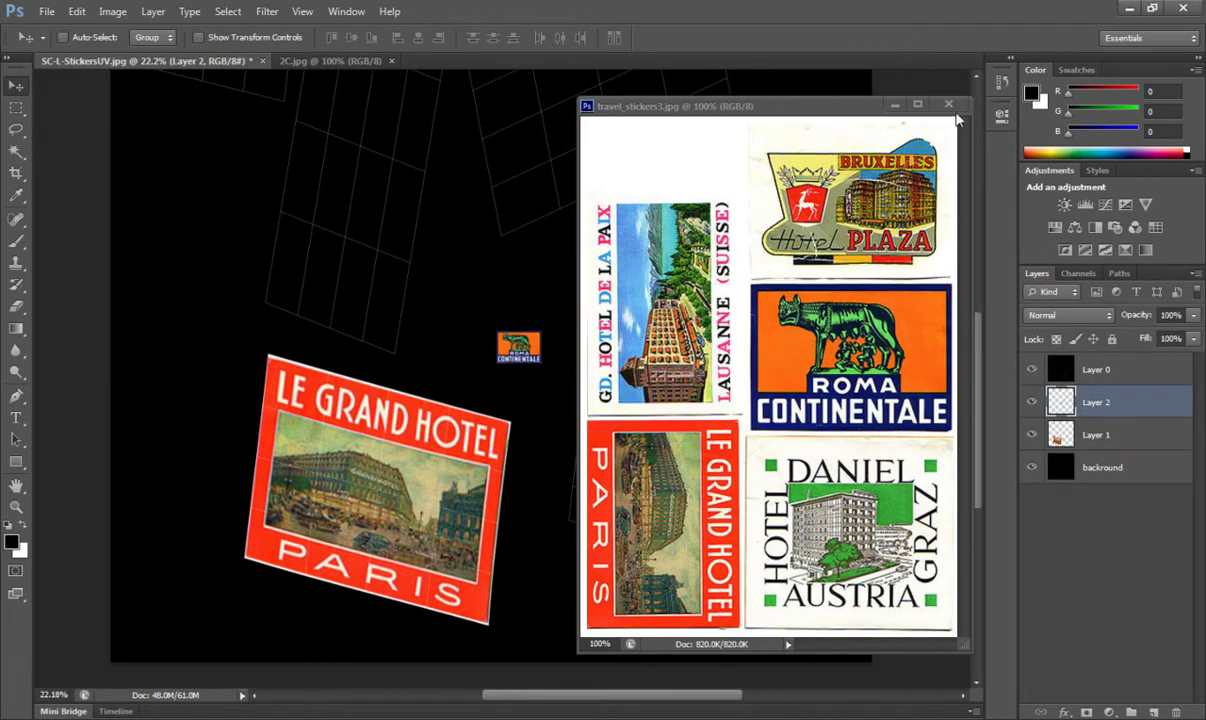
- Clear the travel_stickers3.jpg window out of the way and move the Roma Continentale sticker over the upper of the two right-hand UV grids
{"action": "left_click_drag", "start_coordinate": [822, 107], "coordinate": [779, 120]}
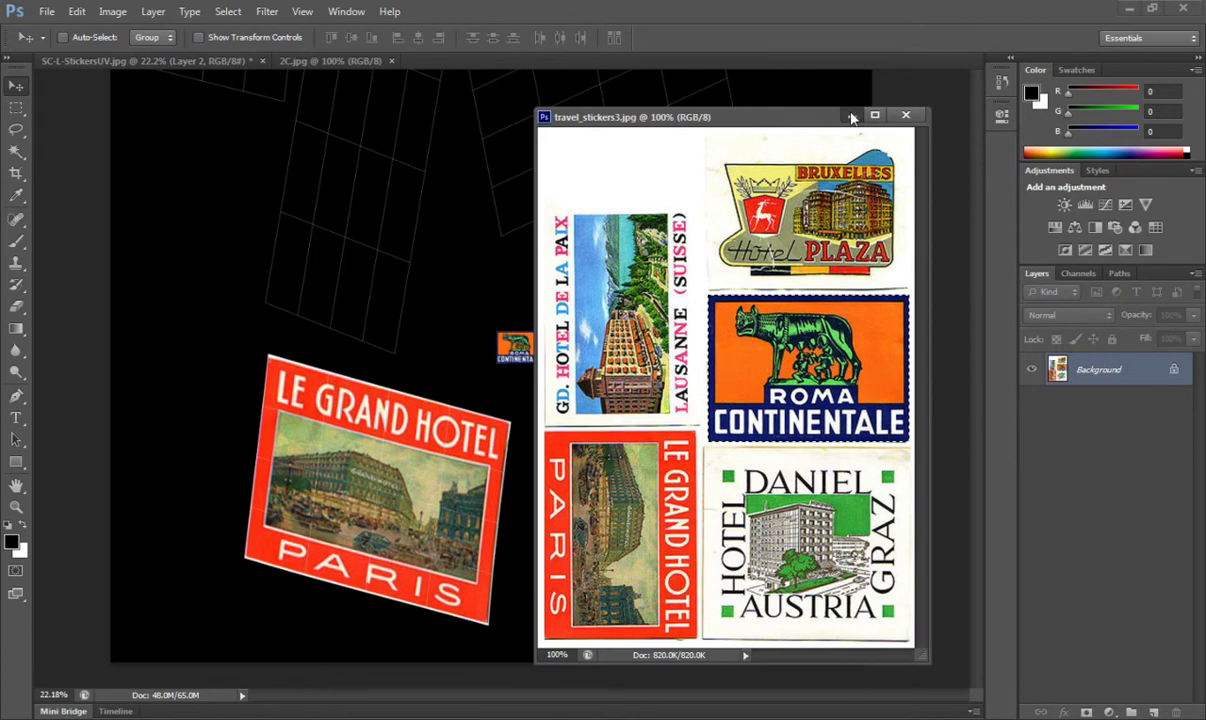
{"action": "left_click", "coordinate": [507, 335]}
{"action": "left_click_drag", "start_coordinate": [530, 362], "coordinate": [700, 312]}
{"action": "scroll", "coordinate": [716, 350], "scroll_direction": "up", "scroll_amount": 4}
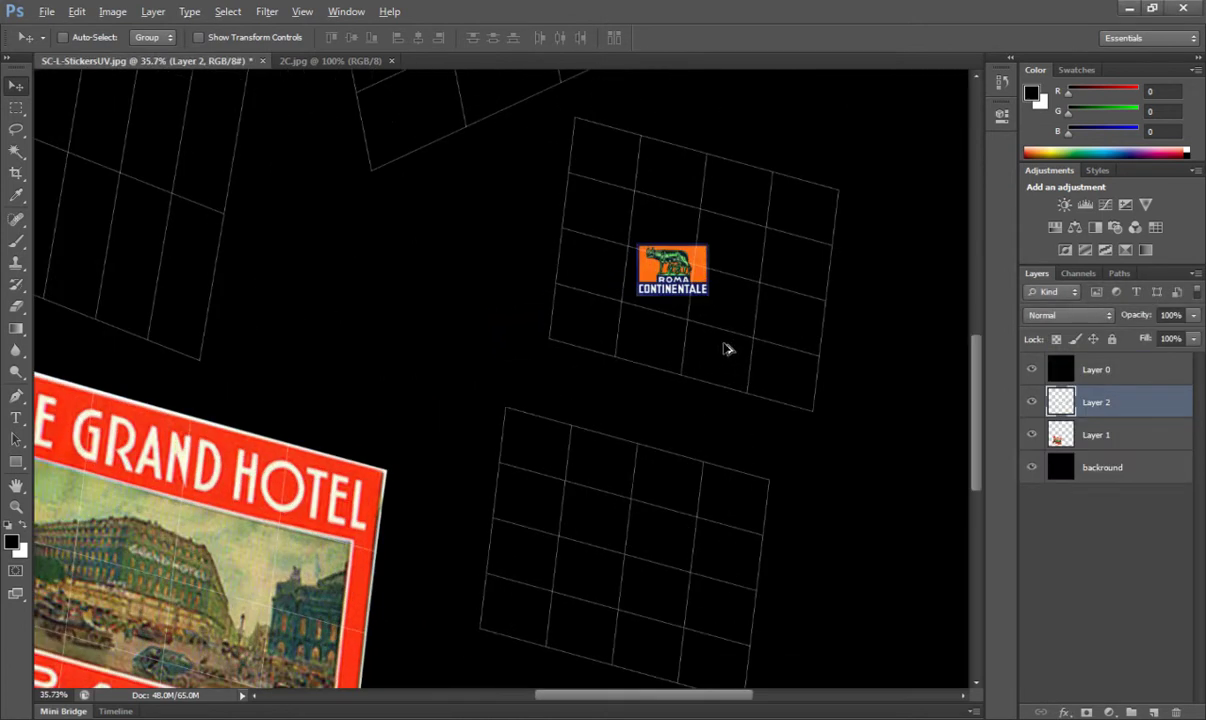
- Scale the Roma Continentale sticker to about 391% around its centre so it roughly covers the UV grid
{"action": "left_click", "coordinate": [74, 12]}
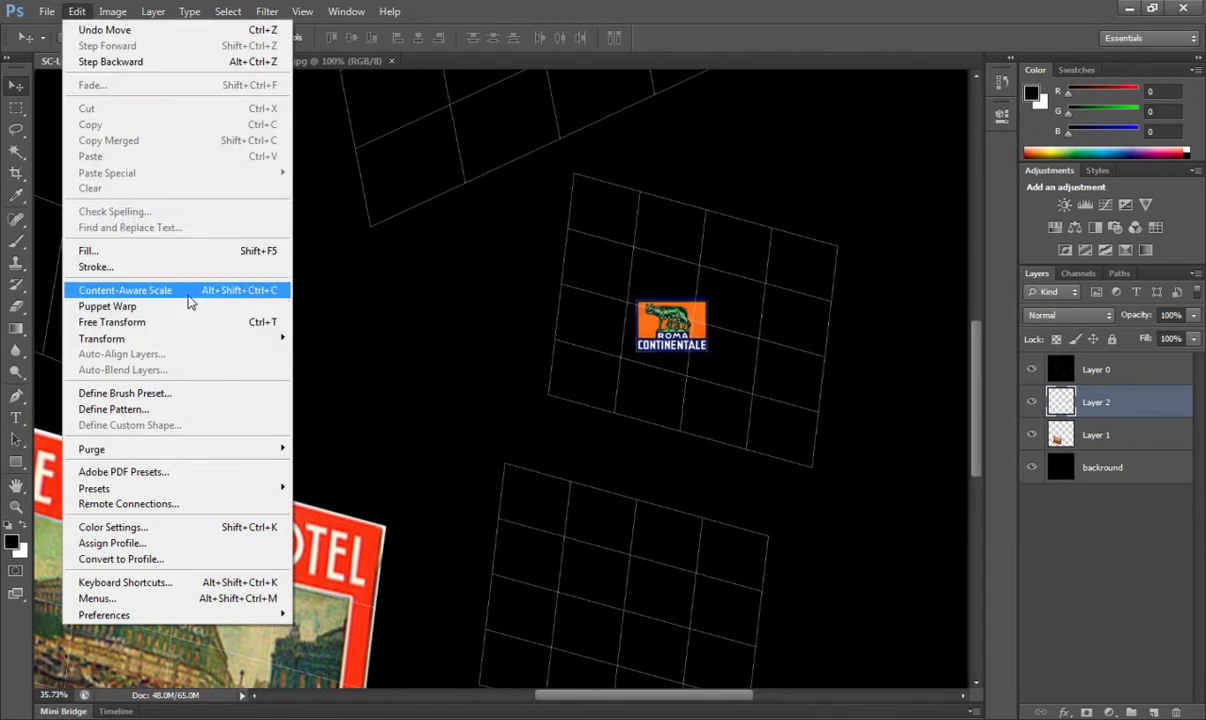
{"action": "mouse_move", "coordinate": [200, 338]}
{"action": "left_click", "coordinate": [339, 359]}
{"action": "left_click_drag", "start_coordinate": [709, 300], "coordinate": [835, 247]}
- Rotate the Roma Continentale sticker to about 12.8° and align its upper-left corner with the UV grid's upper-left corner
{"action": "left_click", "coordinate": [76, 11]}
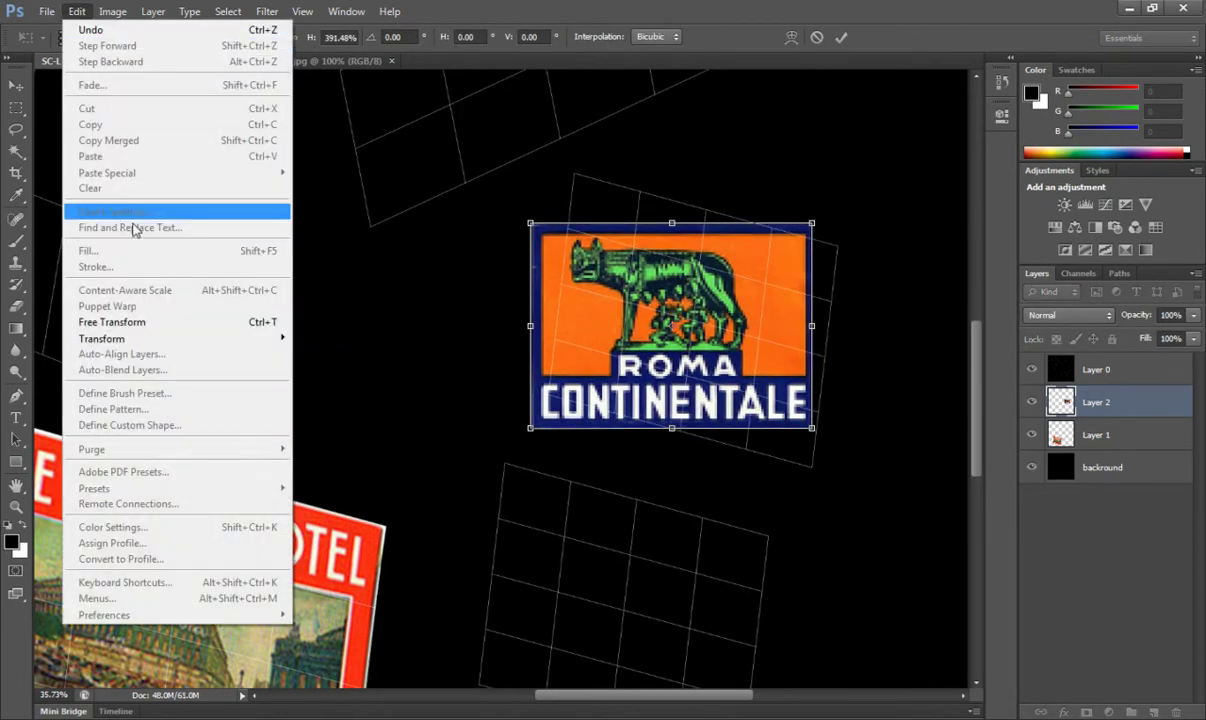
{"action": "mouse_move", "coordinate": [194, 336]}
{"action": "left_click", "coordinate": [358, 382]}
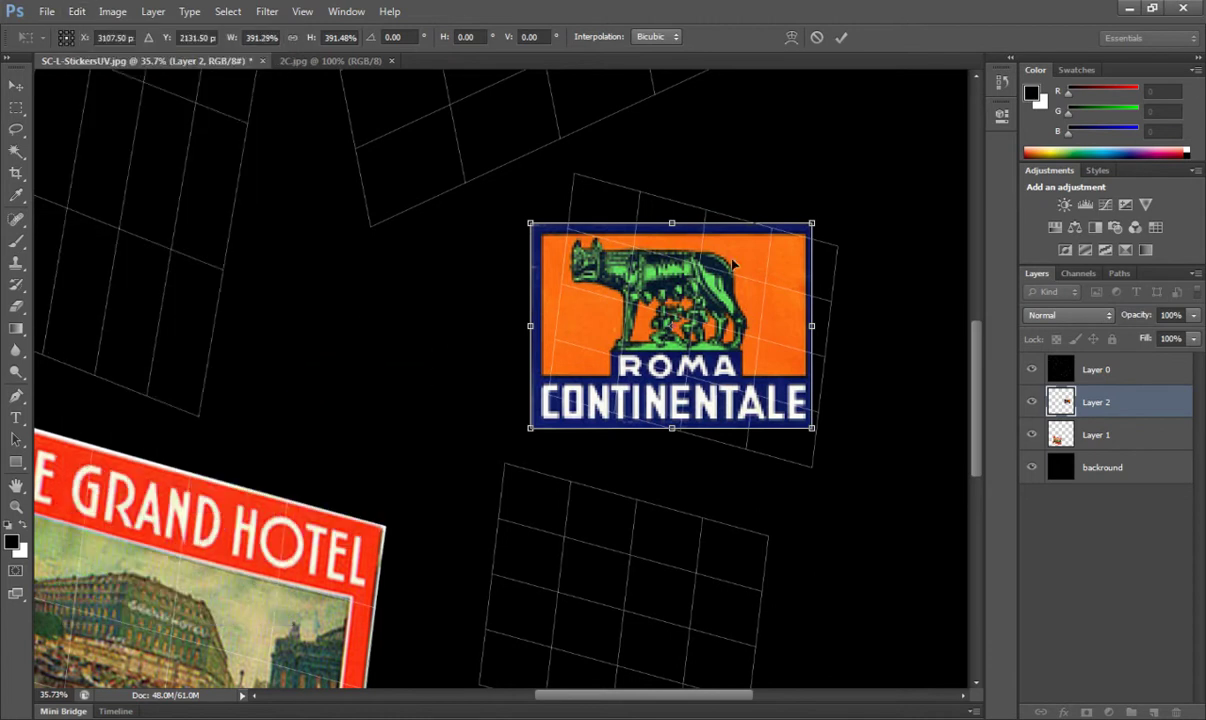
{"action": "left_click_drag", "start_coordinate": [815, 231], "coordinate": [834, 246]}
{"action": "left_click_drag", "start_coordinate": [648, 288], "coordinate": [666, 266]}
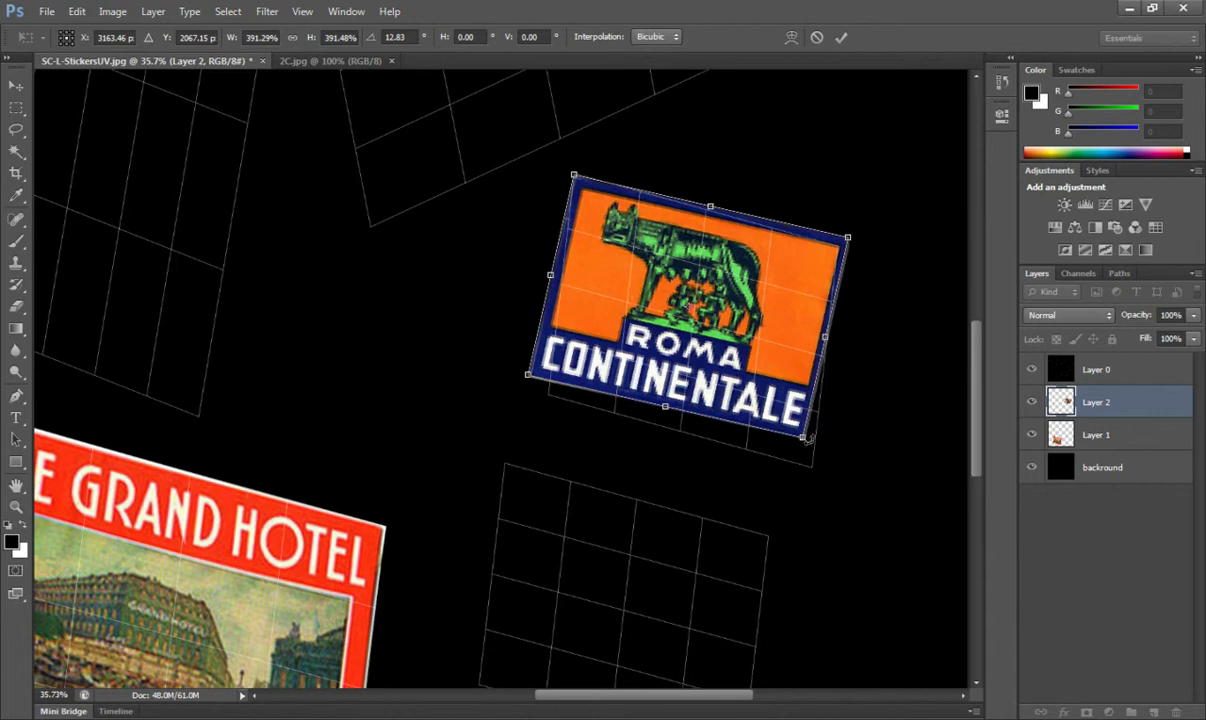
- Enlarge the Roma Continentale sticker to about 428% in height and place its lower-left corner on the UV grid's corner
{"action": "left_click", "coordinate": [79, 14]}
{"action": "mouse_move", "coordinate": [165, 338]}
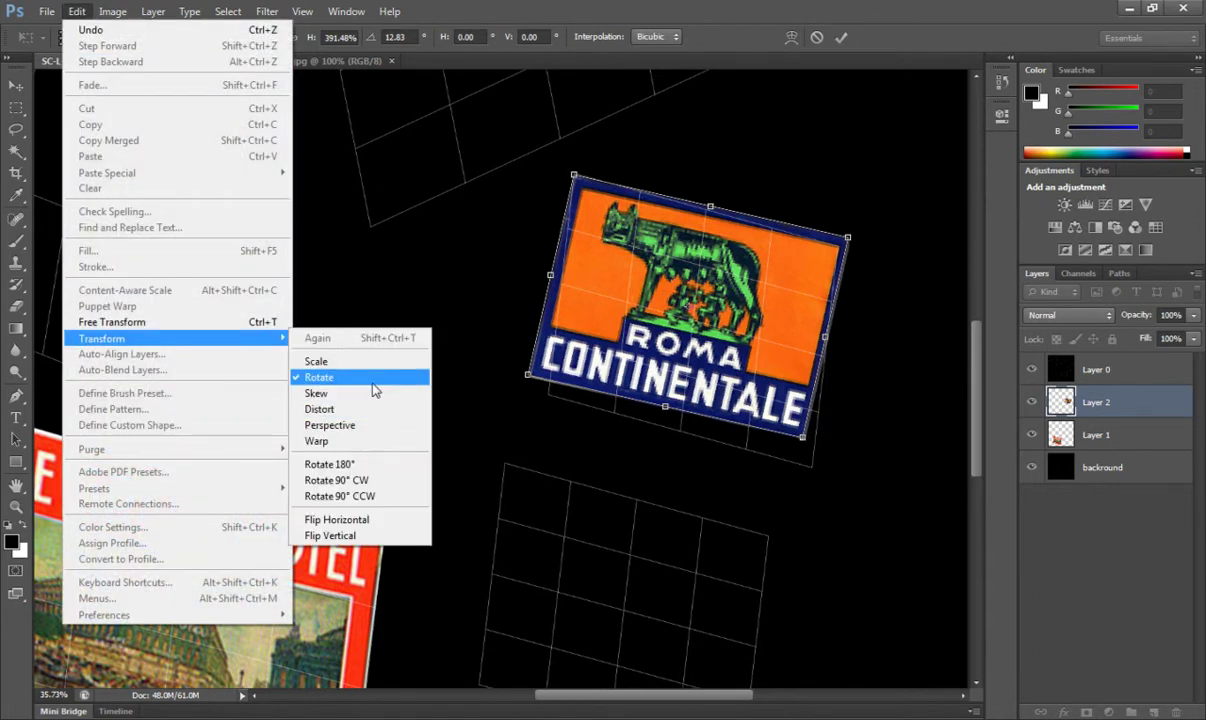
{"action": "left_click", "coordinate": [370, 379]}
{"action": "mouse_move", "coordinate": [755, 413]}
{"action": "left_mouse_down"}
{"action": "mouse_move", "coordinate": [790, 428]}
{"action": "mouse_move", "coordinate": [750, 420]}
{"action": "mouse_move", "coordinate": [770, 422]}
{"action": "mouse_move", "coordinate": [760, 423]}
{"action": "left_mouse_up"}
- Warp the Roma Continentale sticker so its upper-left corner and left edge match the UV grid outline
{"action": "left_click", "coordinate": [79, 13]}
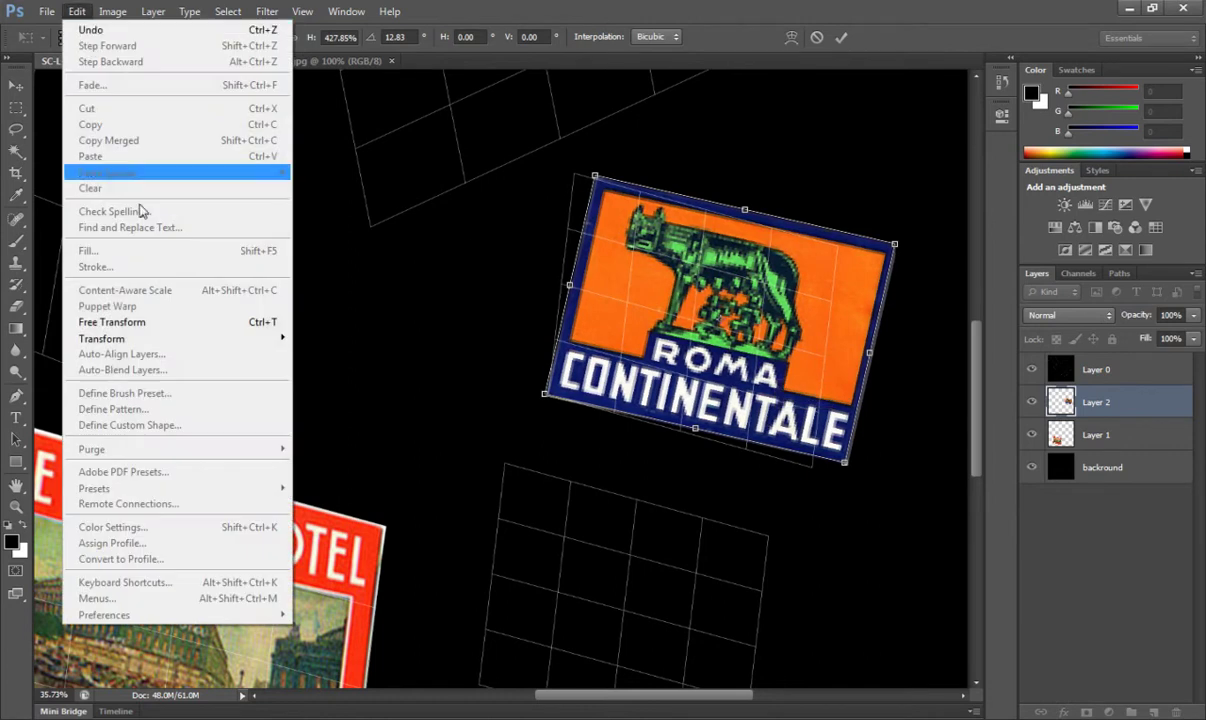
{"action": "mouse_move", "coordinate": [178, 336]}
{"action": "left_click", "coordinate": [385, 441]}
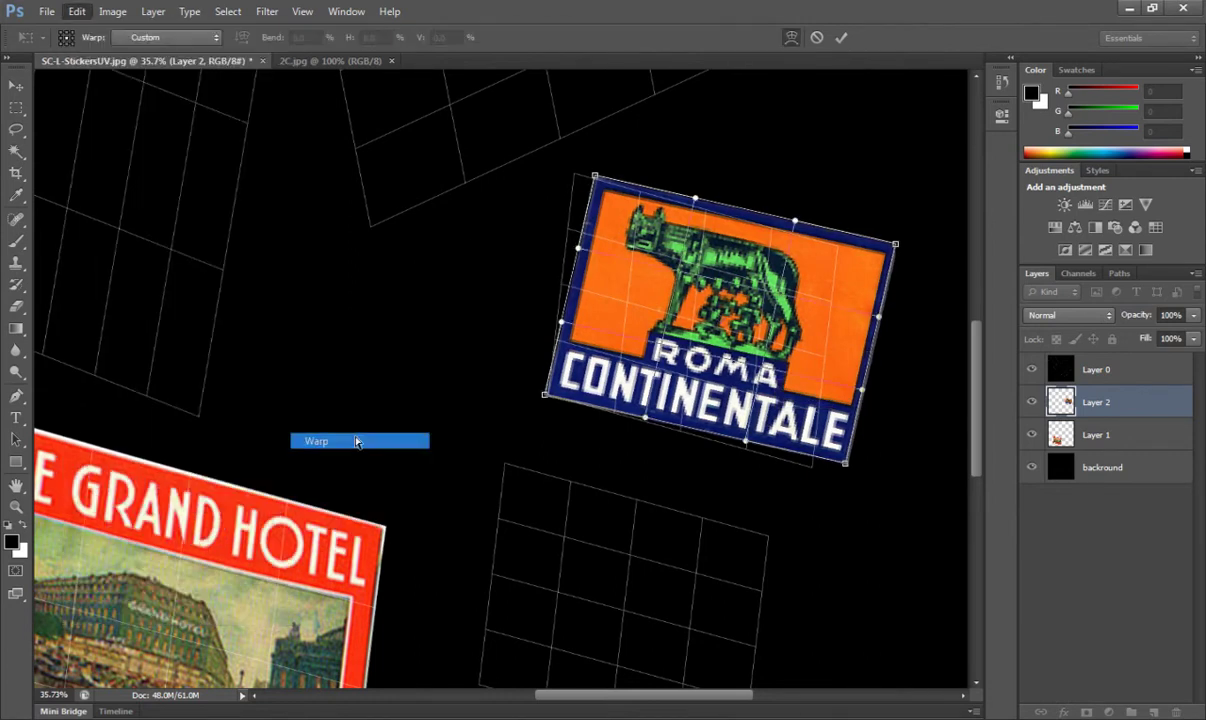
{"action": "left_click_drag", "start_coordinate": [597, 179], "coordinate": [575, 172]}
{"action": "left_click_drag", "start_coordinate": [576, 249], "coordinate": [568, 258]}
{"action": "left_click_drag", "start_coordinate": [564, 322], "coordinate": [560, 323]}
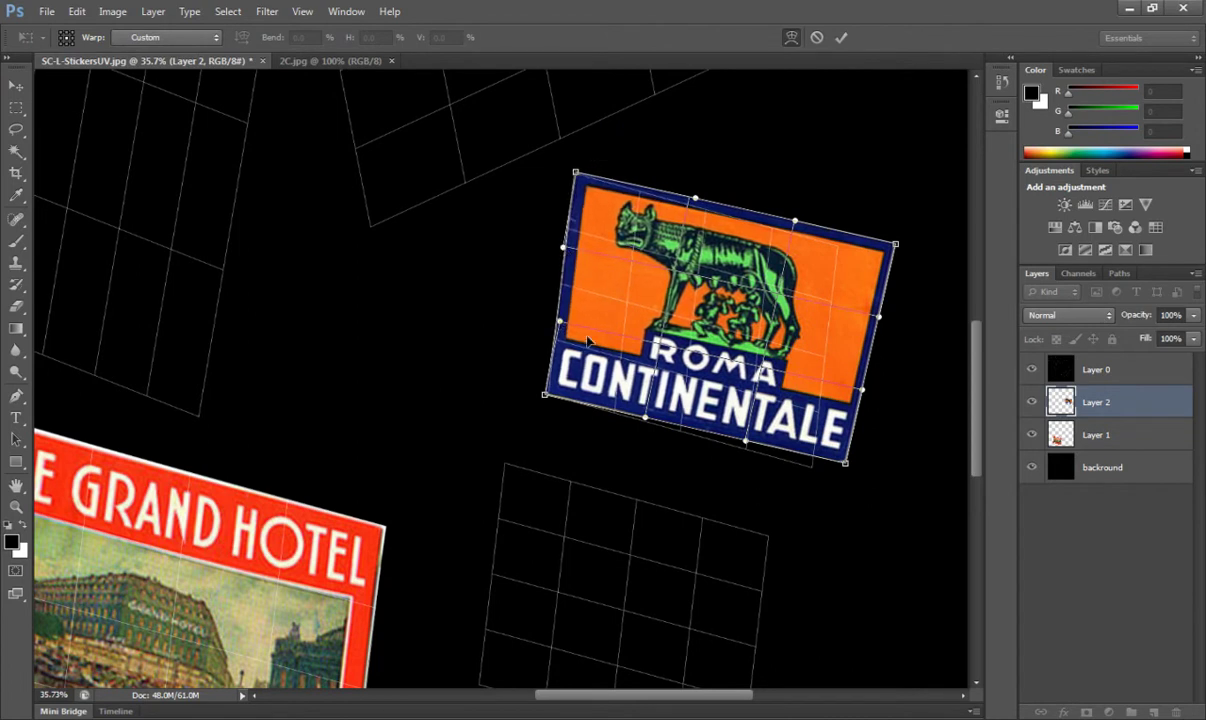
- Warp the Roma Continentale sticker's bottom edge, lower-right corner and lower right side toward the UV grid outline
{"action": "left_click_drag", "start_coordinate": [646, 425], "coordinate": [641, 425]}
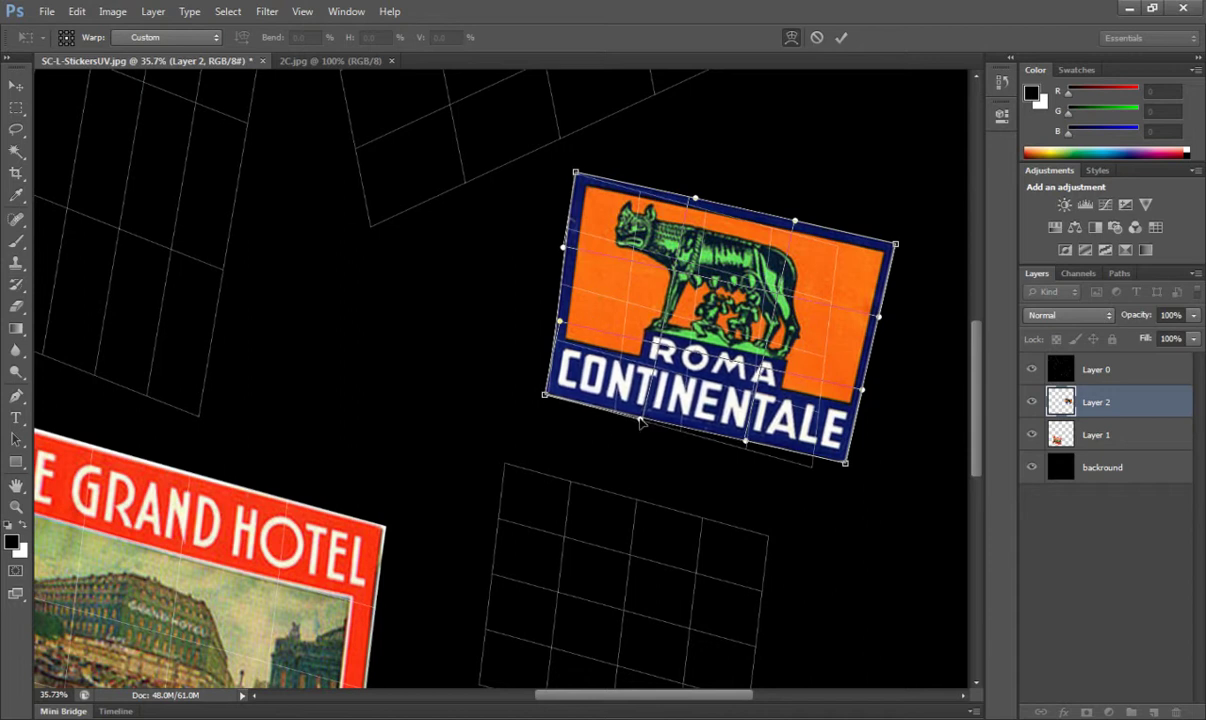
{"action": "left_click_drag", "start_coordinate": [751, 445], "coordinate": [735, 452]}
{"action": "left_click_drag", "start_coordinate": [847, 464], "coordinate": [822, 470]}
{"action": "left_click_drag", "start_coordinate": [848, 391], "coordinate": [824, 388]}
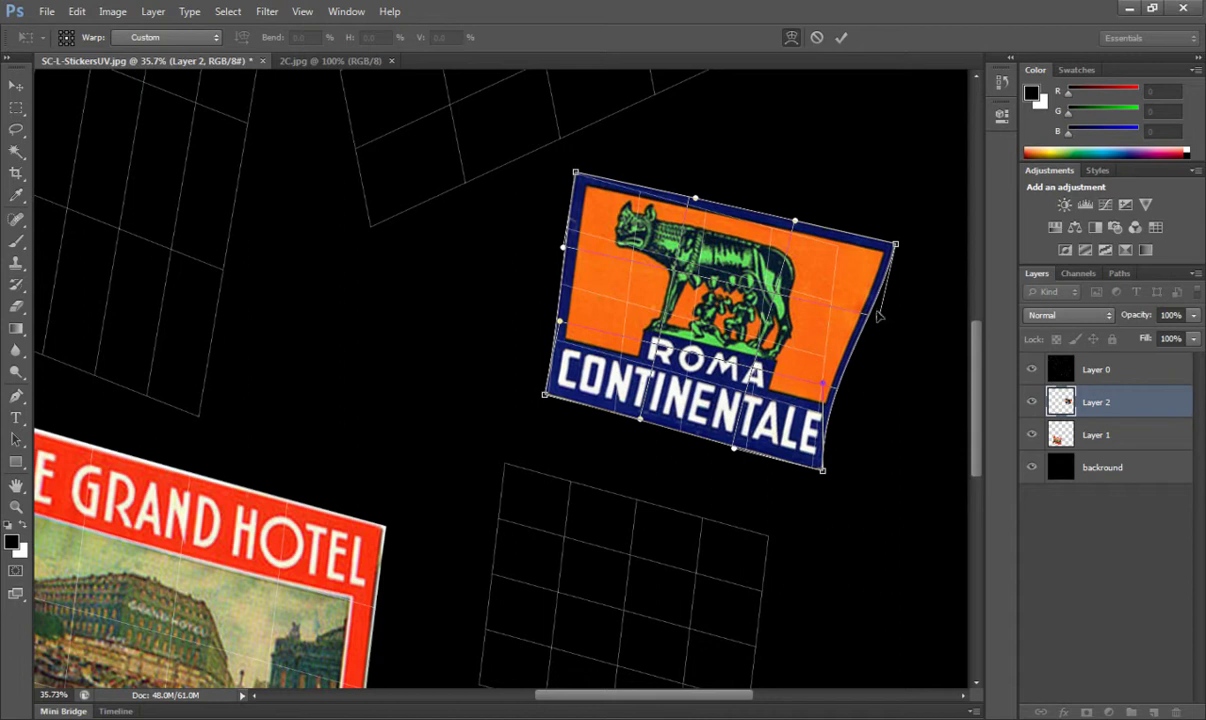
- Warp the Roma Continentale sticker's right edge, top edge and lower-right corner onto the UV grid outline
{"action": "left_click_drag", "start_coordinate": [870, 320], "coordinate": [833, 308]}
{"action": "left_click_drag", "start_coordinate": [887, 260], "coordinate": [785, 232]}
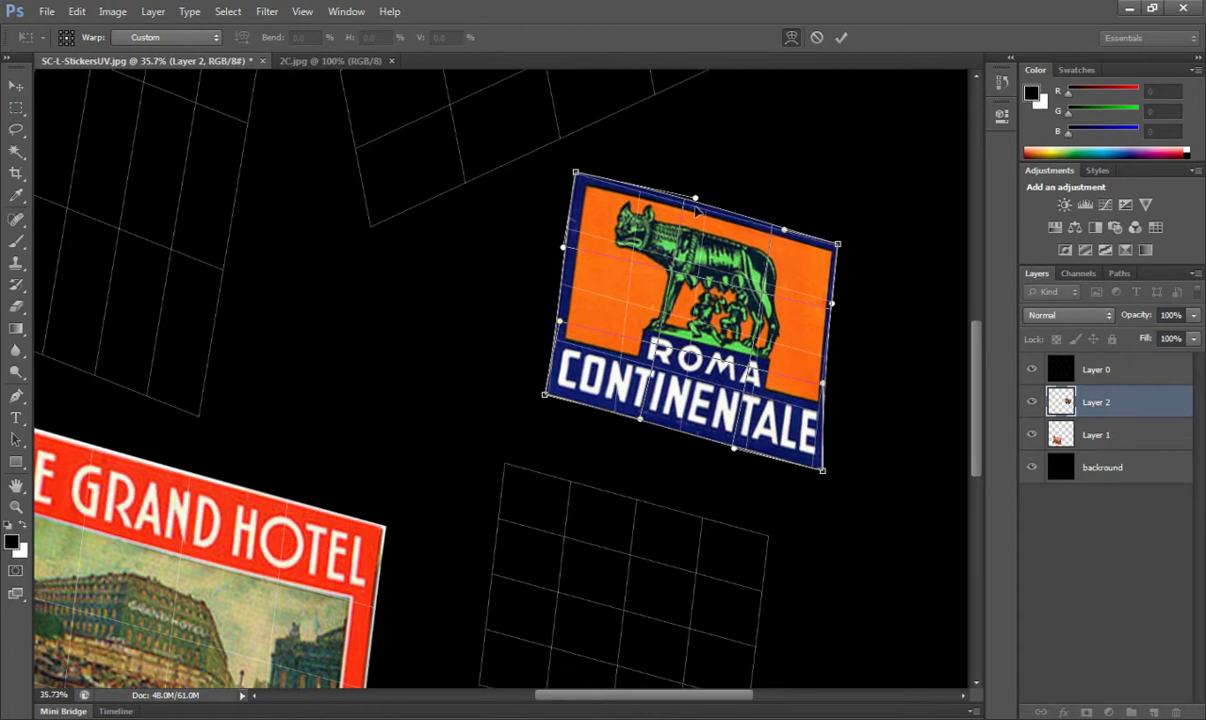
{"action": "left_click_drag", "start_coordinate": [695, 199], "coordinate": [688, 204]}
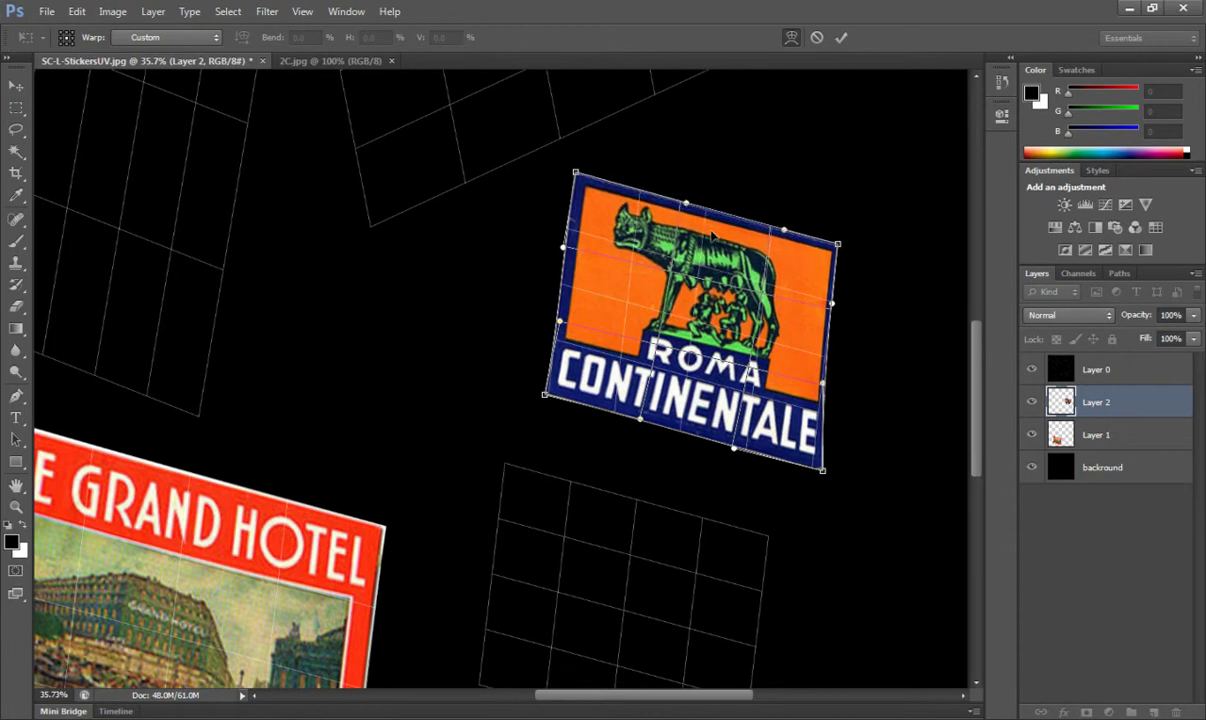
{"action": "left_click_drag", "start_coordinate": [822, 473], "coordinate": [812, 467]}
- Fine-tune the Roma Continentale warp at the upper corners, top edge, left edge and lower-left corner to match the UV grid outline
{"action": "scroll", "coordinate": [700, 330], "scroll_direction": "up", "scroll_amount": 5}
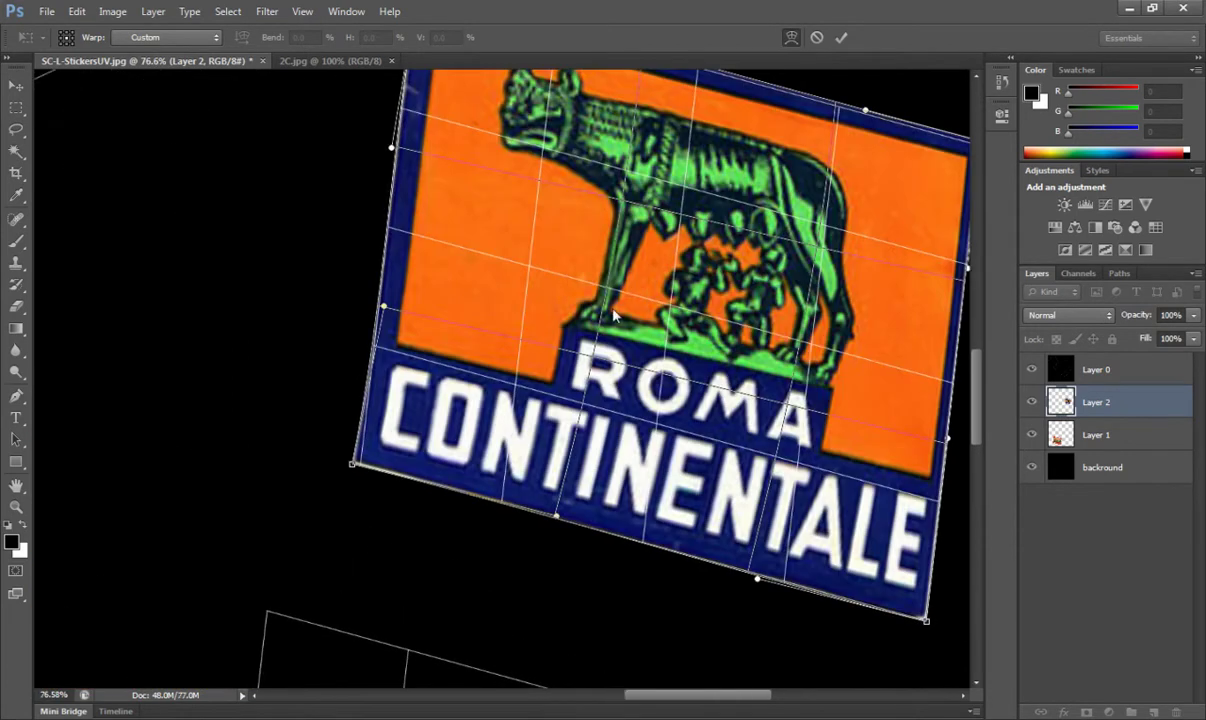
{"action": "left_click_drag", "start_coordinate": [614, 316], "coordinate": [507, 379]}
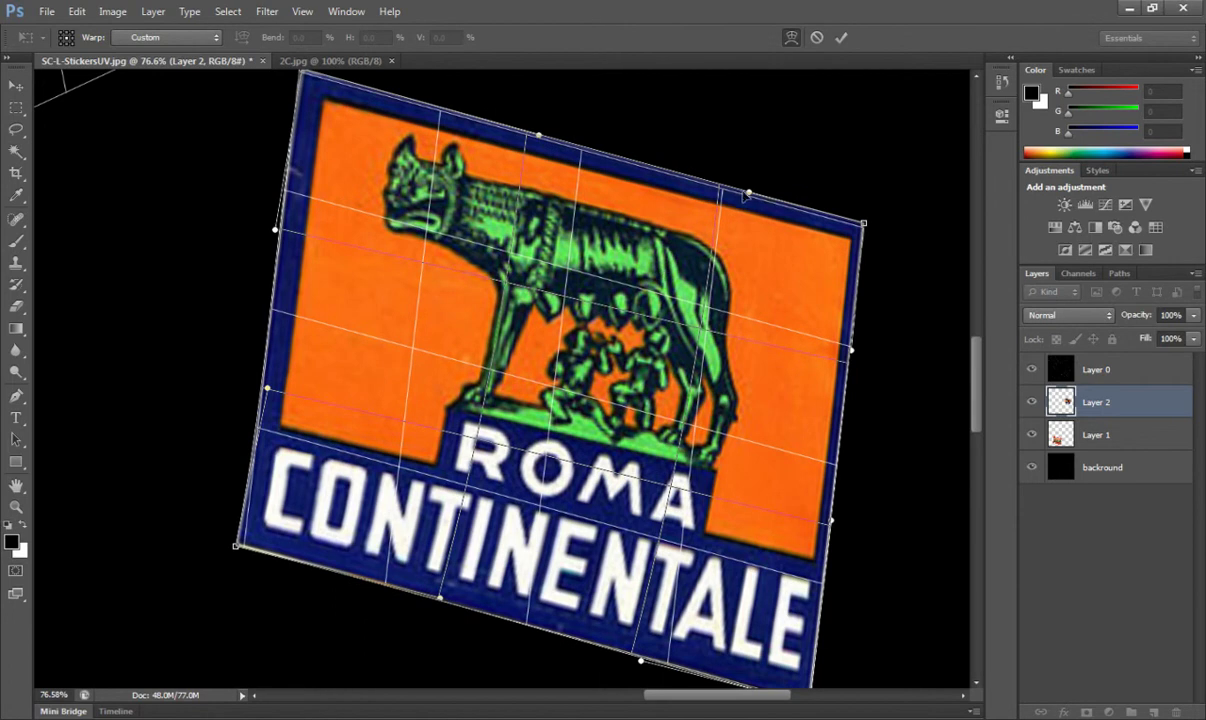
{"action": "left_click_drag", "start_coordinate": [748, 196], "coordinate": [749, 199]}
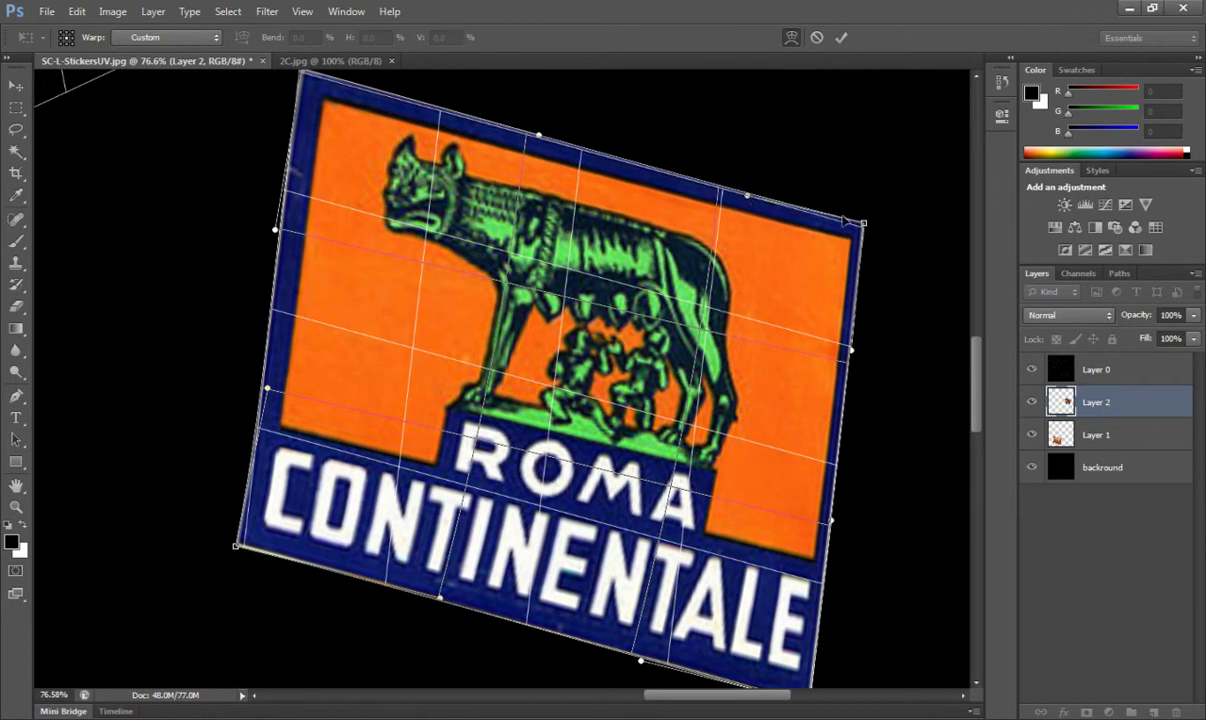
{"action": "left_click_drag", "start_coordinate": [868, 228], "coordinate": [871, 235]}
{"action": "left_click_drag", "start_coordinate": [409, 169], "coordinate": [415, 185]}
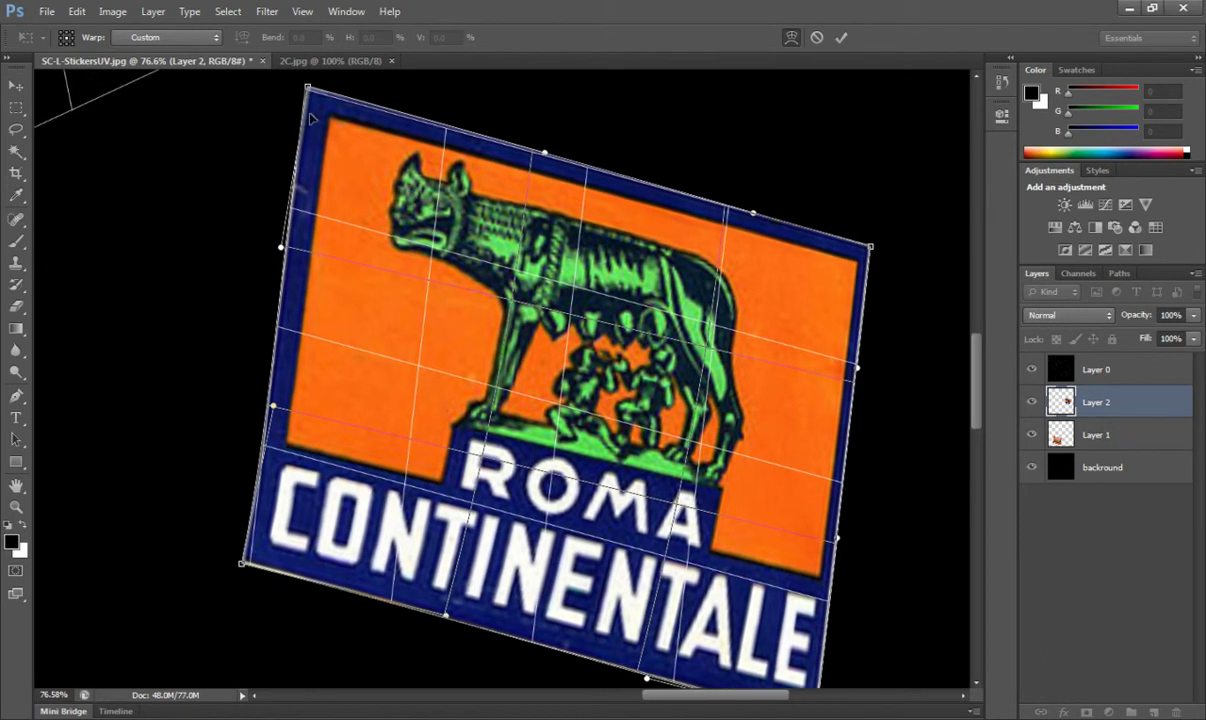
{"action": "left_click_drag", "start_coordinate": [311, 92], "coordinate": [303, 89]}
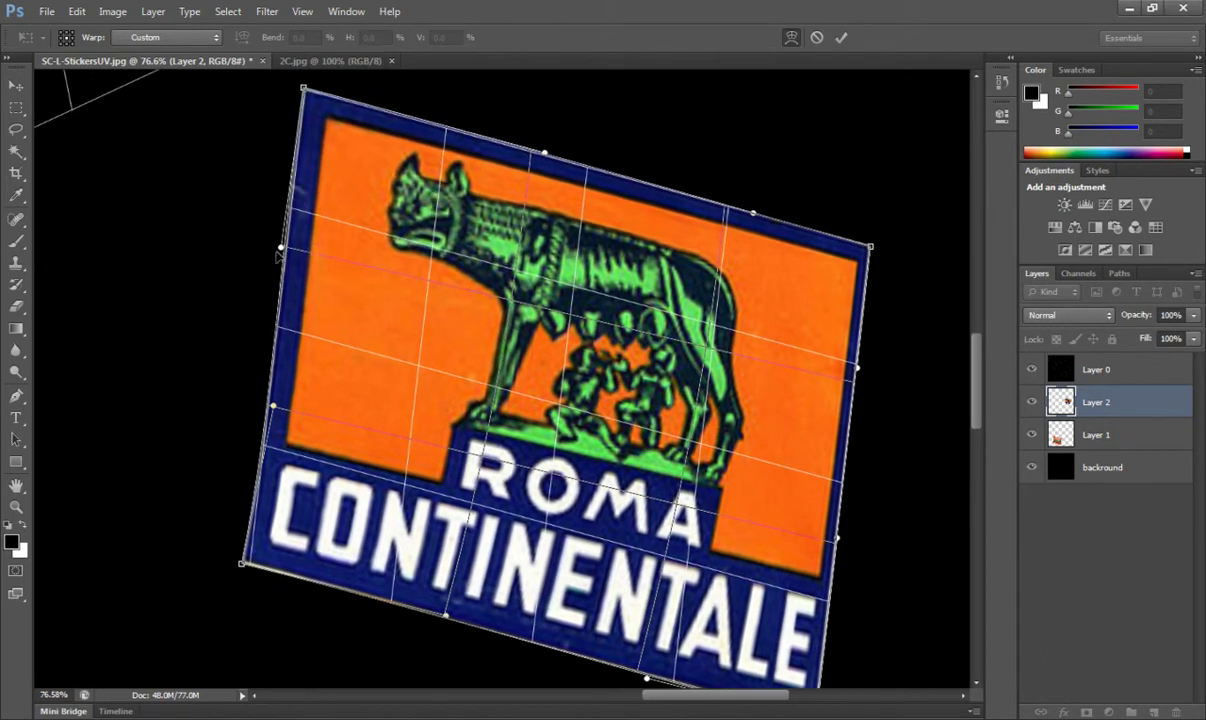
{"action": "left_click_drag", "start_coordinate": [279, 248], "coordinate": [285, 250]}
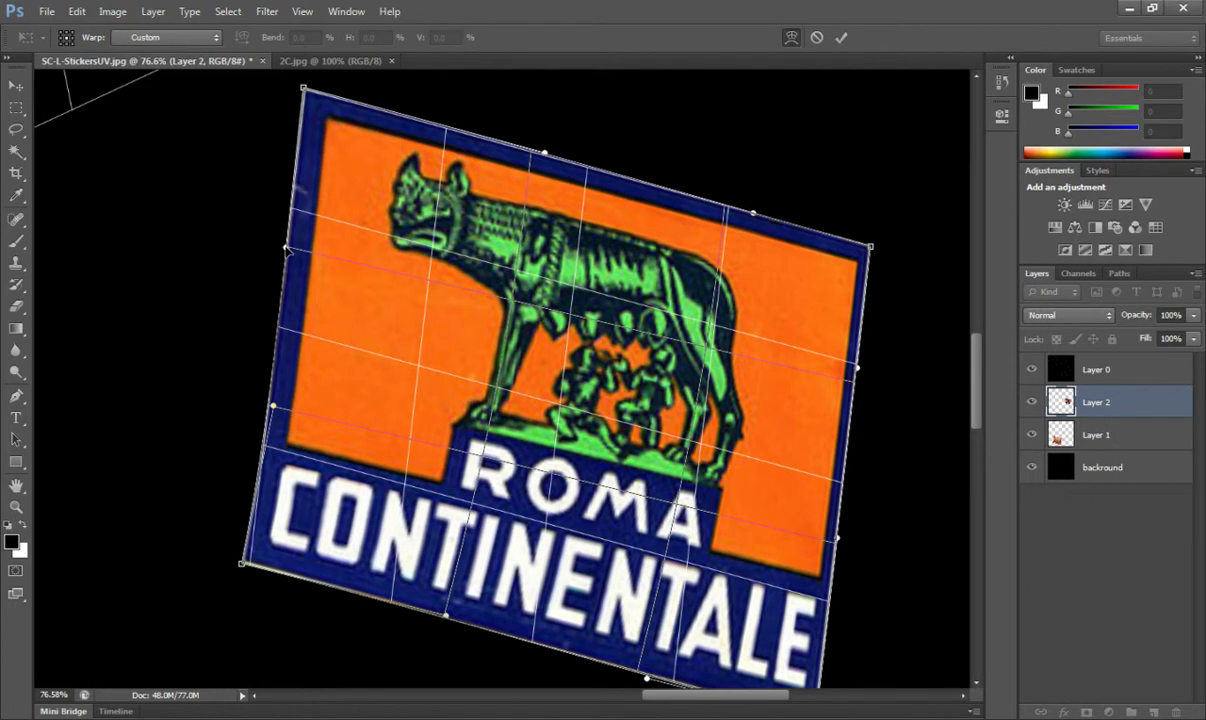
{"action": "left_click_drag", "start_coordinate": [243, 566], "coordinate": [249, 563]}
{"action": "left_click_drag", "start_coordinate": [273, 407], "coordinate": [268, 408]}
- Nudge the Roma Continentale sticker's lower-right corner onto the UV grid's corner and apply the warp
{"action": "left_click_drag", "start_coordinate": [553, 480], "coordinate": [497, 348]}
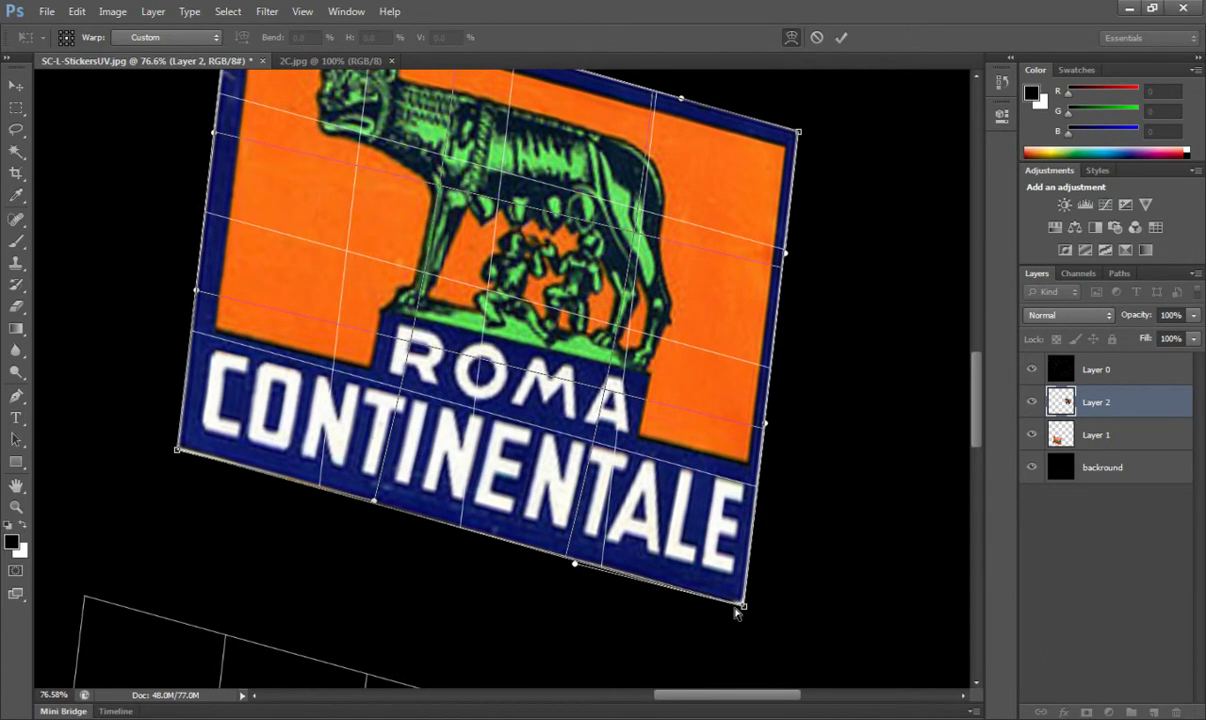
{"action": "left_click_drag", "start_coordinate": [745, 612], "coordinate": [742, 605]}
{"action": "scroll", "coordinate": [463, 288], "scroll_direction": "up", "scroll_amount": 1}
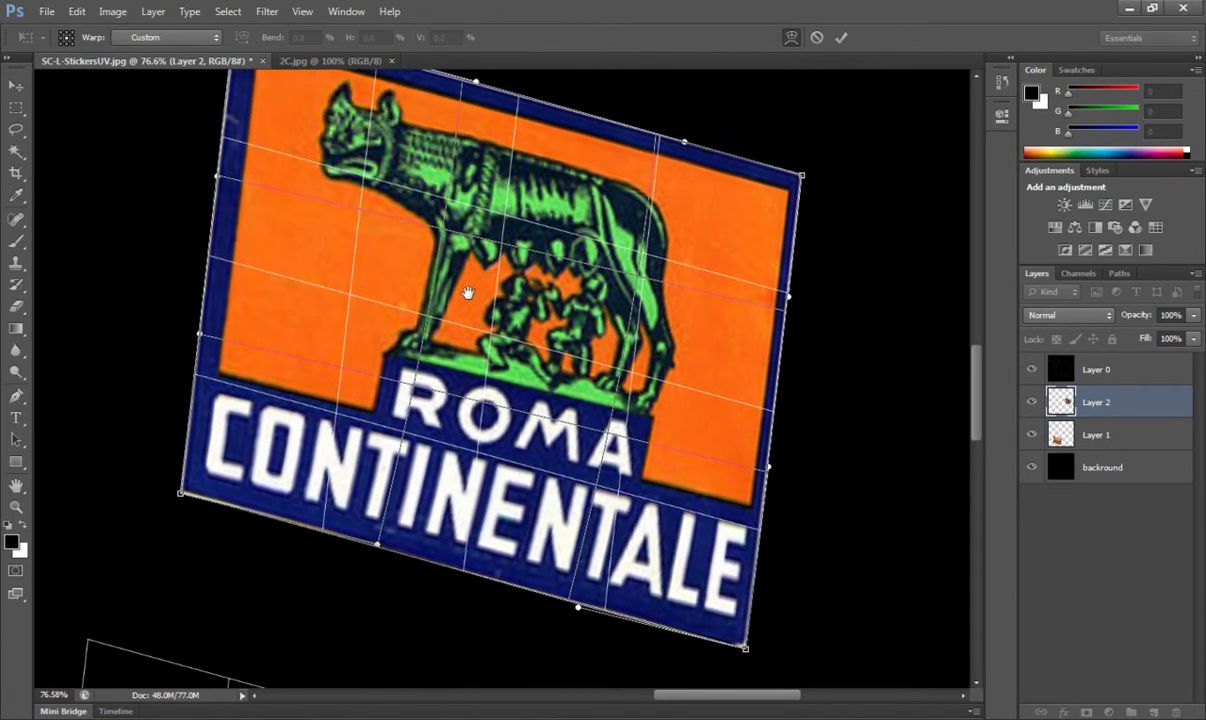
{"action": "scroll", "coordinate": [463, 288], "scroll_direction": "down", "scroll_amount": 1}
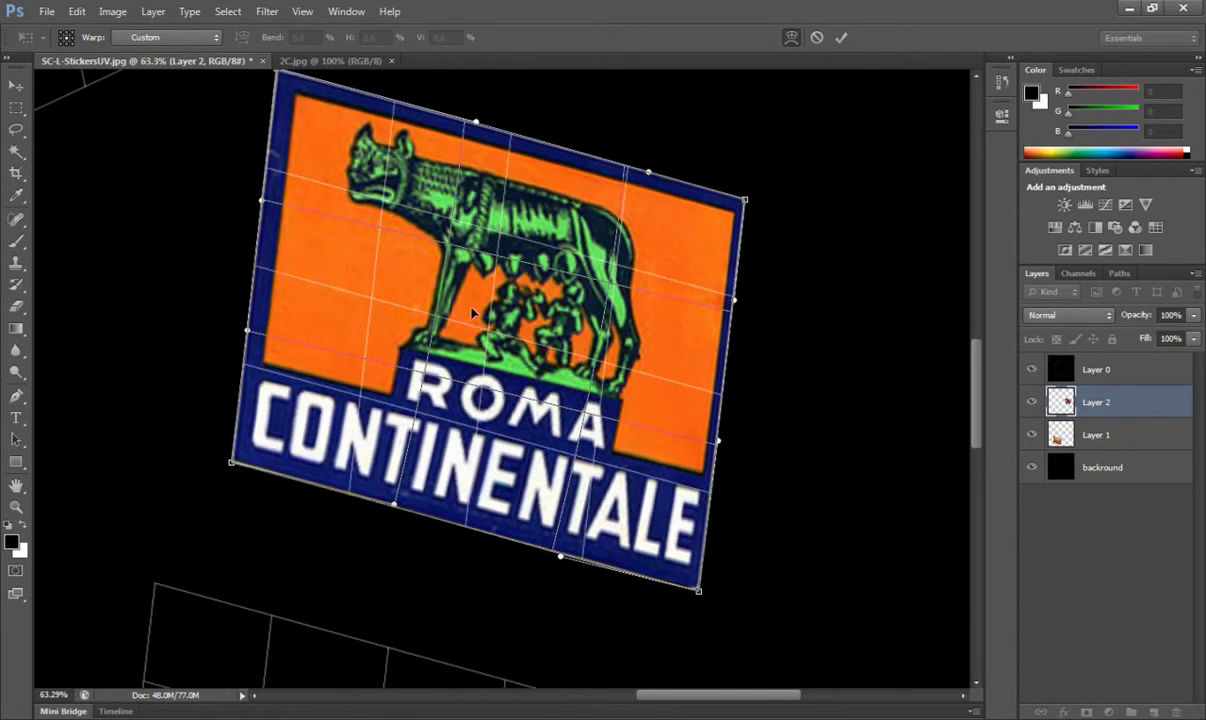
{"action": "key", "text": "ctrl+t"}
{"action": "key", "text": "Return"}
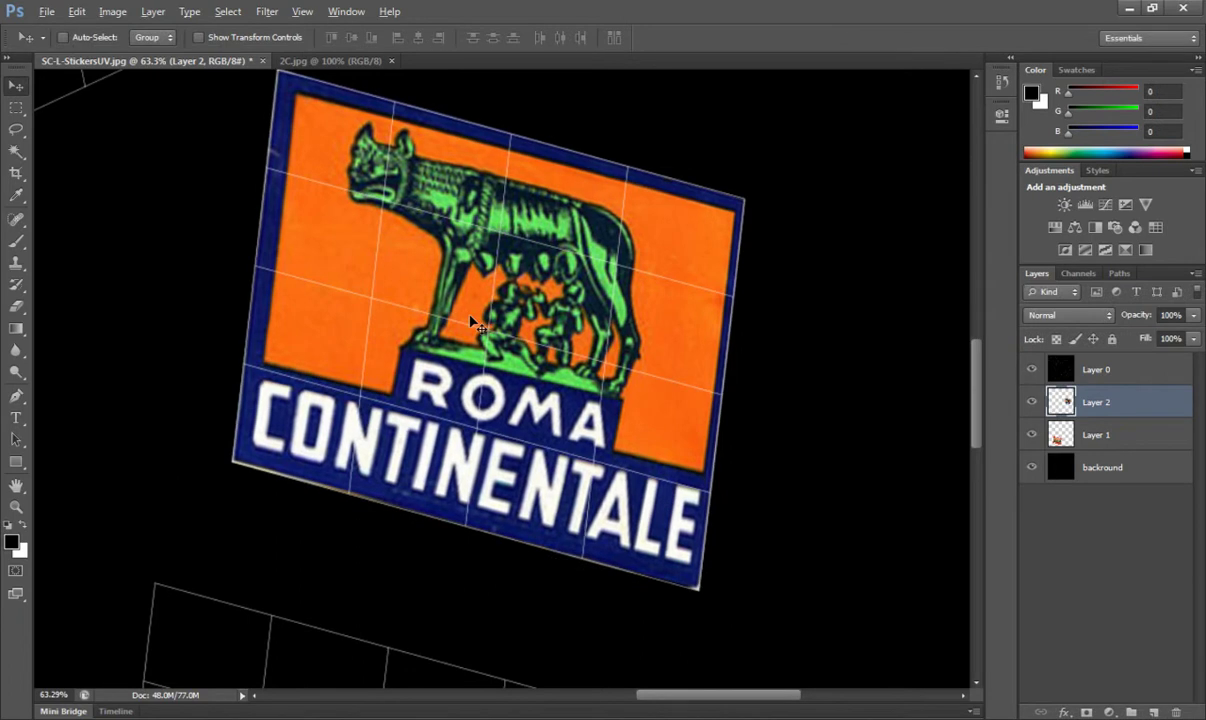
- Bring up the spp1me56.jpg reference sheet, compare its stickers with those in 2C.jpg, and close spp1me56.jpg
{"action": "scroll", "coordinate": [474, 318], "scroll_direction": "down", "scroll_amount": 2}
{"action": "scroll", "coordinate": [440, 332], "scroll_direction": "down", "scroll_amount": 2}
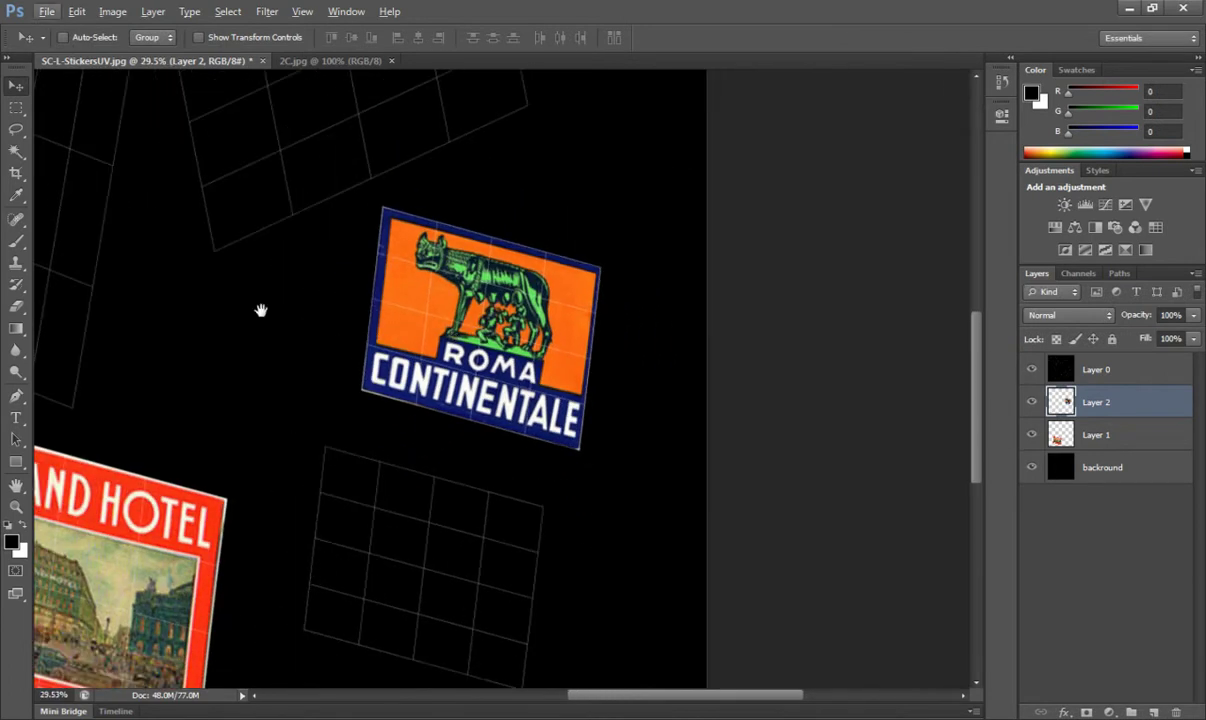
{"action": "scroll", "coordinate": [390, 358], "scroll_direction": "down", "scroll_amount": 3}
{"action": "scroll", "coordinate": [392, 377], "scroll_direction": "down", "scroll_amount": 2}
{"action": "scroll", "coordinate": [392, 378], "scroll_direction": "up", "scroll_amount": 1}
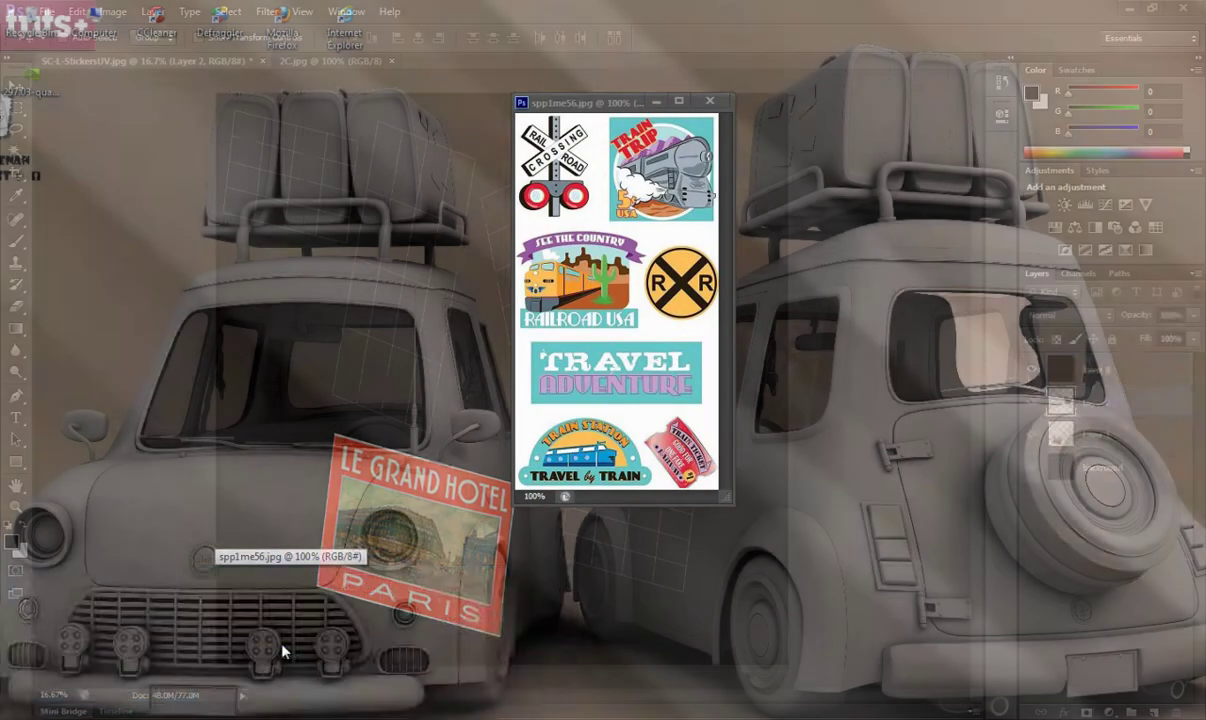
{"action": "left_click", "coordinate": [283, 652]}
{"action": "left_click_drag", "start_coordinate": [587, 106], "coordinate": [663, 128]}
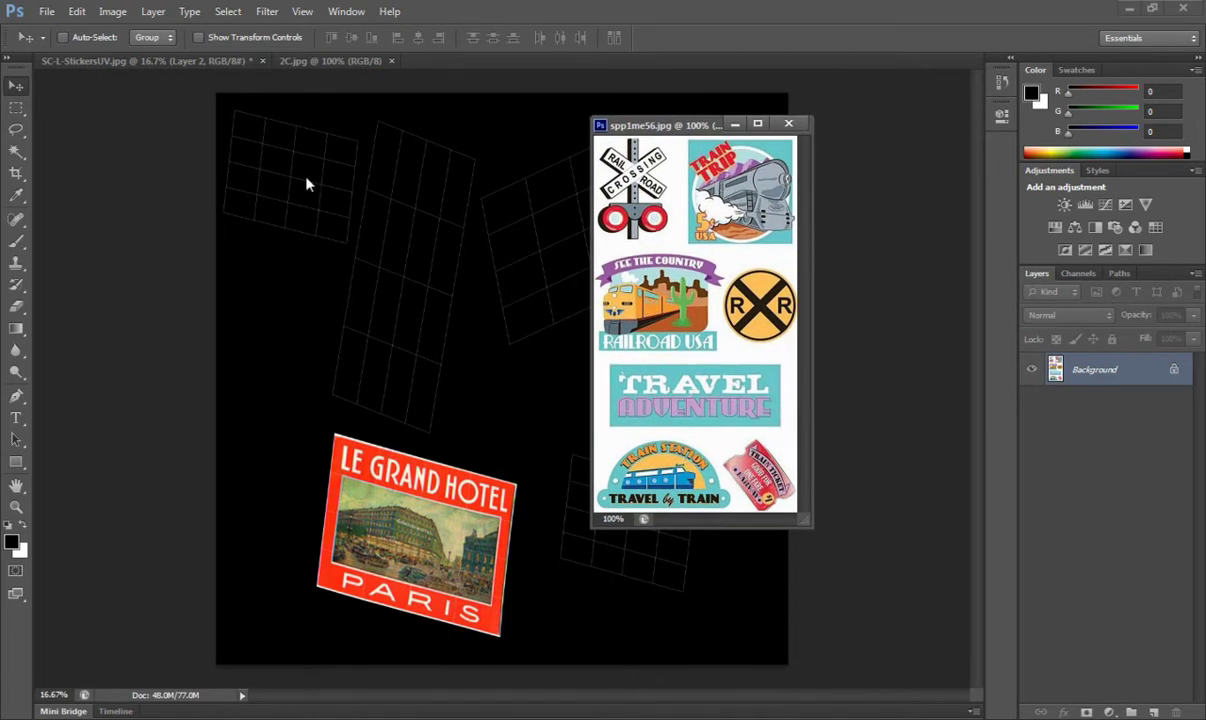
{"action": "left_click", "coordinate": [310, 63]}
{"action": "left_click_drag", "start_coordinate": [680, 133], "coordinate": [905, 203]}
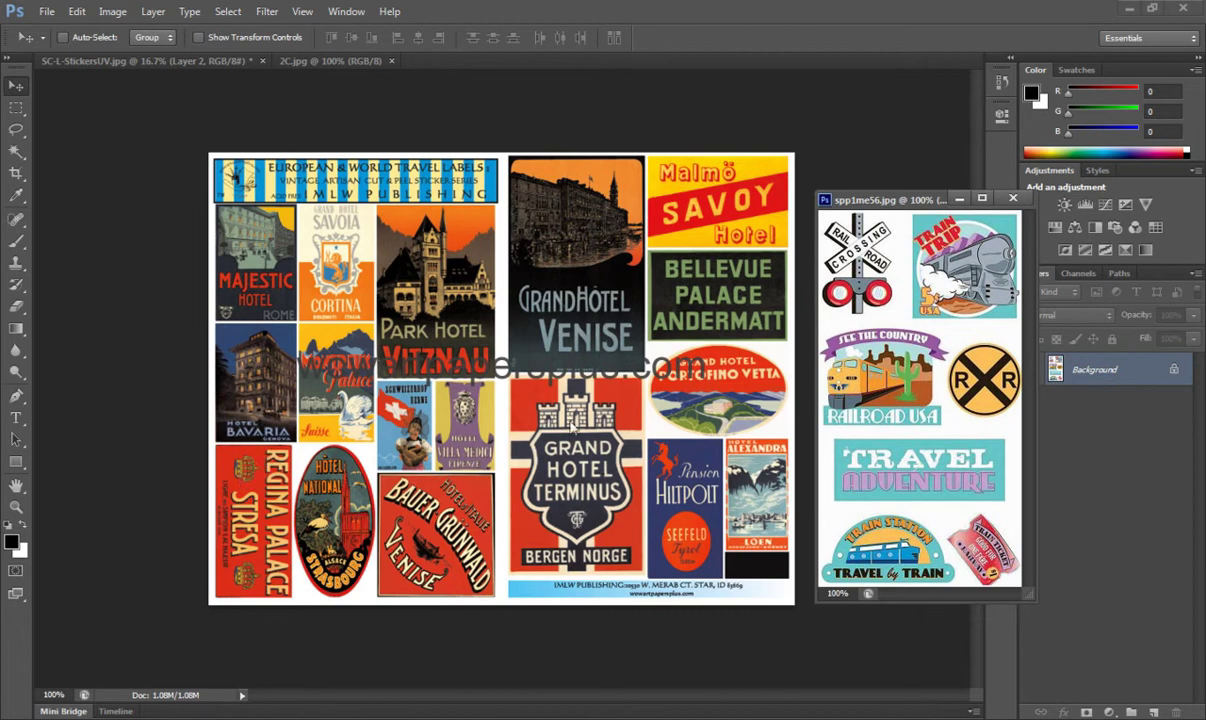
{"action": "left_click", "coordinate": [1012, 198]}
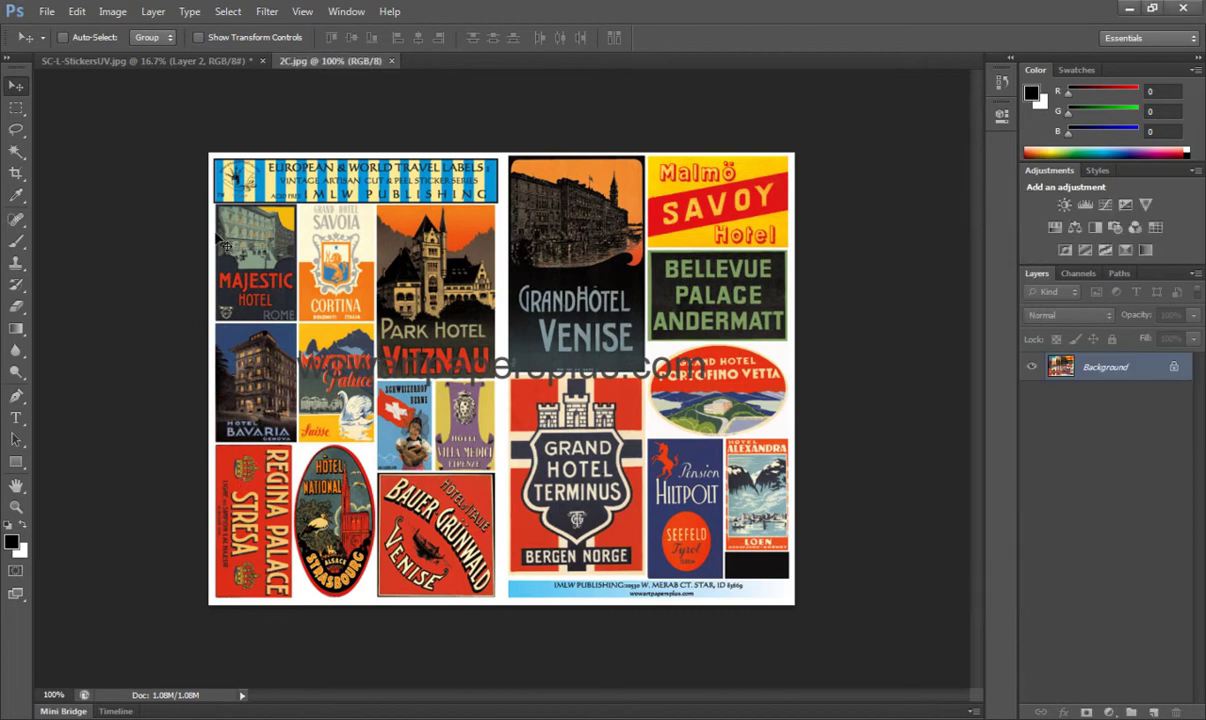
- Select the vertical red Regina Palace Stresa sticker in 2C.jpg with a rectangular marquee
{"action": "left_click", "coordinate": [158, 60]}
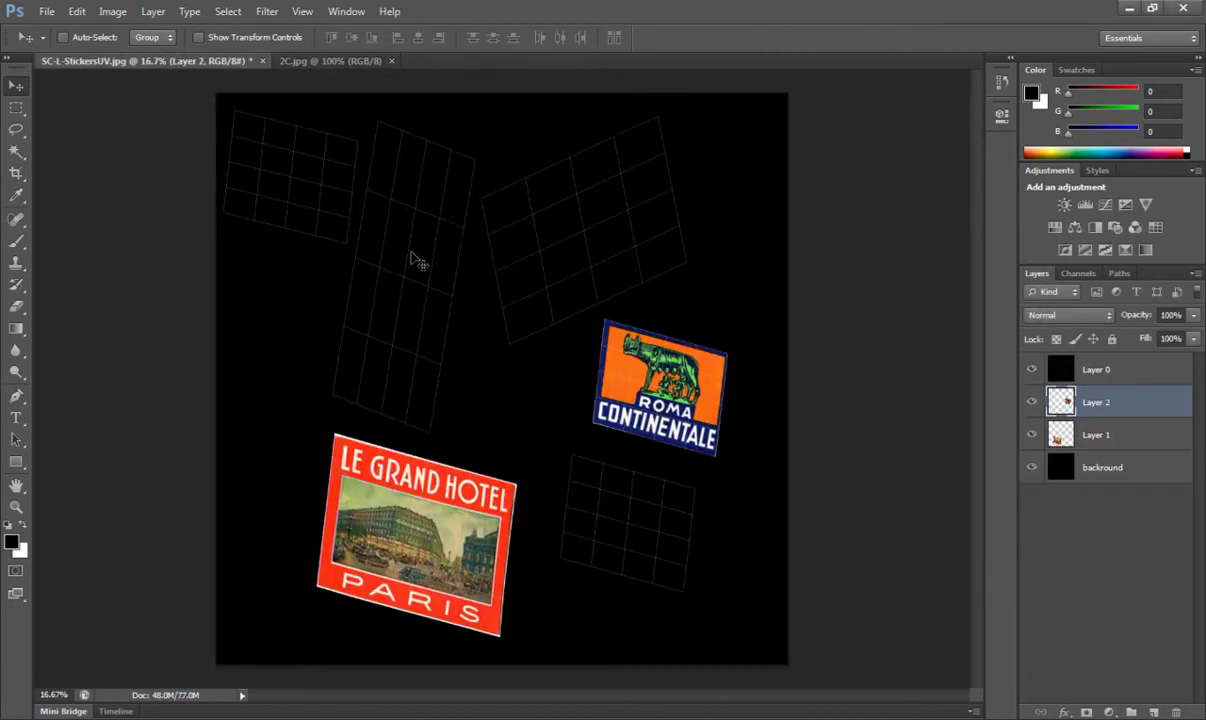
{"action": "left_click", "coordinate": [305, 60]}
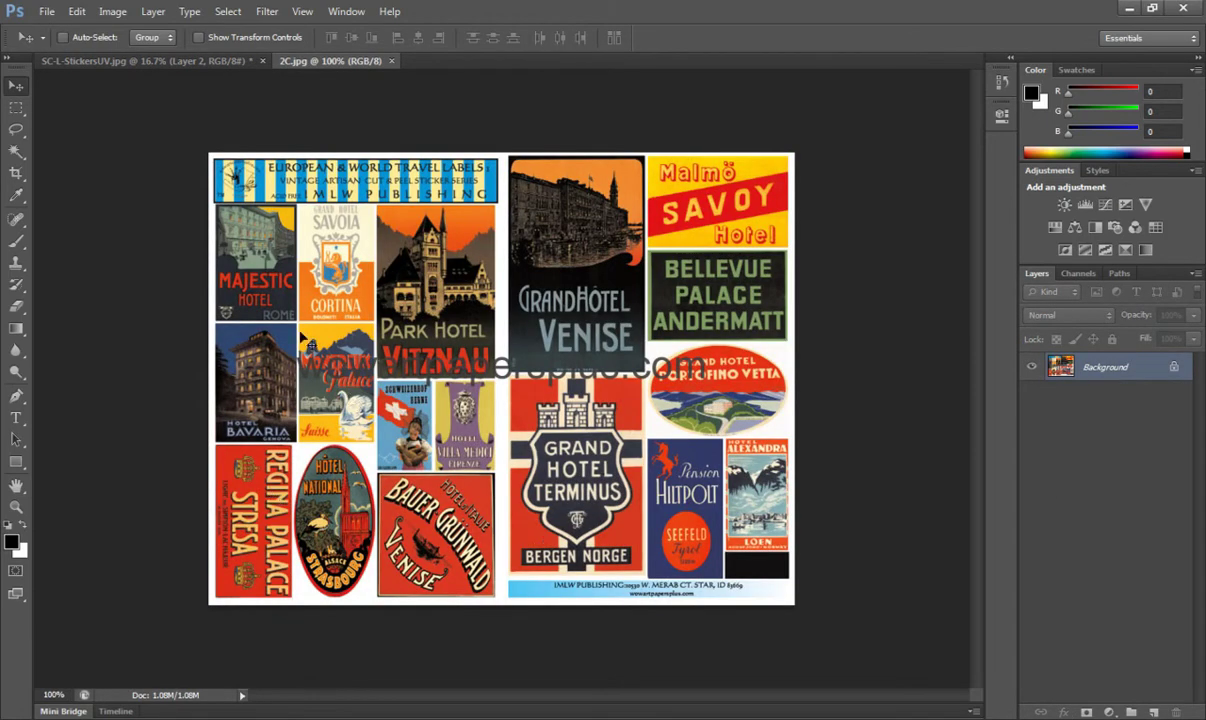
{"action": "left_click", "coordinate": [24, 107]}
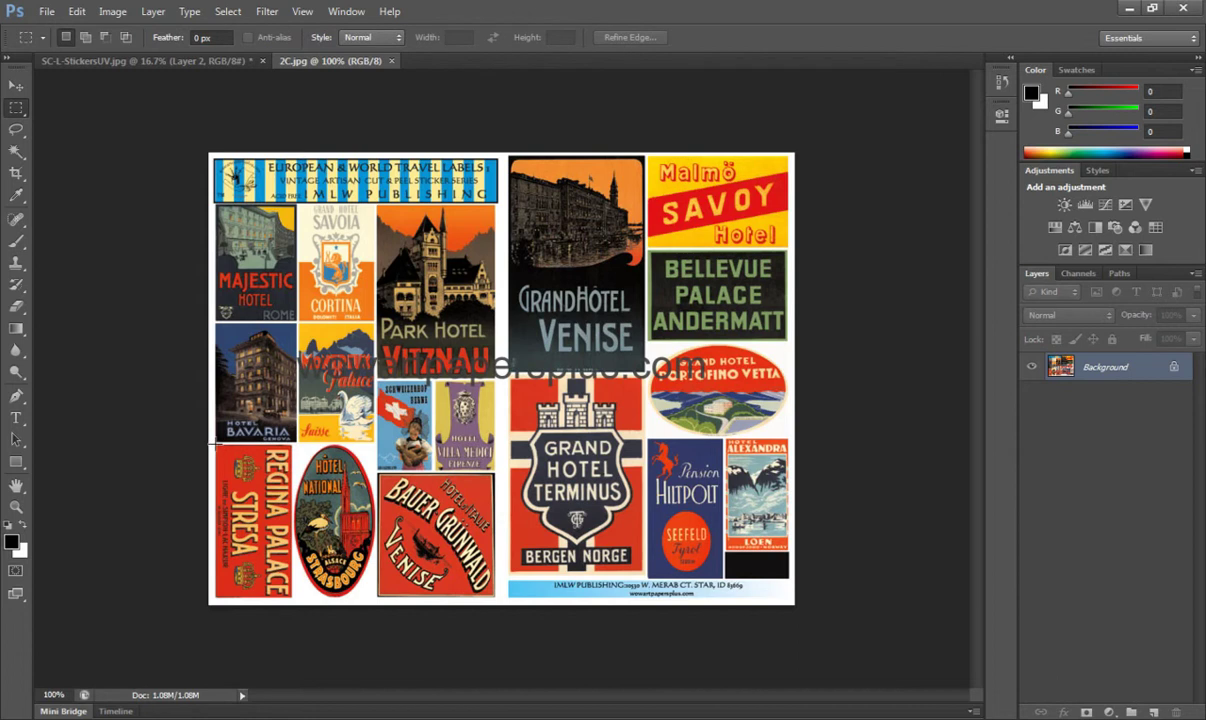
{"action": "left_click_drag", "start_coordinate": [215, 444], "coordinate": [296, 605]}
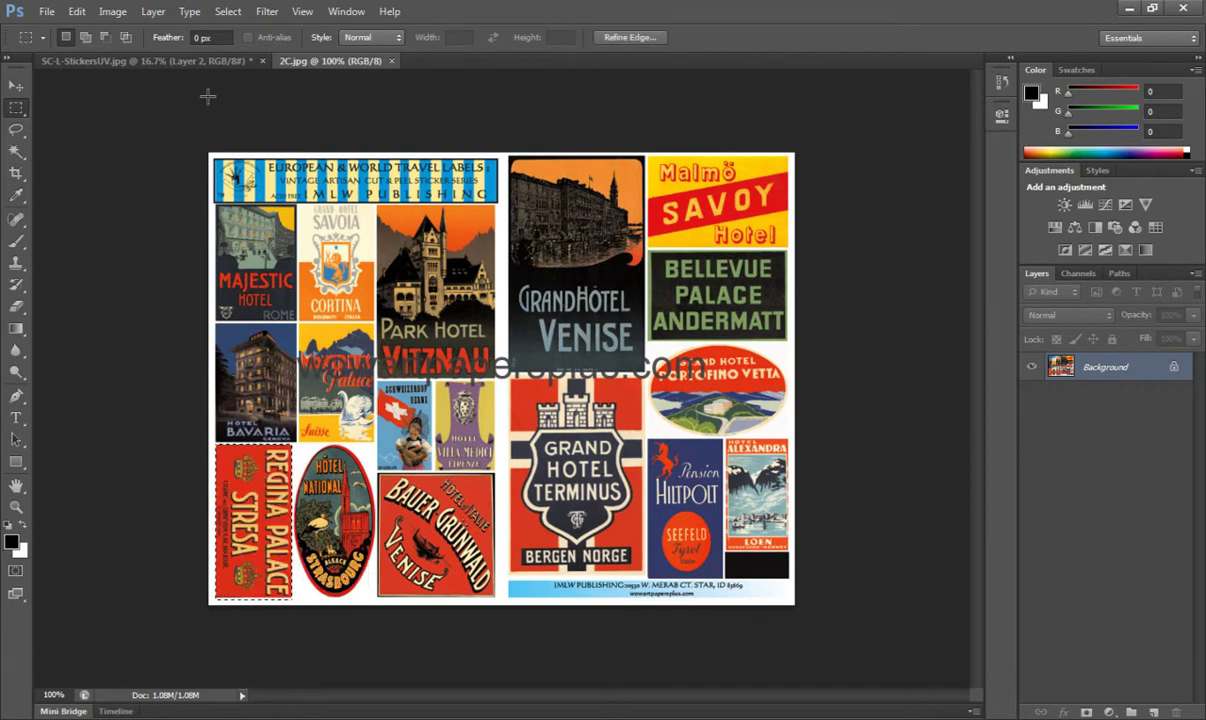
- Float 2C.jpg in its own window, copy the selected Regina Palace Stresa sticker into SC-L-StickersUV.jpg, and minimize the reference
{"action": "left_click_drag", "start_coordinate": [300, 62], "coordinate": [590, 86]}
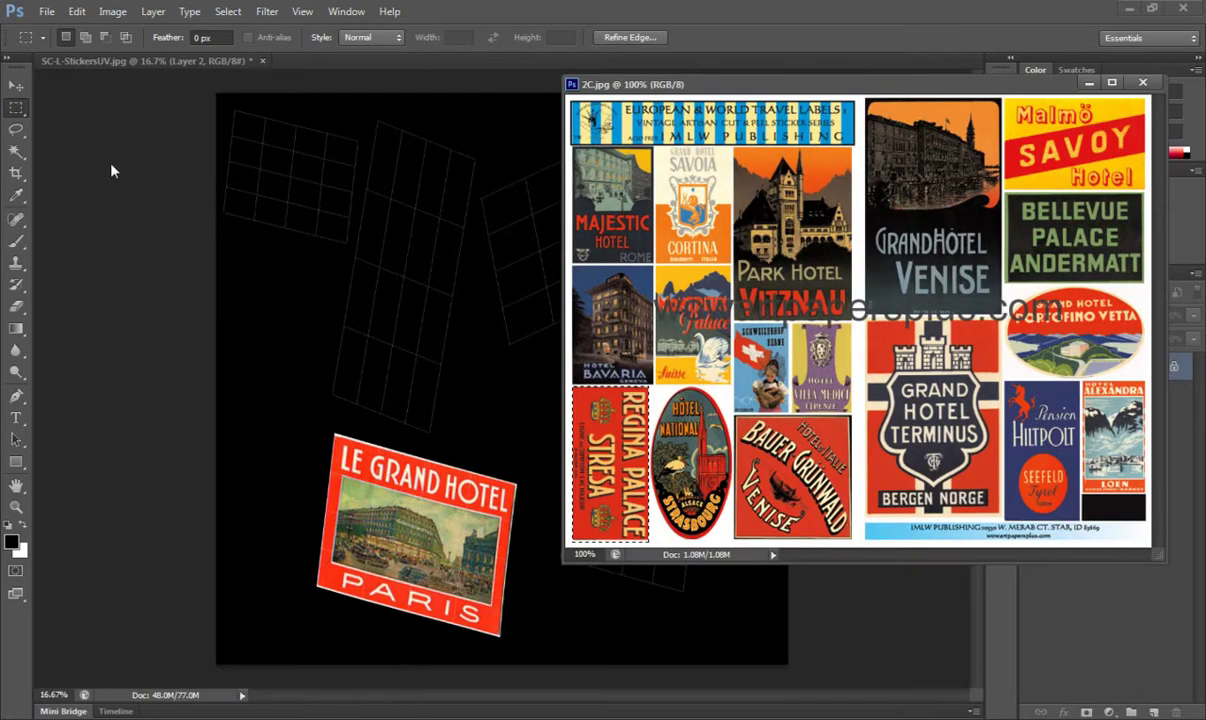
{"action": "left_click", "coordinate": [17, 86]}
{"action": "left_click_drag", "start_coordinate": [600, 445], "coordinate": [466, 402]}
{"action": "left_click", "coordinate": [1089, 82]}
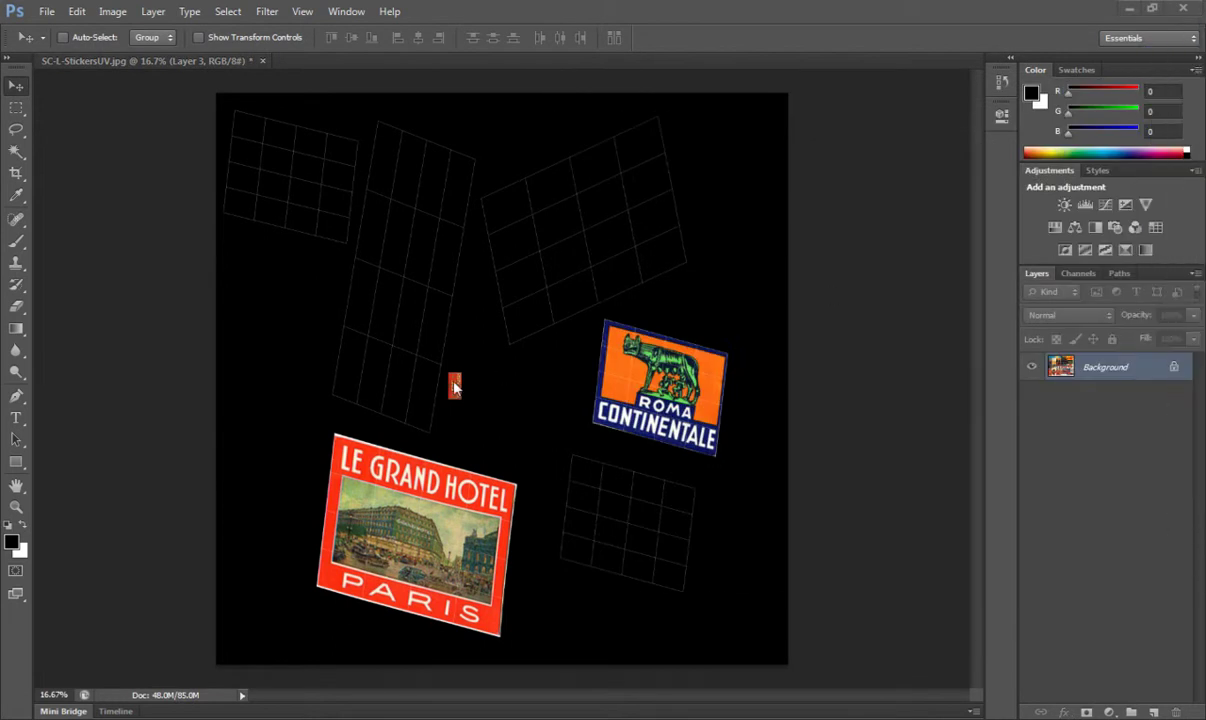
- Center the Regina Palace Stresa sticker on the tall narrow UV grid and scale its height to about 1067%
{"action": "left_click_drag", "start_coordinate": [457, 382], "coordinate": [404, 268]}
{"action": "left_click", "coordinate": [77, 11]}
{"action": "mouse_move", "coordinate": [110, 338]}
{"action": "left_click", "coordinate": [318, 362]}
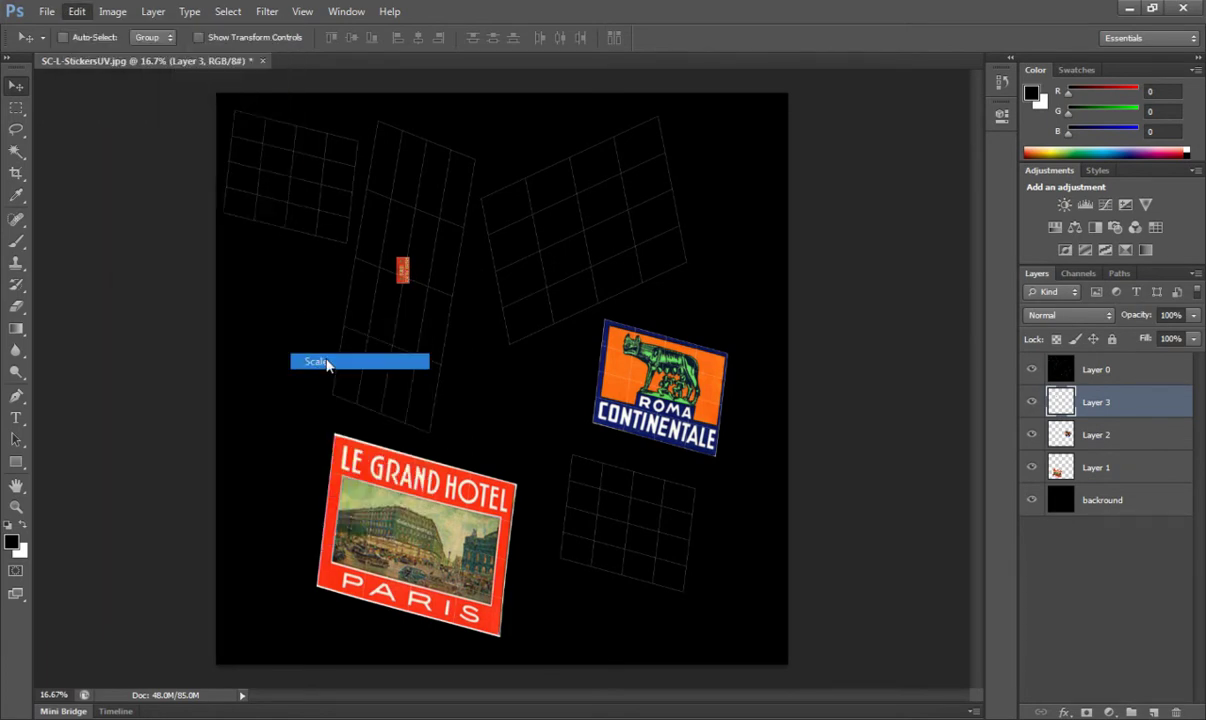
{"action": "left_click_drag", "start_coordinate": [412, 254], "coordinate": [690, 237]}
- Rotate the Regina Palace Stresa sticker clockwise to follow the tall UV grid's tilt, apply it, and reposition the sticker over the grid
{"action": "left_click", "coordinate": [77, 12]}
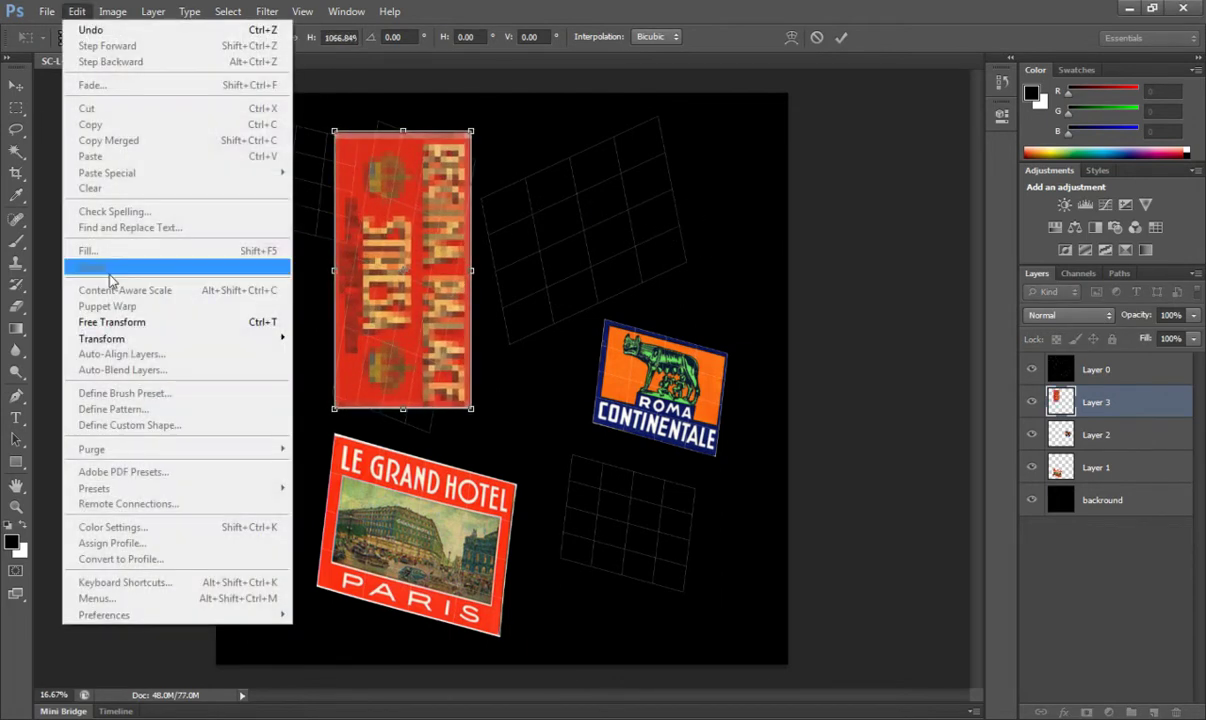
{"action": "mouse_move", "coordinate": [125, 338]}
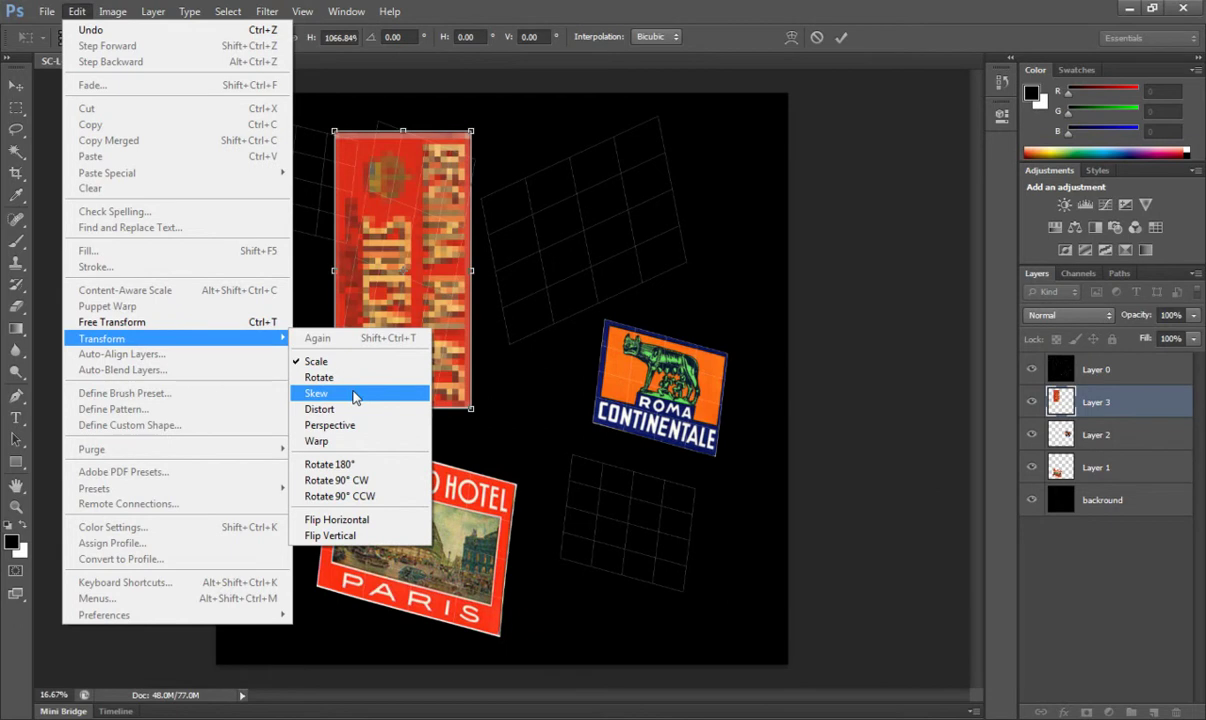
{"action": "left_click", "coordinate": [355, 395]}
{"action": "left_click_drag", "start_coordinate": [470, 131], "coordinate": [505, 149]}
{"action": "key", "text": "Return"}
{"action": "scroll", "coordinate": [383, 325], "scroll_direction": "up", "scroll_amount": 2}
{"action": "left_click_drag", "start_coordinate": [362, 322], "coordinate": [410, 344]}
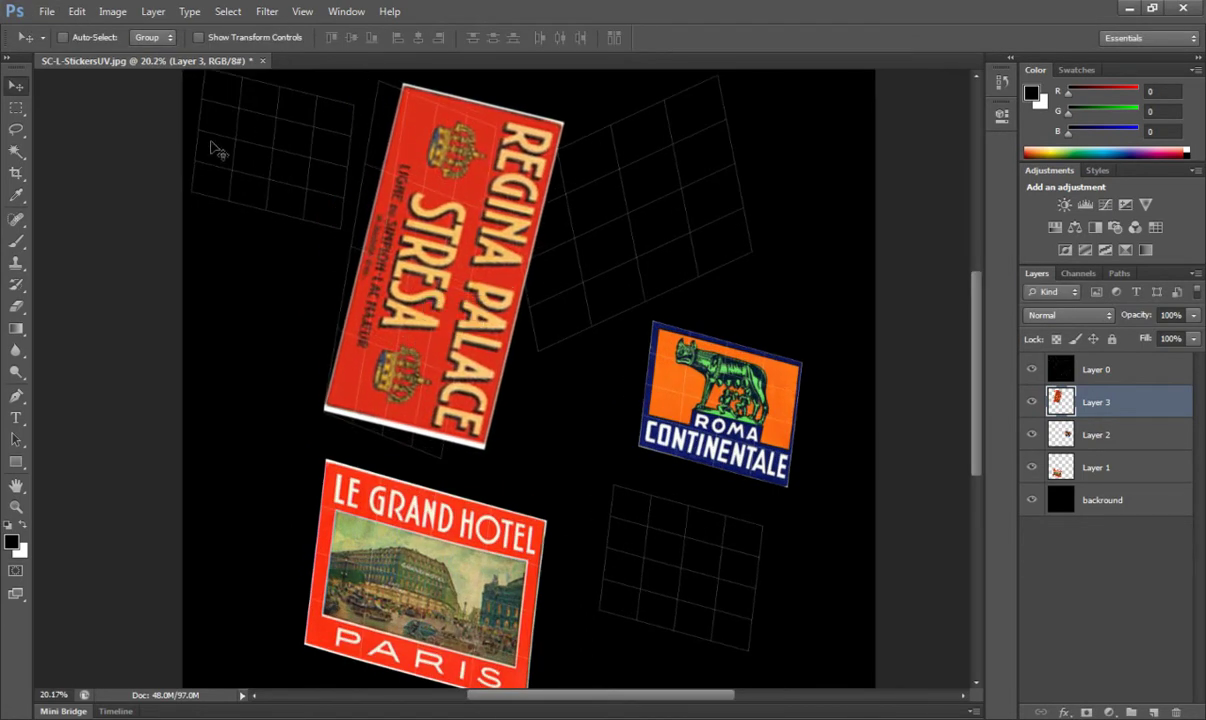
- Warp the Regina Palace Stresa sticker's upper-left corner and left edge toward the tall UV grid's outline
{"action": "left_click", "coordinate": [76, 11]}
{"action": "mouse_move", "coordinate": [150, 338]}
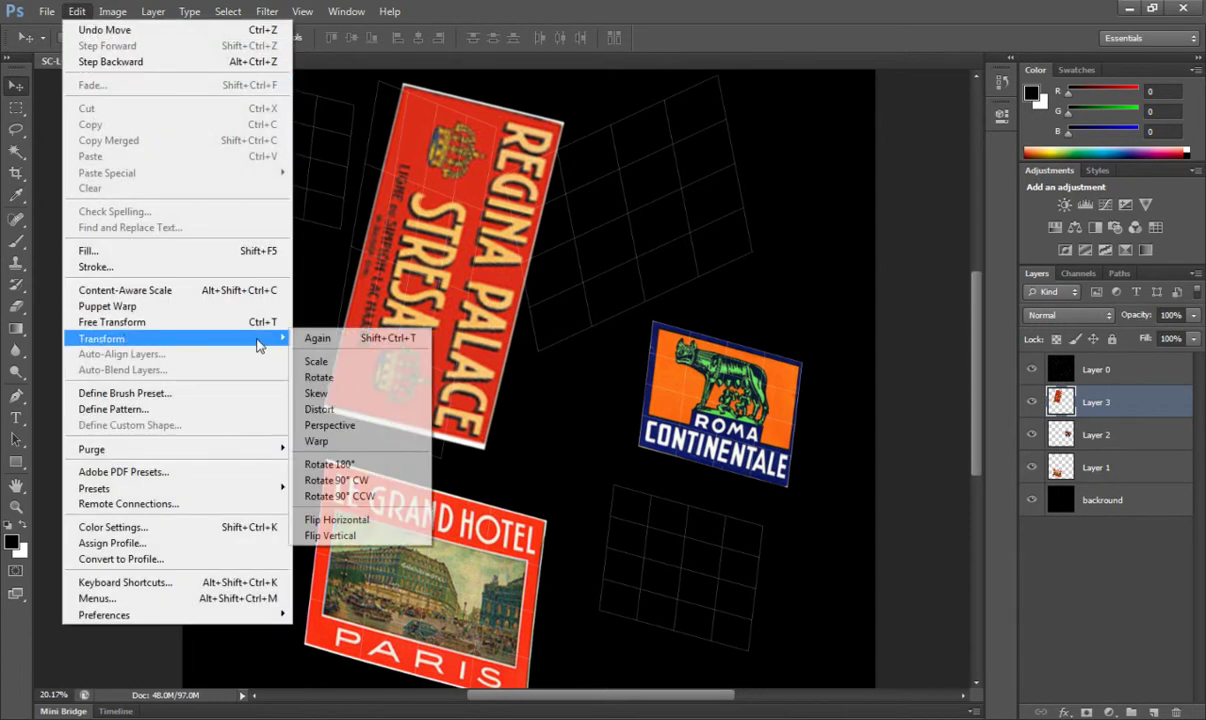
{"action": "left_click", "coordinate": [337, 441]}
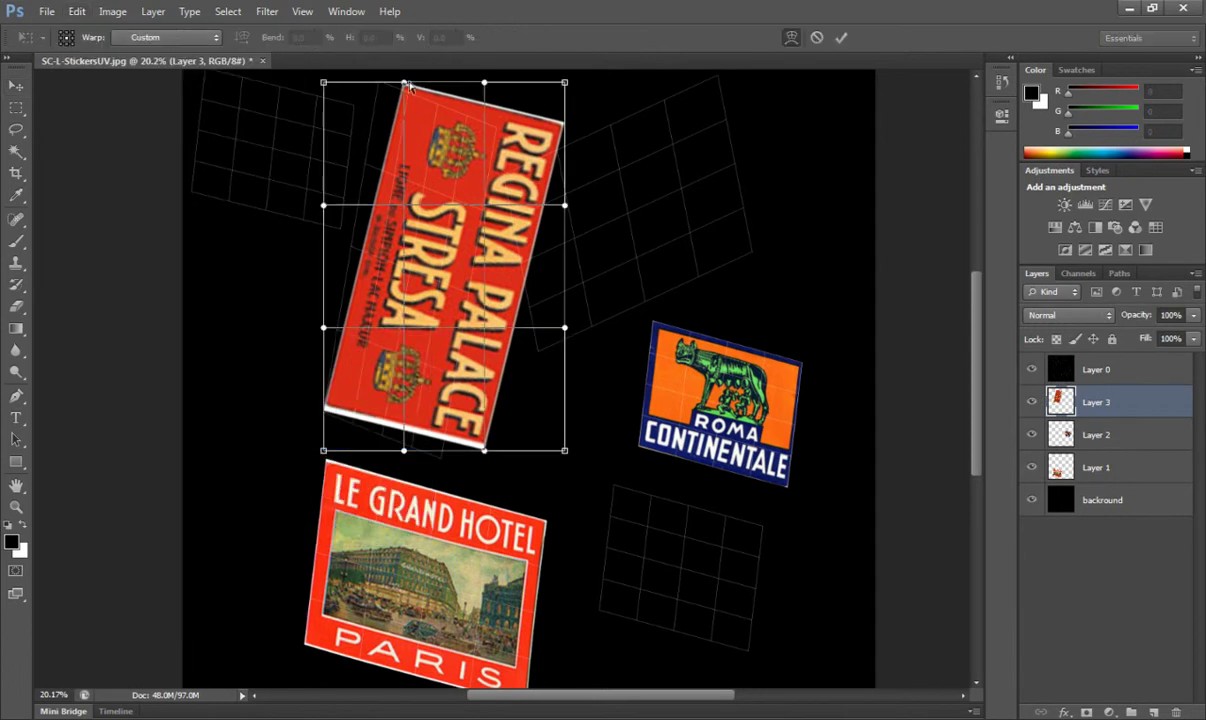
{"action": "scroll", "coordinate": [411, 155], "scroll_direction": "up", "scroll_amount": 2}
{"action": "left_click_drag", "start_coordinate": [405, 150], "coordinate": [354, 148]}
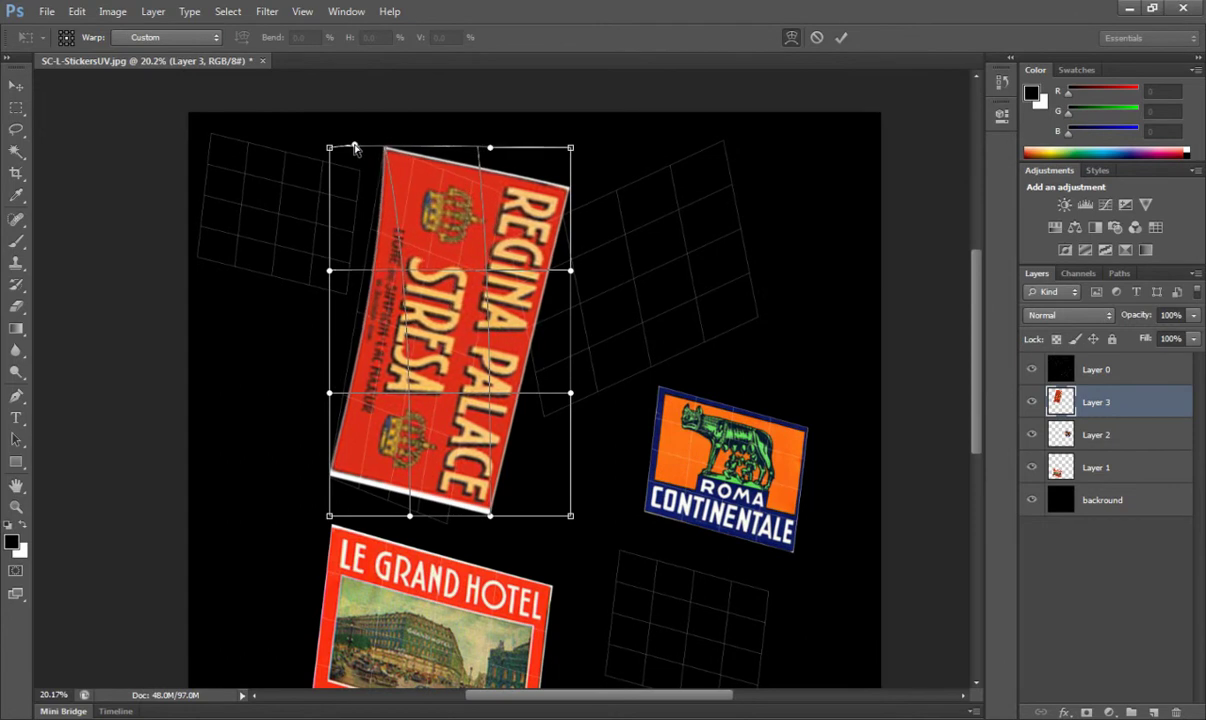
{"action": "scroll", "coordinate": [364, 253], "scroll_direction": "up", "scroll_amount": 4}
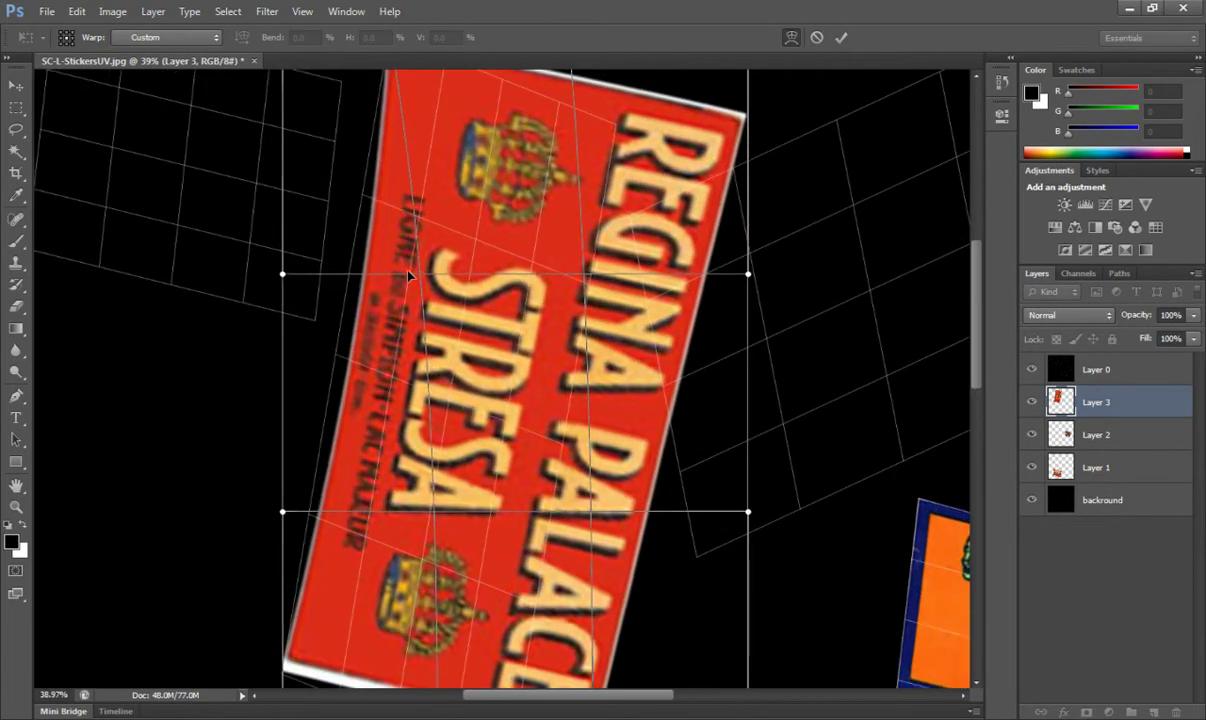
{"action": "left_click_drag", "start_coordinate": [408, 276], "coordinate": [404, 275]}
- Warp the Regina Palace Stresa sticker's lower-right corner, bottom edge and lower right side inward toward the tall UV grid's outline
{"action": "left_click_drag", "start_coordinate": [428, 518], "coordinate": [361, 624]}
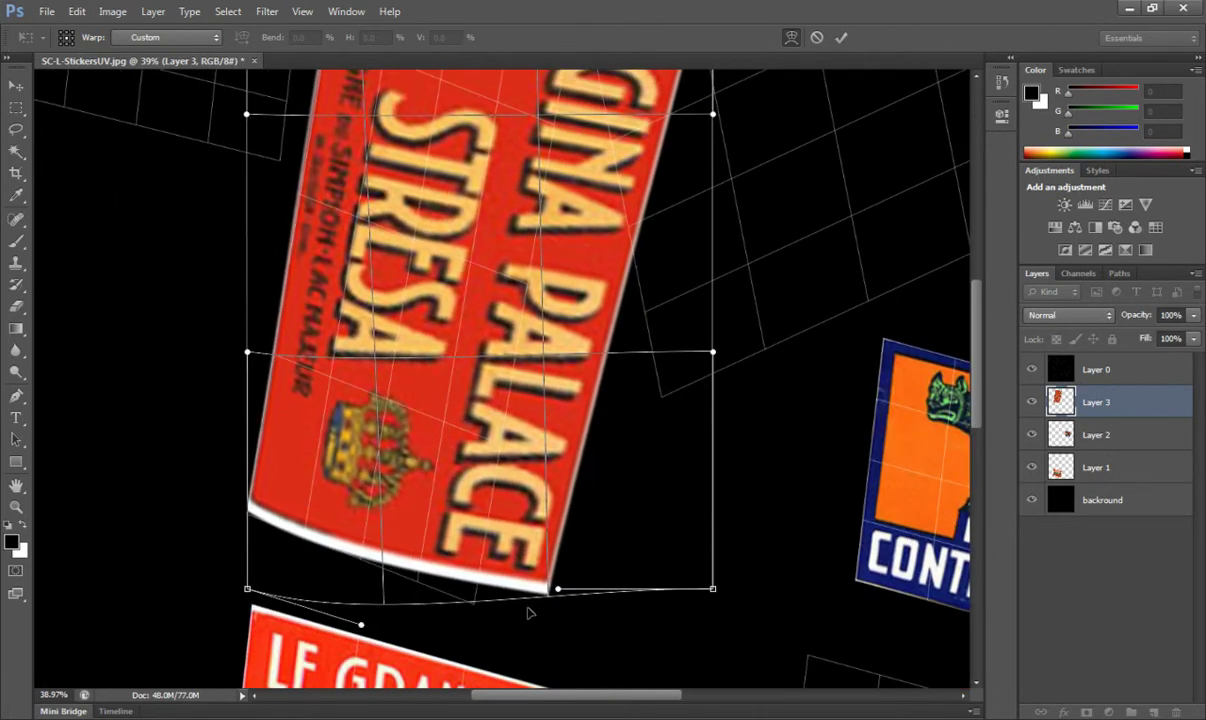
{"action": "left_click_drag", "start_coordinate": [549, 598], "coordinate": [440, 607]}
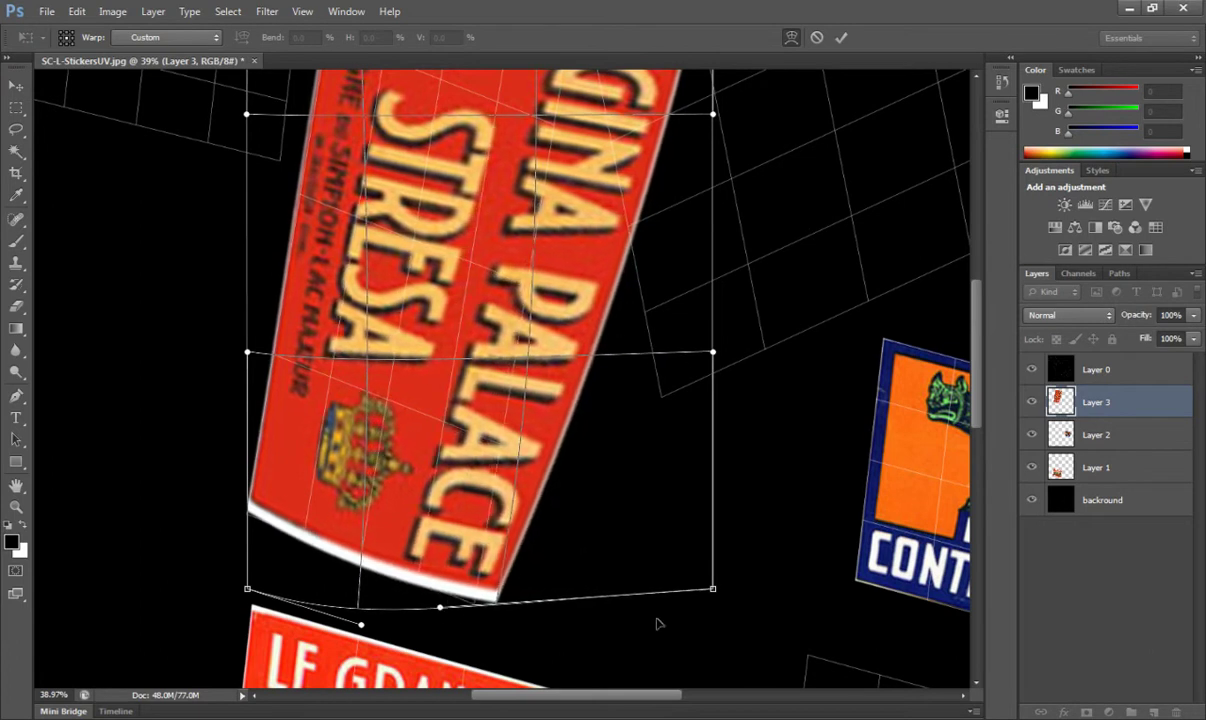
{"action": "left_click_drag", "start_coordinate": [713, 591], "coordinate": [632, 601]}
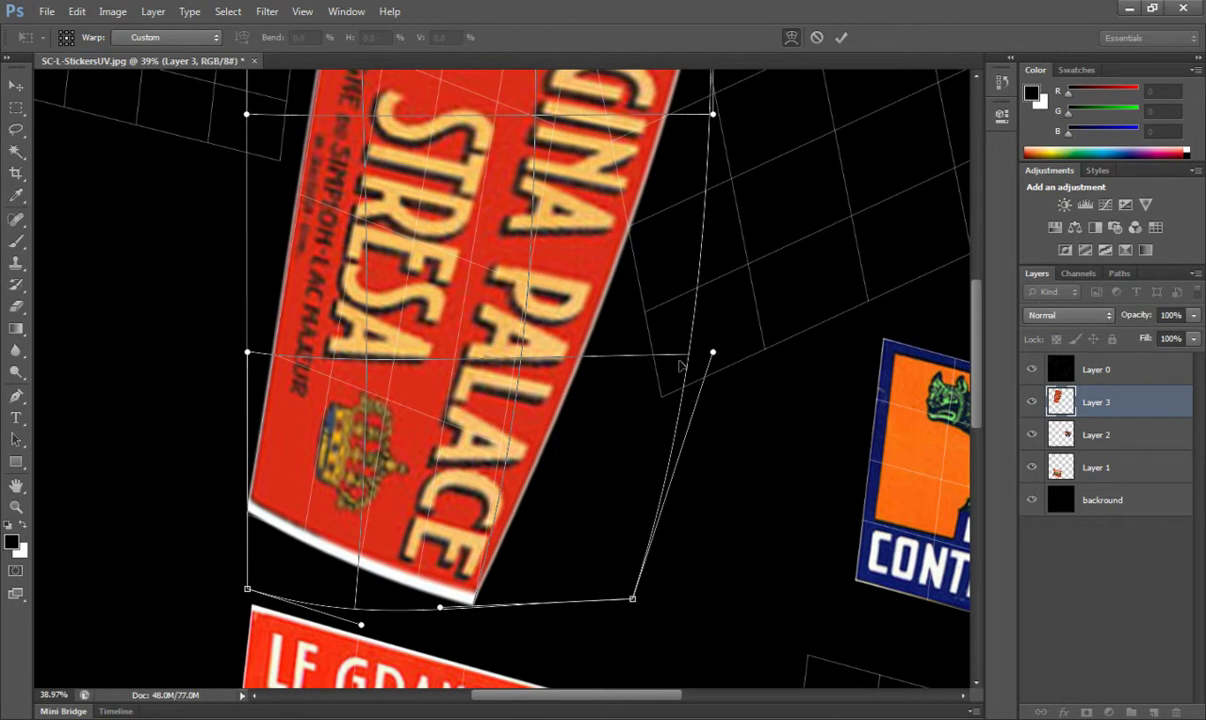
{"action": "left_click_drag", "start_coordinate": [710, 353], "coordinate": [434, 281]}
{"action": "scroll", "coordinate": [540, 262], "scroll_direction": "up", "scroll_amount": 5}
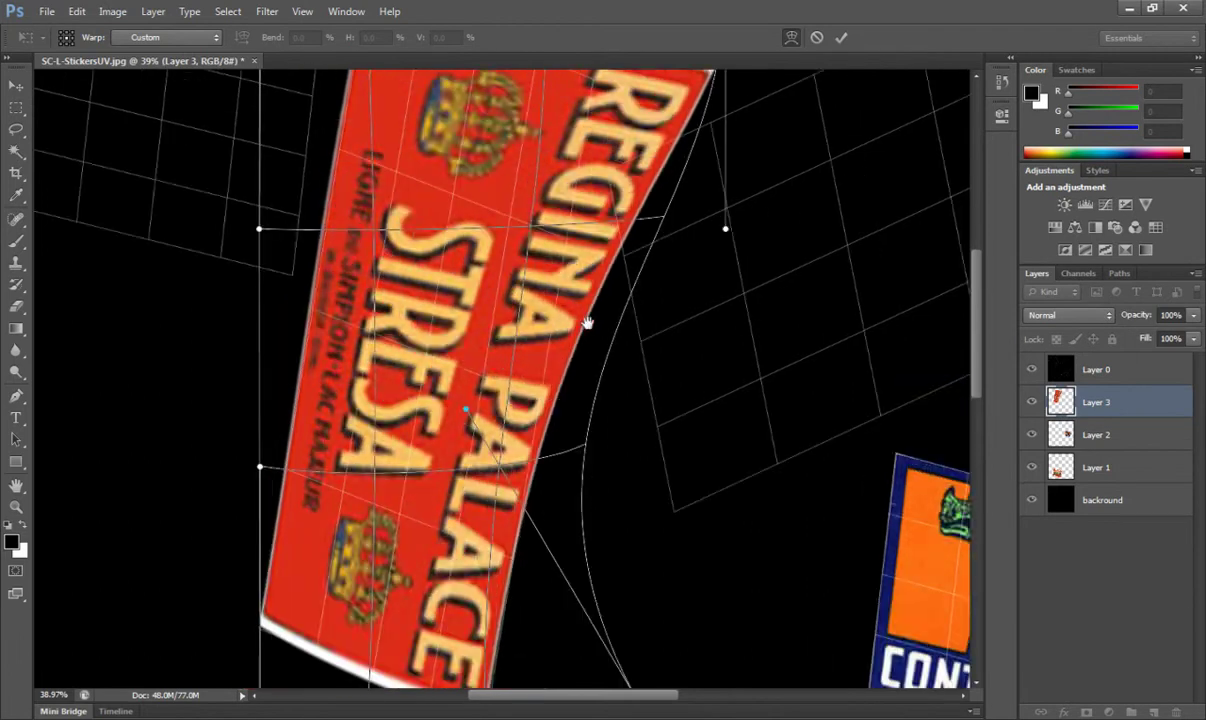
- Pull the Regina Palace Stresa sticker's upper-right corner and upper right side inward to follow the tall UV grid
{"action": "left_click_drag", "start_coordinate": [733, 112], "coordinate": [573, 136]}
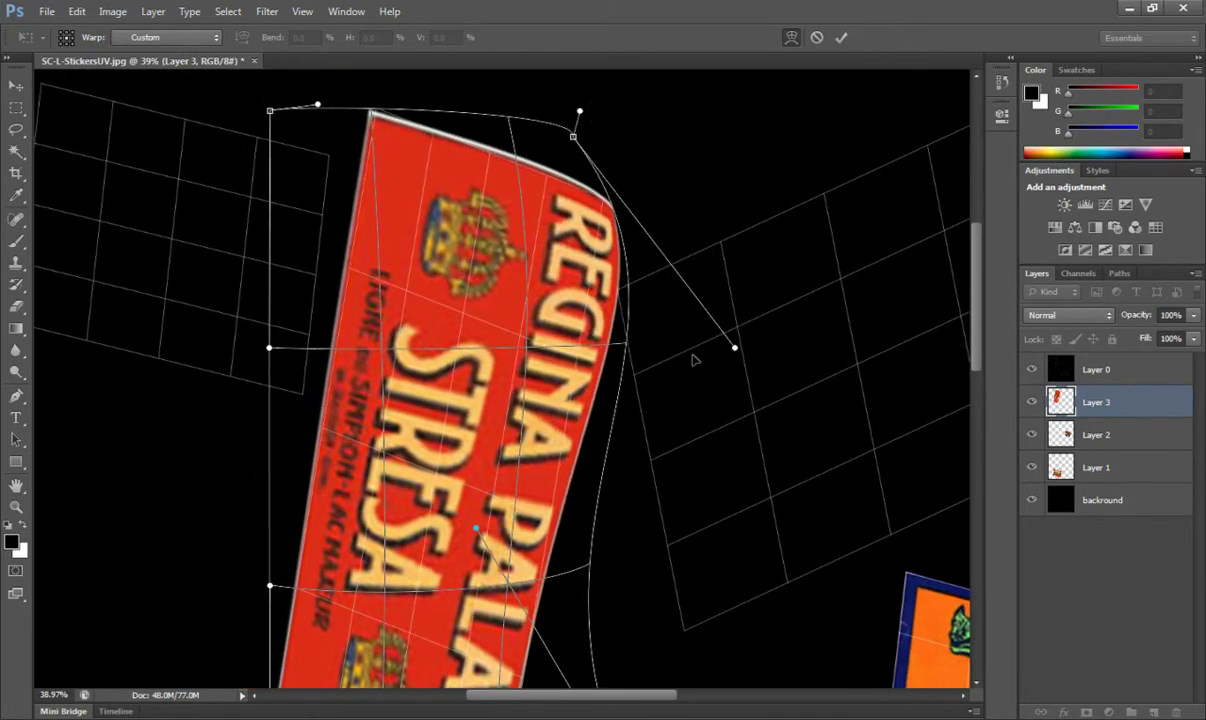
{"action": "left_click_drag", "start_coordinate": [735, 350], "coordinate": [652, 348]}
{"action": "left_click_drag", "start_coordinate": [573, 136], "coordinate": [602, 135]}
{"action": "left_click_drag", "start_coordinate": [515, 144], "coordinate": [520, 133]}
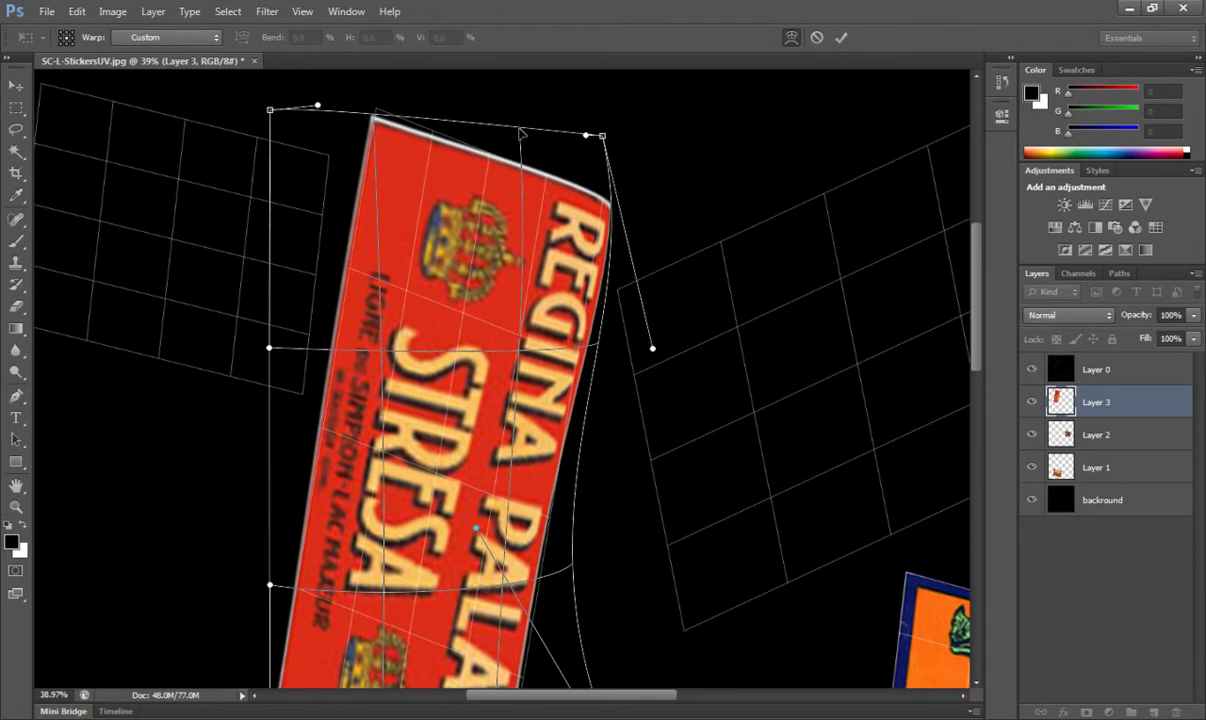
- Reshape the Regina Palace Stresa sticker's upper-left corner, top edge and upper left side to match the tall UV grid
{"action": "left_click_drag", "start_coordinate": [270, 110], "coordinate": [383, 110]}
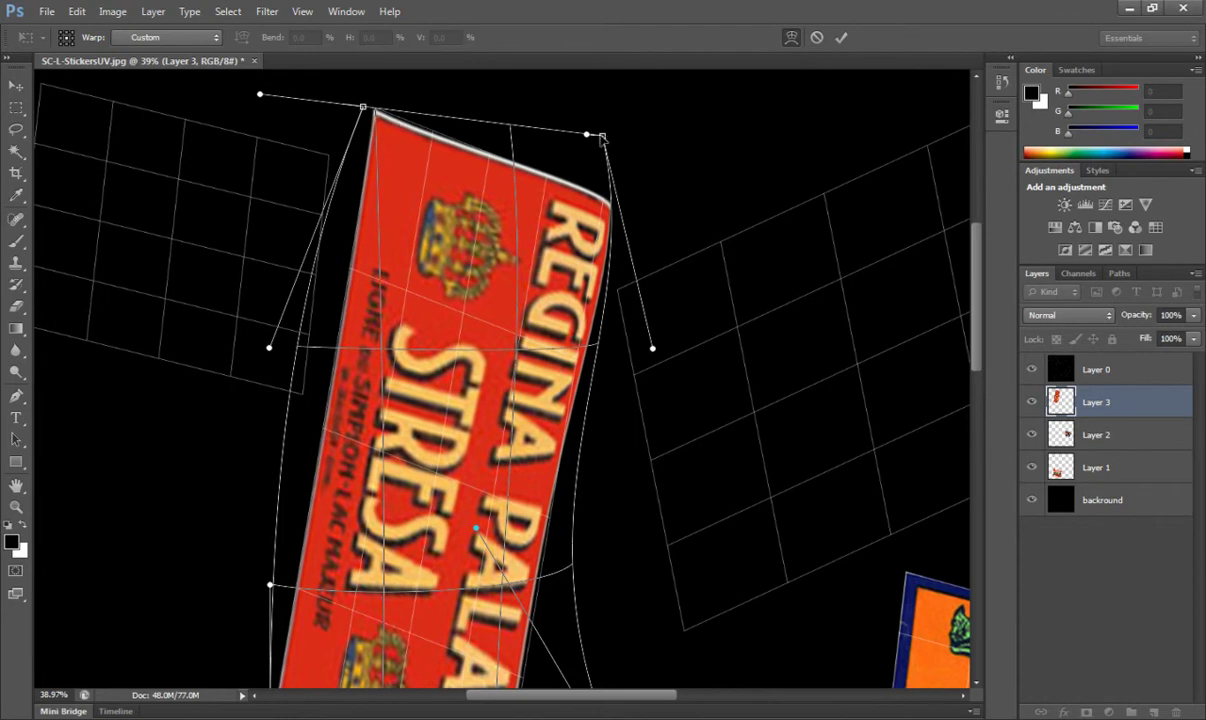
{"action": "left_click_drag", "start_coordinate": [583, 135], "coordinate": [537, 113]}
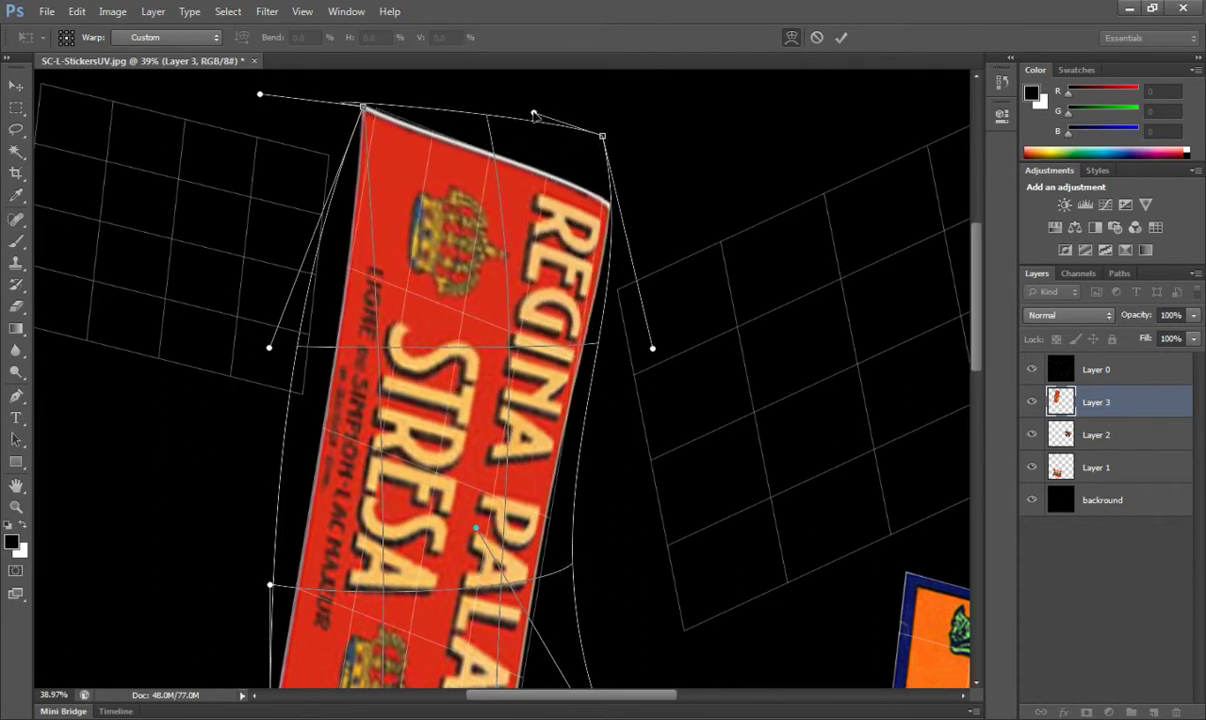
{"action": "left_click_drag", "start_coordinate": [364, 106], "coordinate": [175, 83]}
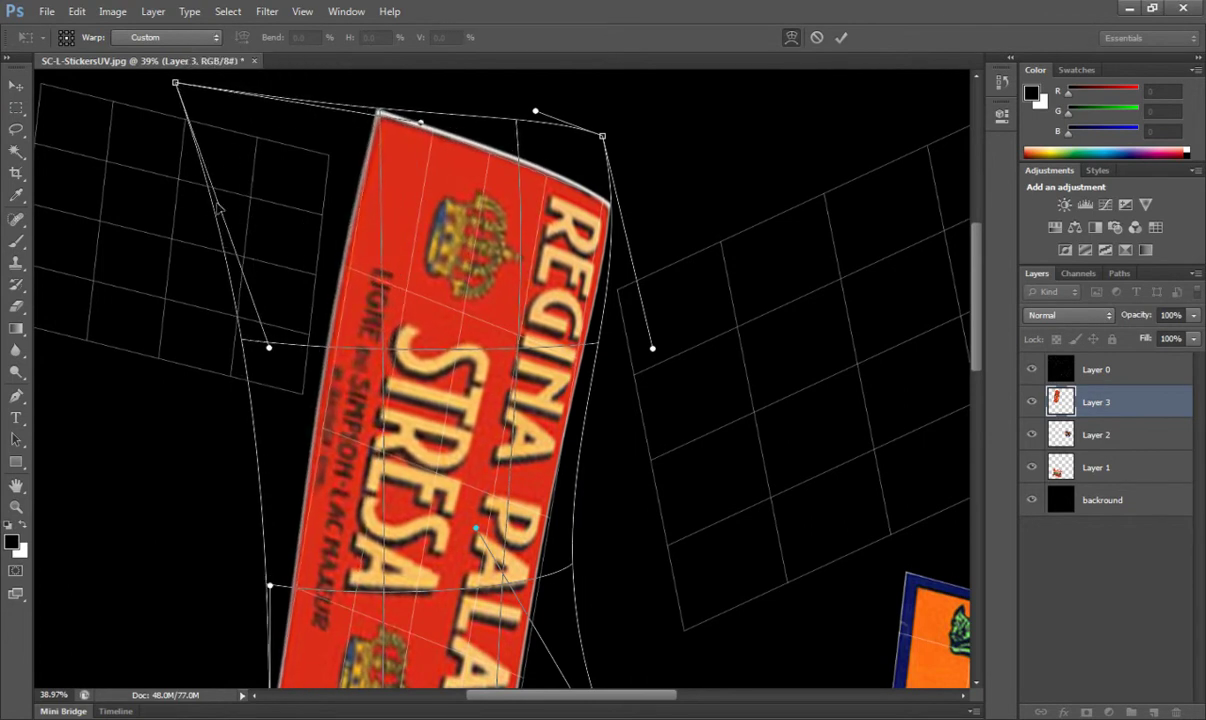
{"action": "left_click_drag", "start_coordinate": [269, 347], "coordinate": [300, 360]}
{"action": "left_click_drag", "start_coordinate": [306, 484], "coordinate": [337, 370]}
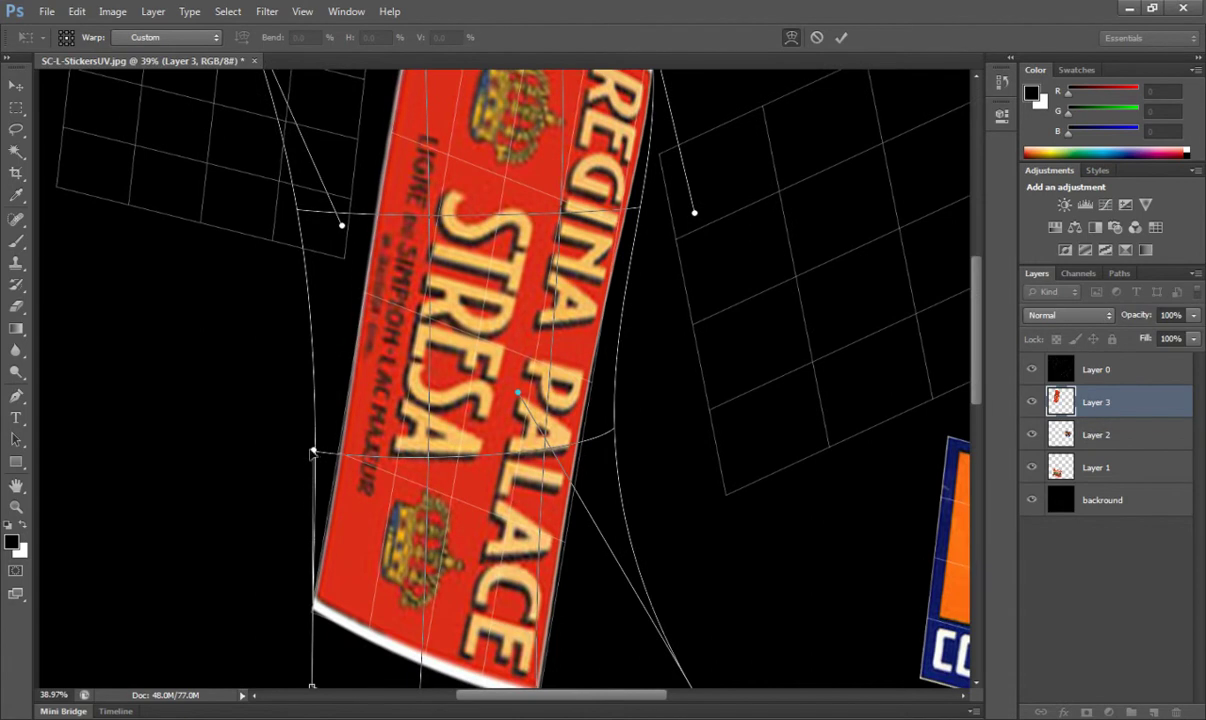
- Refine the curve of the Regina Palace Stresa sticker's bottom edge against the UV grid and apply the warp
{"action": "left_click_drag", "start_coordinate": [594, 477], "coordinate": [577, 340]}
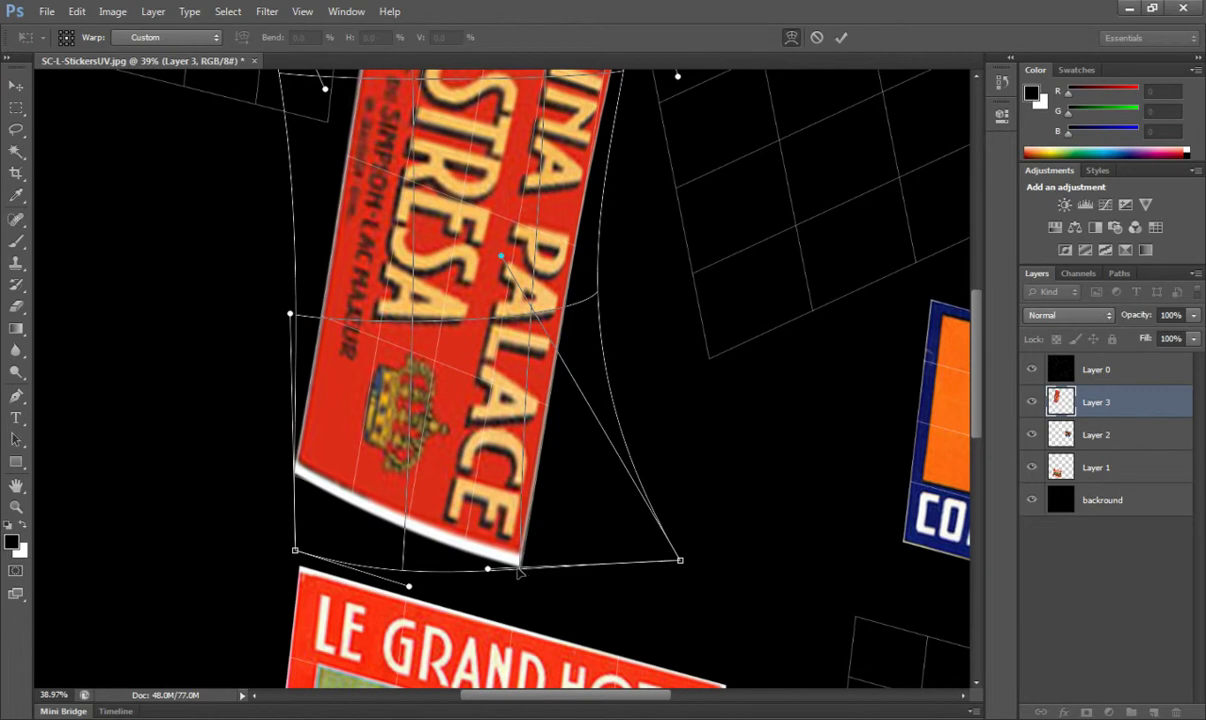
{"action": "left_click_drag", "start_coordinate": [488, 571], "coordinate": [496, 566]}
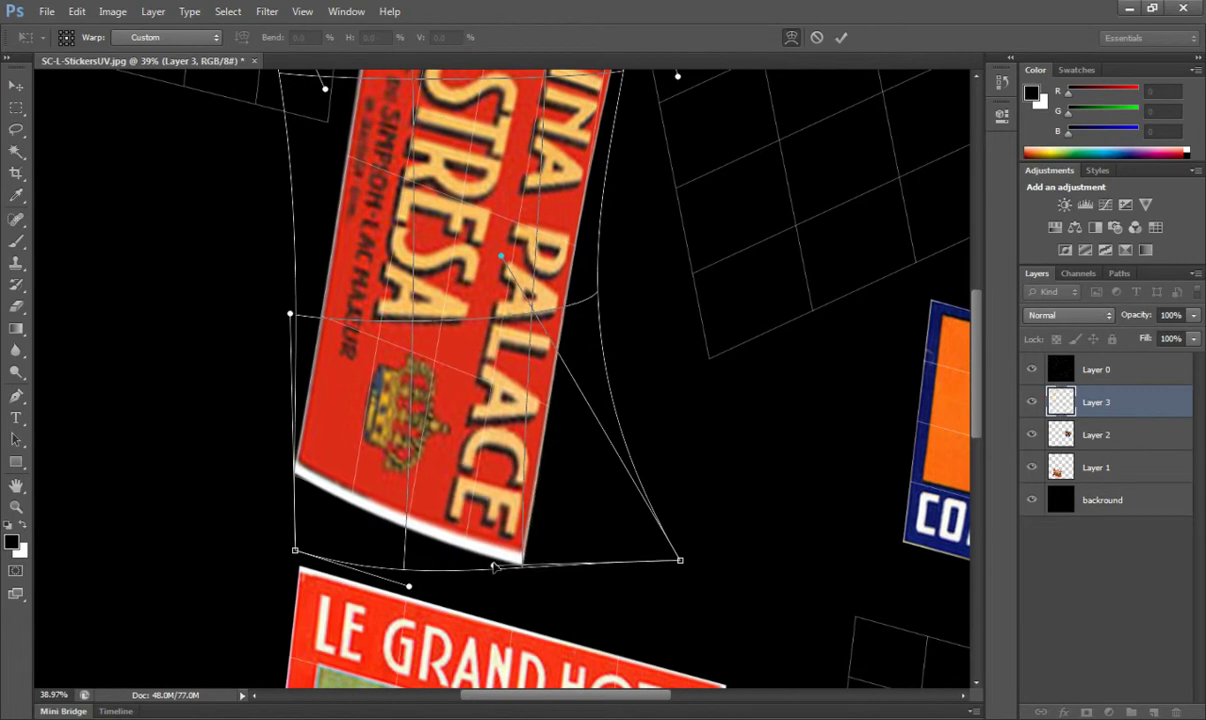
{"action": "mouse_move", "coordinate": [407, 561]}
{"action": "left_mouse_down"}
{"action": "mouse_move", "coordinate": [402, 545]}
{"action": "mouse_move", "coordinate": [398, 562]}
{"action": "left_mouse_up"}
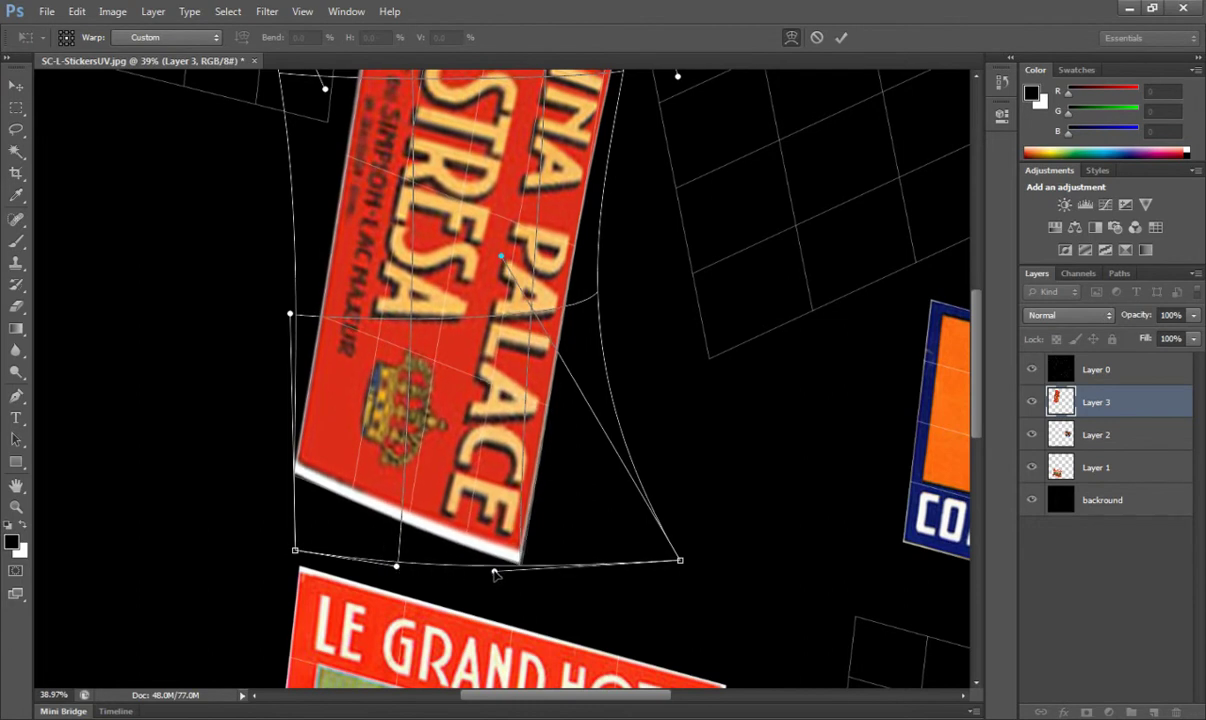
{"action": "left_click_drag", "start_coordinate": [538, 290], "coordinate": [508, 460]}
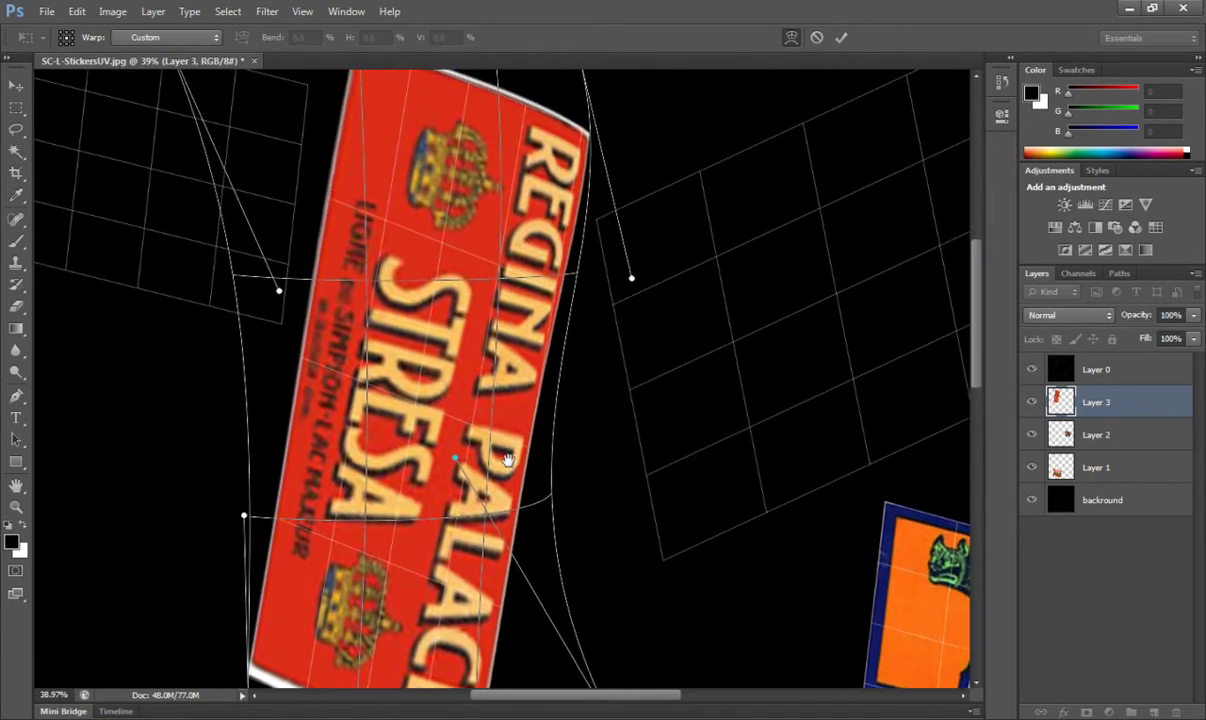
{"action": "key", "text": "ctrl+t"}
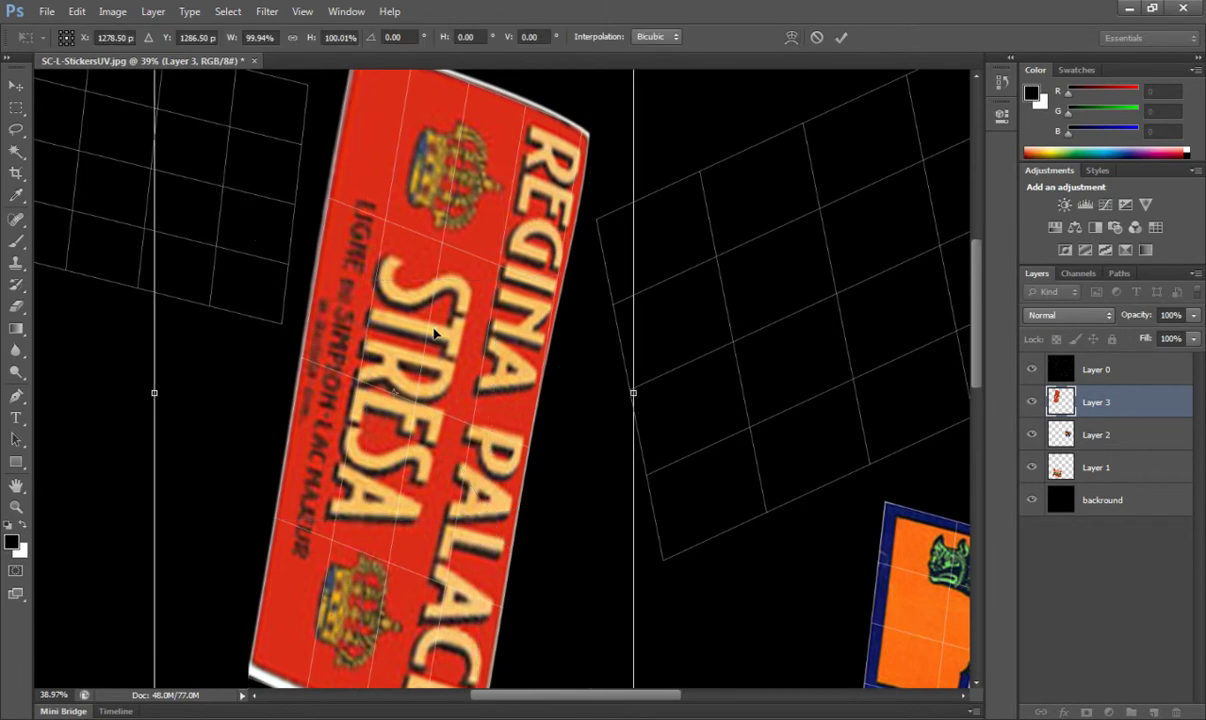
{"action": "key", "text": "Return"}
{"action": "scroll", "coordinate": [427, 382], "scroll_direction": "down", "scroll_amount": 3}
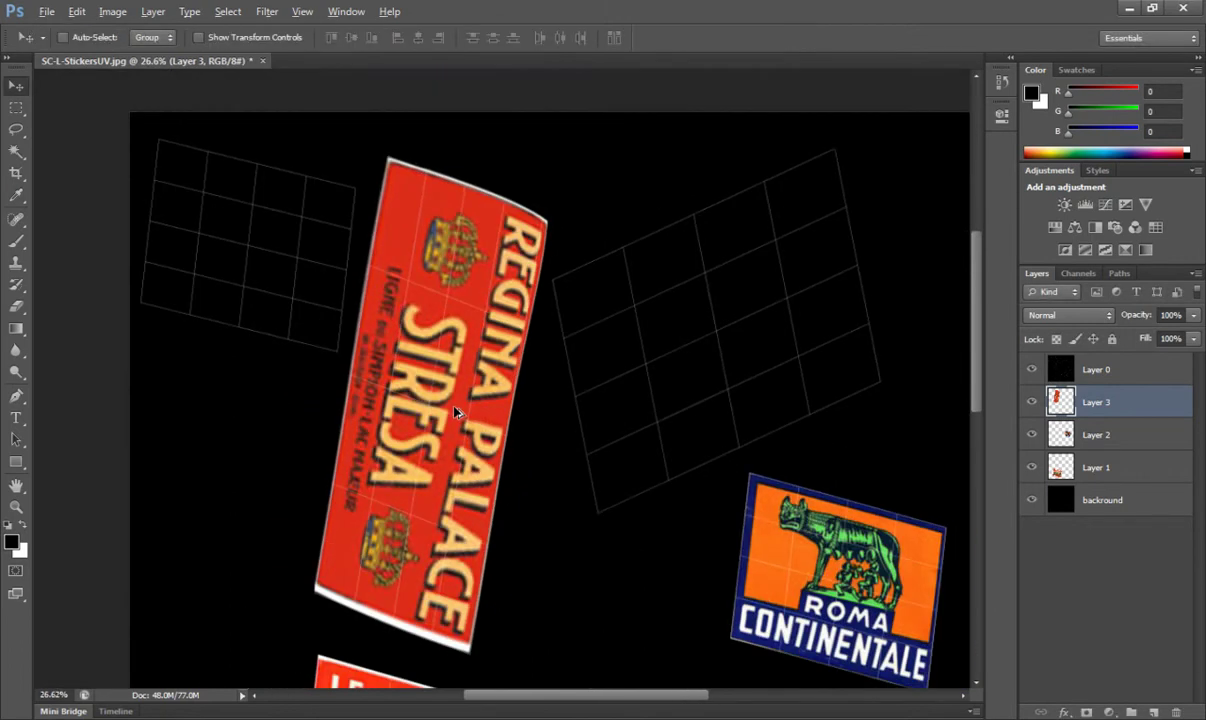
{"action": "left_click_drag", "start_coordinate": [581, 447], "coordinate": [466, 404]}
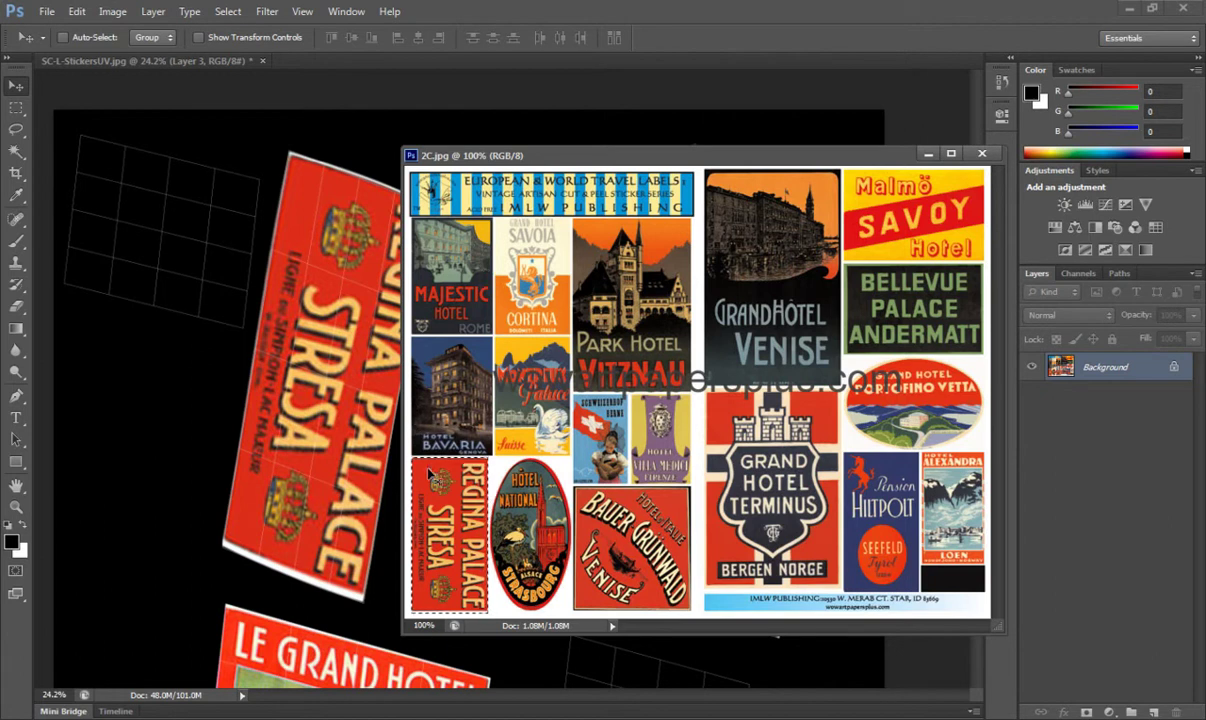
- Bring up travel_stickers3.jpg and open the additional reference image spp1me56 from the Model sheet folder
{"action": "mouse_move", "coordinate": [225, 695]}
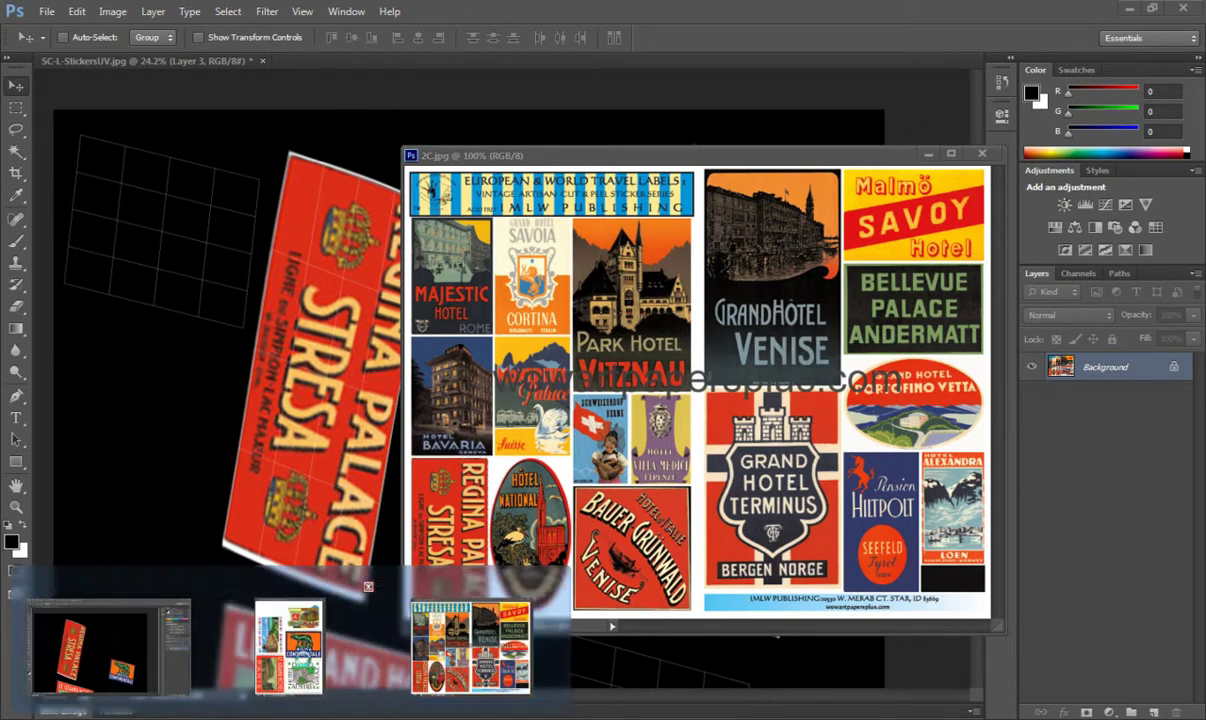
{"action": "left_click", "coordinate": [289, 645]}
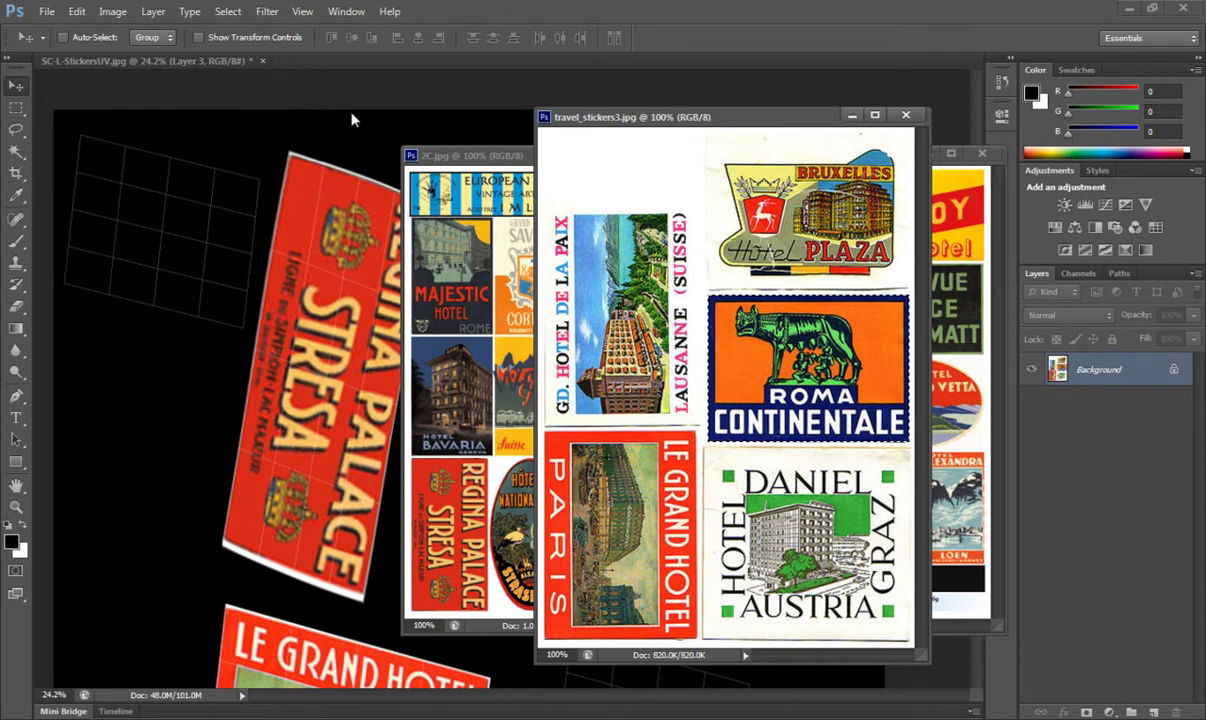
{"action": "left_click", "coordinate": [47, 12]}
{"action": "left_click", "coordinate": [62, 45]}
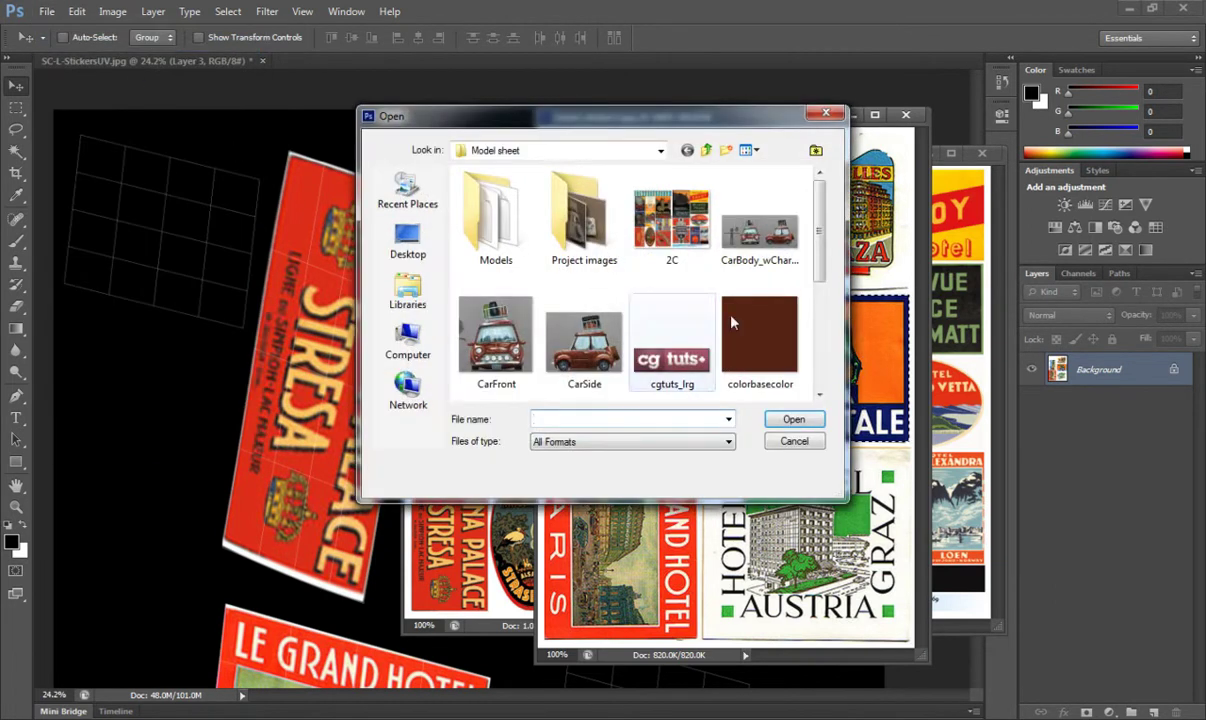
{"action": "left_click_drag", "start_coordinate": [828, 250], "coordinate": [820, 373]}
{"action": "left_click", "coordinate": [672, 345]}
{"action": "left_click", "coordinate": [620, 350], "text": "ctrl"}
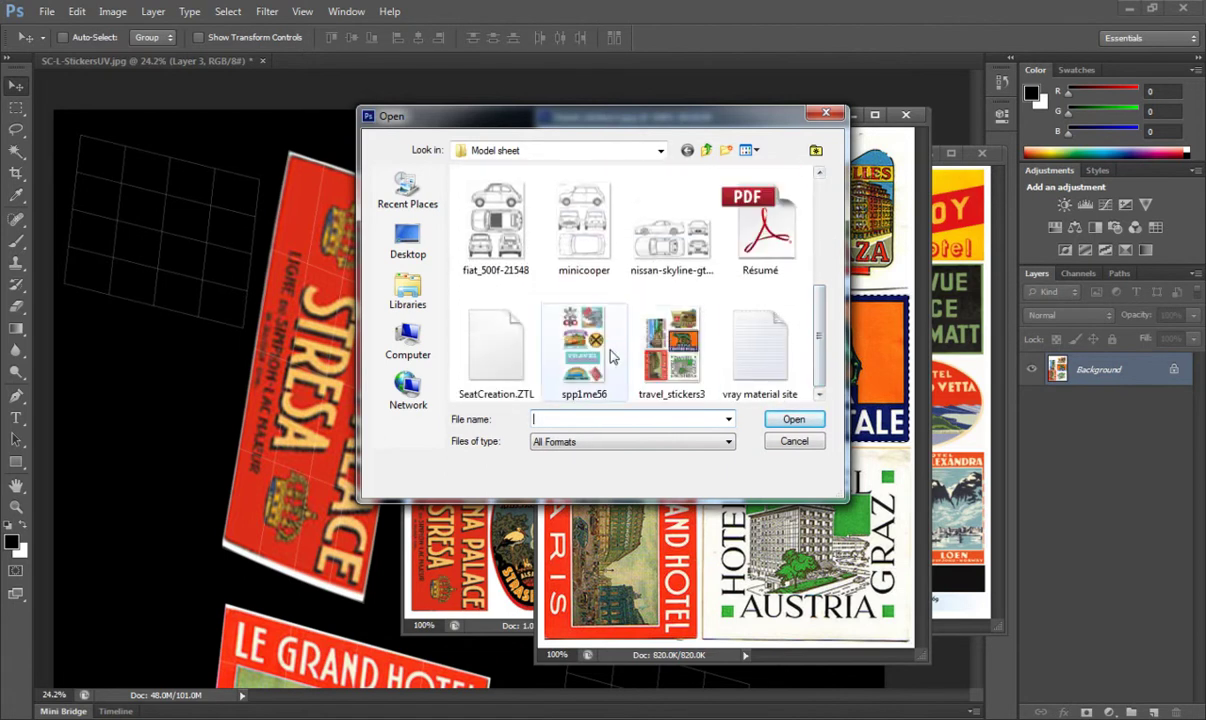
{"action": "double_click", "coordinate": [576, 337]}
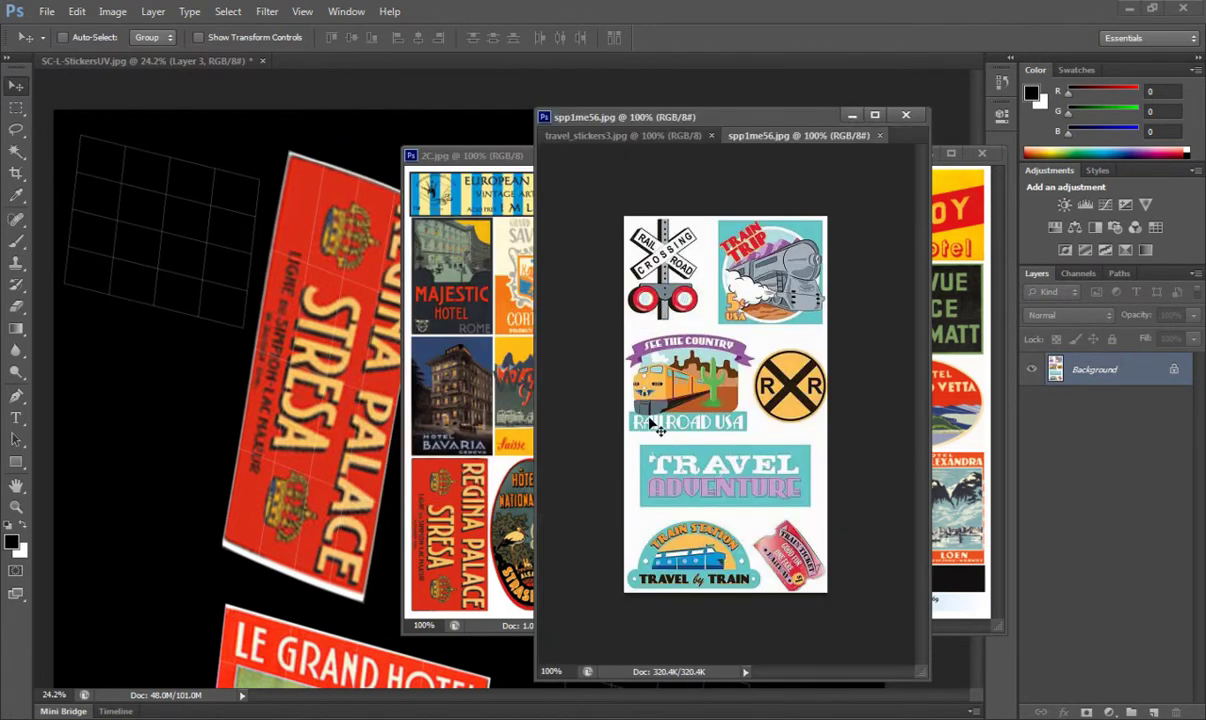
- Select the rectangular Travel Adventure sticker in spp1me56.jpg and copy it into SC-L-StickersUV.jpg
{"action": "left_click", "coordinate": [16, 104]}
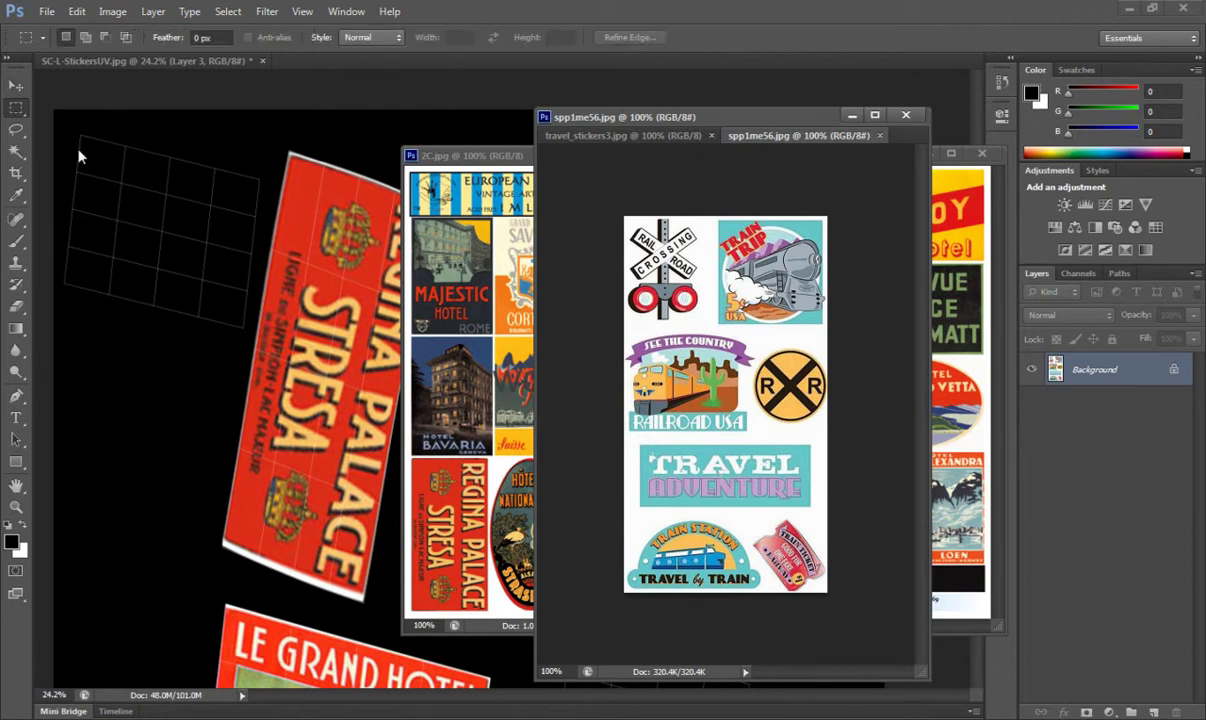
{"action": "left_click_drag", "start_coordinate": [640, 444], "coordinate": [811, 506]}
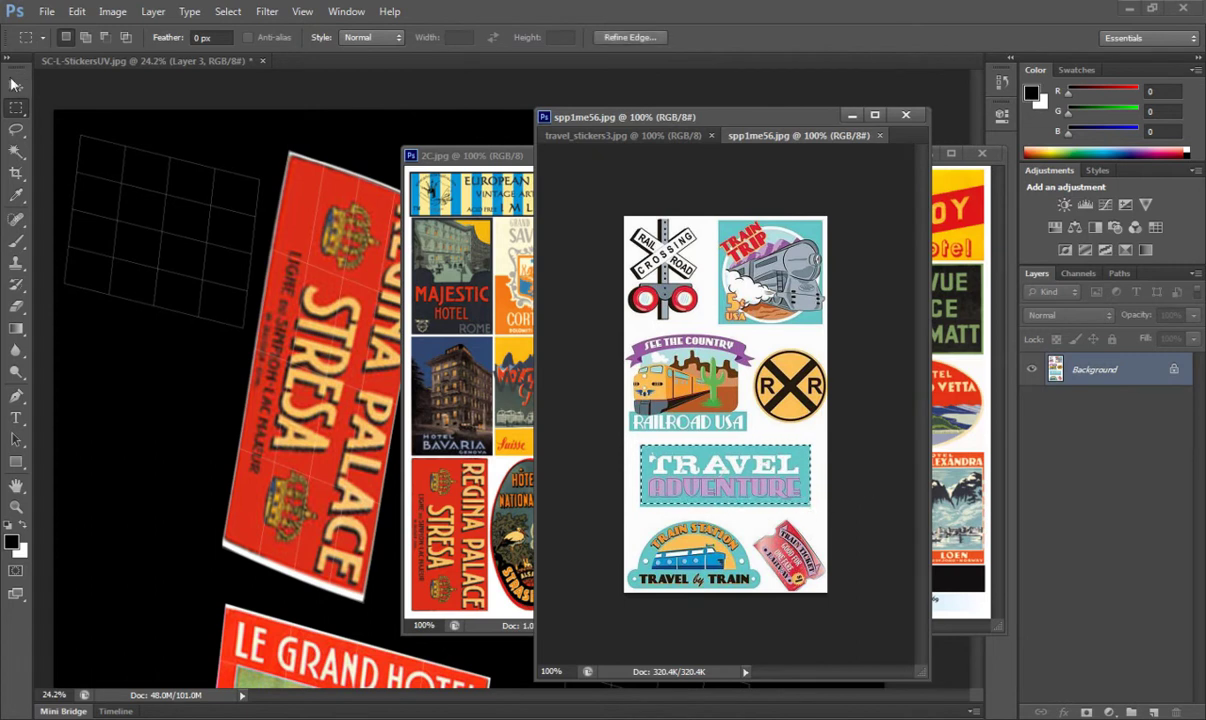
{"action": "key", "text": "v"}
{"action": "left_click_drag", "start_coordinate": [677, 481], "coordinate": [235, 358]}
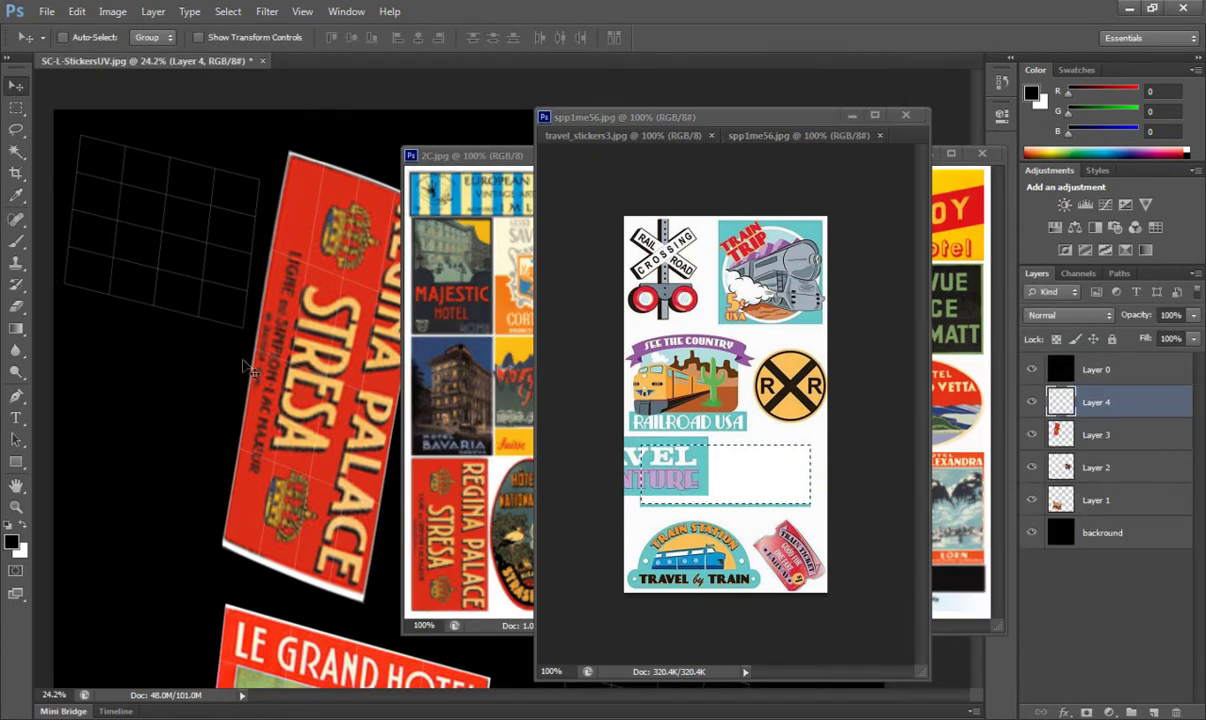
- Minimize the spp1me56.jpg window, move the 2C.jpg window out of view, and return to SC-L-StickersUV.jpg
{"action": "left_click", "coordinate": [851, 116]}
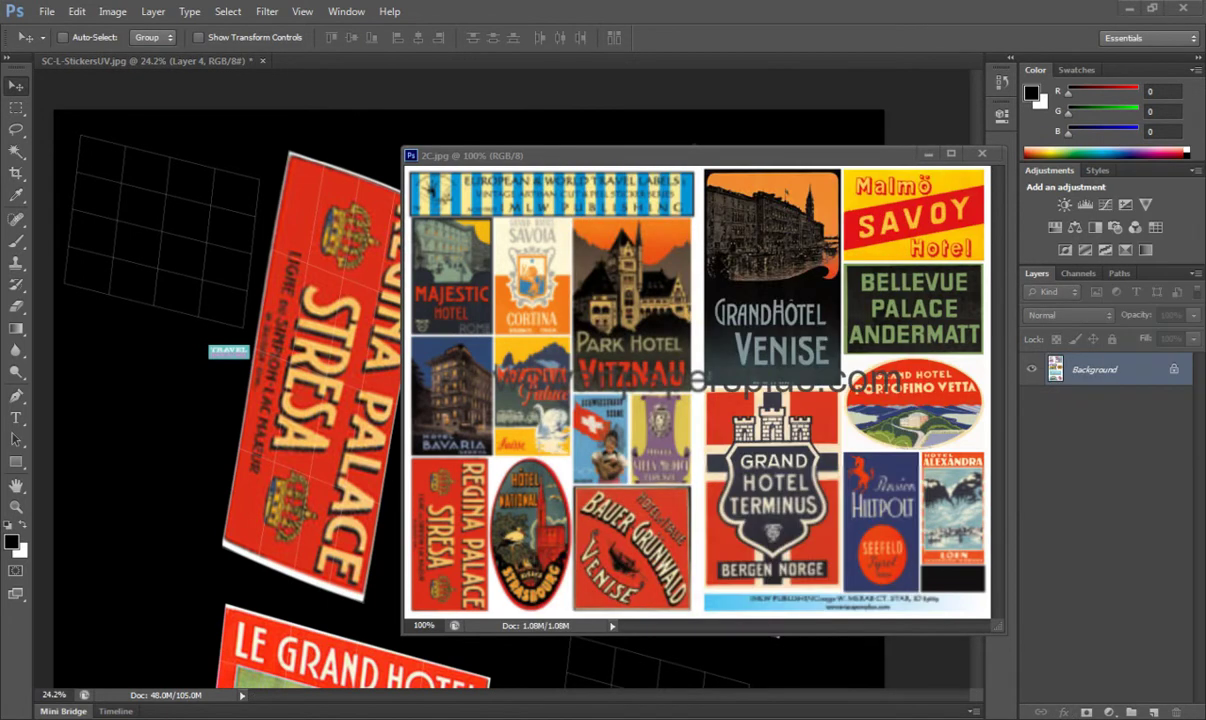
{"action": "left_click_drag", "start_coordinate": [773, 160], "coordinate": [1205, 165]}
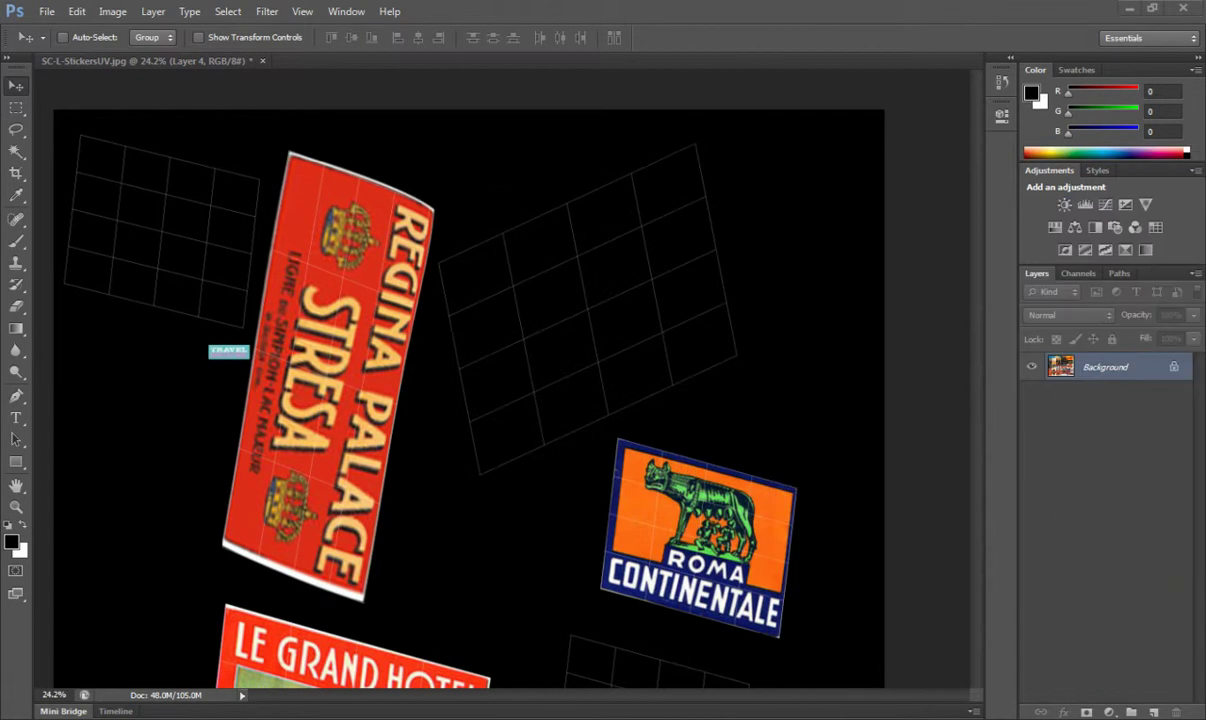
{"action": "left_click", "coordinate": [507, 93]}
- Center the Travel Adventure sticker on the small upper-left UV grid and scale it to about 477%
{"action": "left_click_drag", "start_coordinate": [222, 366], "coordinate": [154, 233]}
{"action": "left_click", "coordinate": [76, 12]}
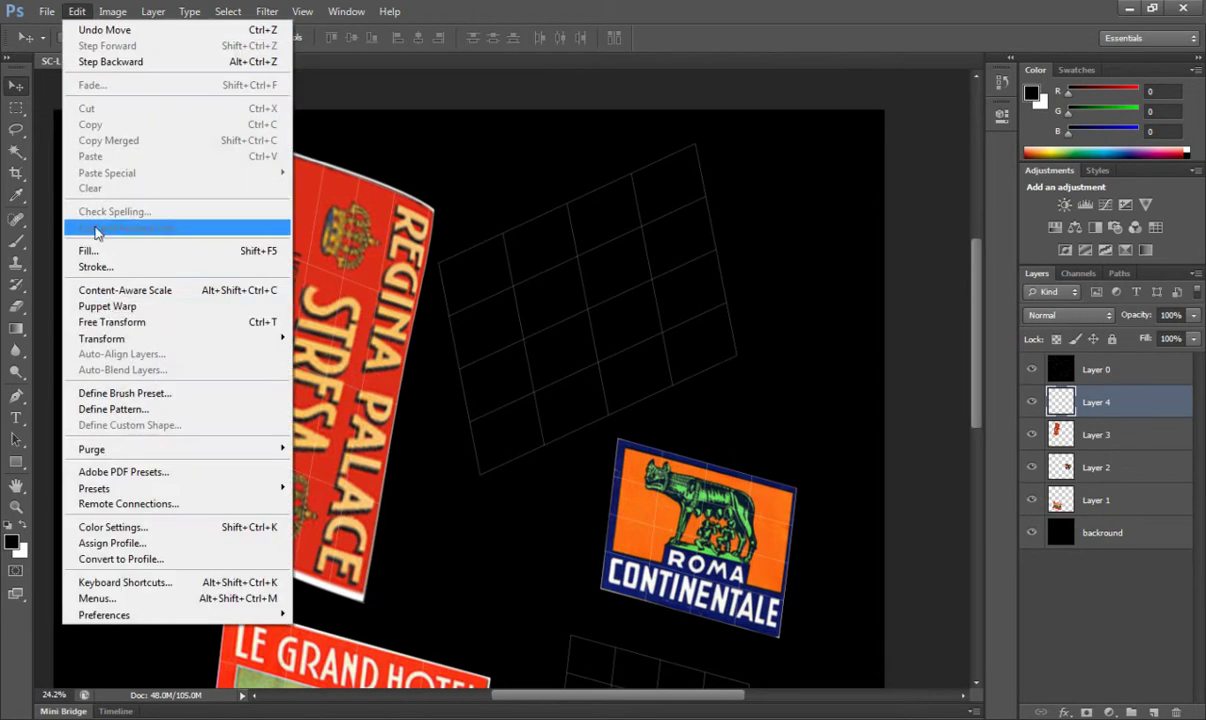
{"action": "mouse_move", "coordinate": [108, 261]}
{"action": "left_click", "coordinate": [316, 362]}
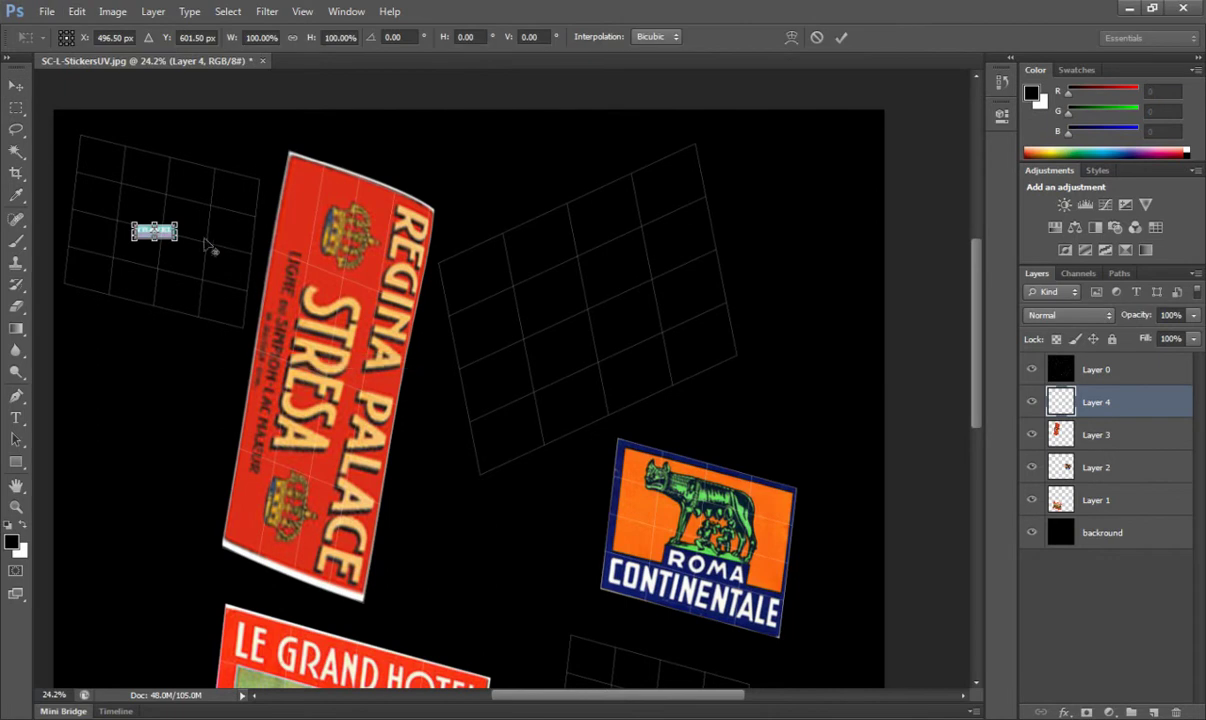
{"action": "left_click_drag", "start_coordinate": [180, 218], "coordinate": [252, 198]}
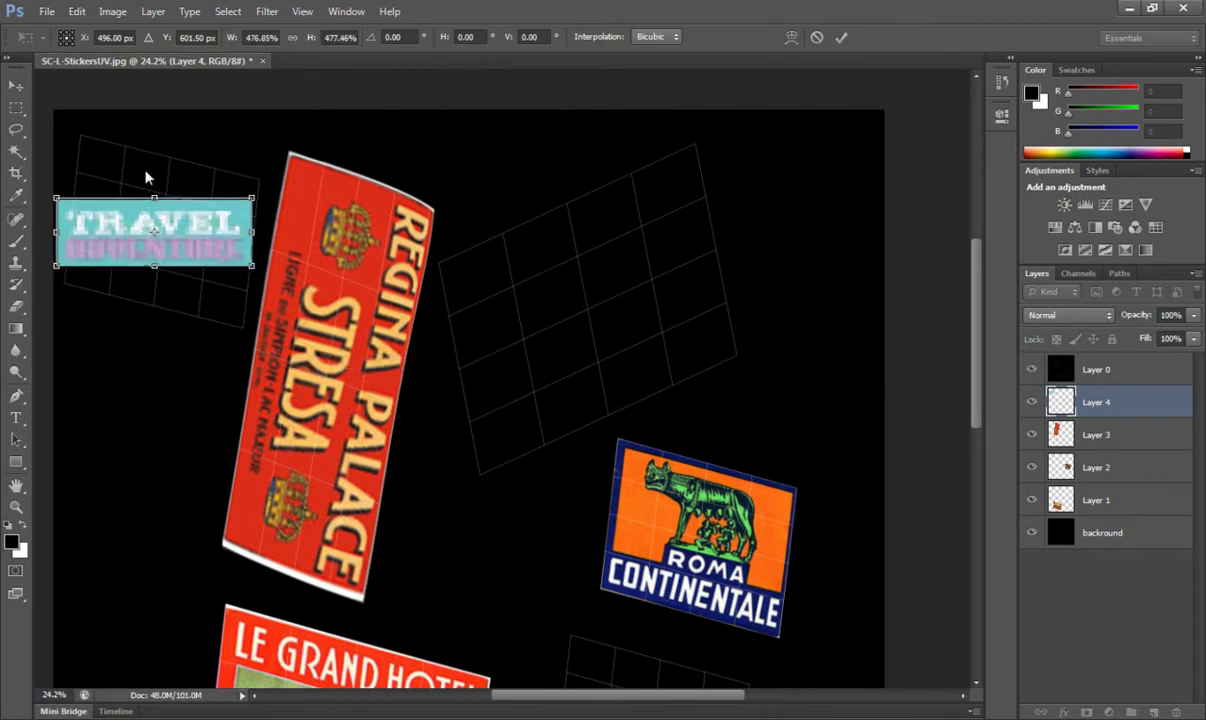
- Rotate the Travel Adventure sticker clockwise by about 12.6° to follow the small UV grid's tilt
{"action": "left_click", "coordinate": [62, 18]}
{"action": "mouse_move", "coordinate": [76, 12]}
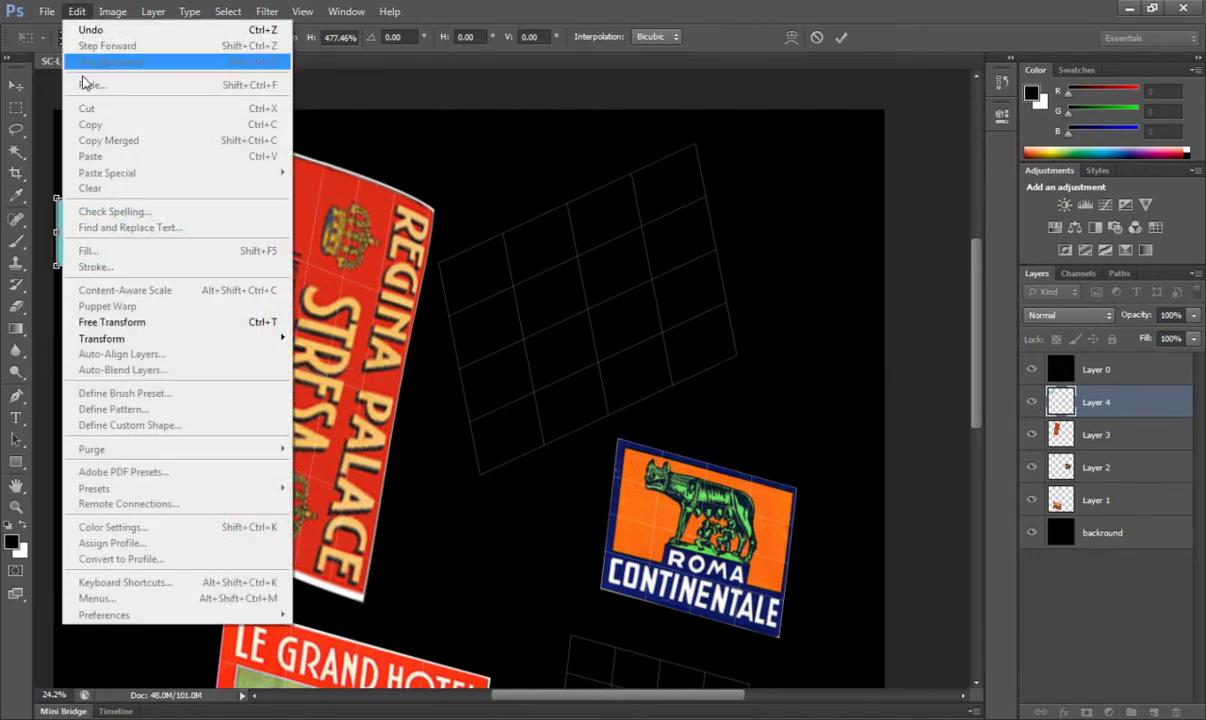
{"action": "mouse_move", "coordinate": [160, 338]}
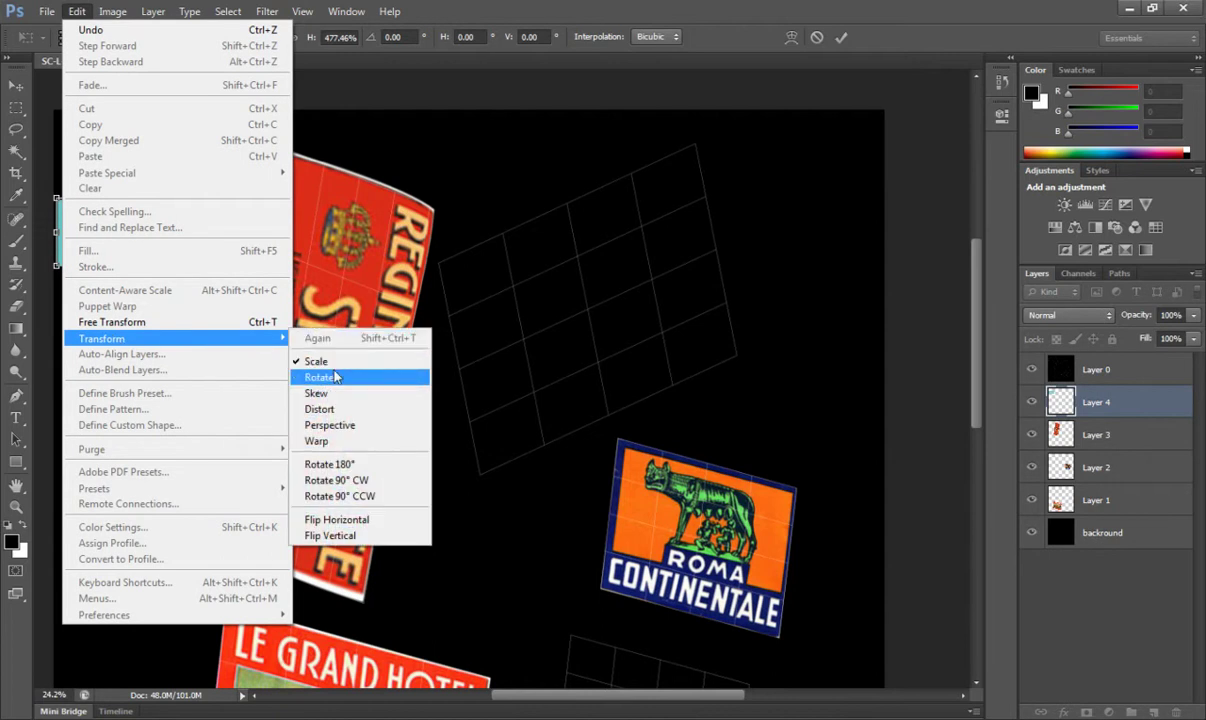
{"action": "left_click", "coordinate": [336, 371]}
{"action": "left_click_drag", "start_coordinate": [252, 198], "coordinate": [267, 220]}
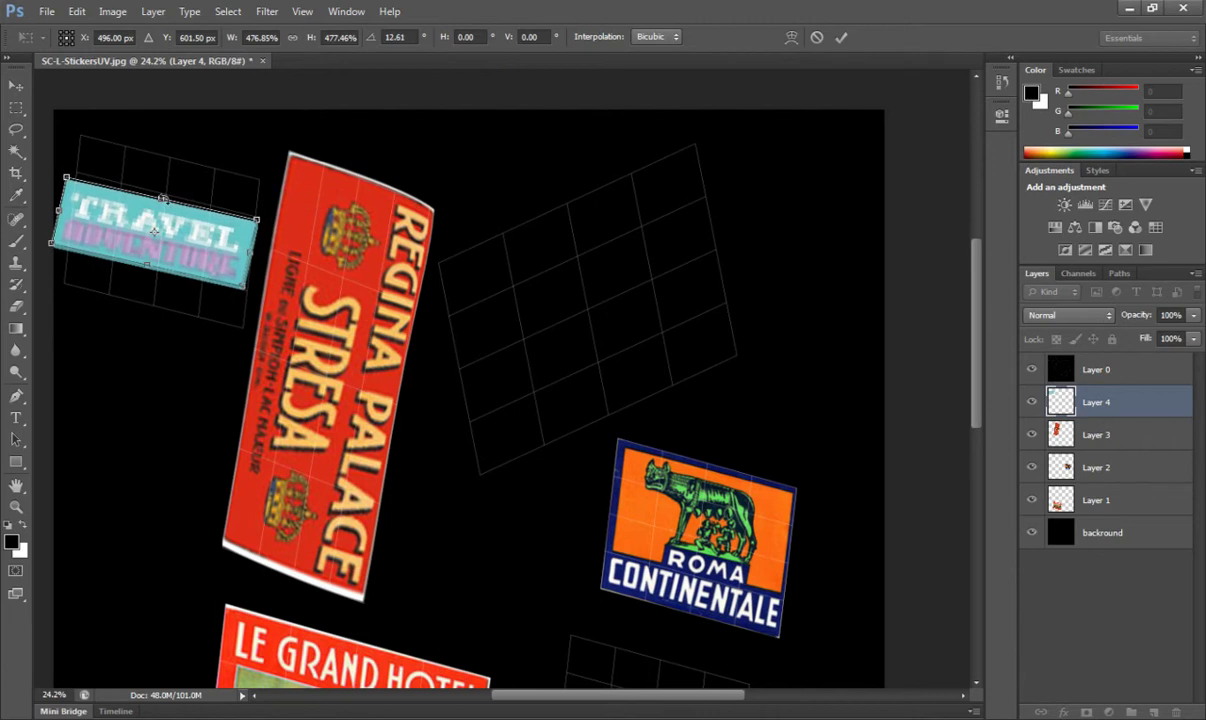
- Stretch the Travel Adventure sticker's height to about 1055% so it covers the small UV grid
{"action": "left_click_drag", "start_coordinate": [160, 190], "coordinate": [172, 150]}
{"action": "left_click_drag", "start_coordinate": [147, 265], "coordinate": [139, 296]}
- Warp the Travel Adventure sticker, pulling its left edge and both left corners onto the UV grid outline
{"action": "scroll", "coordinate": [145, 262], "scroll_direction": "up", "scroll_amount": 3}
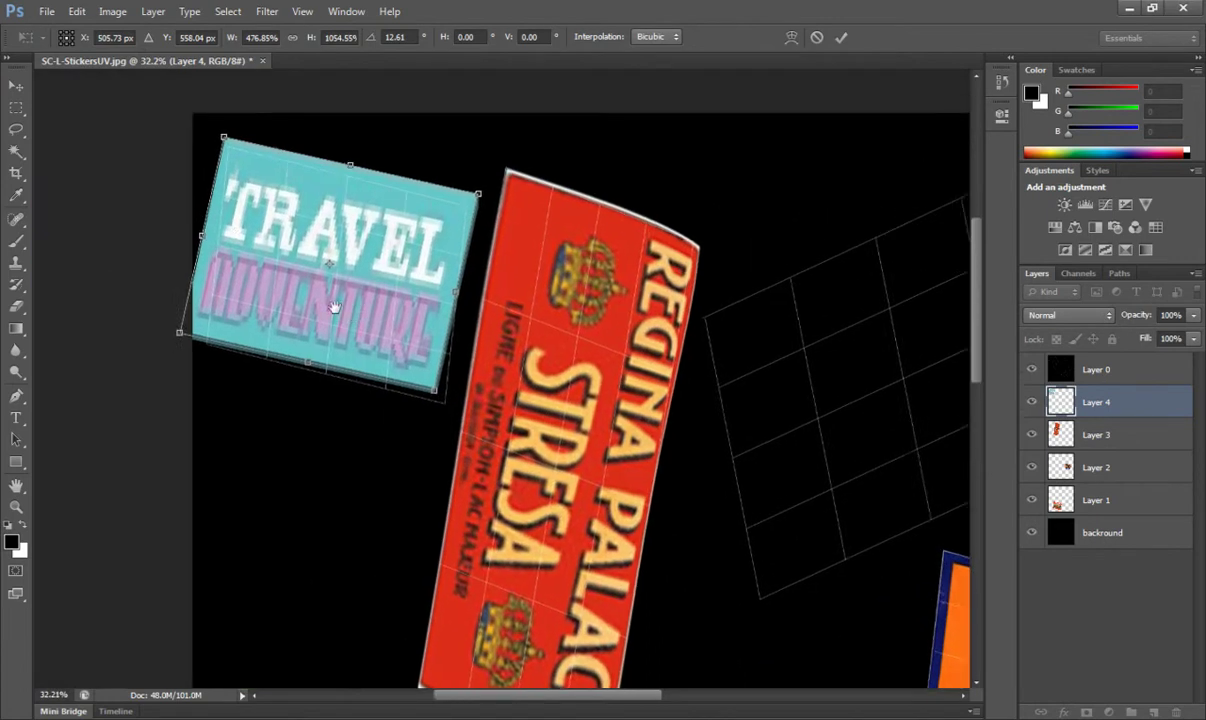
{"action": "left_click", "coordinate": [75, 12]}
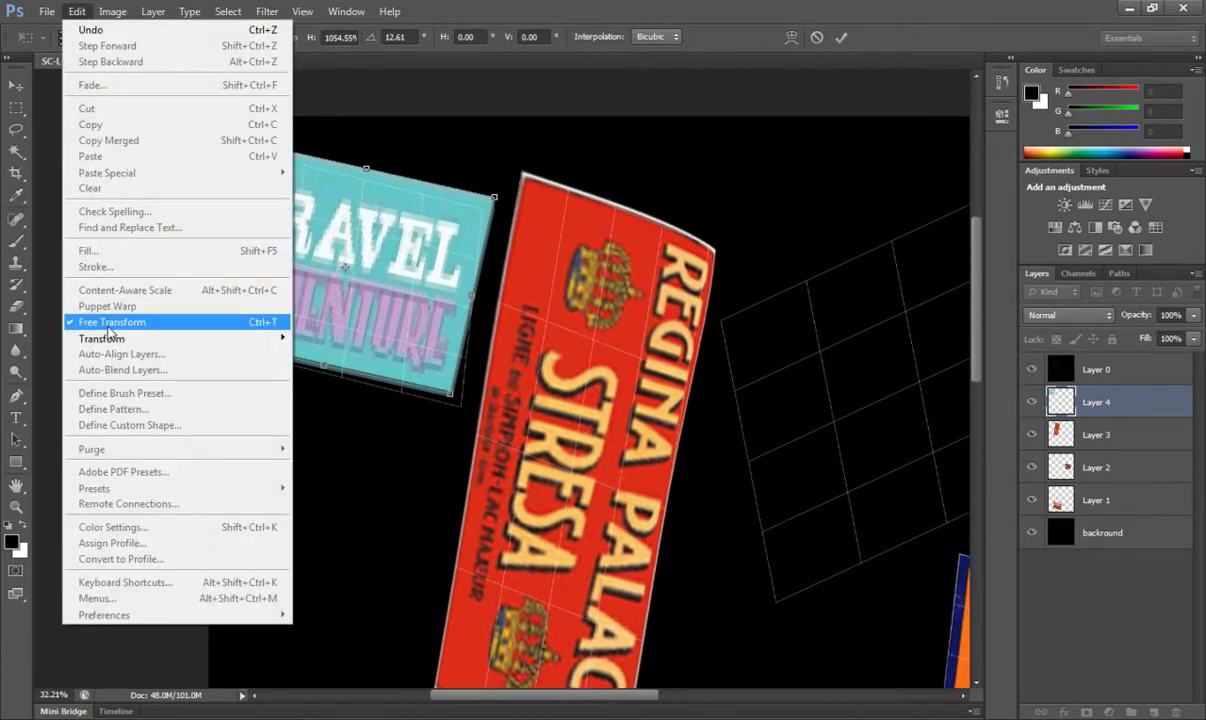
{"action": "mouse_move", "coordinate": [178, 339]}
{"action": "left_click", "coordinate": [316, 441]}
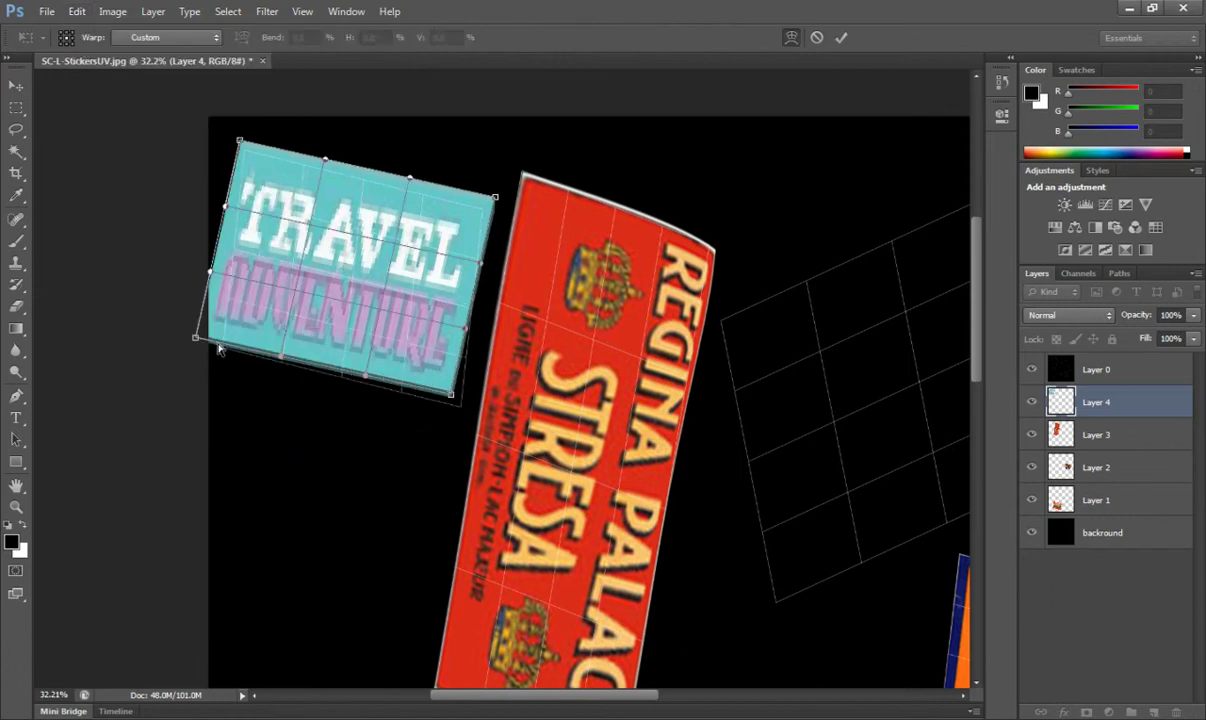
{"action": "left_click_drag", "start_coordinate": [197, 341], "coordinate": [222, 346]}
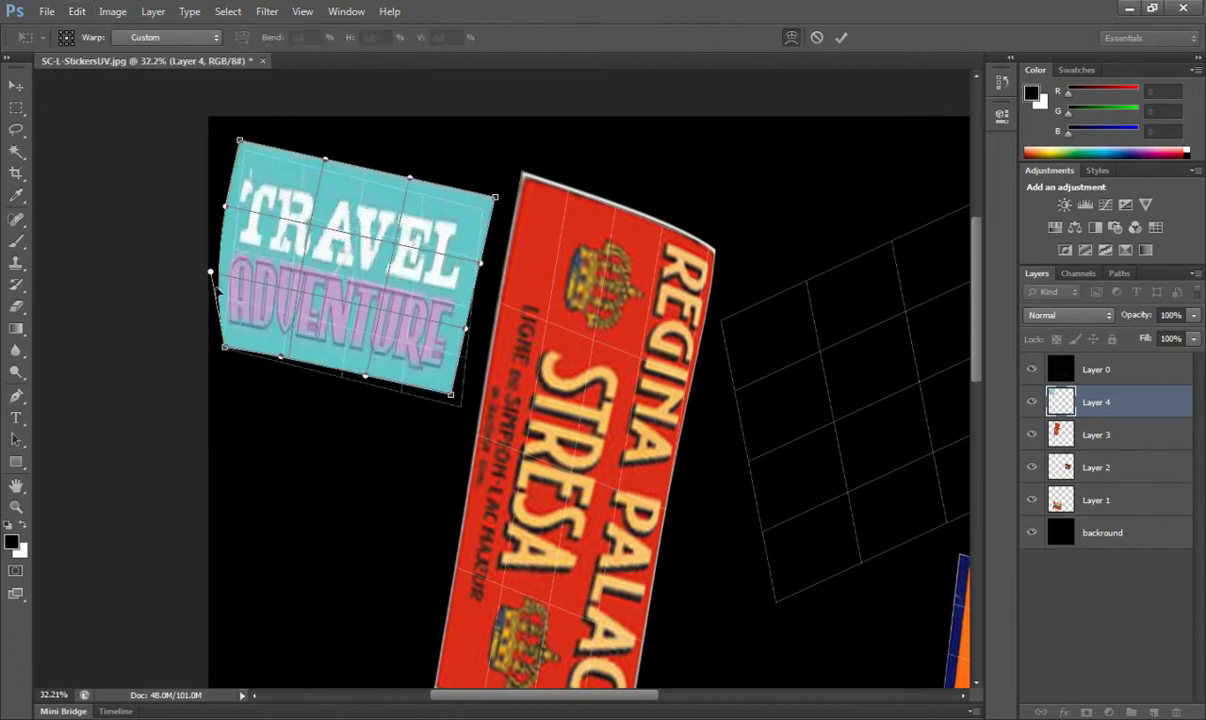
{"action": "left_click_drag", "start_coordinate": [220, 274], "coordinate": [232, 278]}
{"action": "left_click_drag", "start_coordinate": [227, 212], "coordinate": [237, 209]}
{"action": "left_click_drag", "start_coordinate": [240, 141], "coordinate": [241, 149]}
- Warp the Travel Adventure sticker's top, right and bottom edges to the UV grid outline and apply the transform
{"action": "left_click_drag", "start_coordinate": [326, 161], "coordinate": [323, 170]}
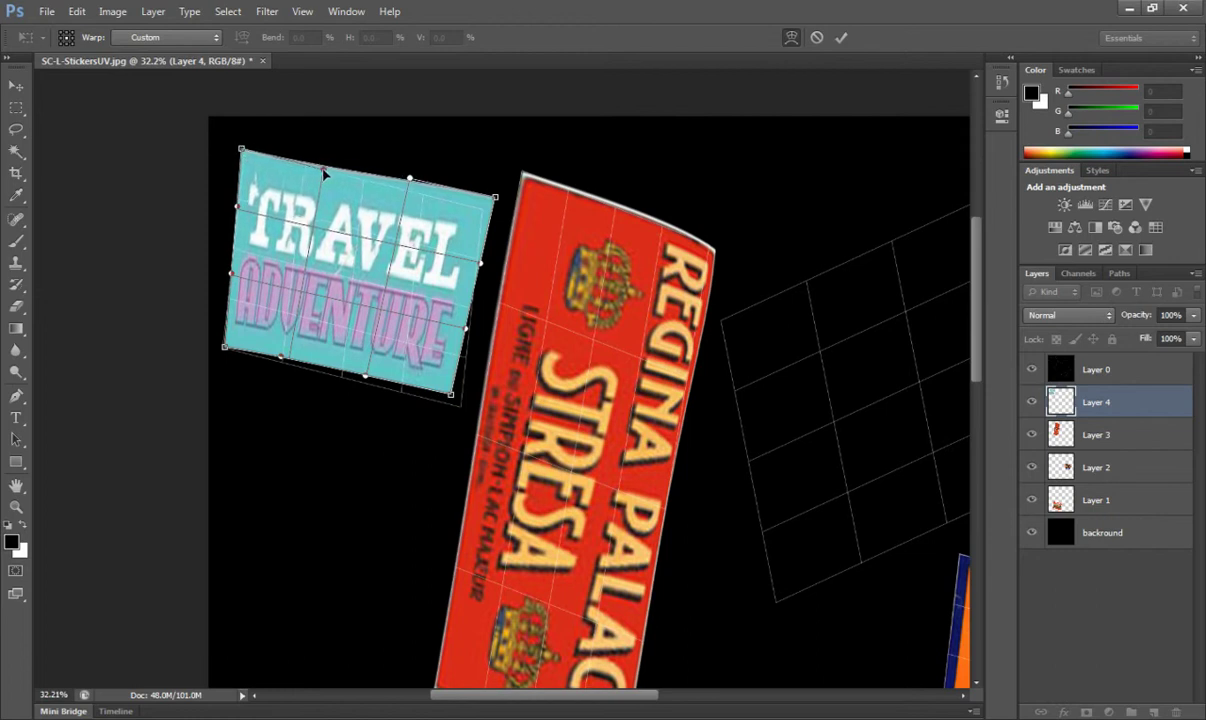
{"action": "left_click_drag", "start_coordinate": [409, 182], "coordinate": [409, 193]}
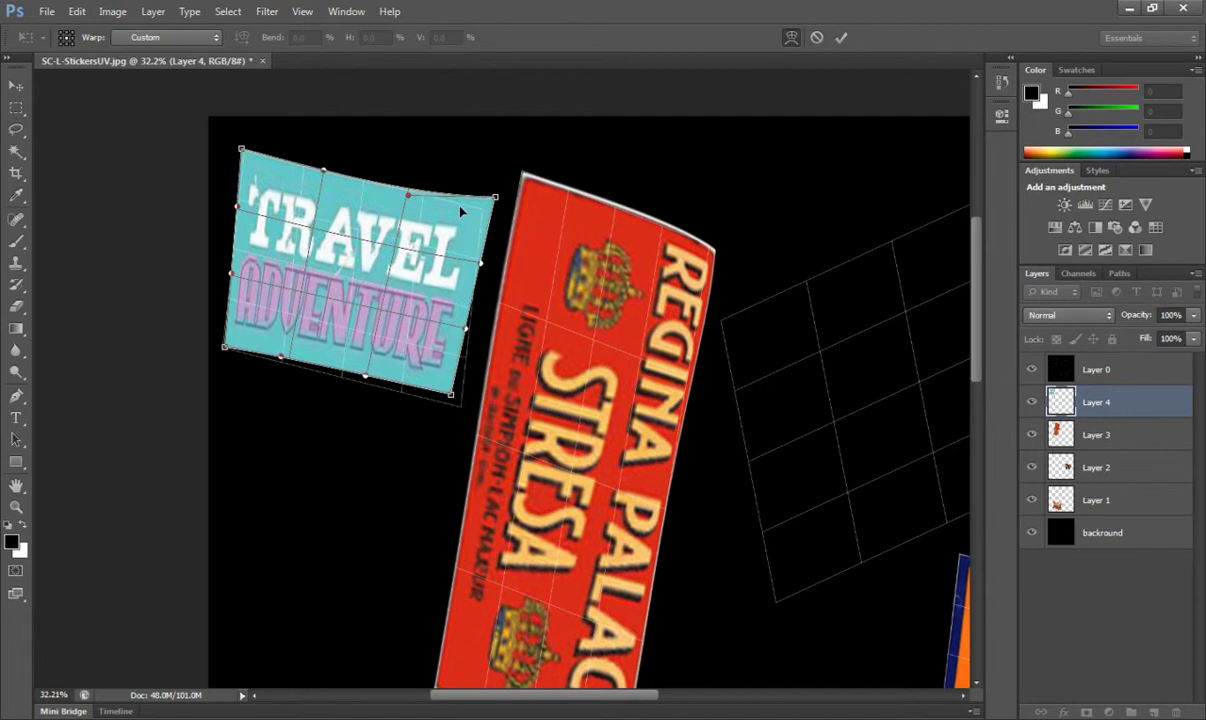
{"action": "left_click_drag", "start_coordinate": [496, 201], "coordinate": [483, 206]}
{"action": "left_click_drag", "start_coordinate": [451, 394], "coordinate": [462, 409]}
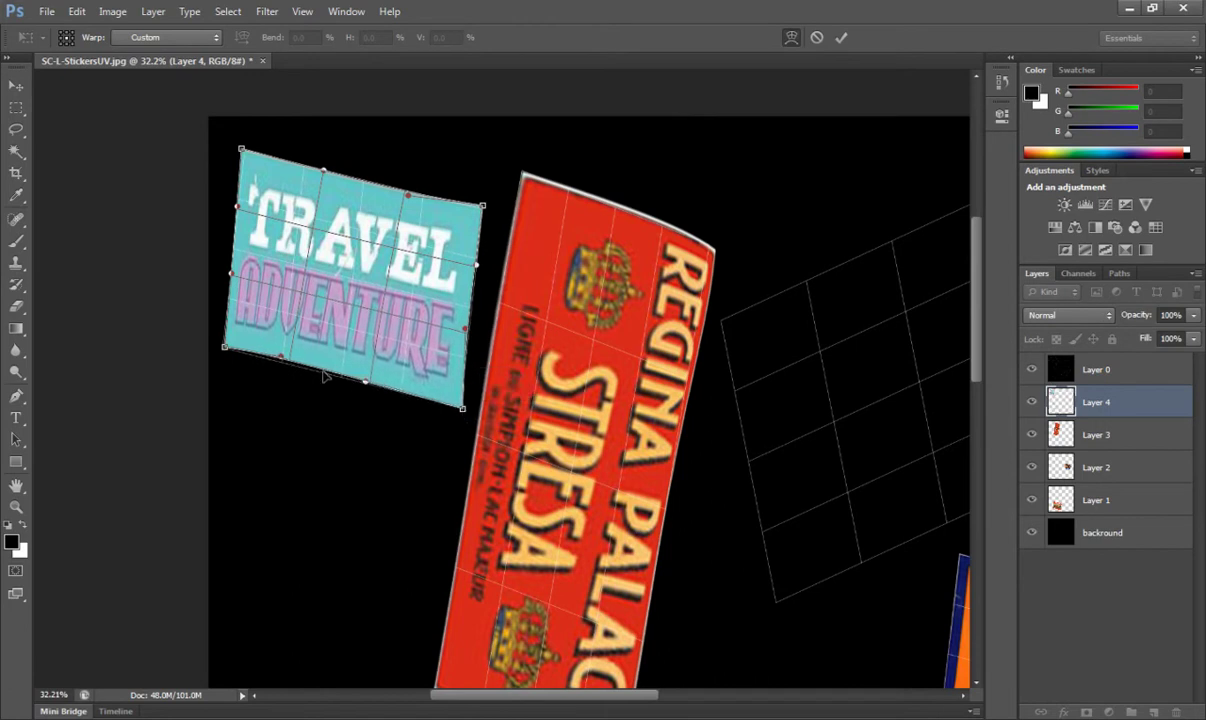
{"action": "left_click_drag", "start_coordinate": [283, 362], "coordinate": [280, 367]}
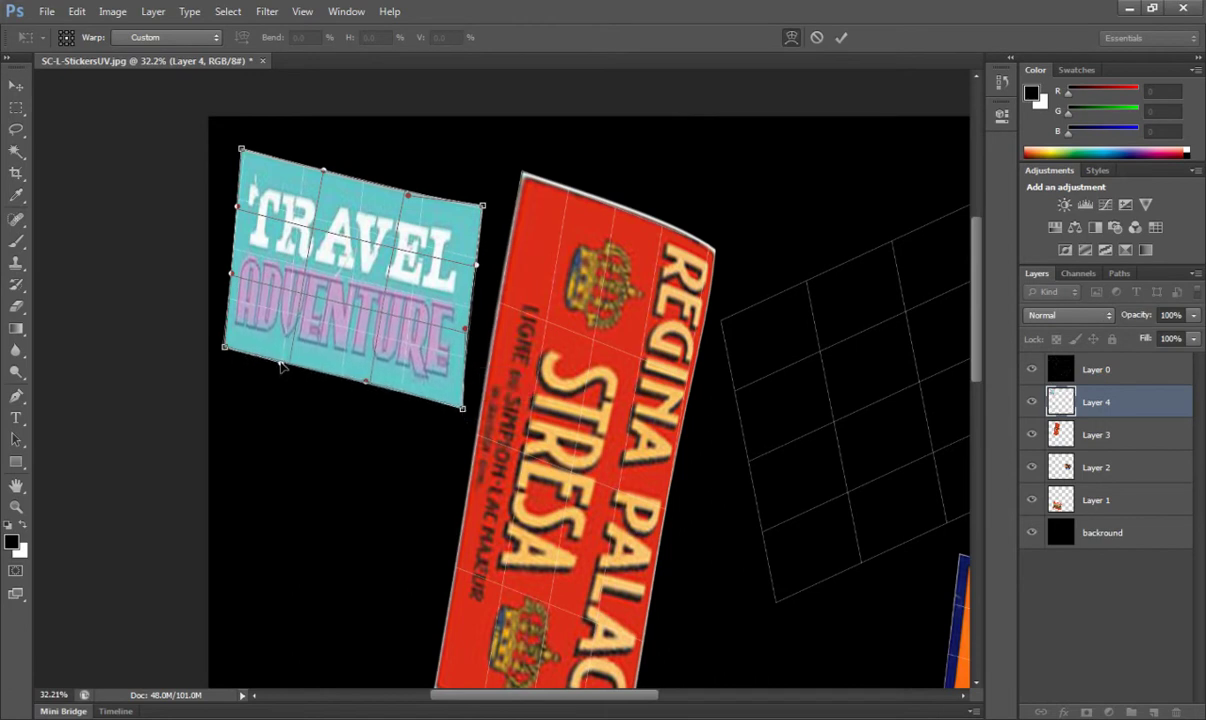
{"action": "left_click_drag", "start_coordinate": [456, 340], "coordinate": [470, 333]}
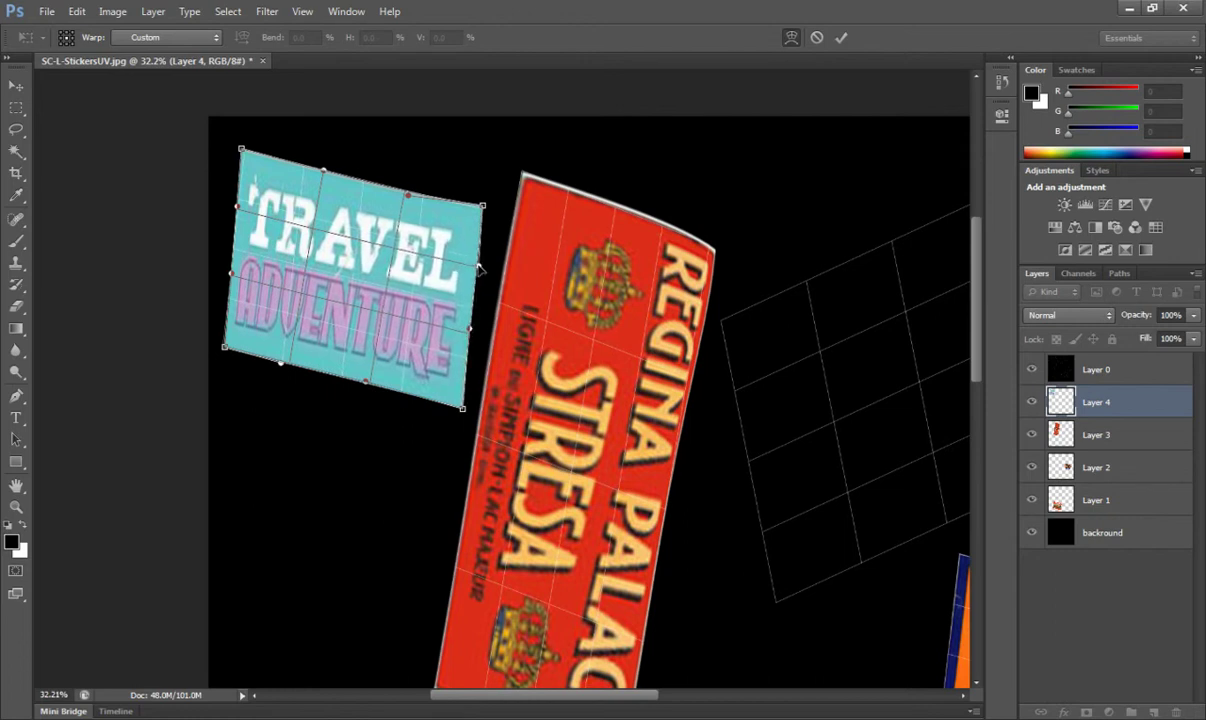
{"action": "key", "text": "Return"}
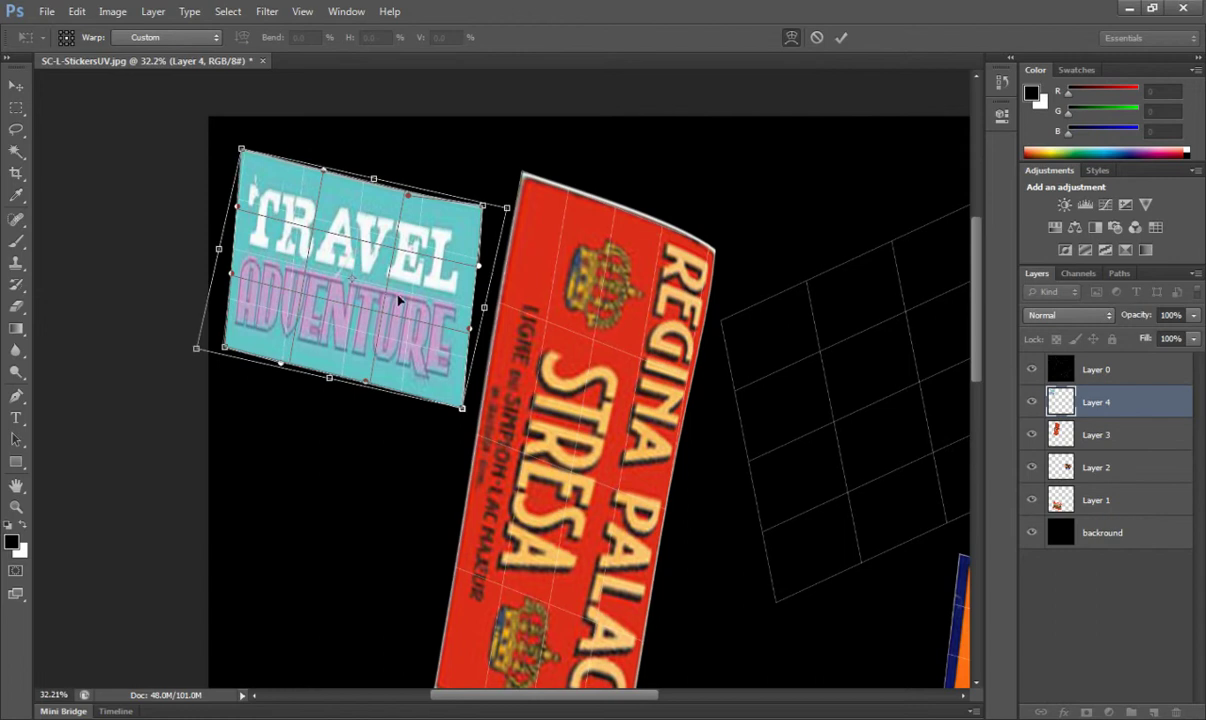
{"action": "scroll", "coordinate": [407, 370], "scroll_direction": "down", "scroll_amount": 2}
{"action": "scroll", "coordinate": [407, 370], "scroll_direction": "down", "scroll_amount": 1}
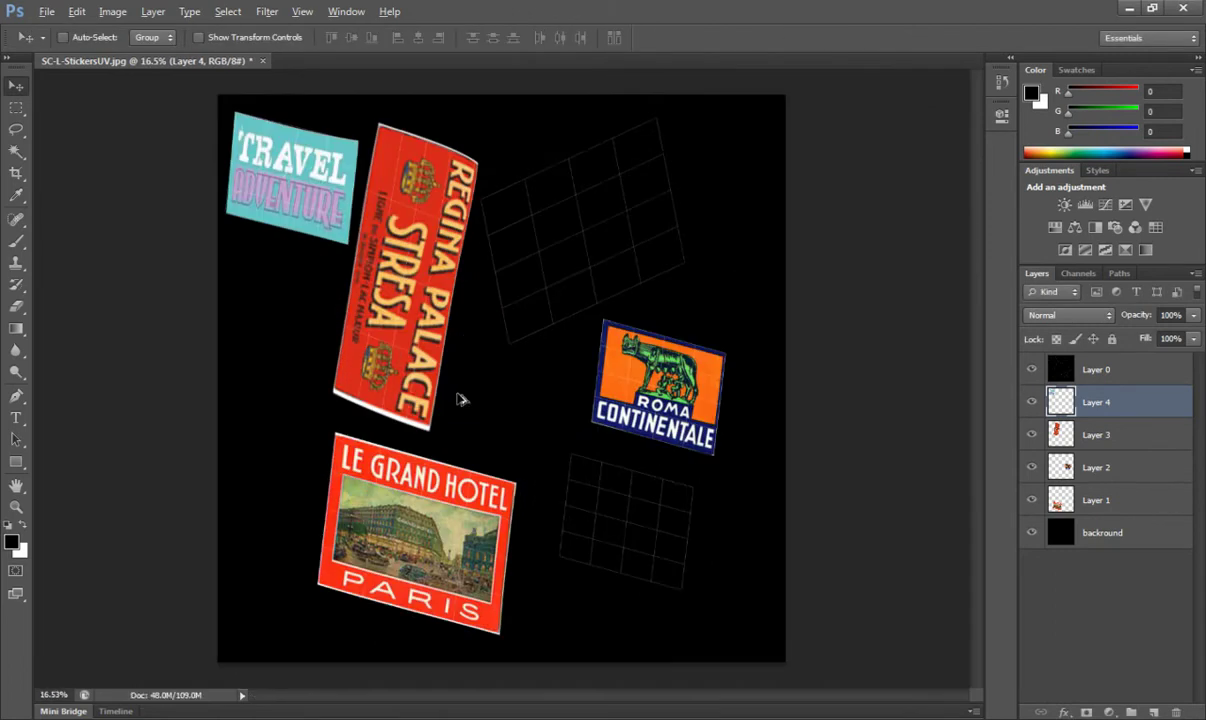
- Bring up travel_stickers3.jpg and select the Gd. Hotel de la Paix sticker with a rectangular marquee
{"action": "scroll", "coordinate": [535, 392], "scroll_direction": "up", "scroll_amount": 1}
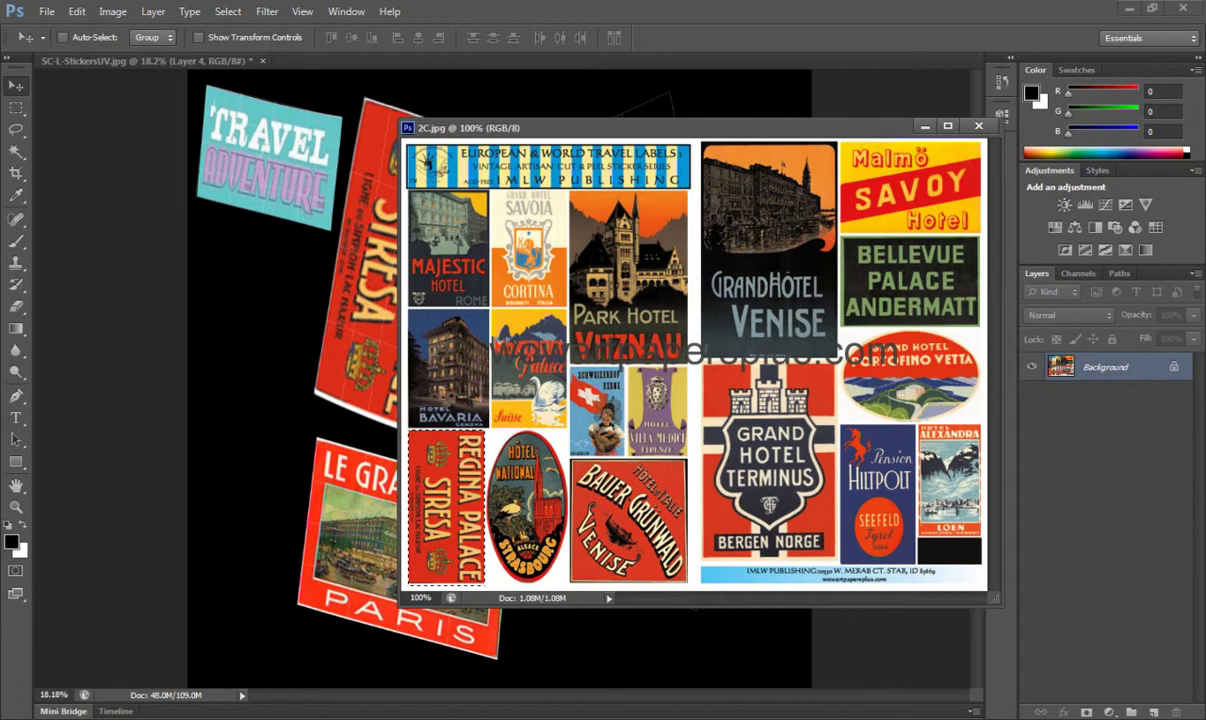
{"action": "key", "text": "ctrl+Tab"}
{"action": "left_click_drag", "start_coordinate": [890, 104], "coordinate": [688, 119]}
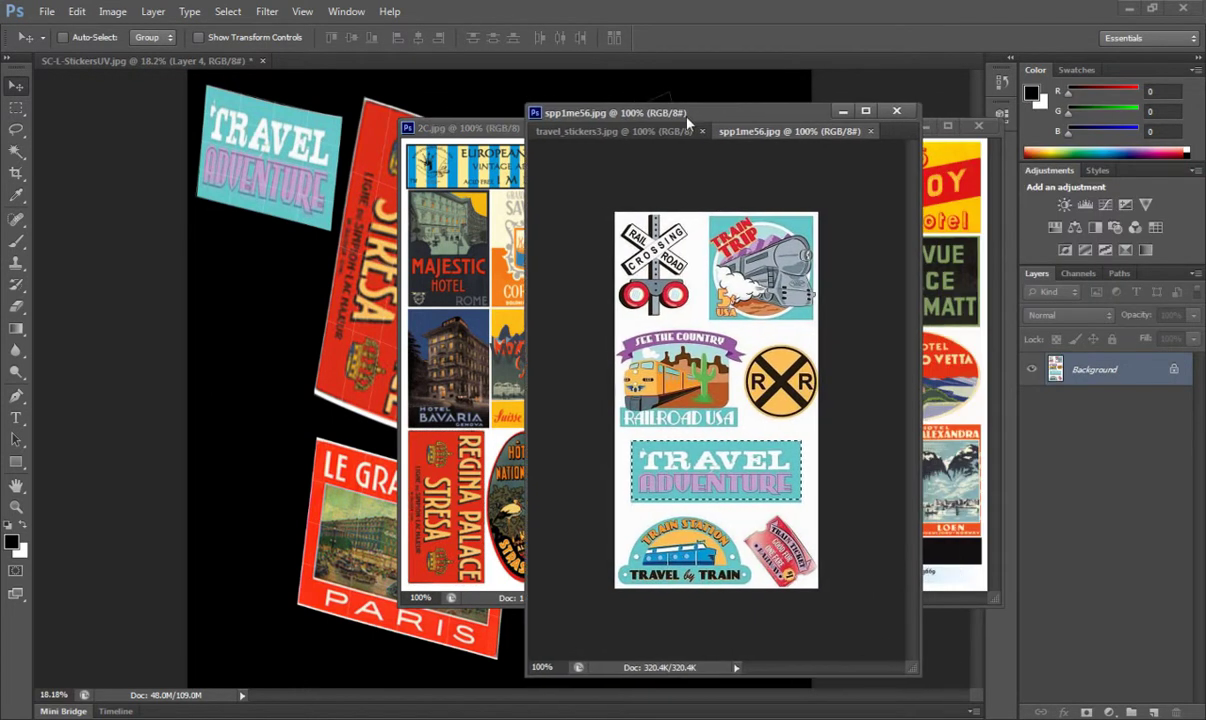
{"action": "left_click", "coordinate": [643, 132]}
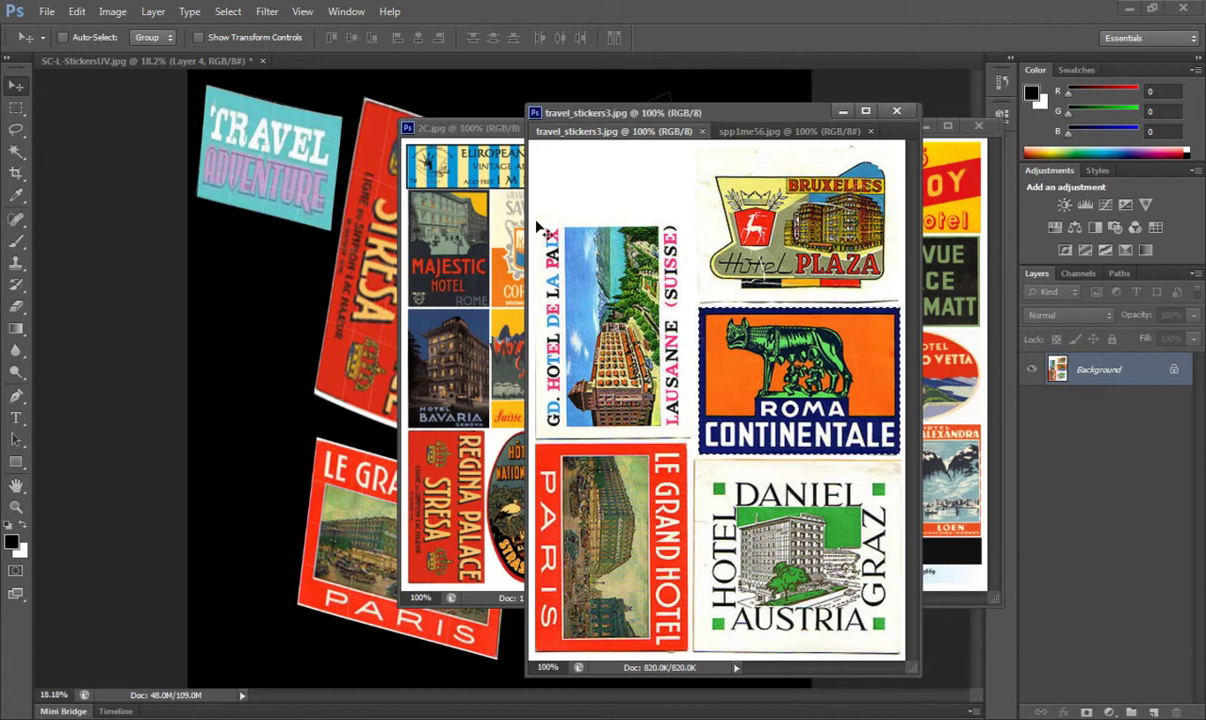
{"action": "left_click", "coordinate": [16, 108]}
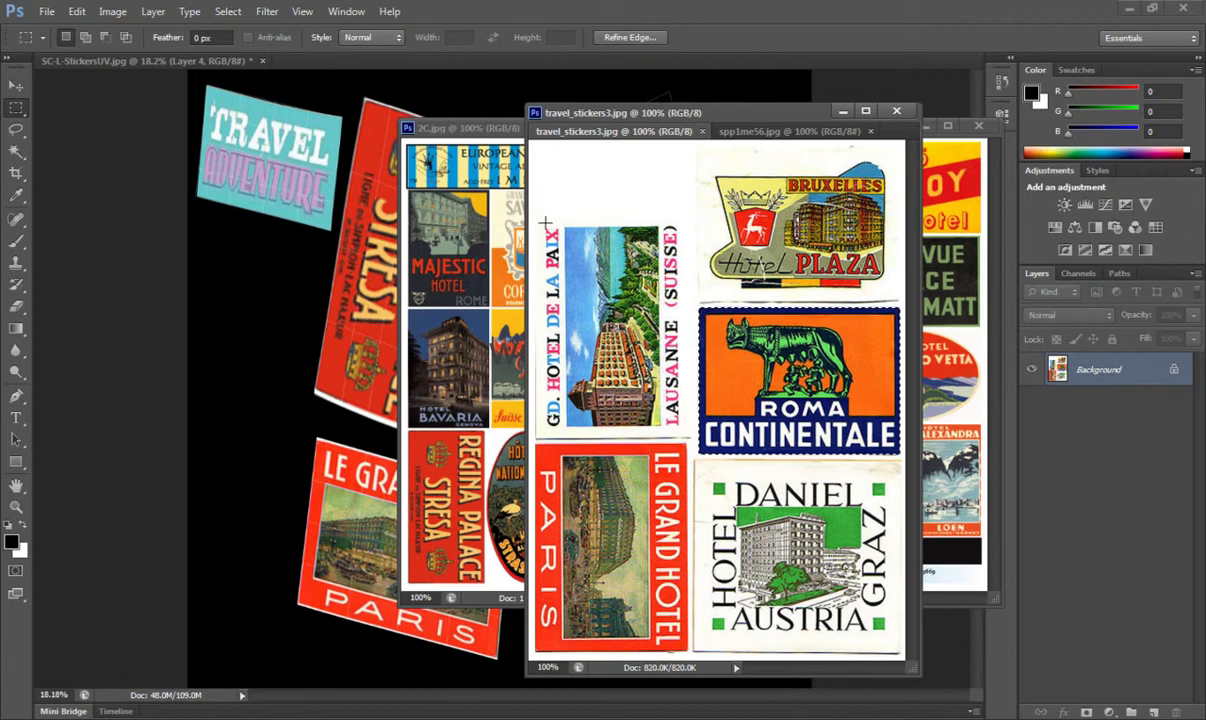
{"action": "left_click_drag", "start_coordinate": [542, 226], "coordinate": [684, 432]}
- Copy the selected Hotel de la Paix sticker into SC-L-StickersUV.jpg, moving the 2C.jpg window out of the way
{"action": "key", "text": "v"}
{"action": "left_click_drag", "start_coordinate": [579, 299], "coordinate": [430, 322]}
{"action": "left_click_drag", "start_coordinate": [748, 133], "coordinate": [918, 172]}
{"action": "left_click_drag", "start_coordinate": [638, 375], "coordinate": [450, 396]}
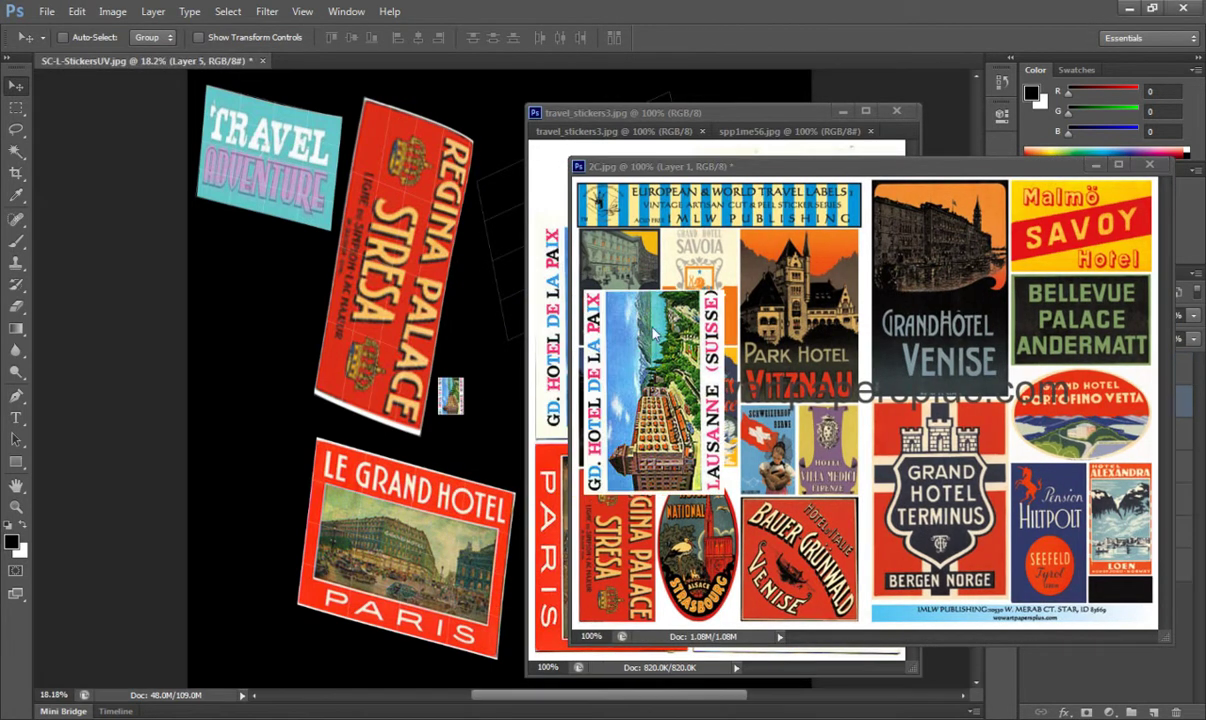
- Undo the stray sticker copy in 2C.jpg and clear the reference image windows from view
{"action": "key", "text": "ctrl+alt+z"}
{"action": "key", "text": "ctrl+alt+z"}
{"action": "key", "text": "ctrl+alt+z"}
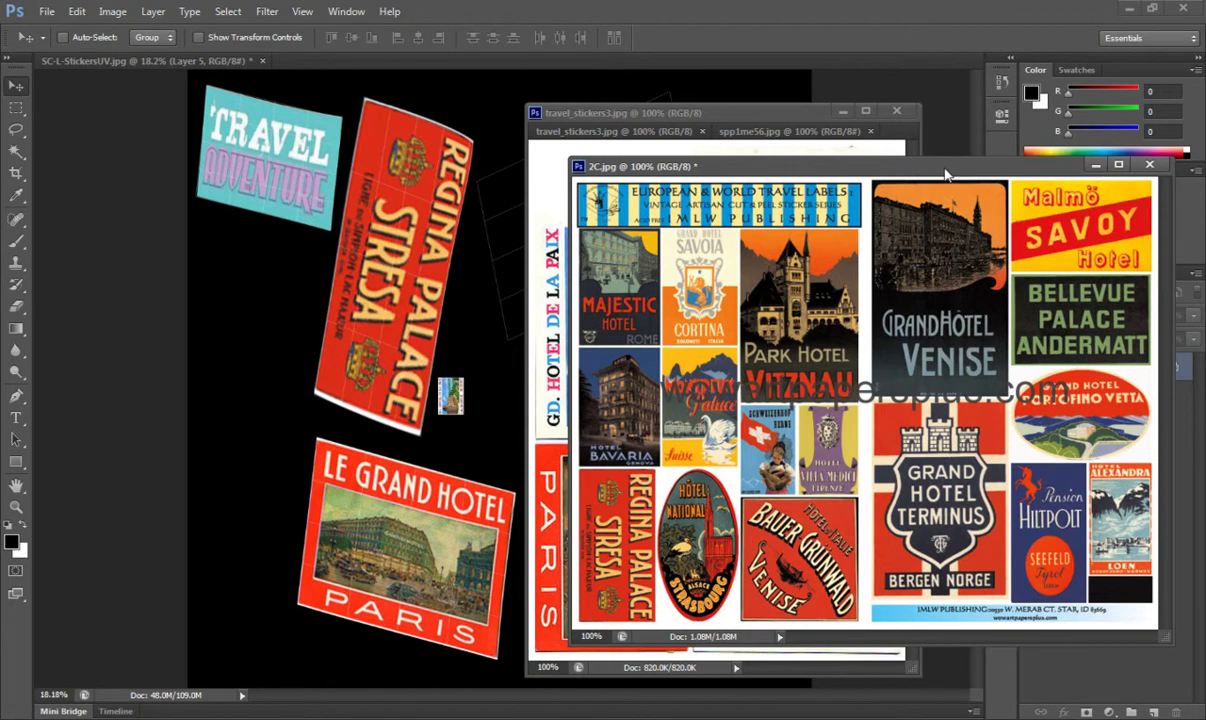
{"action": "key", "text": "ctrl+w"}
{"action": "key", "text": "ctrl+w"}
{"action": "key", "text": "ctrl+w"}
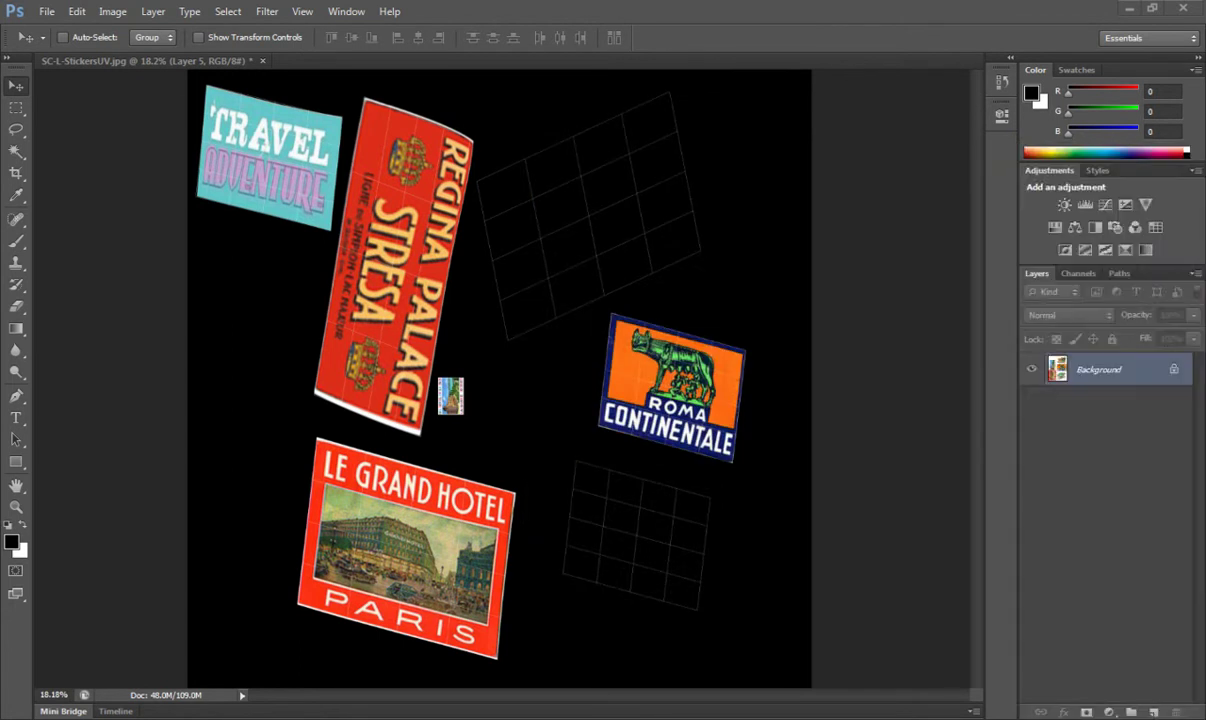
- Move the Hotel de la Paix sticker onto the empty grid below Roma Continentale and rotate it about 100.6°
{"action": "left_click_drag", "start_coordinate": [433, 381], "coordinate": [610, 518]}
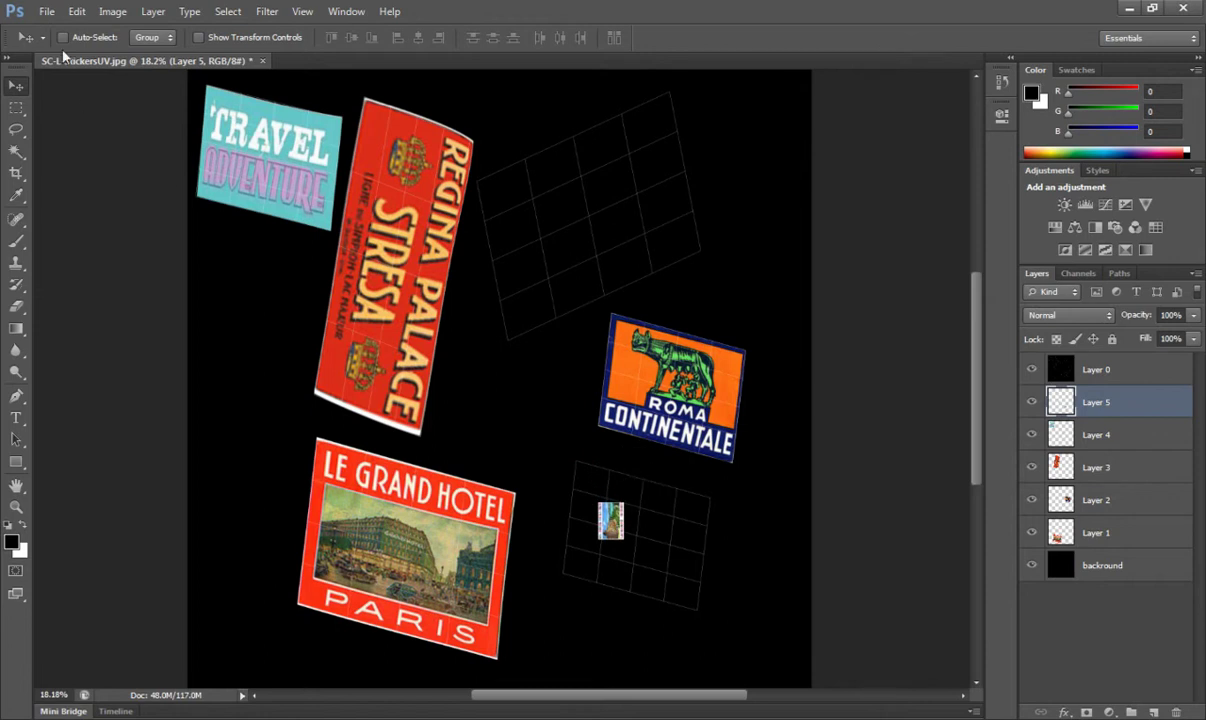
{"action": "left_click", "coordinate": [77, 11]}
{"action": "mouse_move", "coordinate": [150, 338]}
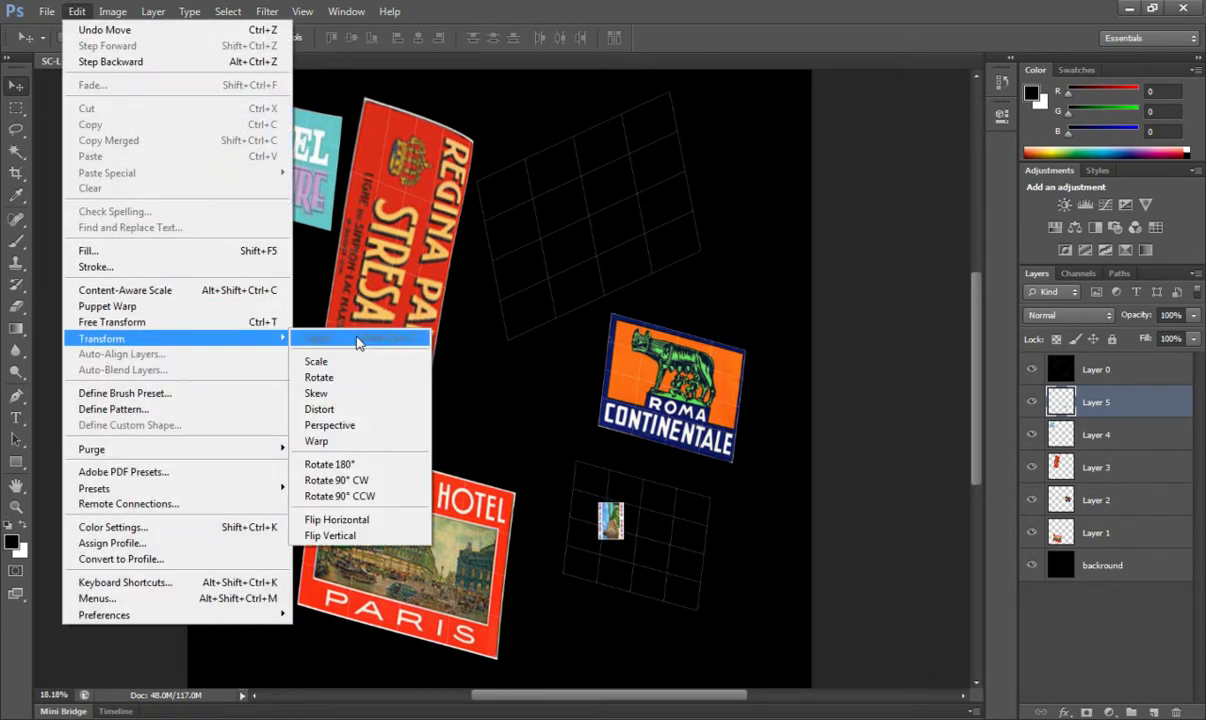
{"action": "left_click", "coordinate": [390, 378]}
{"action": "left_click_drag", "start_coordinate": [645, 506], "coordinate": [683, 609]}
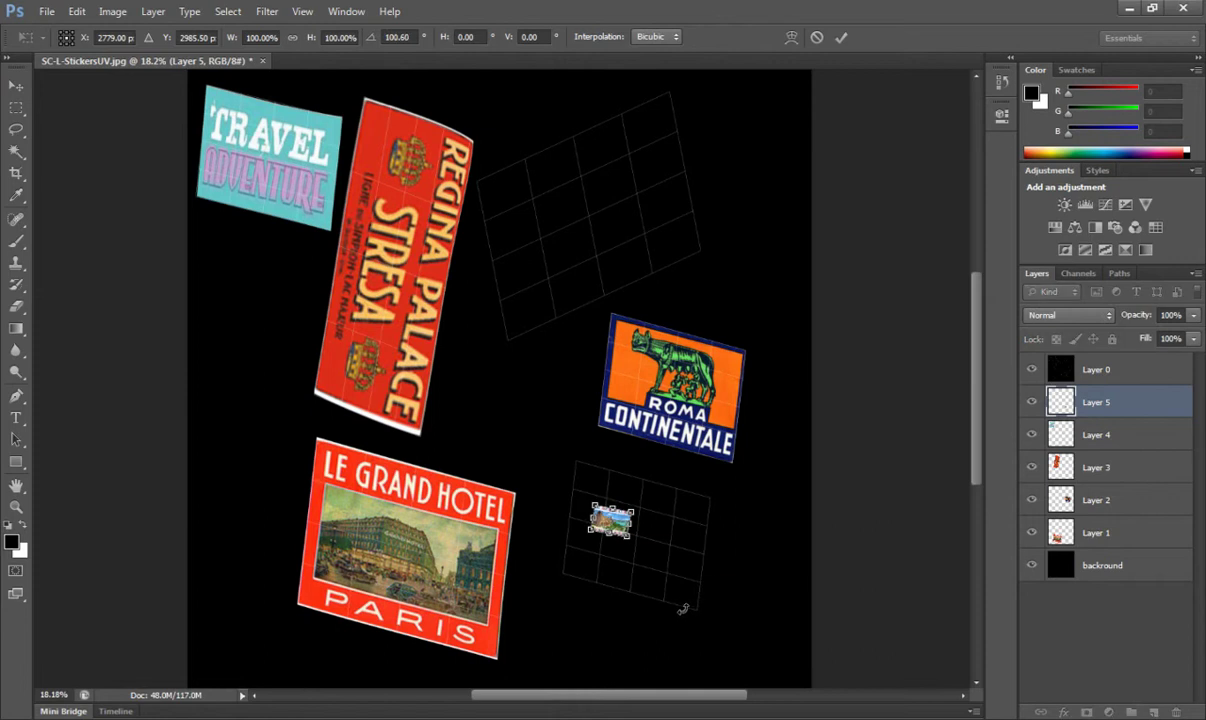
- Scale the Hotel de la Paix sticker to about 465% width and 385% height to cover the grid, and apply it
{"action": "left_click_drag", "start_coordinate": [632, 521], "coordinate": [710, 535]}
{"action": "left_click_drag", "start_coordinate": [591, 518], "coordinate": [641, 475]}
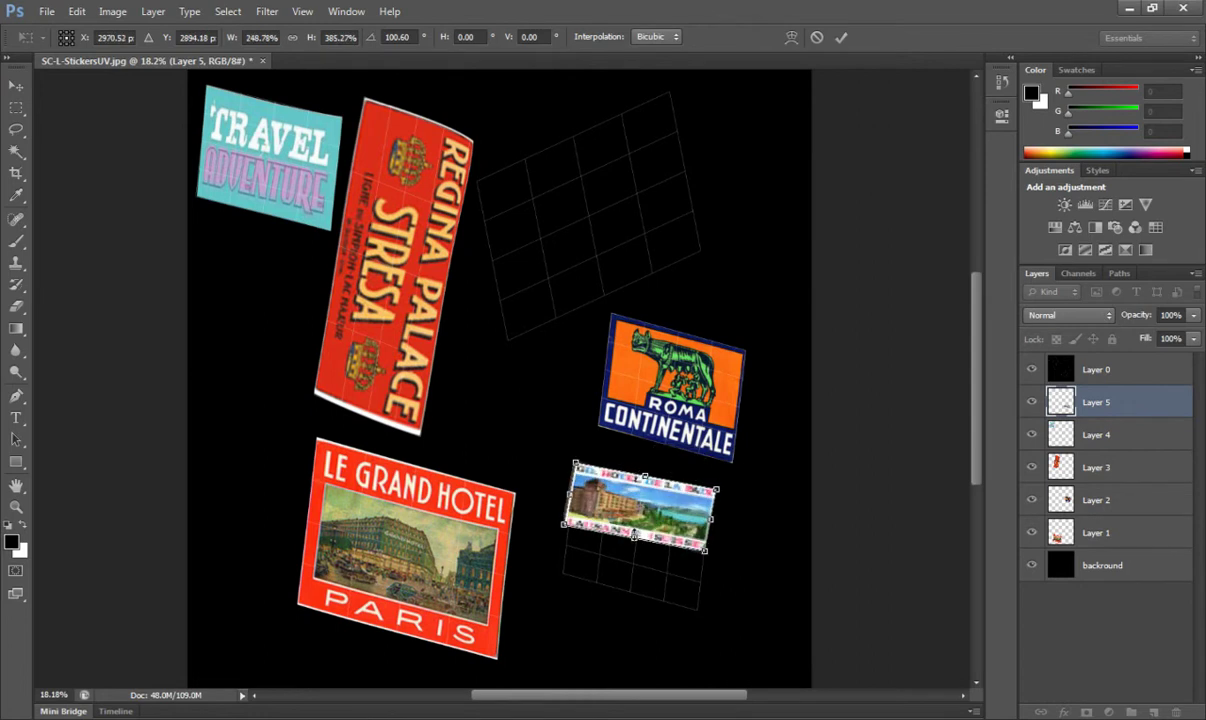
{"action": "left_click_drag", "start_coordinate": [631, 545], "coordinate": [602, 515]}
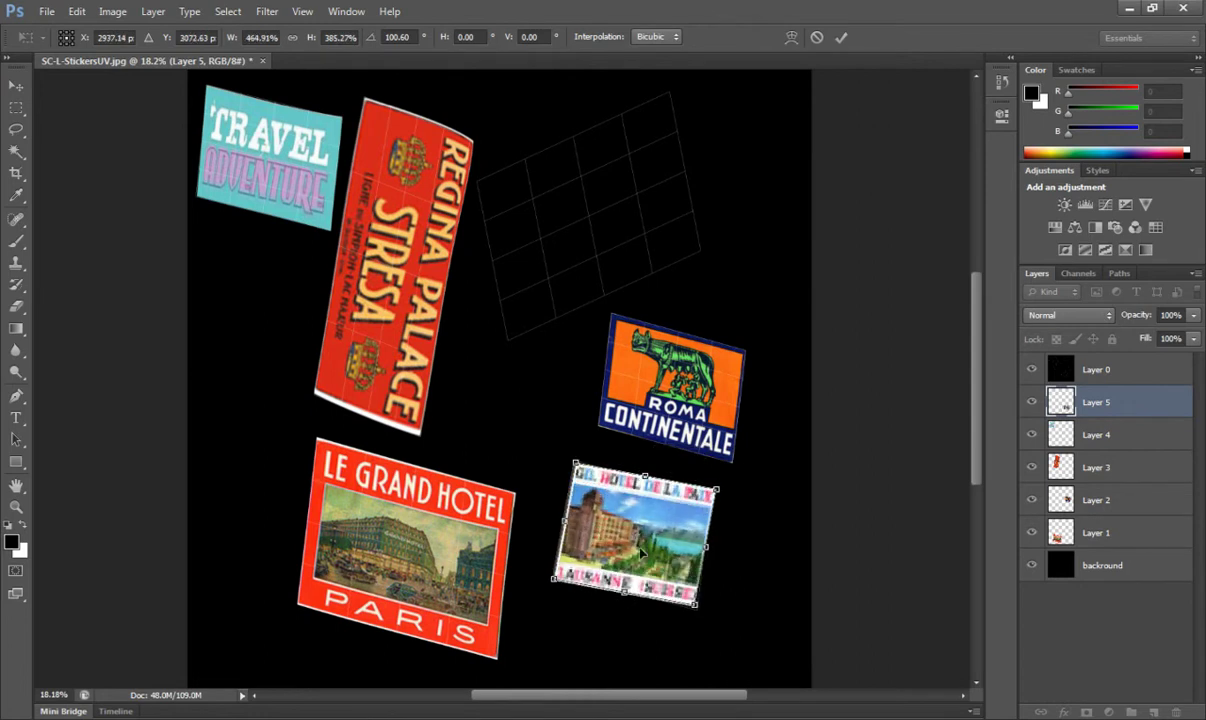
{"action": "key", "text": "Return"}
- Warp the Hotel de la Paix sticker's left edge and lower-left corner onto the UV grid outline
{"action": "scroll", "coordinate": [640, 600], "scroll_direction": "up", "scroll_amount": 3}
{"action": "scroll", "coordinate": [655, 590], "scroll_direction": "up", "scroll_amount": 2}
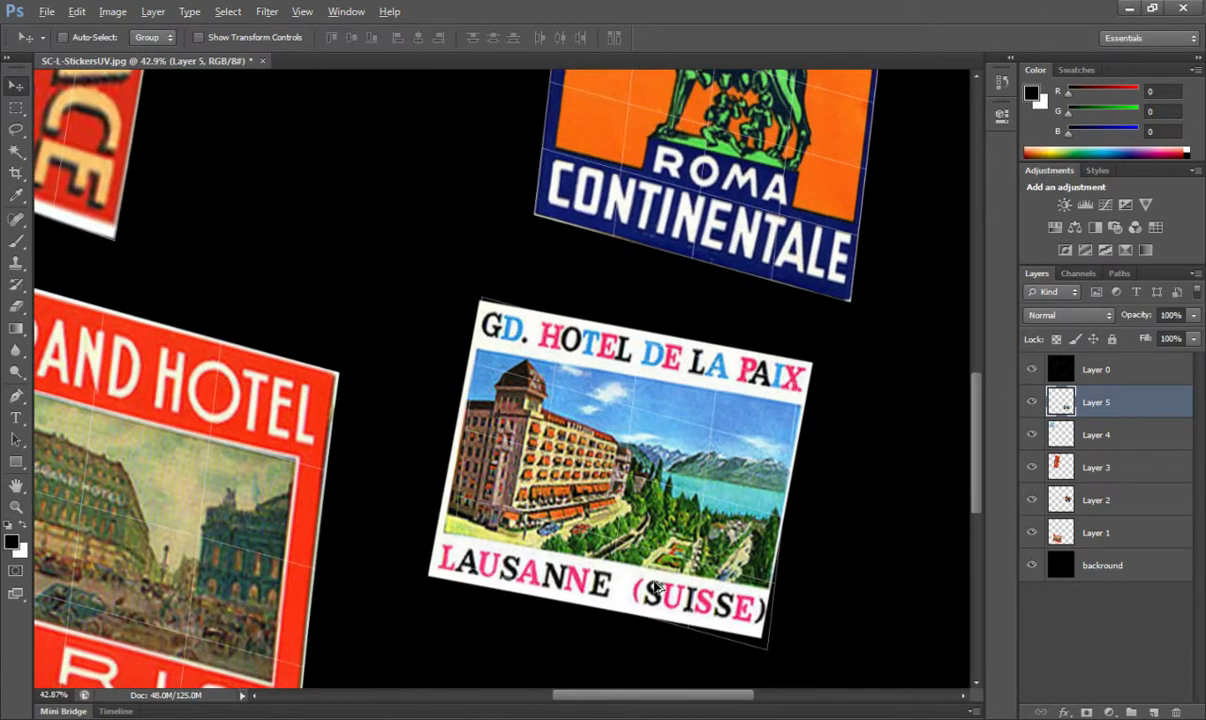
{"action": "left_click", "coordinate": [76, 11]}
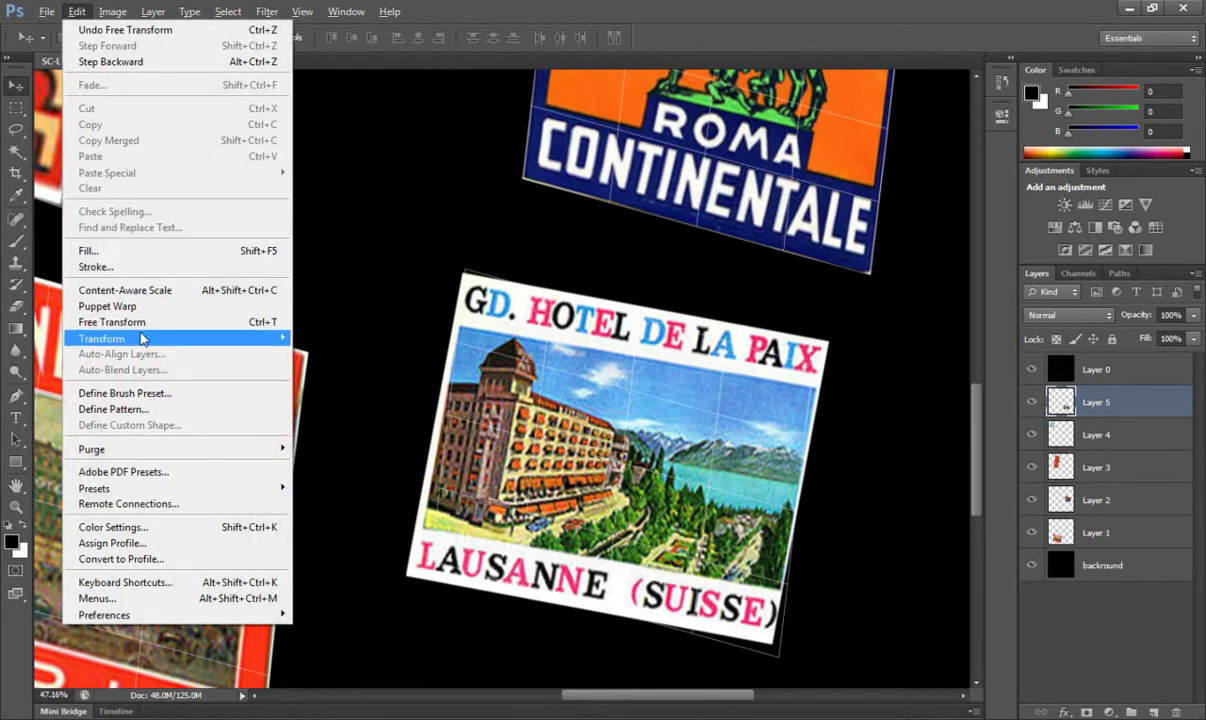
{"action": "mouse_move", "coordinate": [136, 338]}
{"action": "left_click", "coordinate": [352, 441]}
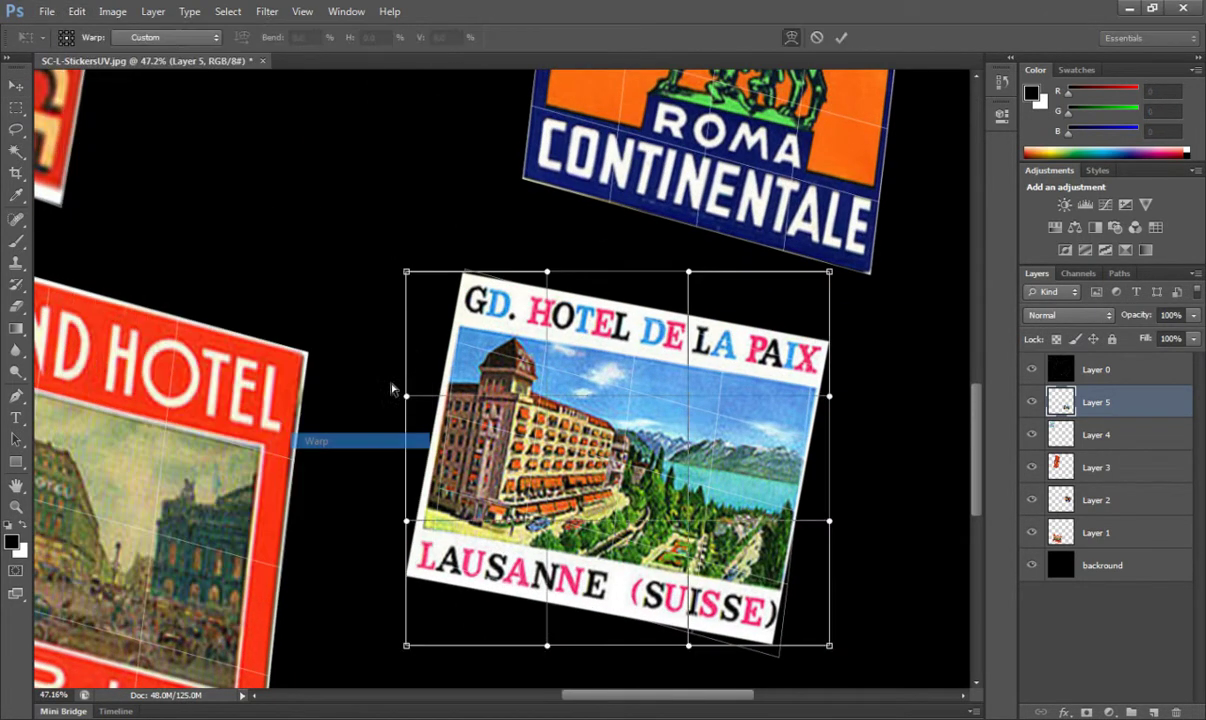
{"action": "mouse_move", "coordinate": [408, 273]}
{"action": "left_mouse_down"}
{"action": "mouse_move", "coordinate": [425, 266]}
{"action": "mouse_move", "coordinate": [411, 269]}
{"action": "left_mouse_up"}
{"action": "left_click_drag", "start_coordinate": [403, 398], "coordinate": [423, 404]}
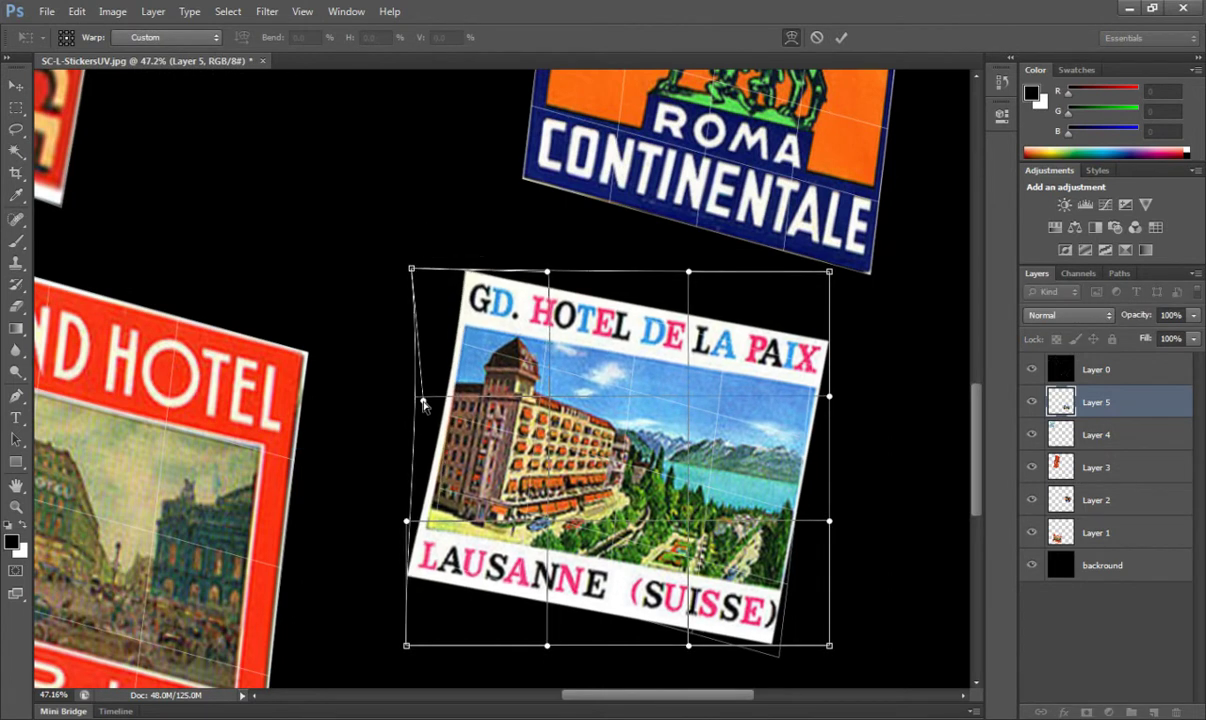
{"action": "left_click_drag", "start_coordinate": [406, 527], "coordinate": [432, 527]}
{"action": "left_click_drag", "start_coordinate": [405, 641], "coordinate": [429, 620]}
{"action": "mouse_move", "coordinate": [547, 645]}
{"action": "left_mouse_down"}
{"action": "mouse_move", "coordinate": [553, 623]}
{"action": "mouse_move", "coordinate": [546, 645]}
{"action": "left_mouse_up"}
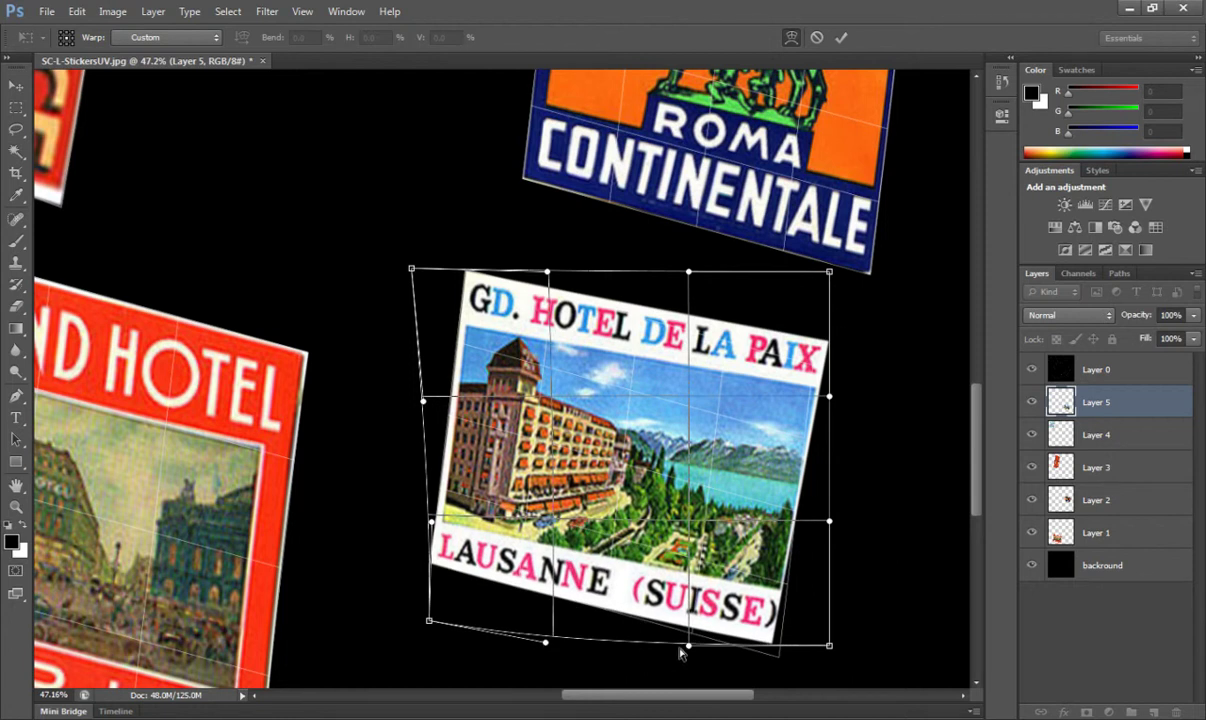
- Warp the Hotel de la Paix sticker's right and top edges to match the UV grid and apply the warp
{"action": "left_click_drag", "start_coordinate": [826, 650], "coordinate": [842, 664]}
{"action": "mouse_move", "coordinate": [836, 530]}
{"action": "left_mouse_down"}
{"action": "mouse_move", "coordinate": [818, 525]}
{"action": "mouse_move", "coordinate": [825, 516]}
{"action": "left_mouse_up"}
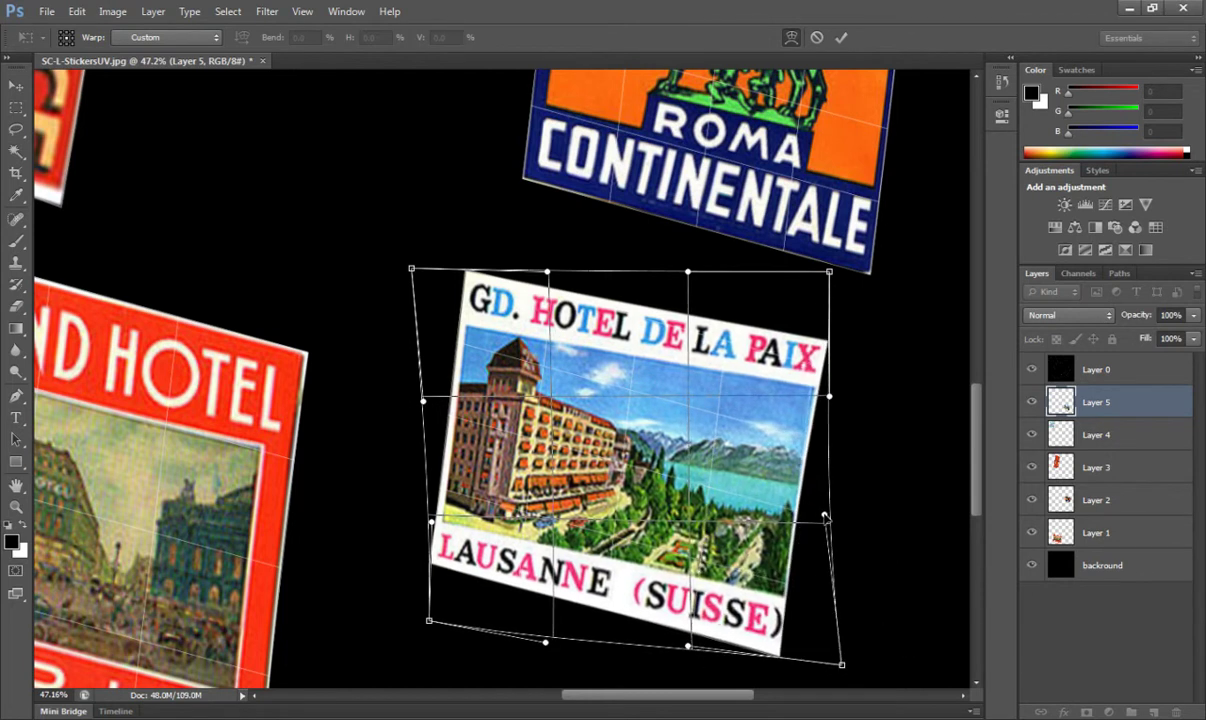
{"action": "left_click_drag", "start_coordinate": [831, 396], "coordinate": [812, 396]}
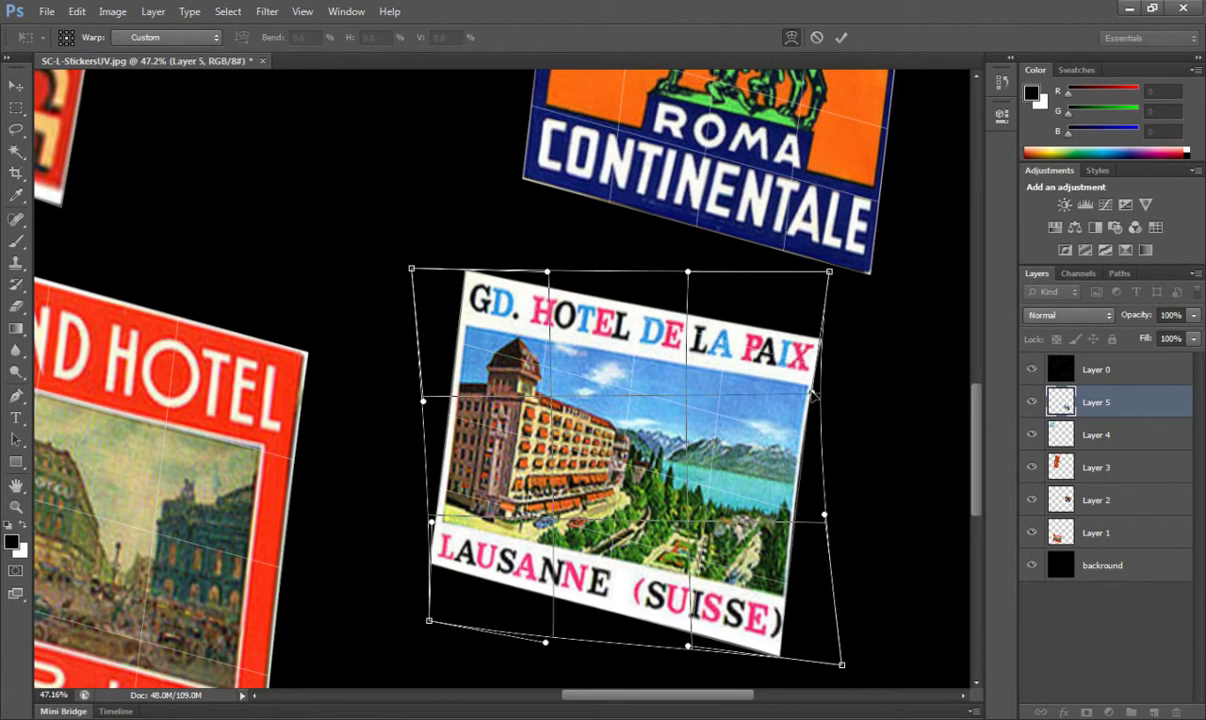
{"action": "left_click_drag", "start_coordinate": [829, 271], "coordinate": [817, 320]}
{"action": "mouse_move", "coordinate": [688, 272]}
{"action": "left_mouse_down"}
{"action": "mouse_move", "coordinate": [685, 311]}
{"action": "mouse_move", "coordinate": [687, 289]}
{"action": "left_mouse_up"}
{"action": "mouse_move", "coordinate": [546, 271]}
{"action": "left_mouse_down"}
{"action": "mouse_move", "coordinate": [541, 298]}
{"action": "mouse_move", "coordinate": [543, 270]}
{"action": "left_mouse_up"}
{"action": "mouse_move", "coordinate": [411, 269]}
{"action": "left_mouse_down"}
{"action": "mouse_move", "coordinate": [431, 268]}
{"action": "mouse_move", "coordinate": [411, 269]}
{"action": "left_mouse_up"}
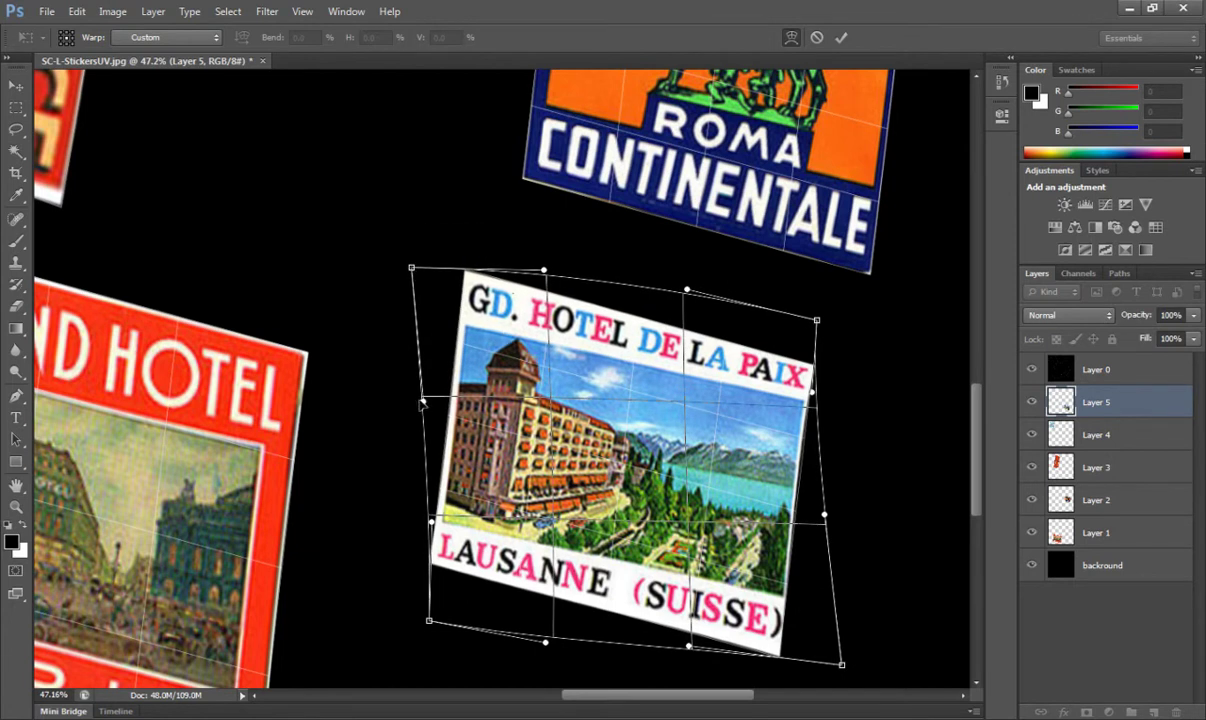
{"action": "left_click_drag", "start_coordinate": [422, 403], "coordinate": [418, 402]}
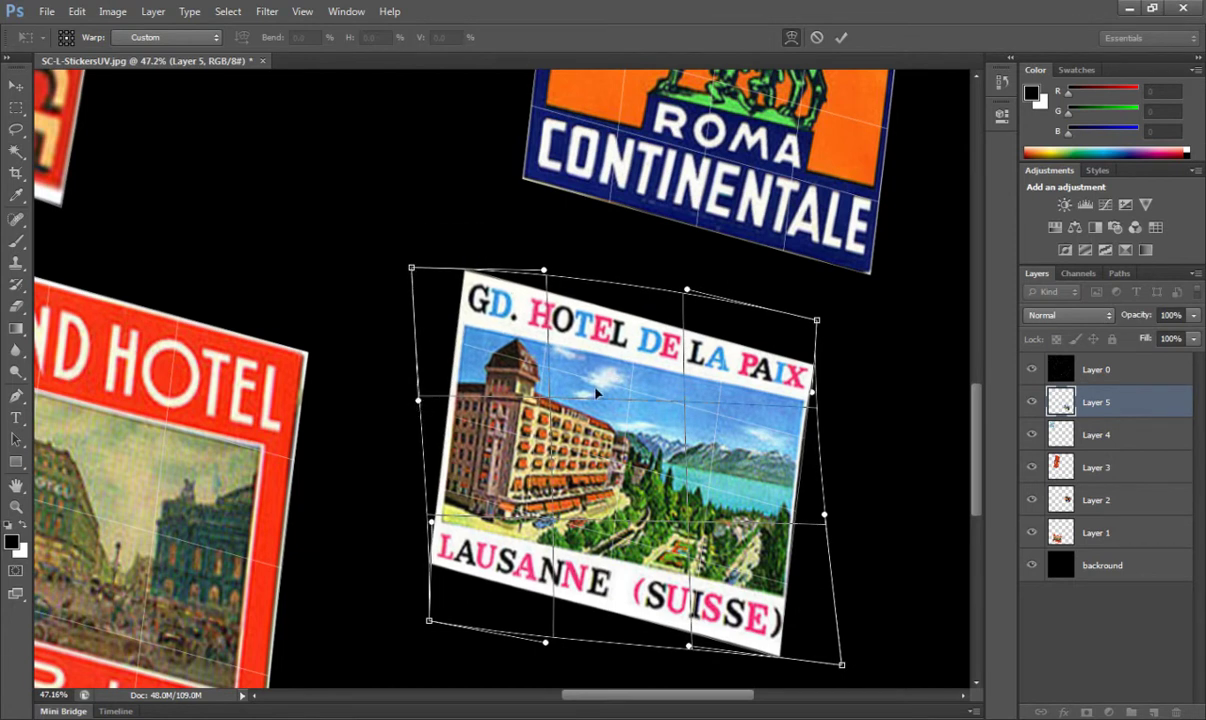
{"action": "key", "text": "Return"}
- Hide the UV grid overlay on Layer 0 so only the stickers show over the black background
{"action": "scroll", "coordinate": [636, 415], "scroll_direction": "down", "scroll_amount": 1}
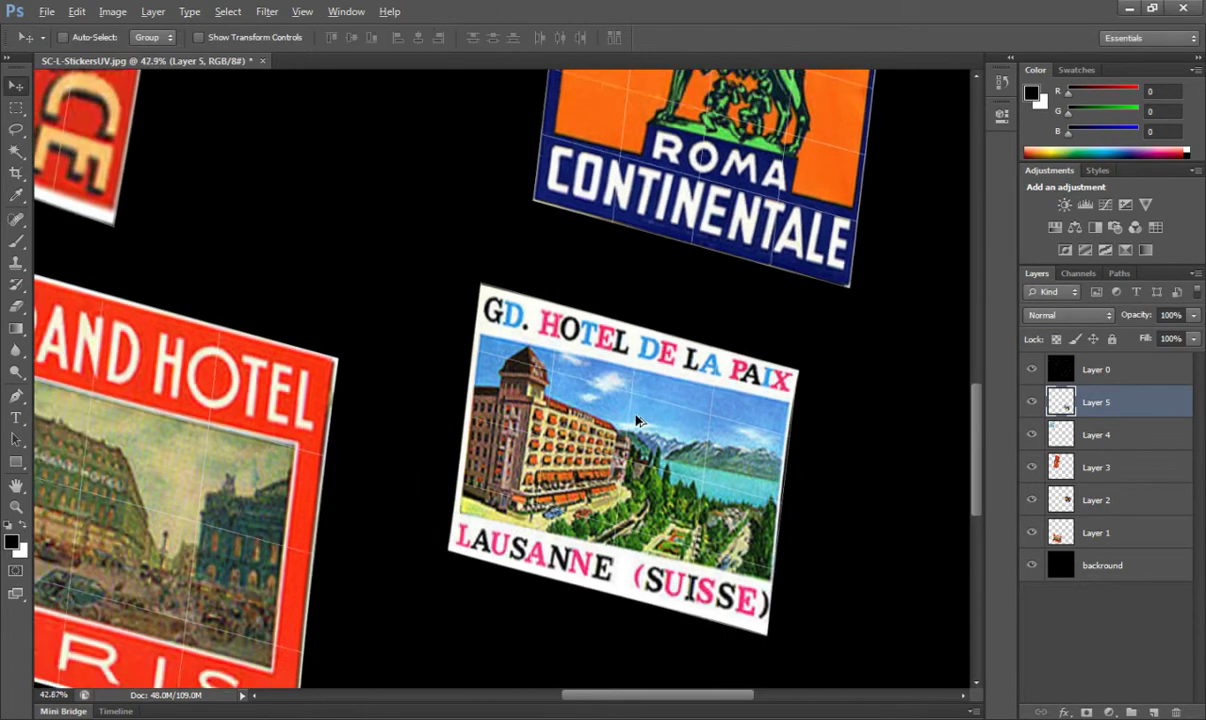
{"action": "scroll", "coordinate": [636, 415], "scroll_direction": "down", "scroll_amount": 3}
{"action": "left_click", "coordinate": [1032, 370]}
{"action": "scroll", "coordinate": [536, 300], "scroll_direction": "down", "scroll_amount": 2}
{"action": "scroll", "coordinate": [530, 296], "scroll_direction": "up", "scroll_amount": 2}
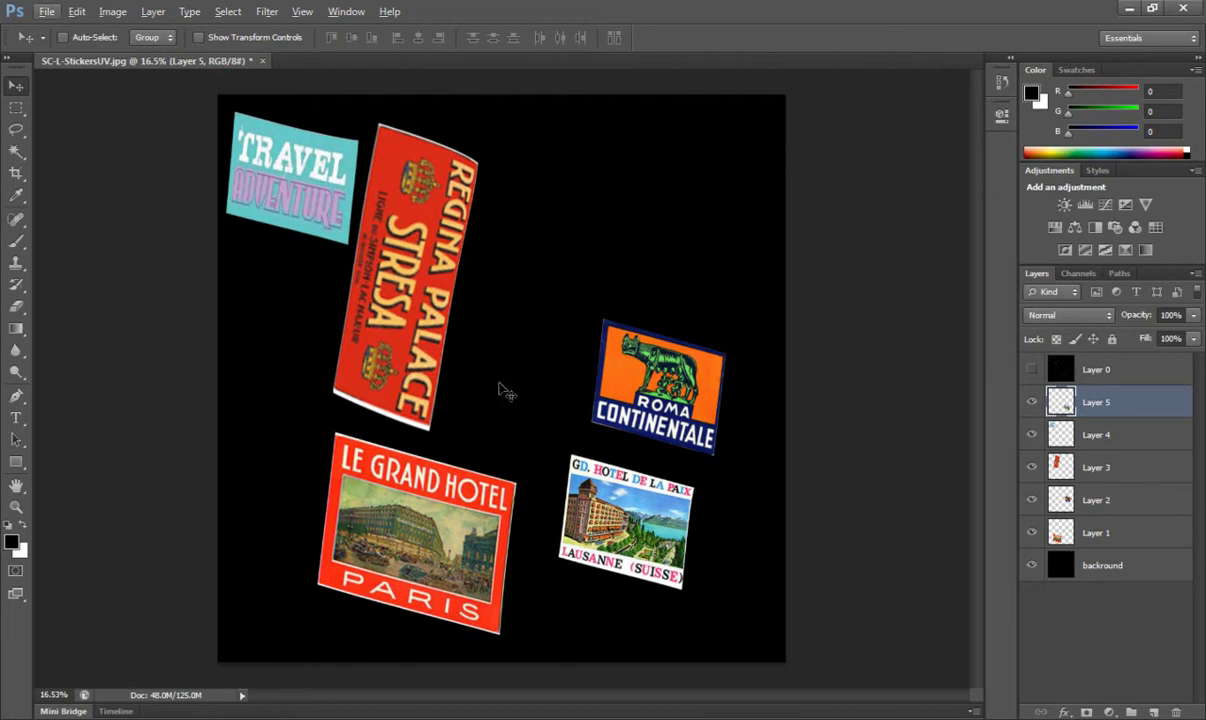
- Set up saving a layered Photoshop (PSD) version into the sourceimages folder of the CgTuts-Car project
{"action": "left_click", "coordinate": [46, 16]}
{"action": "left_click", "coordinate": [100, 218]}
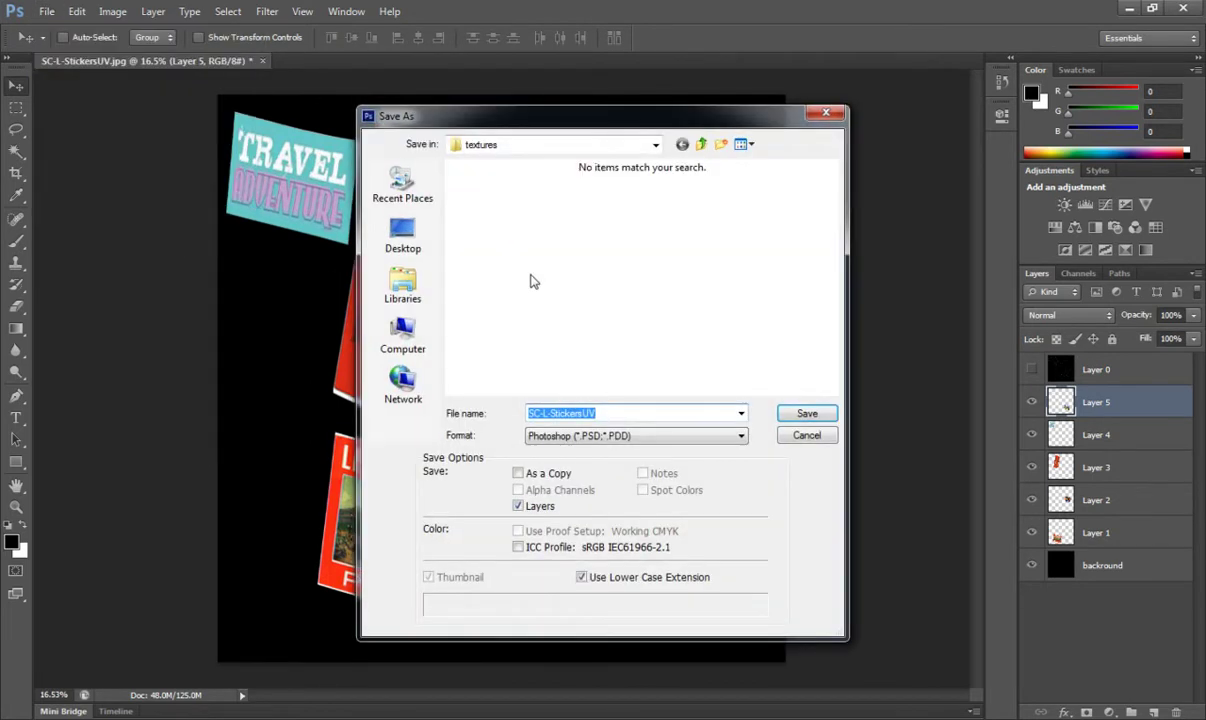
{"action": "left_click", "coordinate": [592, 436]}
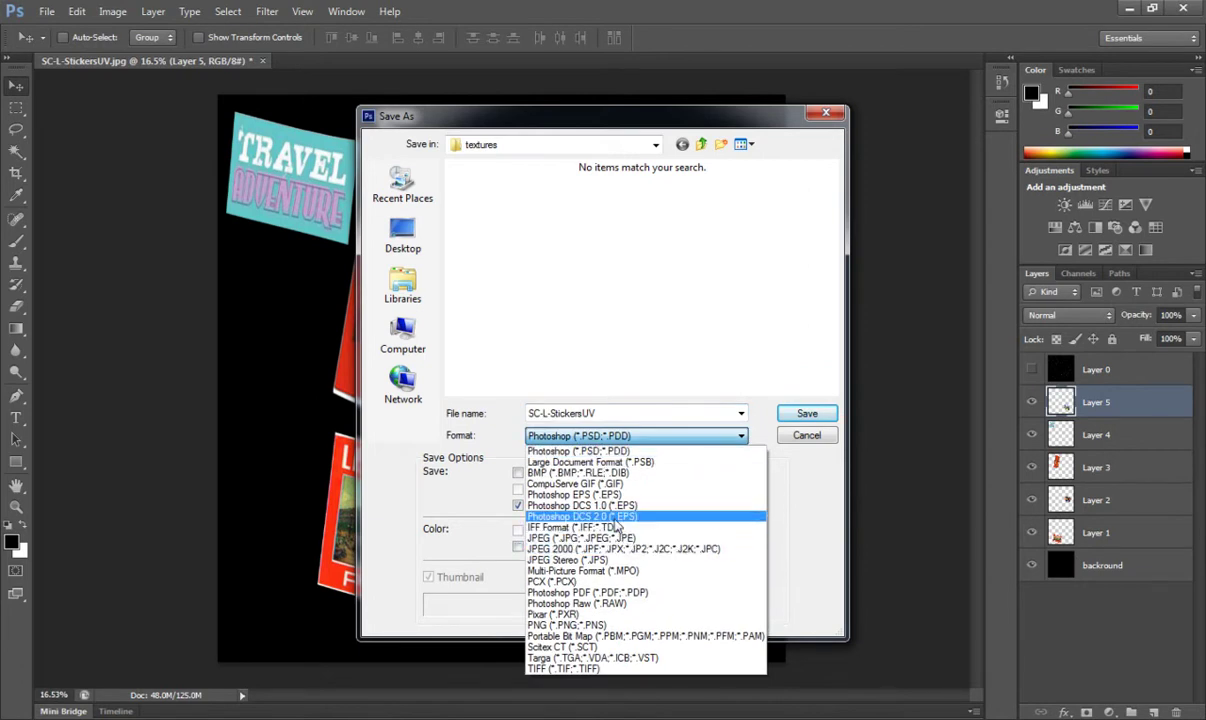
{"action": "left_click", "coordinate": [582, 452]}
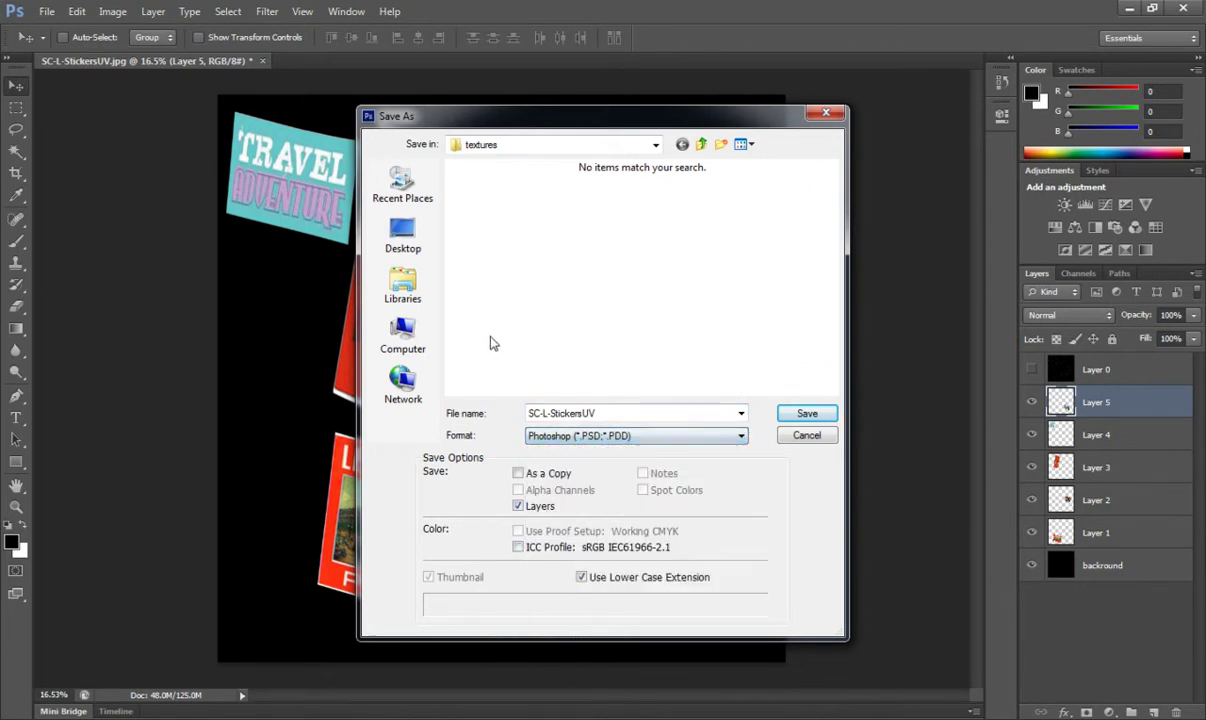
{"action": "left_click", "coordinate": [655, 145]}
{"action": "left_click", "coordinate": [584, 323]}
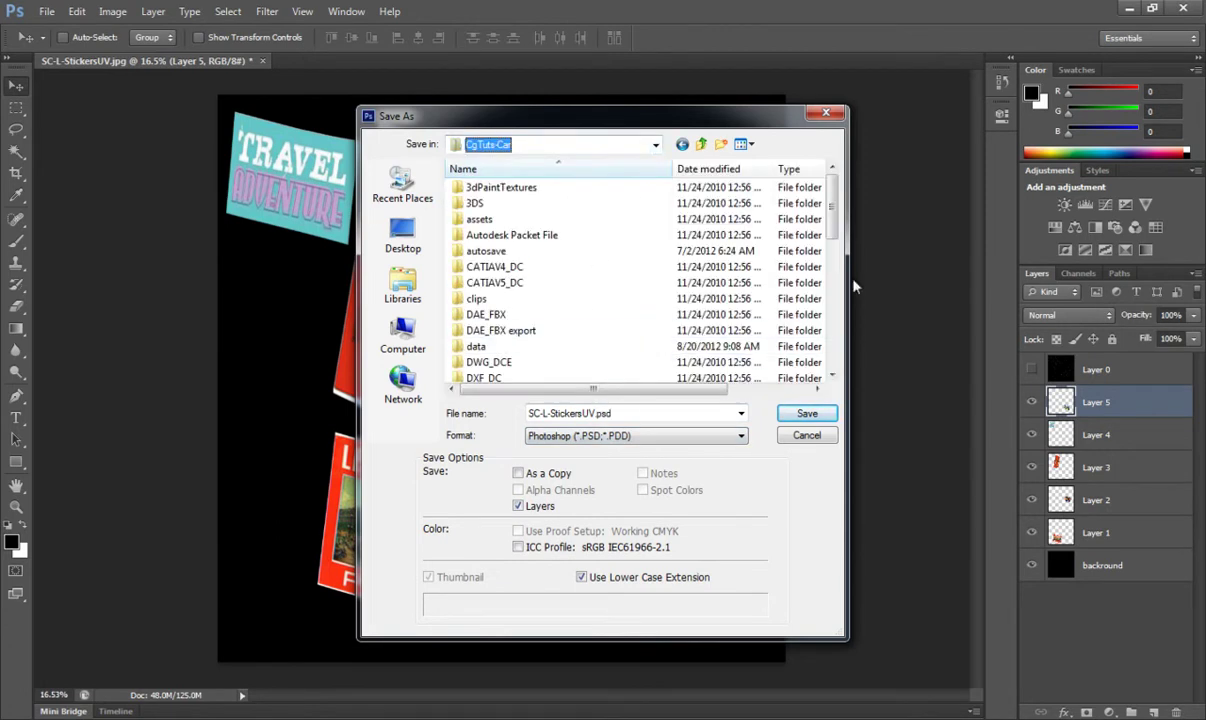
{"action": "left_click_drag", "start_coordinate": [833, 222], "coordinate": [833, 318]}
{"action": "double_click", "coordinate": [507, 314]}
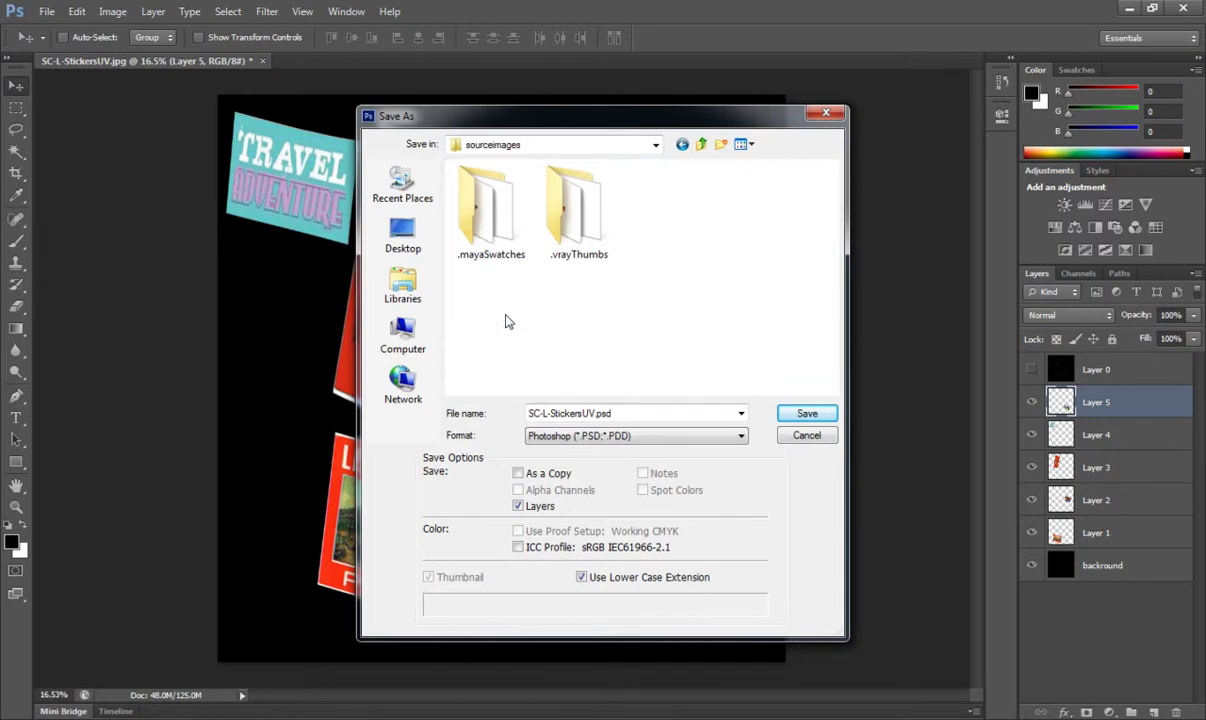
- Name the file StickersTexture and save it with Maximize Compatibility enabled
{"action": "left_click", "coordinate": [626, 414]}
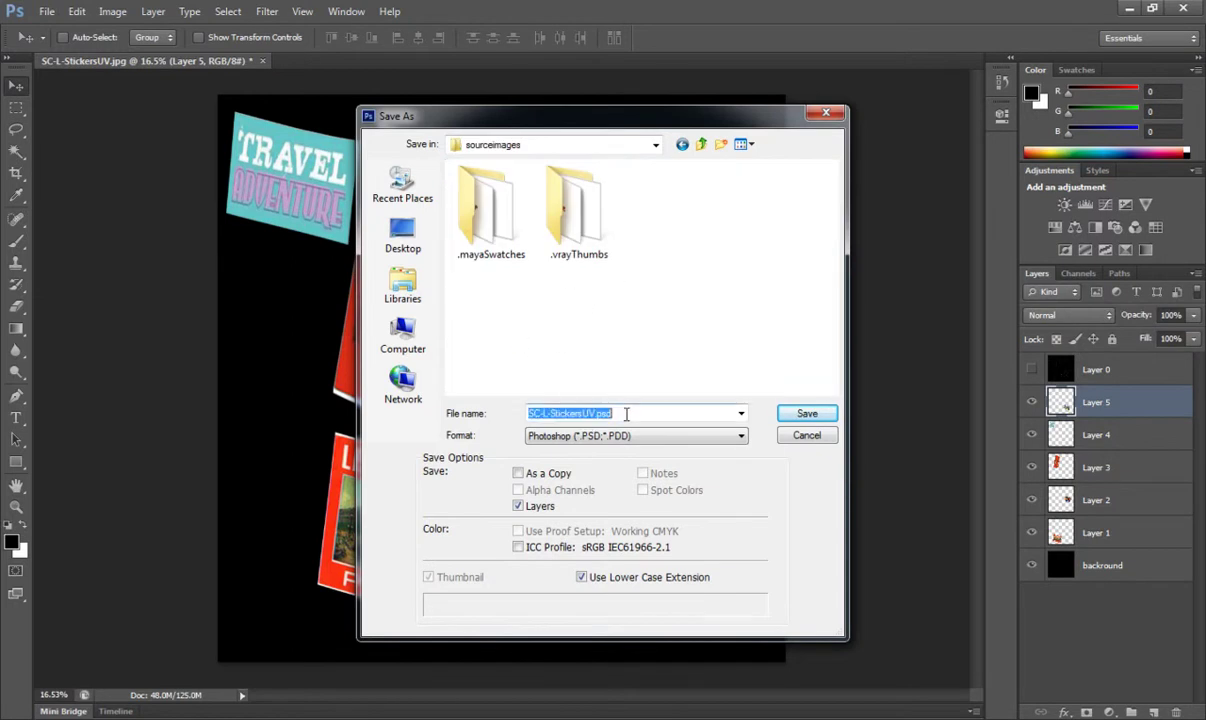
{"action": "type", "text": "StickersTexture"}
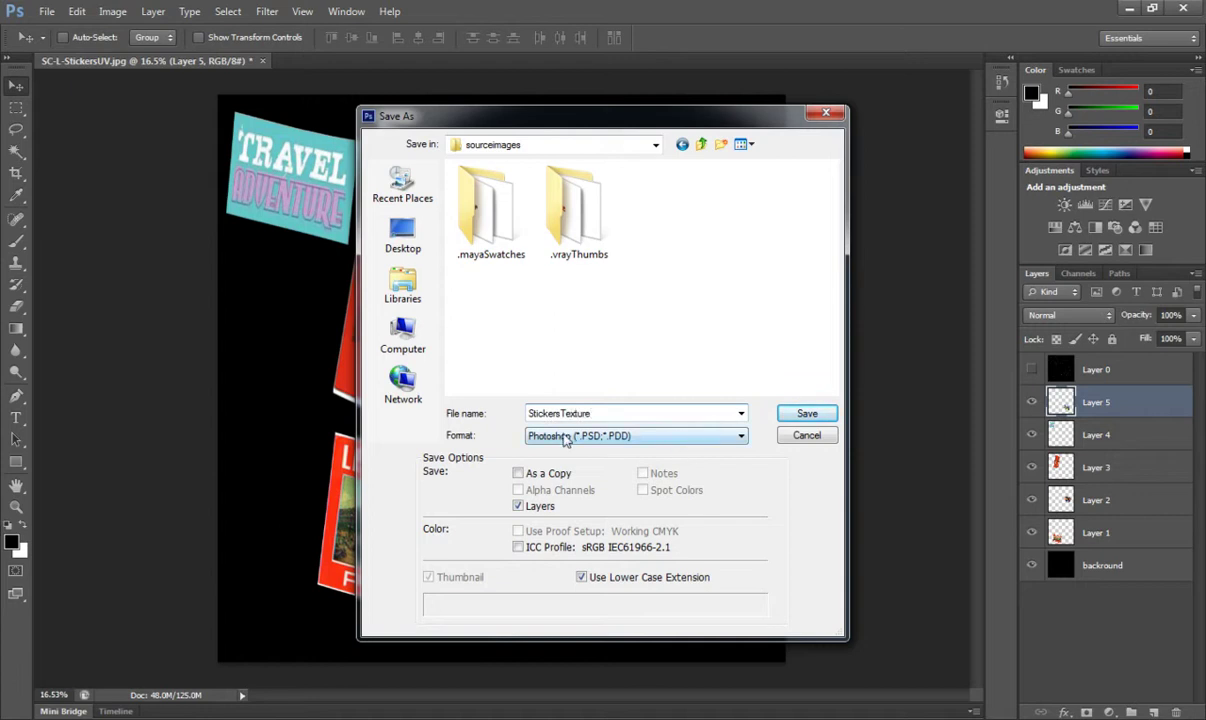
{"action": "left_click", "coordinate": [806, 413]}
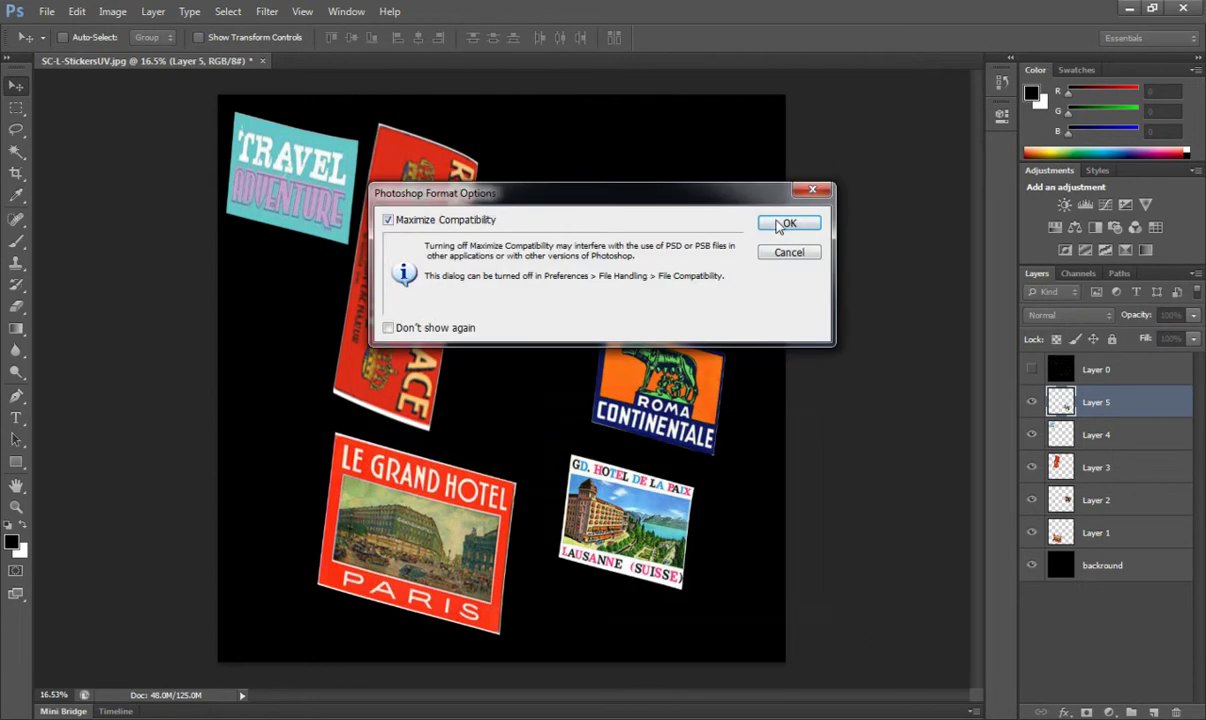
{"action": "left_click", "coordinate": [786, 223]}
- Save a JPEG copy of the texture as StickersTexture.jpg in the sourceimages folder
{"action": "left_click", "coordinate": [46, 11]}
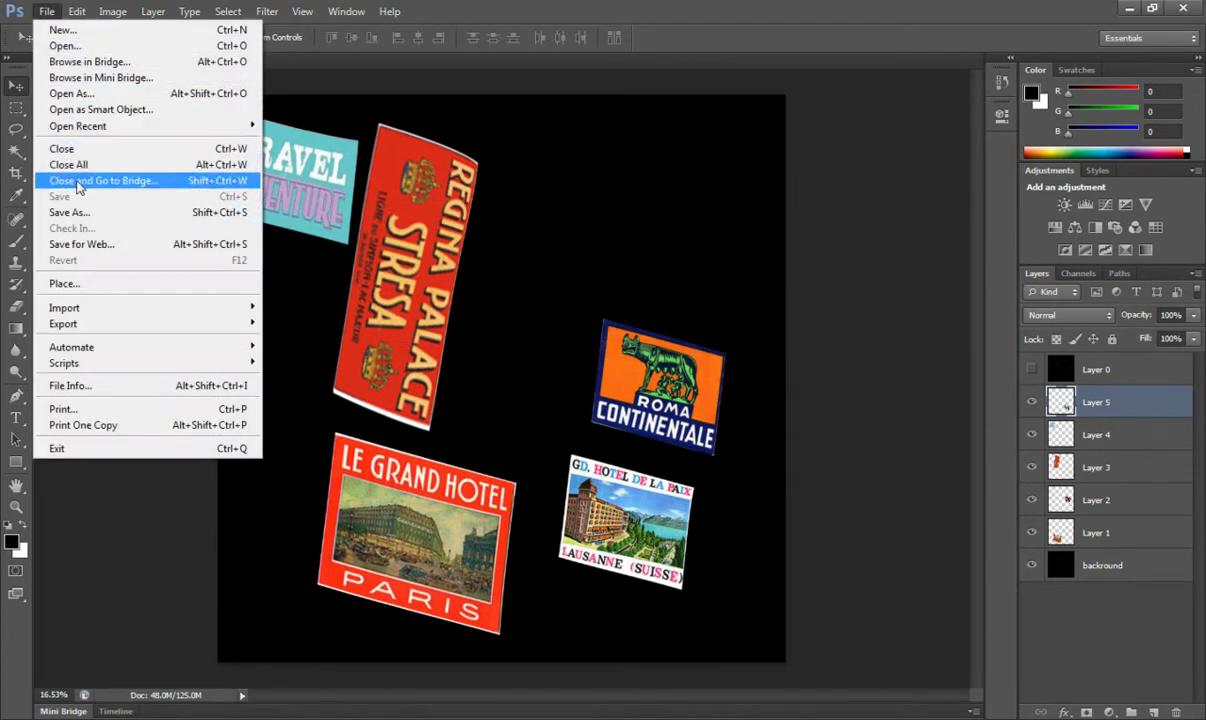
{"action": "left_click", "coordinate": [69, 212]}
{"action": "left_click", "coordinate": [615, 435]}
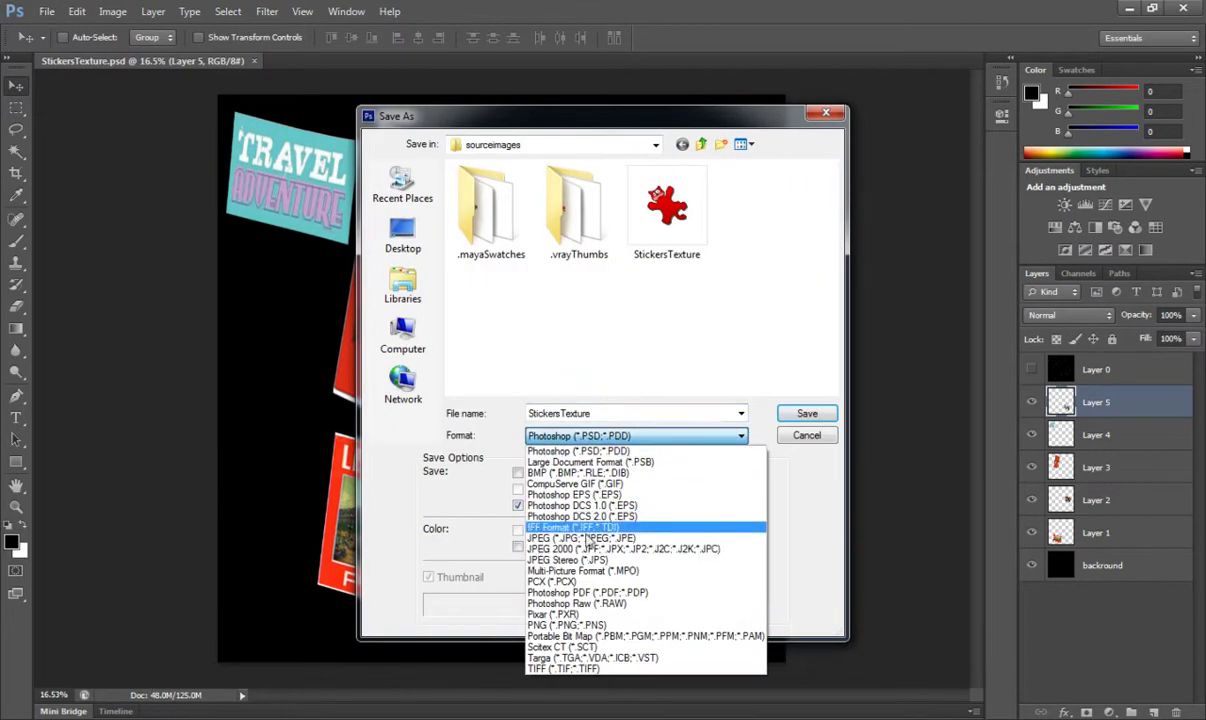
{"action": "left_click", "coordinate": [589, 538]}
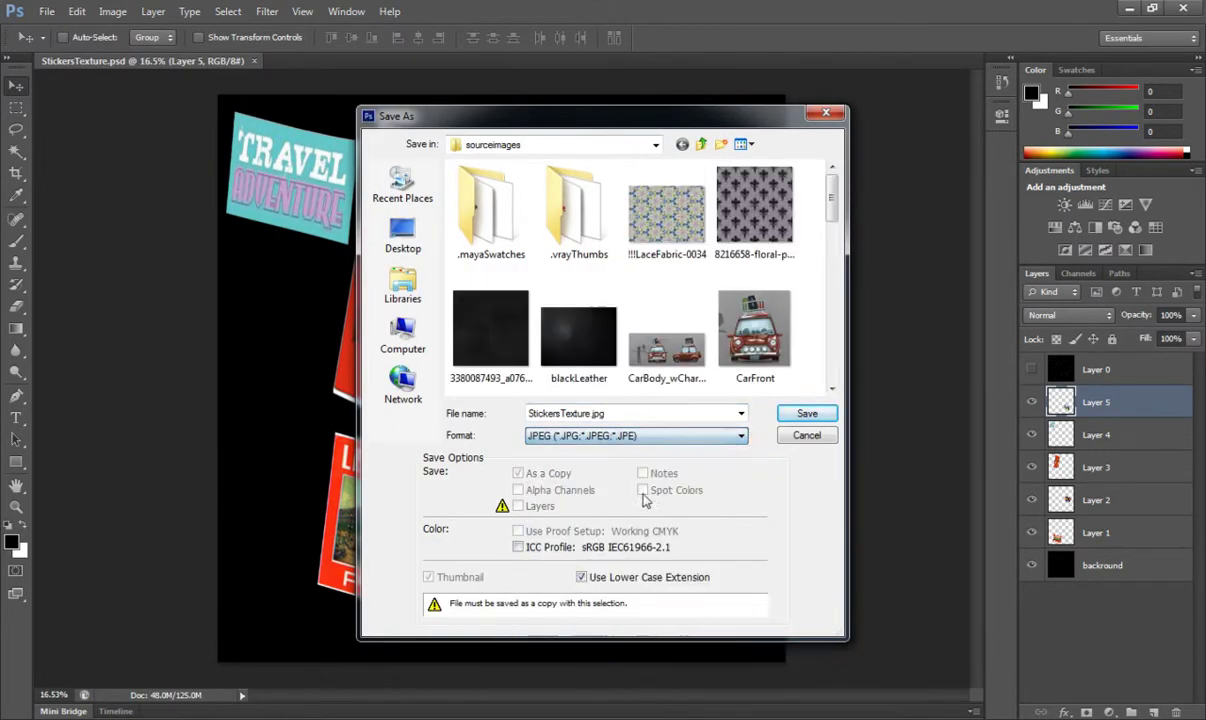
{"action": "left_click", "coordinate": [807, 414]}
{"action": "left_click", "coordinate": [698, 192]}
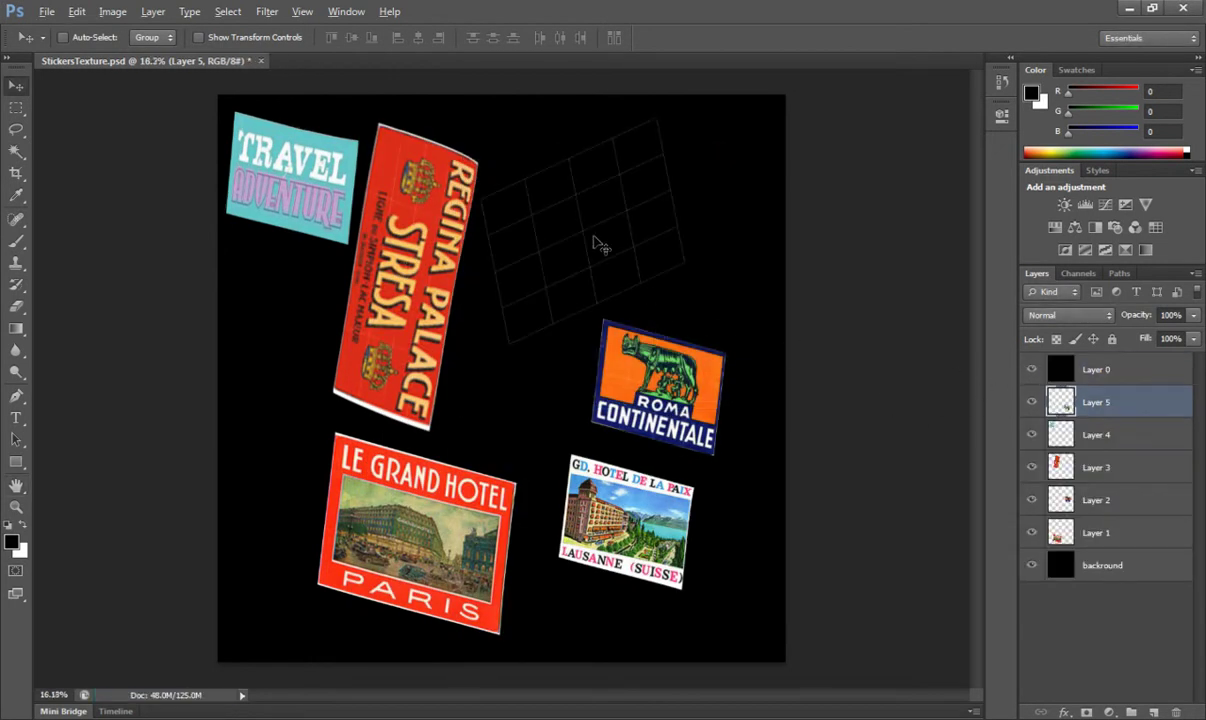
- Show the UV grid overlay on Layer 0 and bring up the spp1me56.jpg sticker sheet beside the empty grid
{"action": "scroll", "coordinate": [600, 245], "scroll_direction": "up", "scroll_amount": 5}
{"action": "left_click_drag", "start_coordinate": [584, 264], "coordinate": [577, 317]}
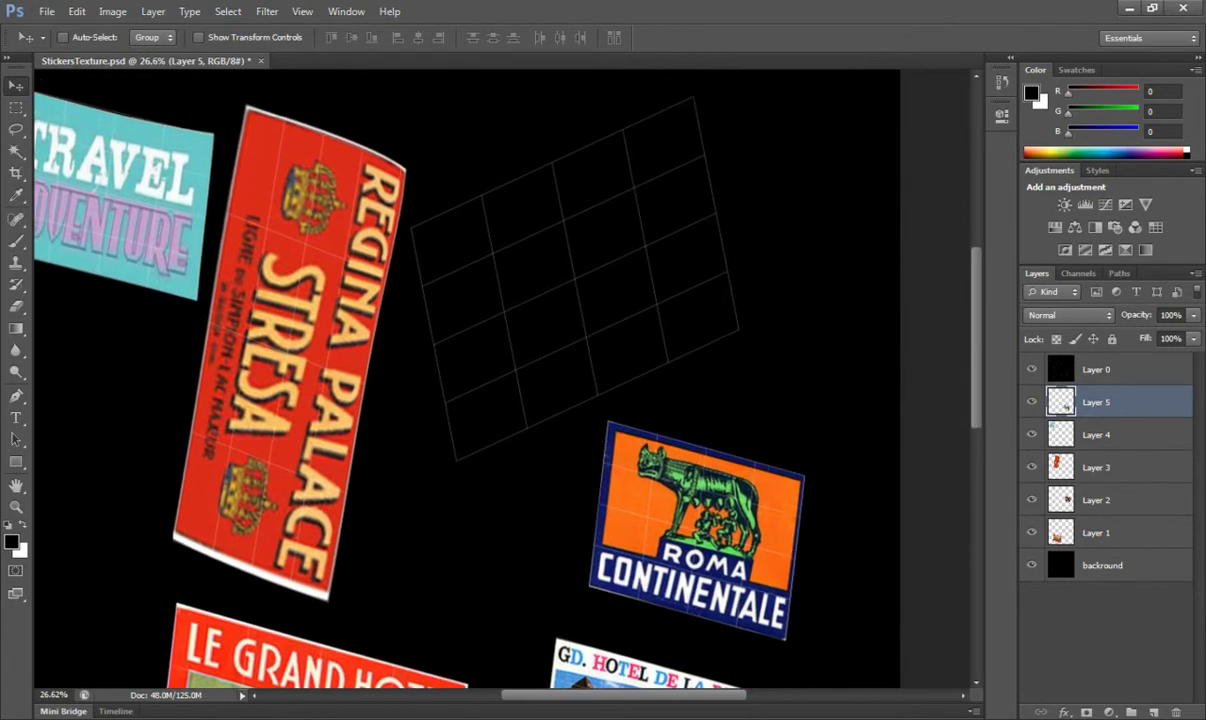
{"action": "key", "text": "ctrl+Tab"}
{"action": "left_click_drag", "start_coordinate": [932, 110], "coordinate": [717, 113]}
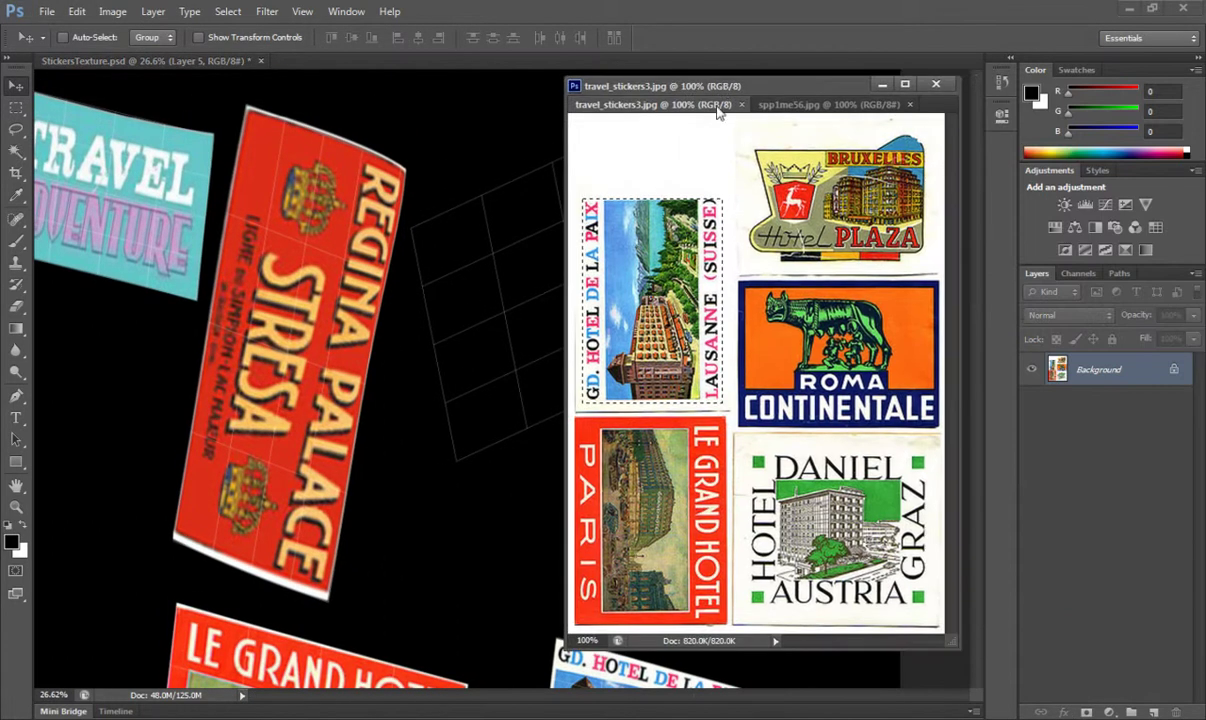
{"action": "left_click", "coordinate": [762, 104]}
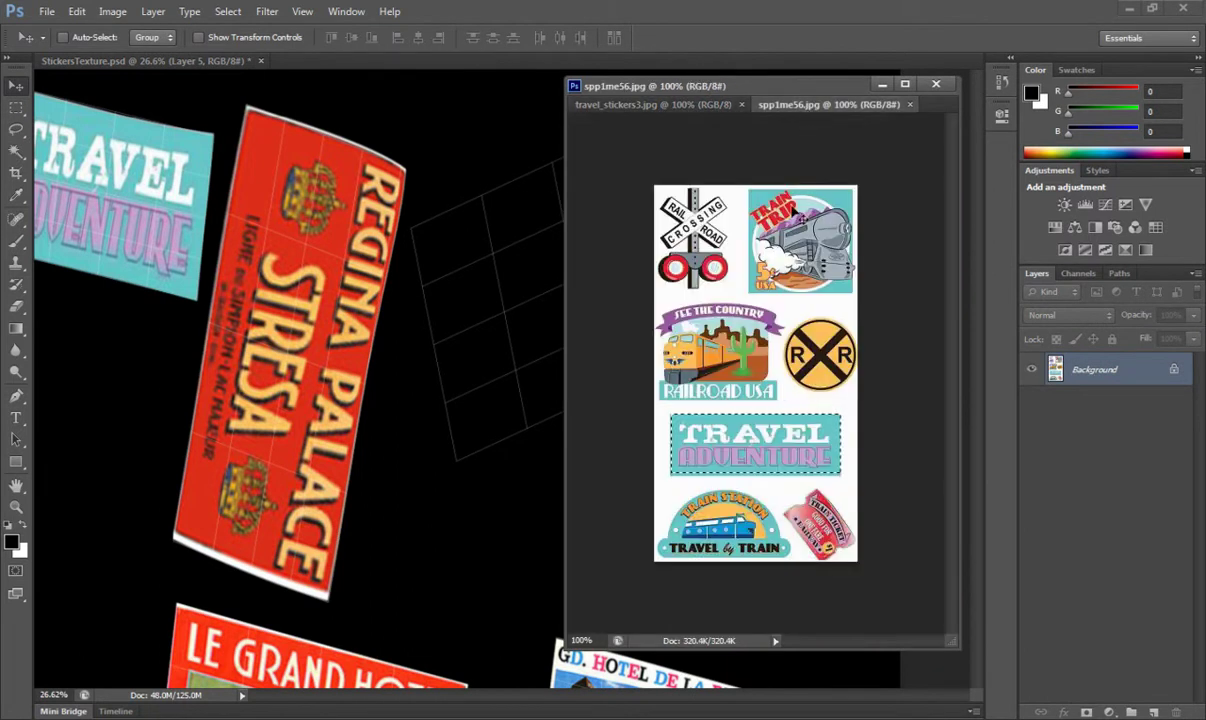
{"action": "scroll", "coordinate": [770, 305], "scroll_direction": "up", "scroll_amount": 3}
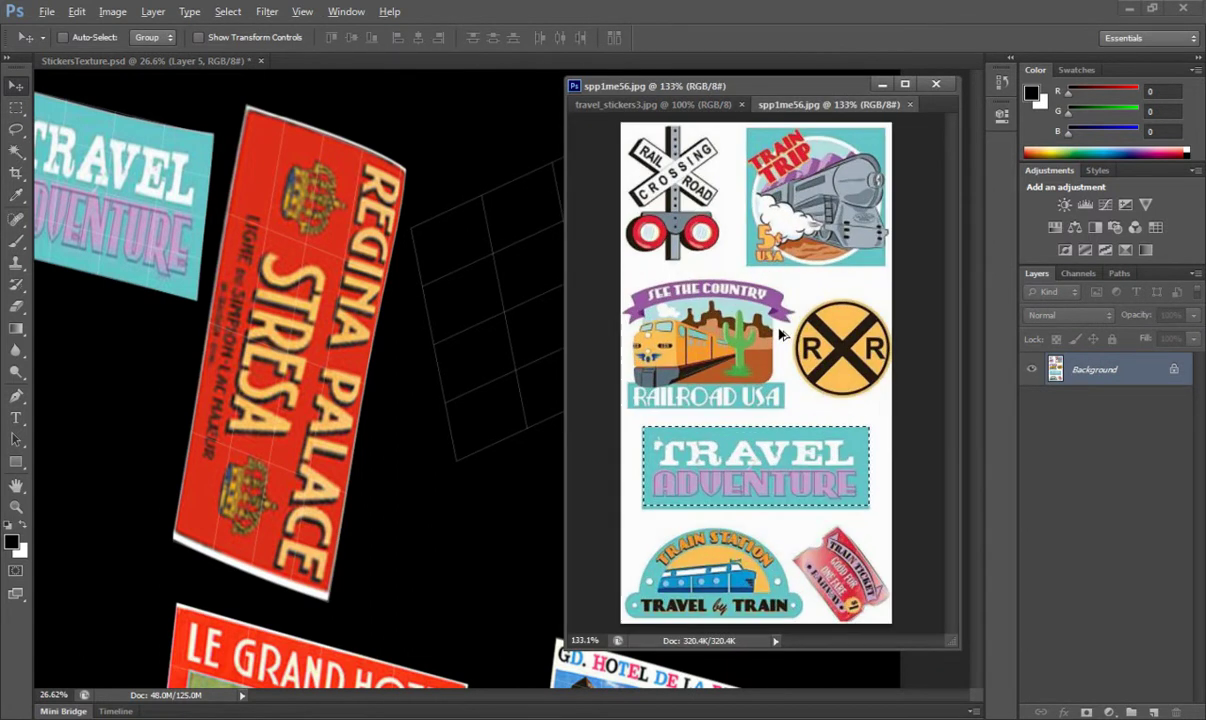
{"action": "scroll", "coordinate": [782, 462], "scroll_direction": "down", "scroll_amount": 1}
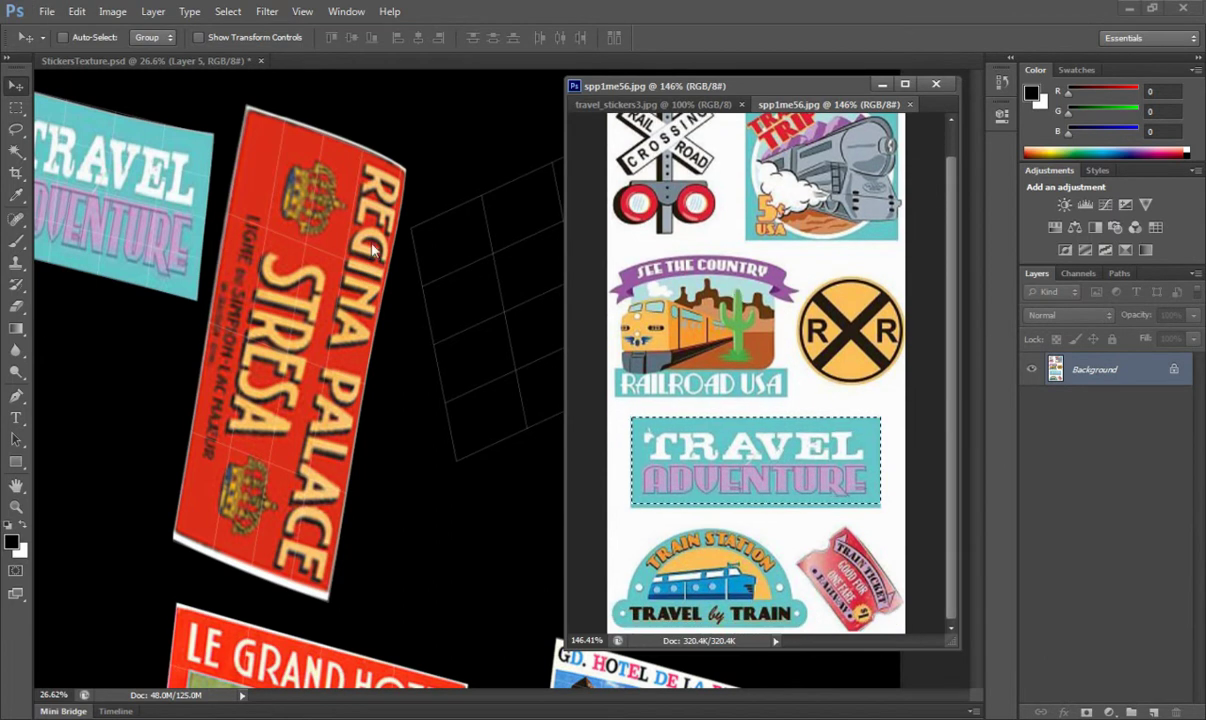
- Select the See the Country Railroad USA sticker with a rectangular marquee and copy it into StickersTexture.psd as a new layer
{"action": "left_click", "coordinate": [16, 107]}
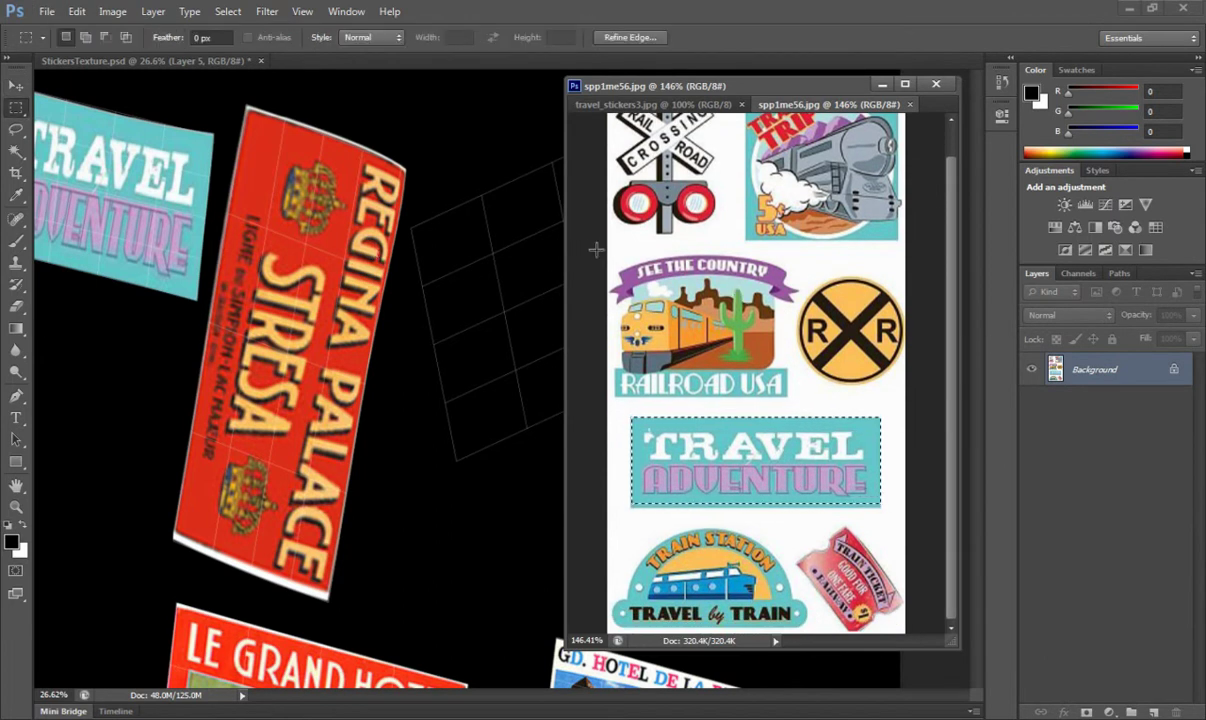
{"action": "left_click_drag", "start_coordinate": [612, 259], "coordinate": [797, 399]}
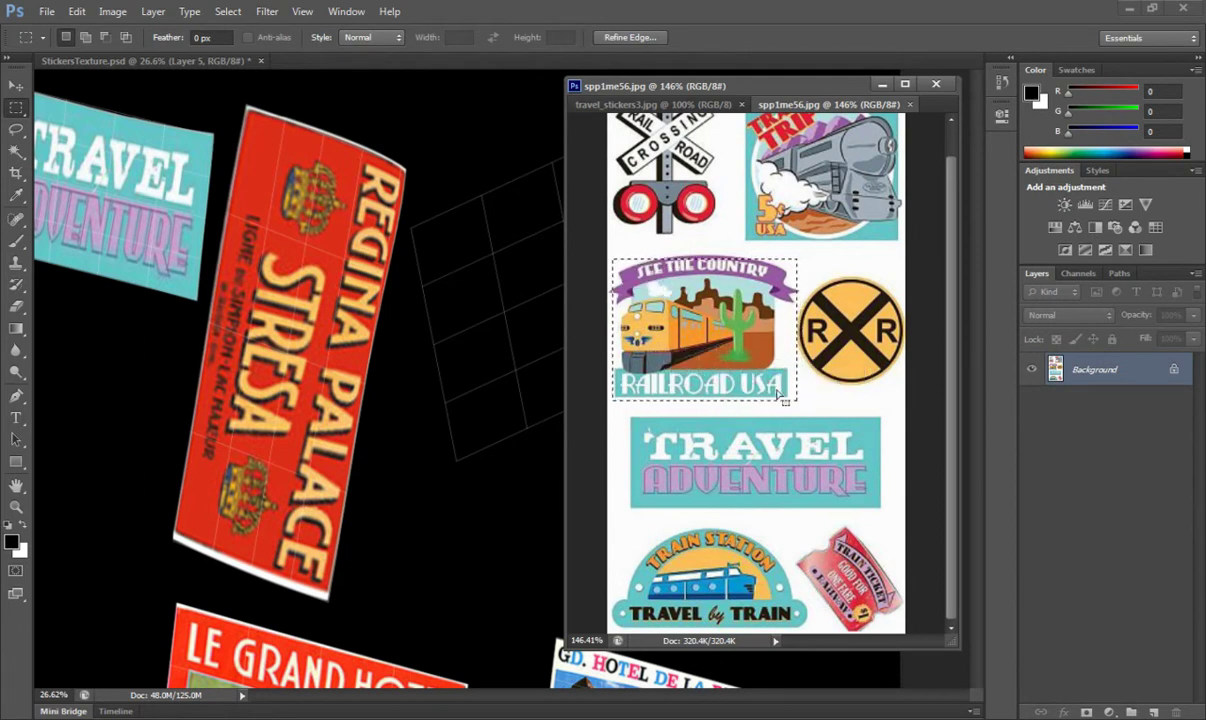
{"action": "left_click", "coordinate": [613, 255]}
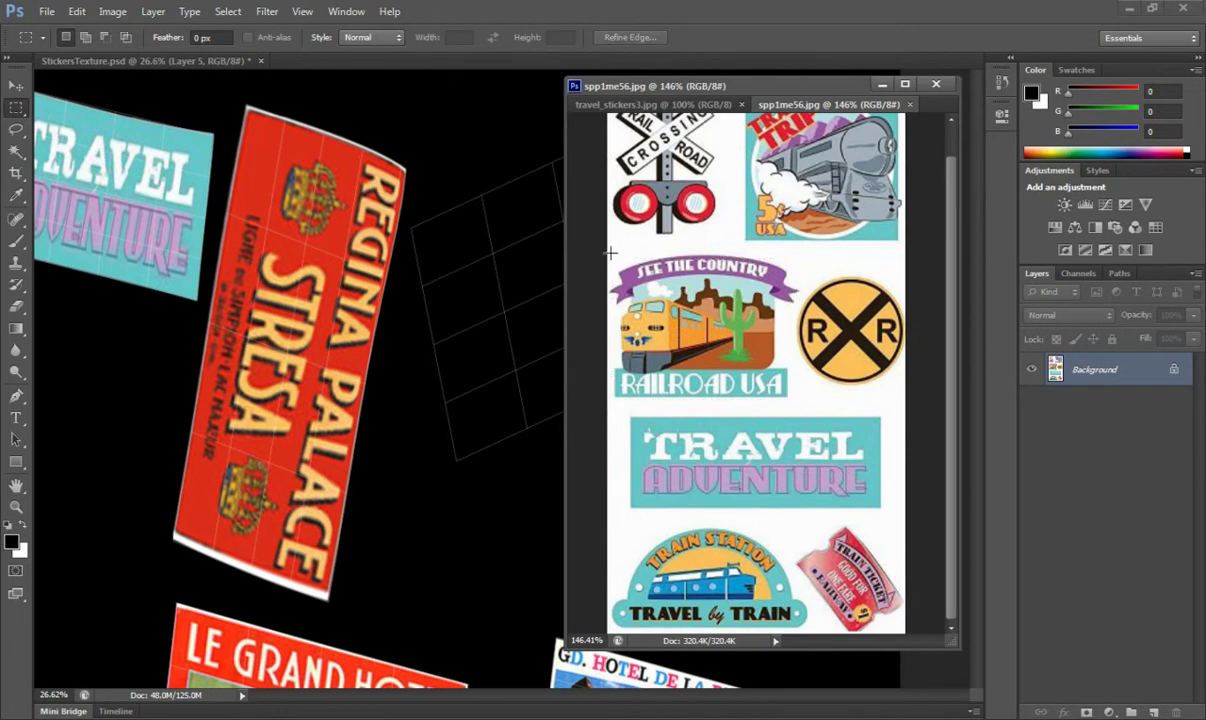
{"action": "left_click_drag", "start_coordinate": [608, 252], "coordinate": [801, 401]}
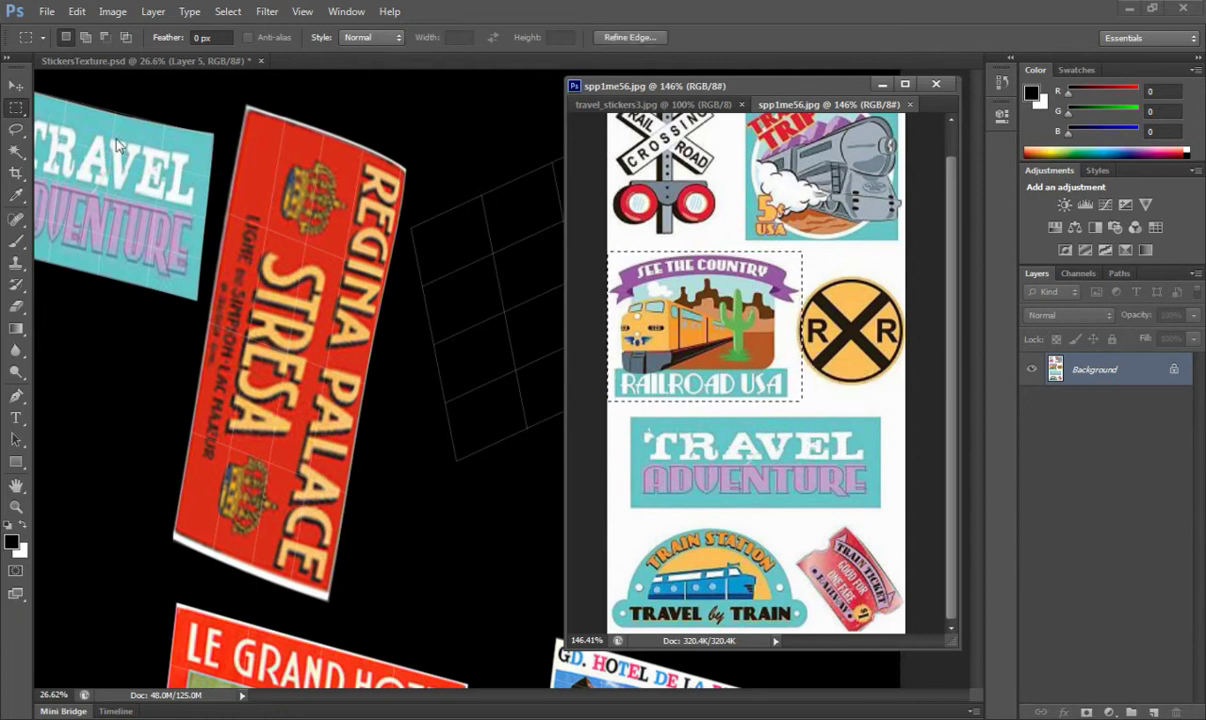
{"action": "key", "text": "v"}
{"action": "left_click_drag", "start_coordinate": [655, 341], "coordinate": [532, 372]}
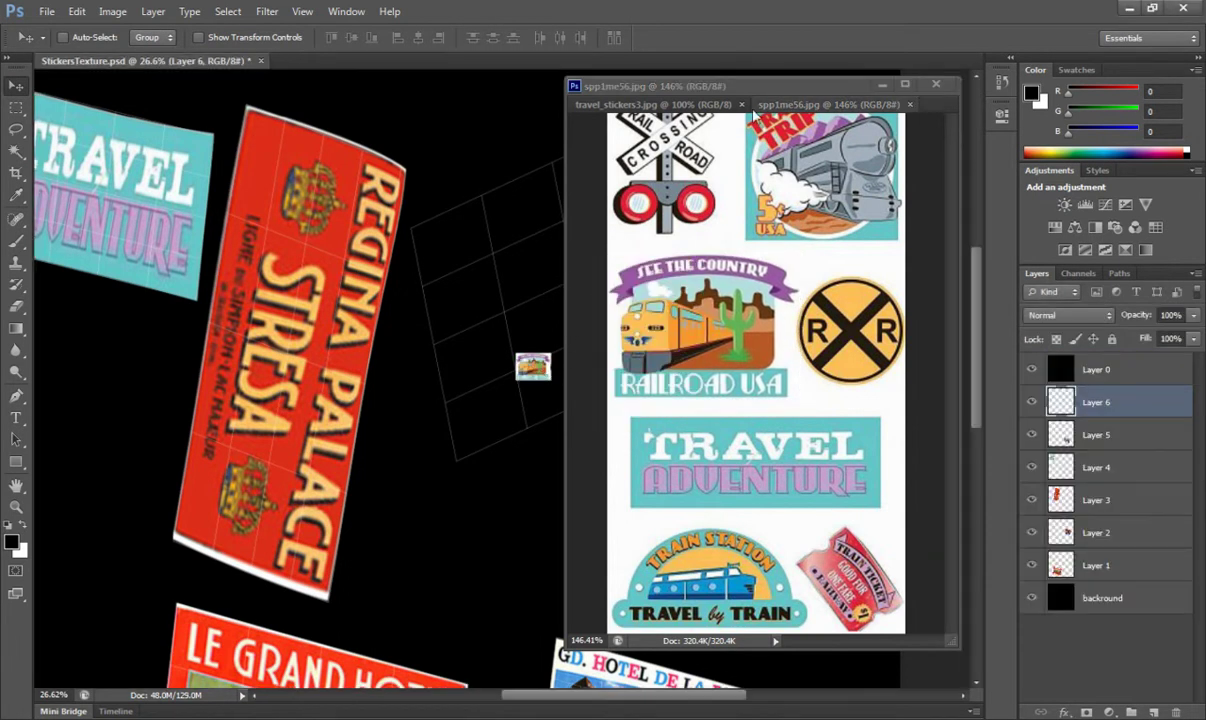
- Close both sticker sheets and move the Railroad USA sticker to the middle of the empty UV grid
{"action": "left_click", "coordinate": [909, 105]}
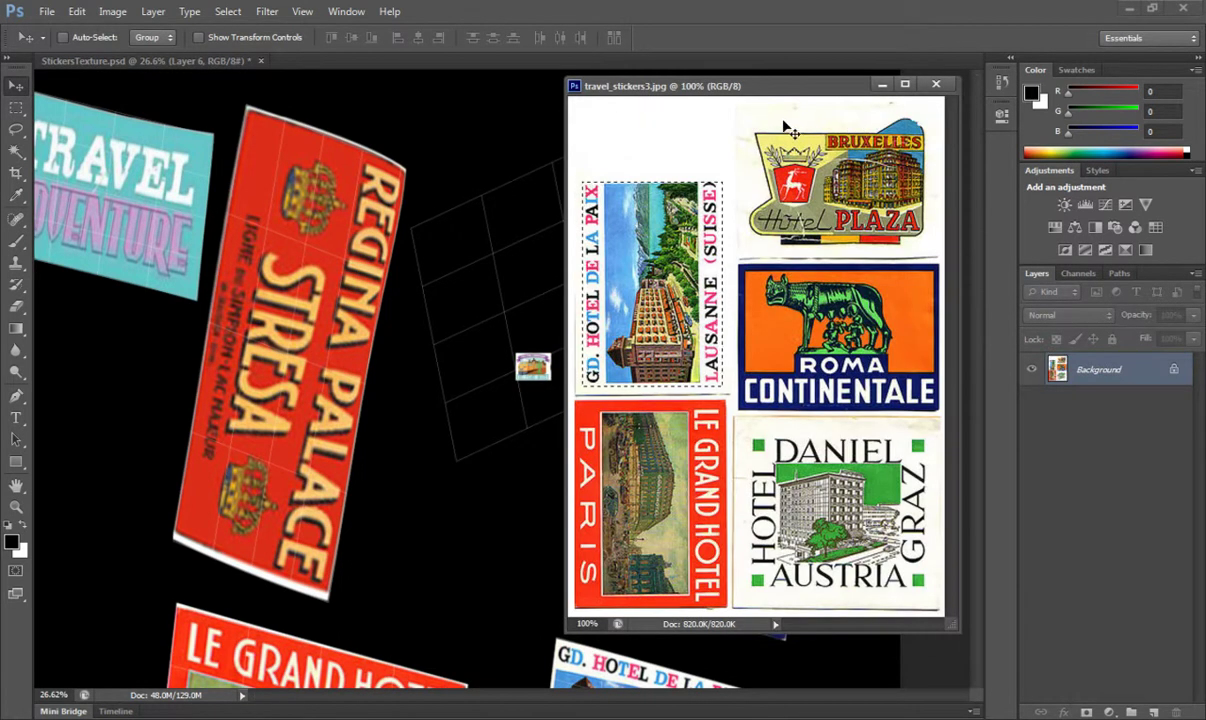
{"action": "left_click", "coordinate": [935, 84]}
{"action": "left_click_drag", "start_coordinate": [545, 372], "coordinate": [583, 293]}
- Scale the Railroad USA sticker to about 838% and rotate it about -18.5° to follow the UV grid
{"action": "left_click", "coordinate": [77, 11]}
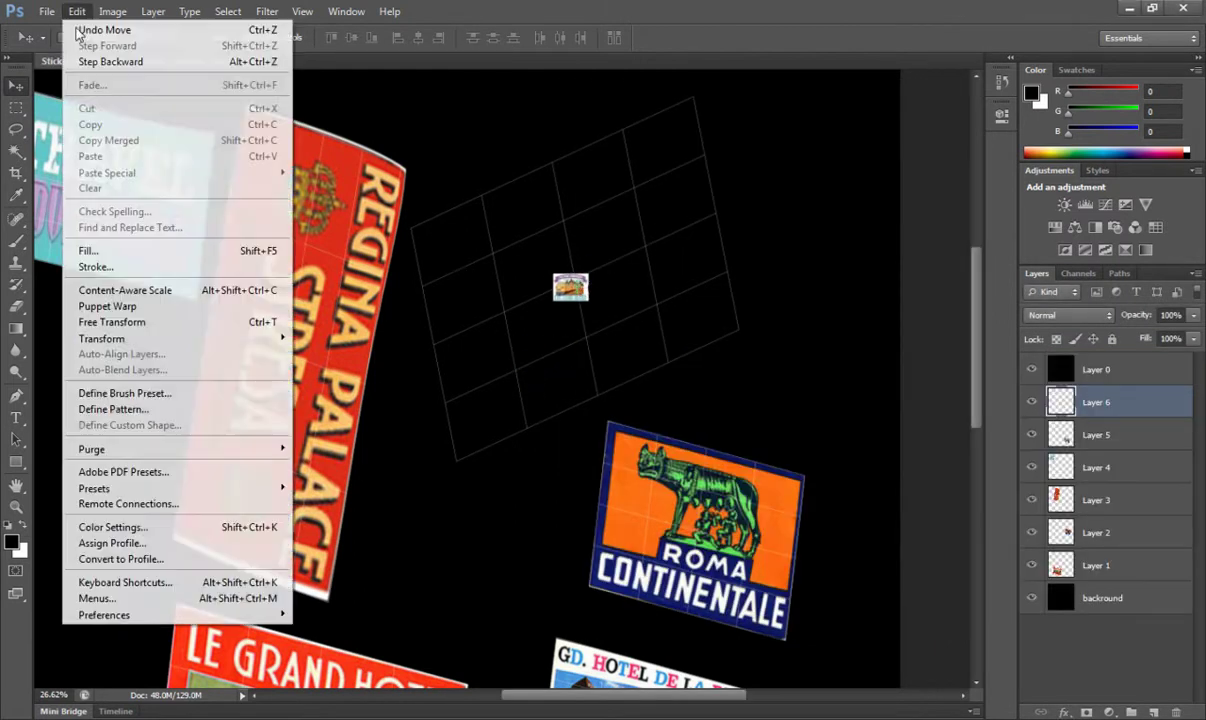
{"action": "mouse_move", "coordinate": [145, 336]}
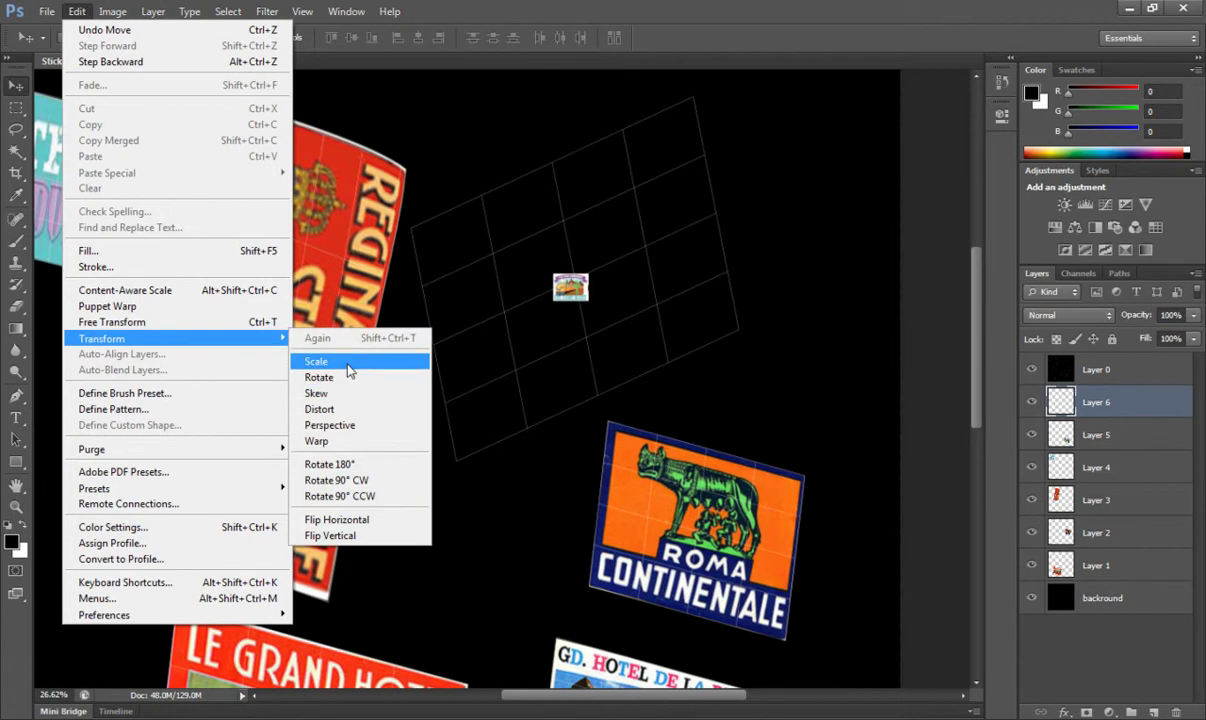
{"action": "left_click", "coordinate": [320, 360]}
{"action": "left_click_drag", "start_coordinate": [593, 271], "coordinate": [737, 190]}
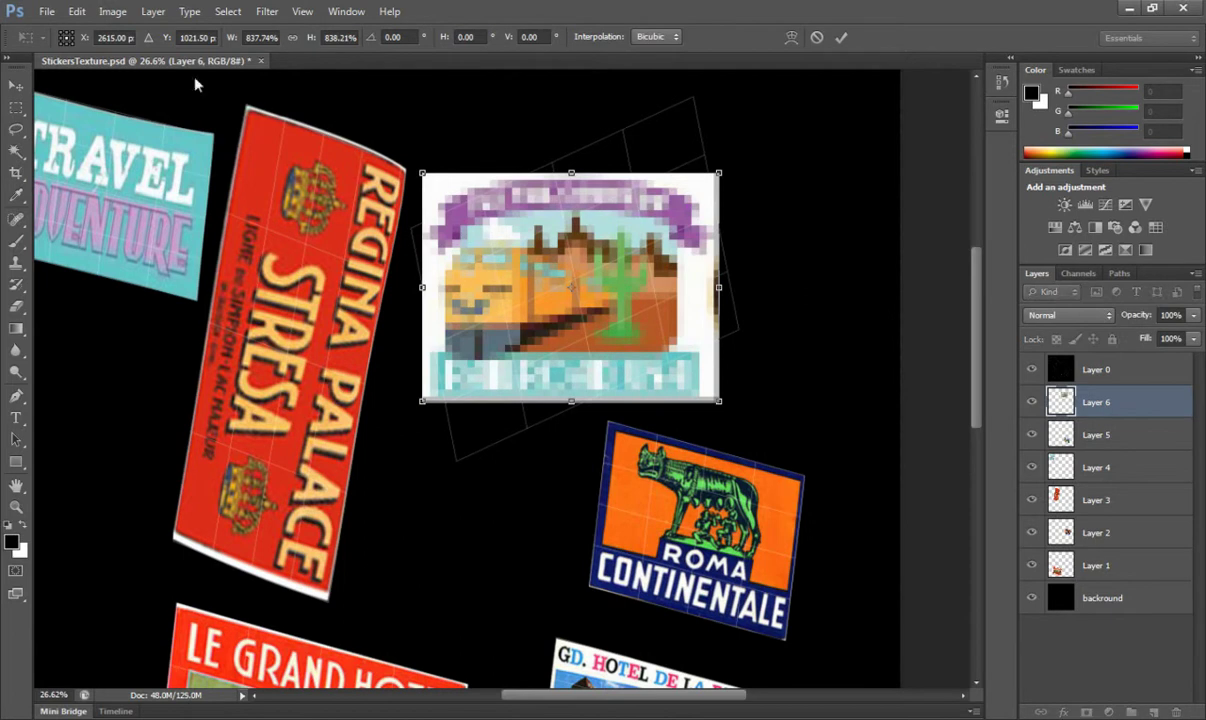
{"action": "left_click", "coordinate": [77, 11]}
{"action": "mouse_move", "coordinate": [221, 338]}
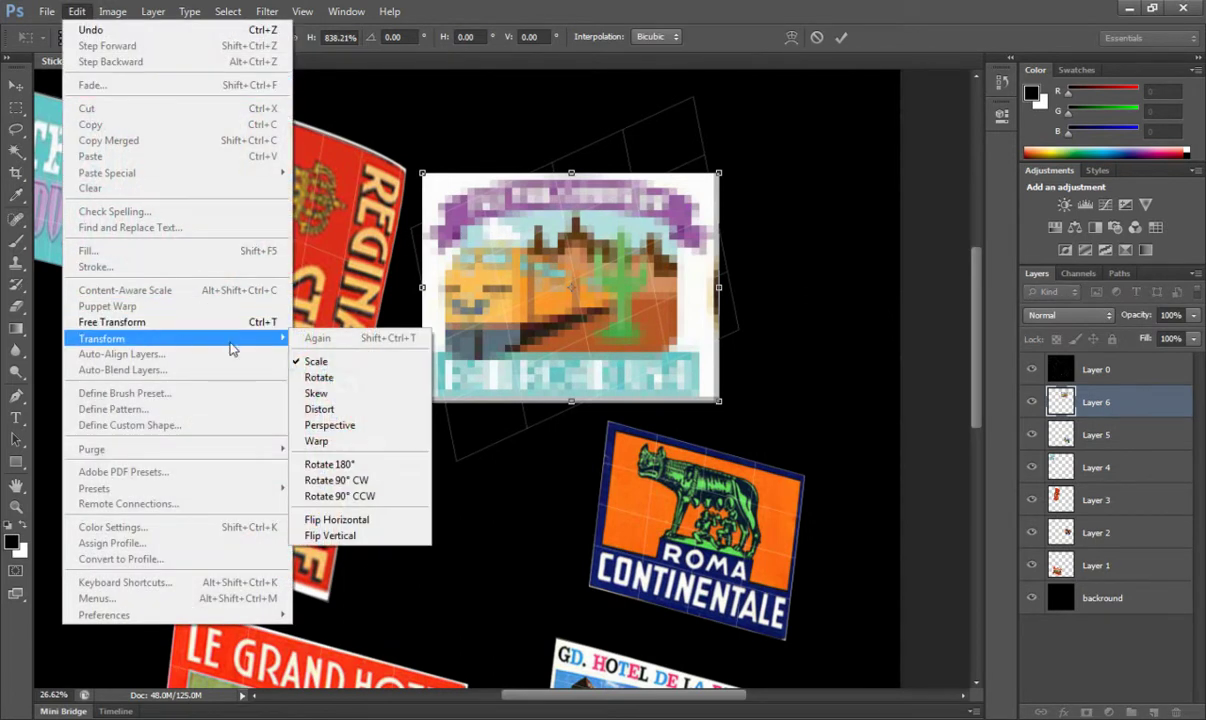
{"action": "left_click", "coordinate": [345, 380]}
{"action": "left_click_drag", "start_coordinate": [681, 163], "coordinate": [667, 144]}
- Warp the Railroad USA sticker's top edge and both upper corners onto the UV grid outline
{"action": "left_click", "coordinate": [77, 11]}
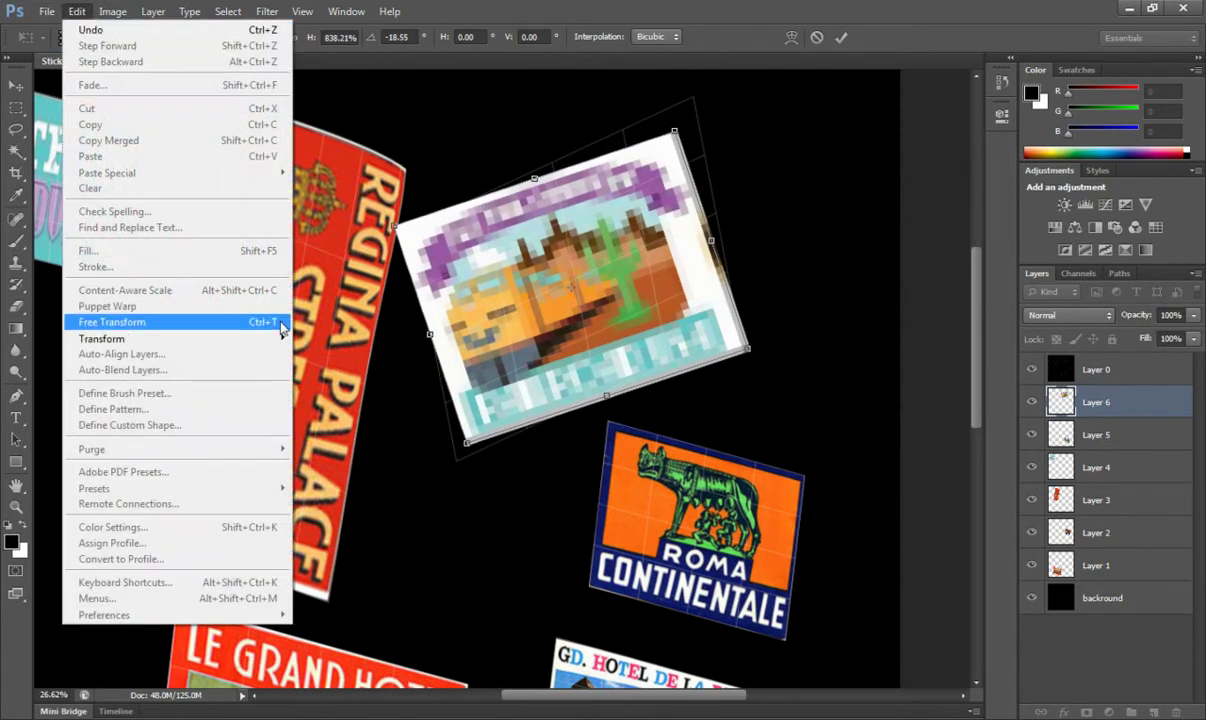
{"action": "mouse_move", "coordinate": [237, 340]}
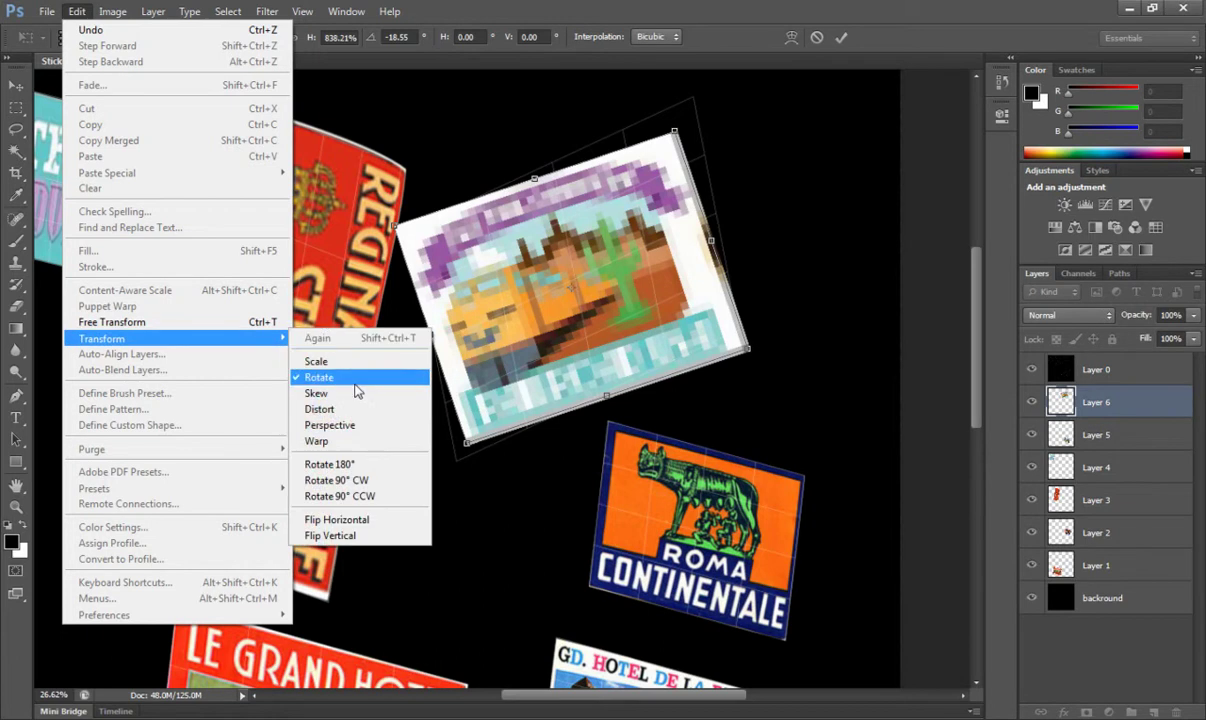
{"action": "left_click", "coordinate": [325, 441]}
{"action": "left_click_drag", "start_coordinate": [679, 125], "coordinate": [693, 97]}
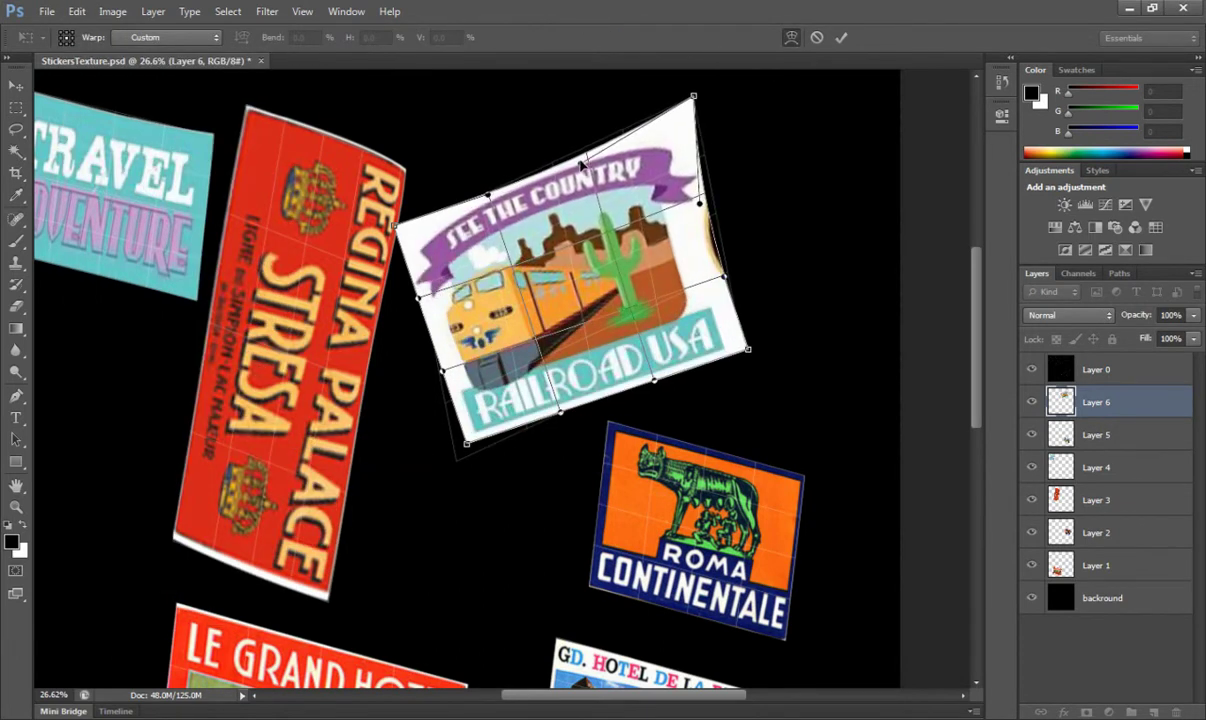
{"action": "left_click_drag", "start_coordinate": [582, 162], "coordinate": [585, 156]}
{"action": "mouse_move", "coordinate": [400, 232]}
{"action": "left_mouse_down"}
{"action": "mouse_move", "coordinate": [398, 194]}
{"action": "mouse_move", "coordinate": [405, 230]}
{"action": "left_mouse_up"}
- Warp the Railroad USA sticker's left and bottom edges and both lower corners toward the UV grid outline
{"action": "left_click_drag", "start_coordinate": [442, 369], "coordinate": [437, 378]}
{"action": "left_click_drag", "start_coordinate": [466, 442], "coordinate": [459, 470]}
{"action": "left_click_drag", "start_coordinate": [561, 416], "coordinate": [553, 408]}
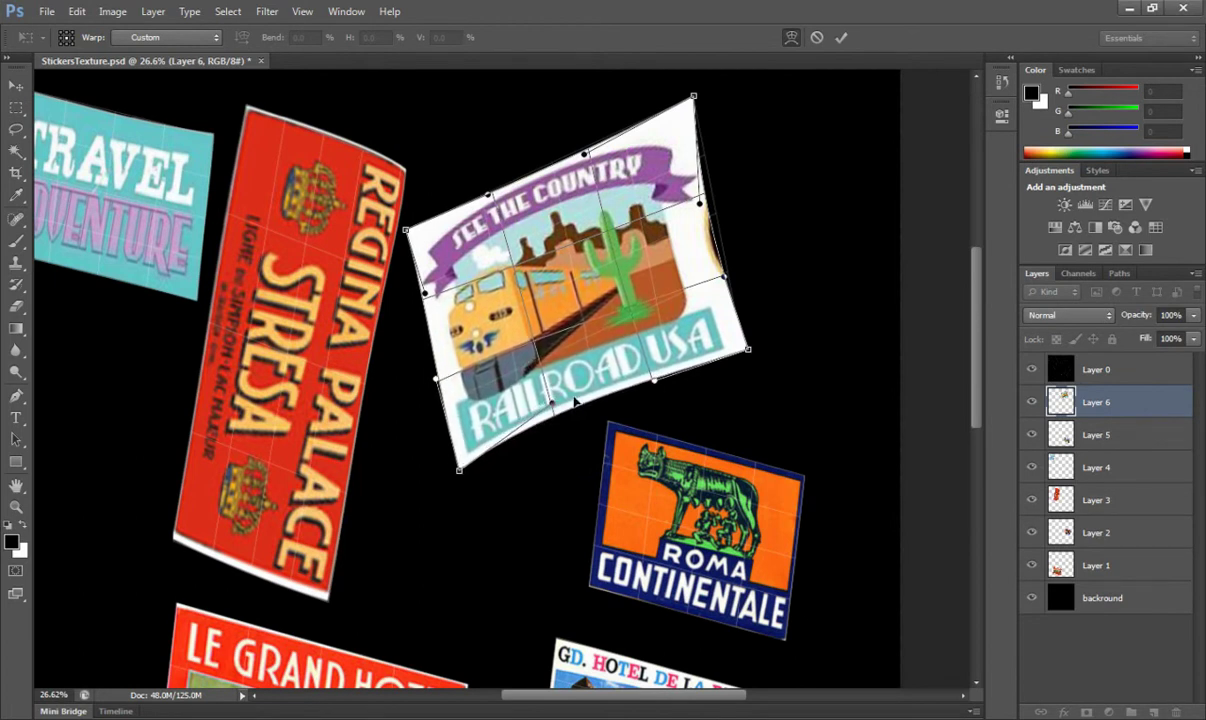
{"action": "left_click_drag", "start_coordinate": [658, 383], "coordinate": [664, 368]}
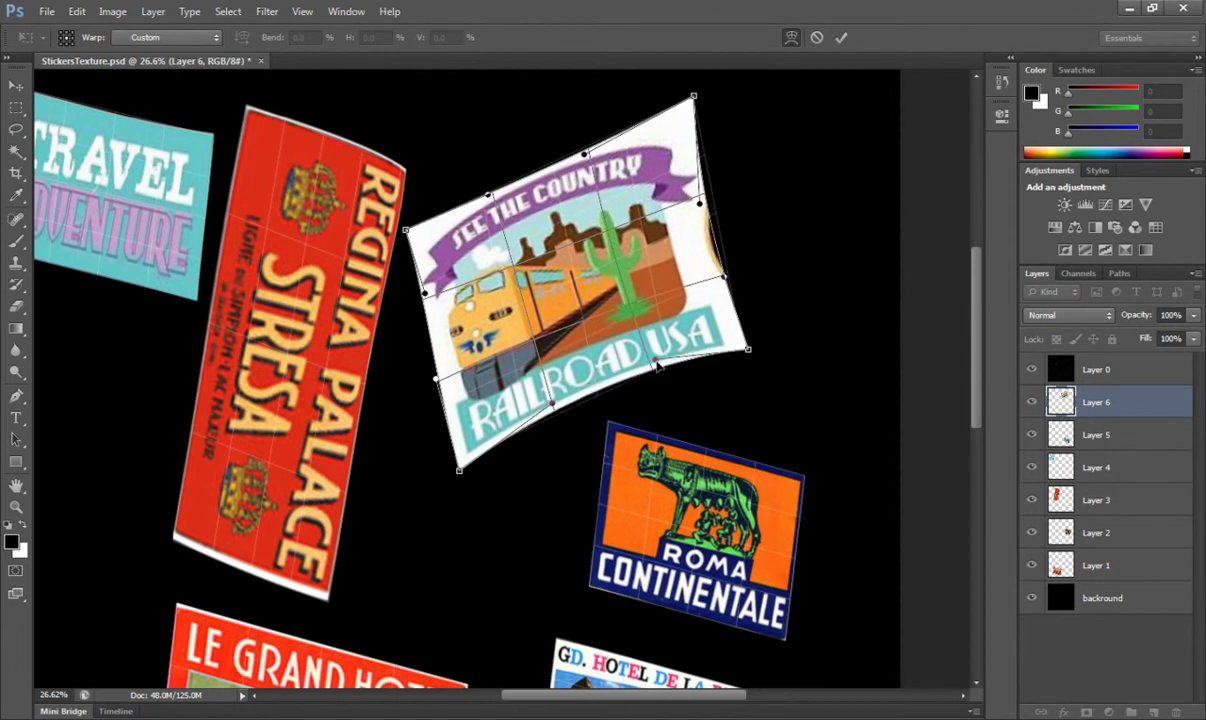
{"action": "mouse_move", "coordinate": [751, 352]}
{"action": "left_mouse_down"}
{"action": "mouse_move", "coordinate": [714, 304]}
{"action": "mouse_move", "coordinate": [736, 304]}
{"action": "mouse_move", "coordinate": [742, 334]}
{"action": "left_mouse_up"}
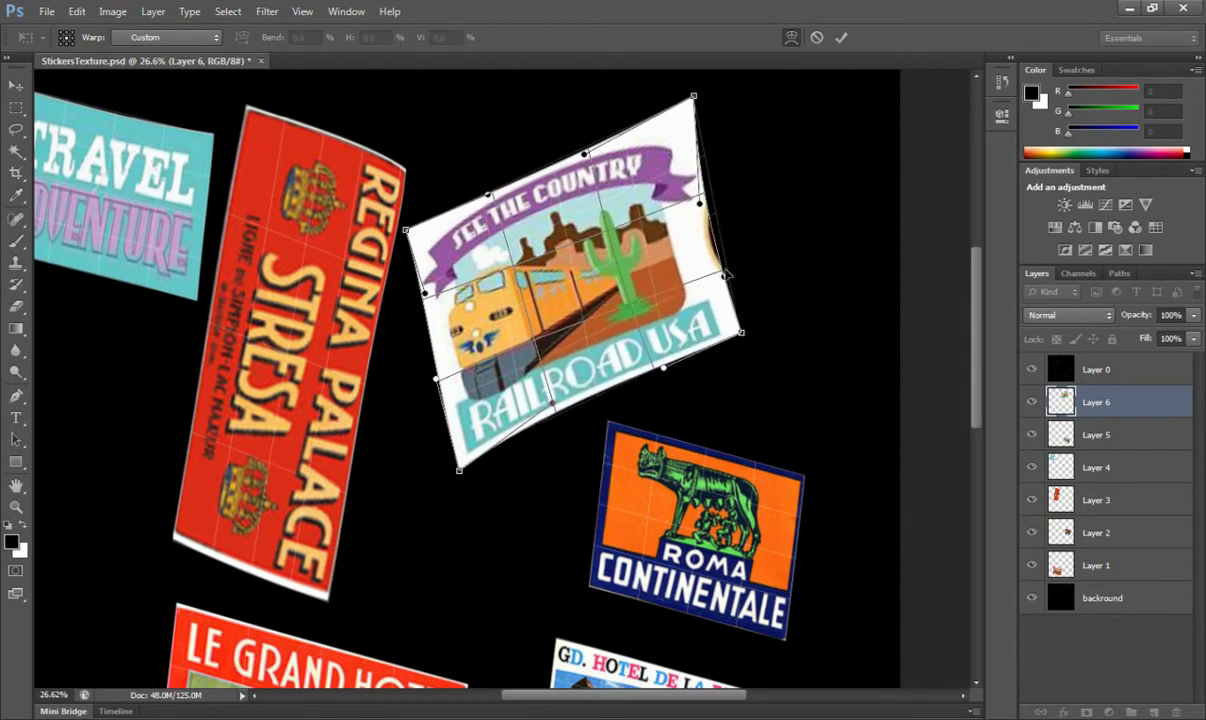
- Warp the Railroad USA sticker's outer right edge and lower-right corner outward to the UV grid outline
{"action": "left_click_drag", "start_coordinate": [701, 201], "coordinate": [716, 194]}
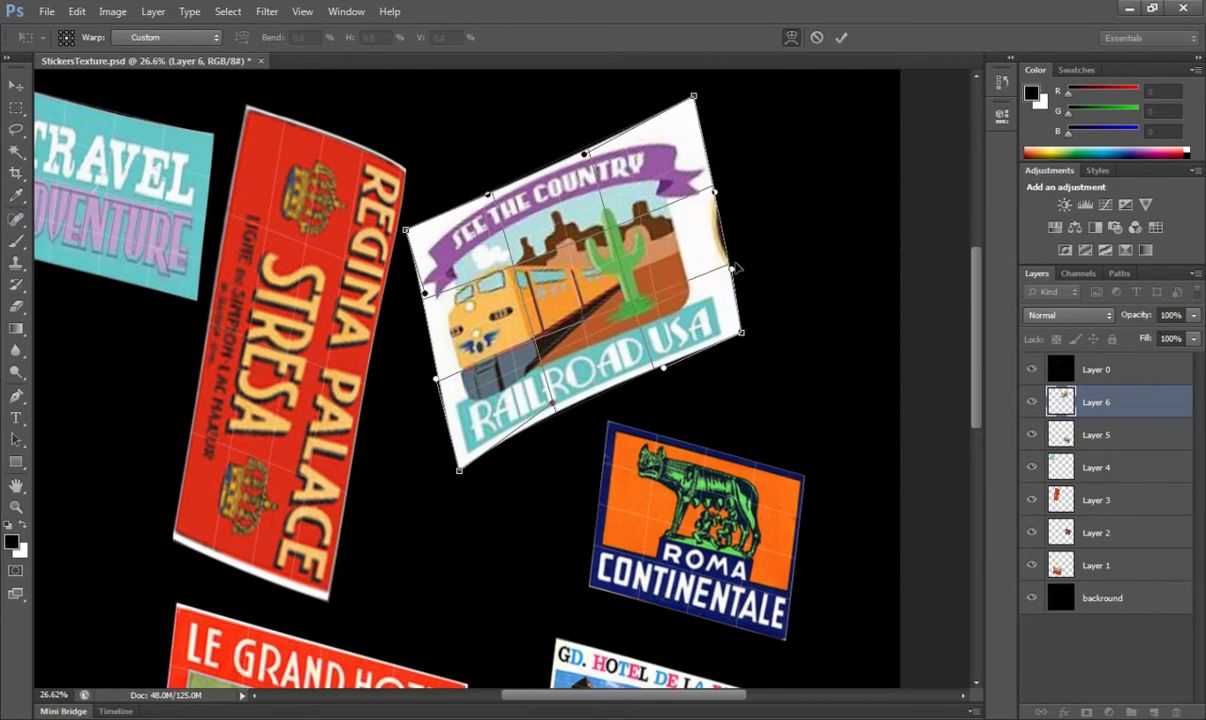
{"action": "left_click_drag", "start_coordinate": [742, 338], "coordinate": [753, 336]}
{"action": "left_click_drag", "start_coordinate": [733, 262], "coordinate": [744, 259]}
{"action": "left_click_drag", "start_coordinate": [716, 193], "coordinate": [729, 214]}
{"action": "left_click_drag", "start_coordinate": [744, 258], "coordinate": [747, 254]}
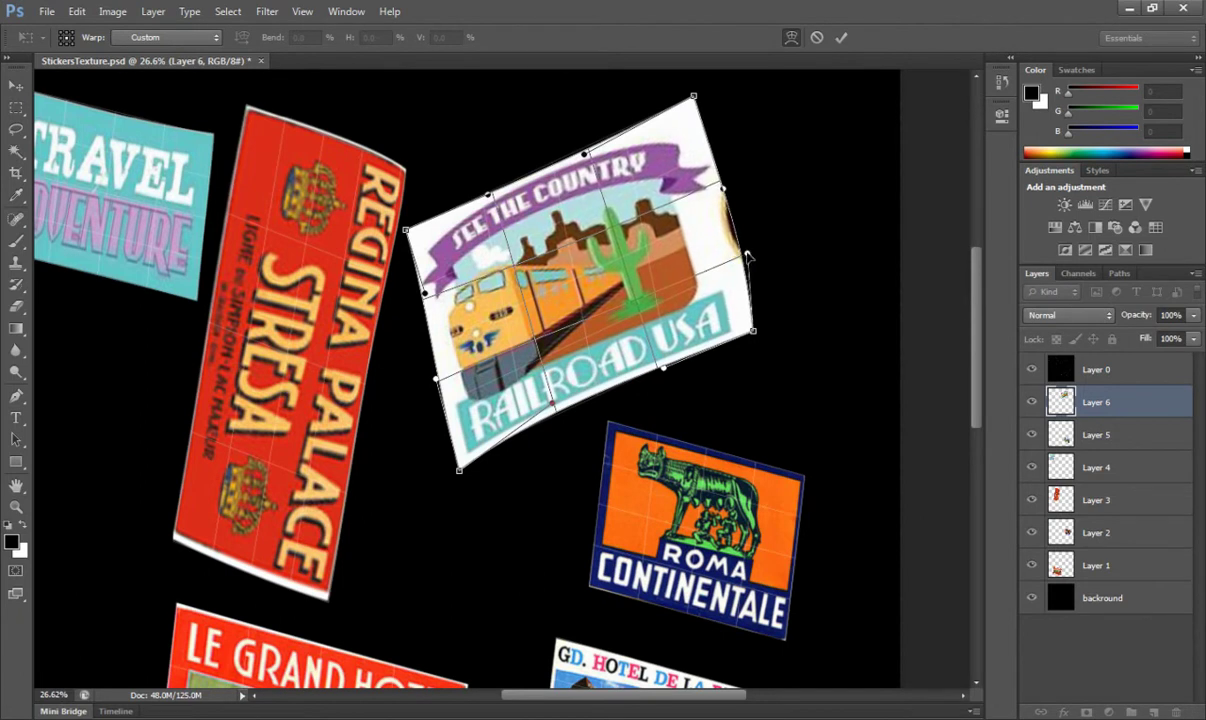
{"action": "left_click_drag", "start_coordinate": [754, 336], "coordinate": [761, 329]}
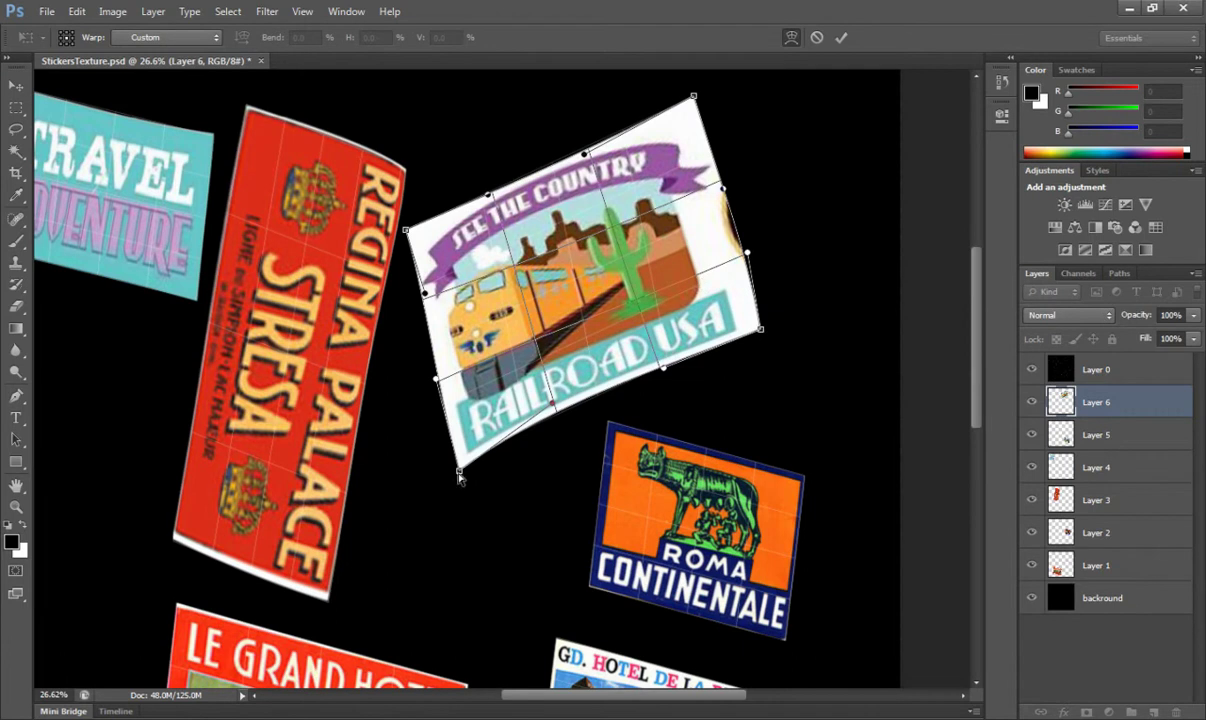
- Adjust the Railroad USA warp along its bottom and left edges, aligning the lower and upper-left corners with the UV grid
{"action": "left_click_drag", "start_coordinate": [461, 474], "coordinate": [464, 468]}
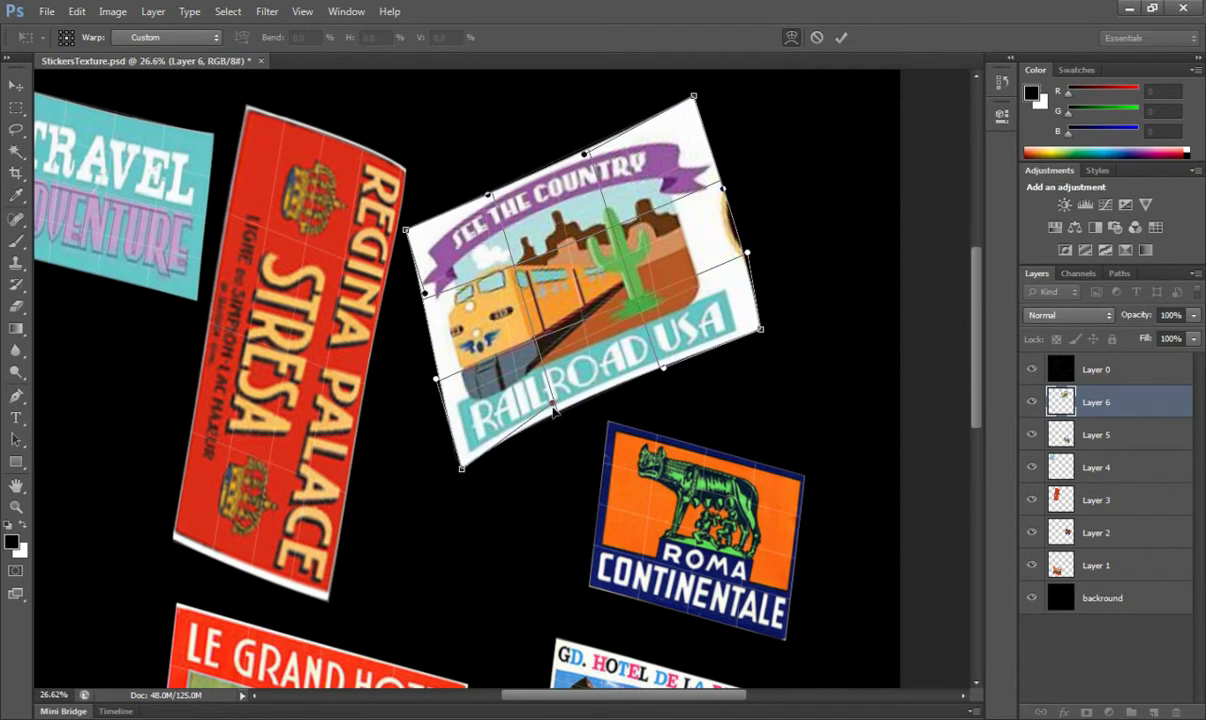
{"action": "left_click_drag", "start_coordinate": [553, 406], "coordinate": [557, 409]}
{"action": "left_click_drag", "start_coordinate": [662, 367], "coordinate": [666, 361]}
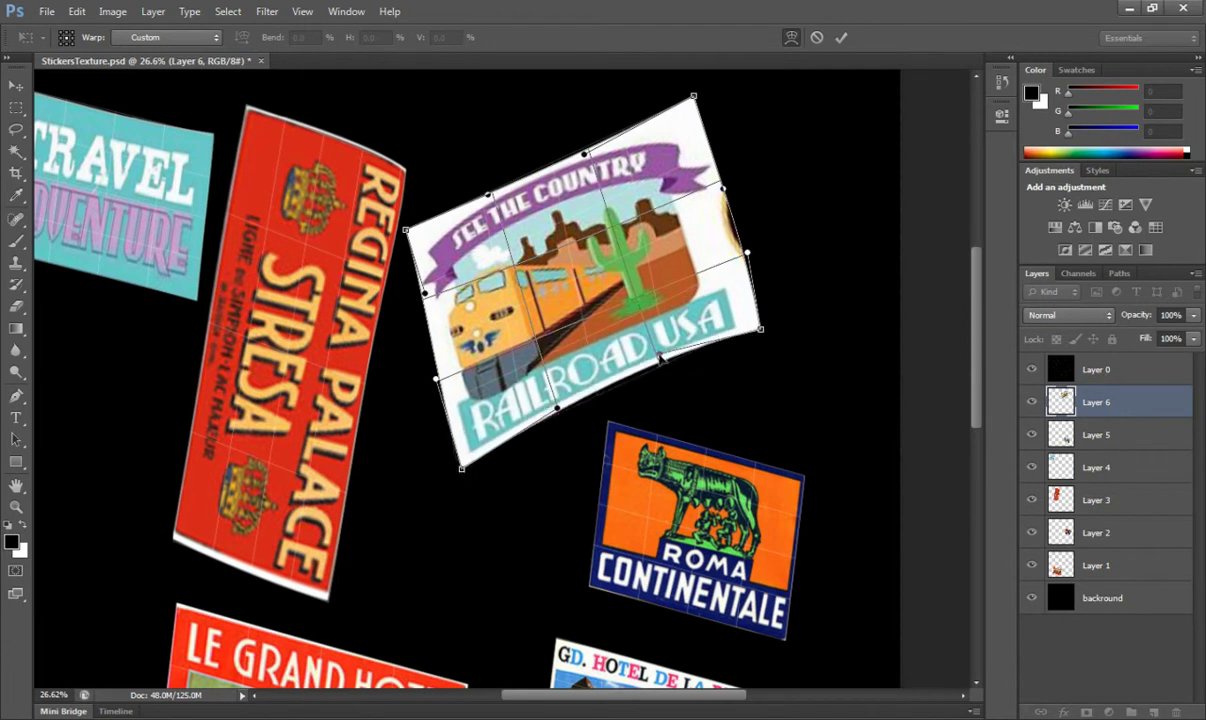
{"action": "left_click_drag", "start_coordinate": [762, 330], "coordinate": [764, 319]}
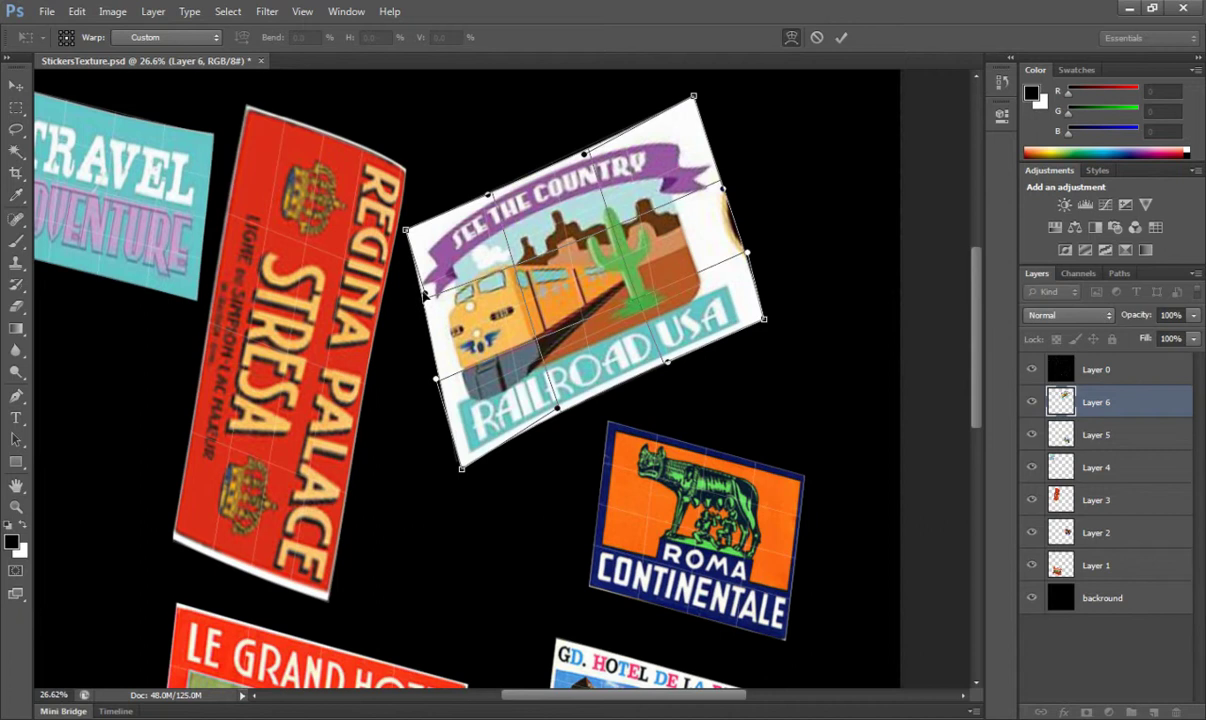
{"action": "left_click_drag", "start_coordinate": [439, 381], "coordinate": [442, 376]}
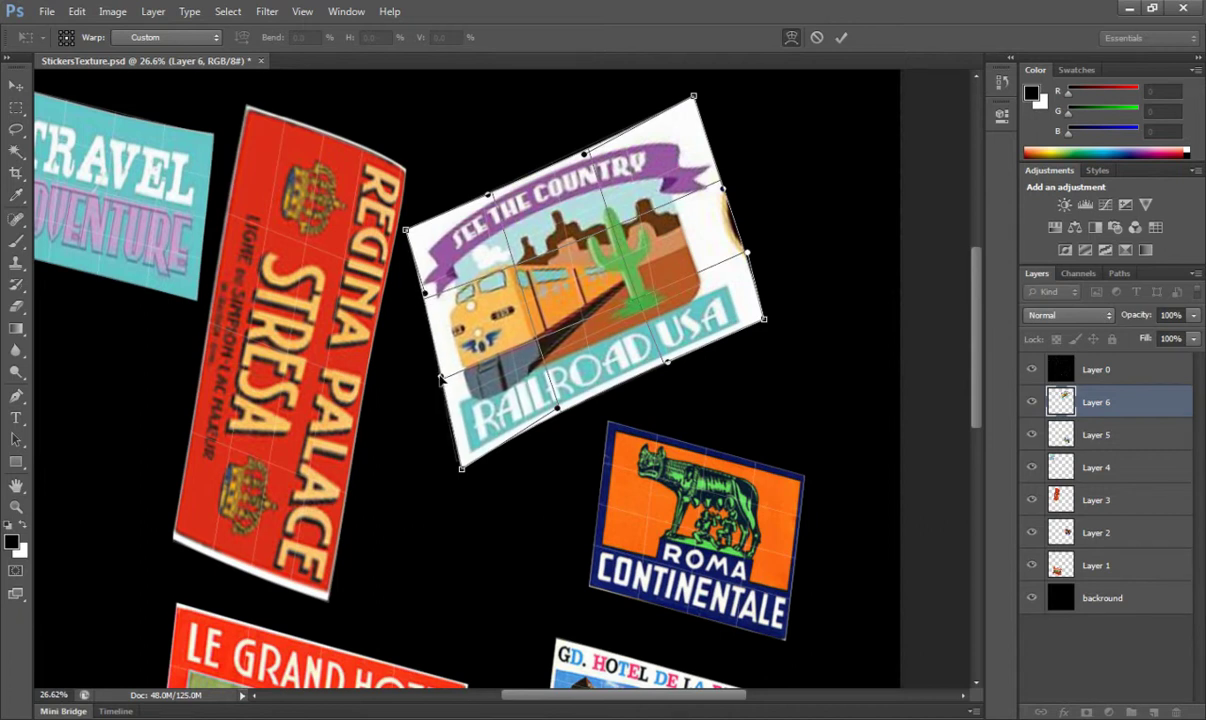
{"action": "mouse_move", "coordinate": [408, 231]}
{"action": "left_mouse_down"}
{"action": "mouse_move", "coordinate": [432, 222]}
{"action": "mouse_move", "coordinate": [407, 229]}
{"action": "left_mouse_up"}
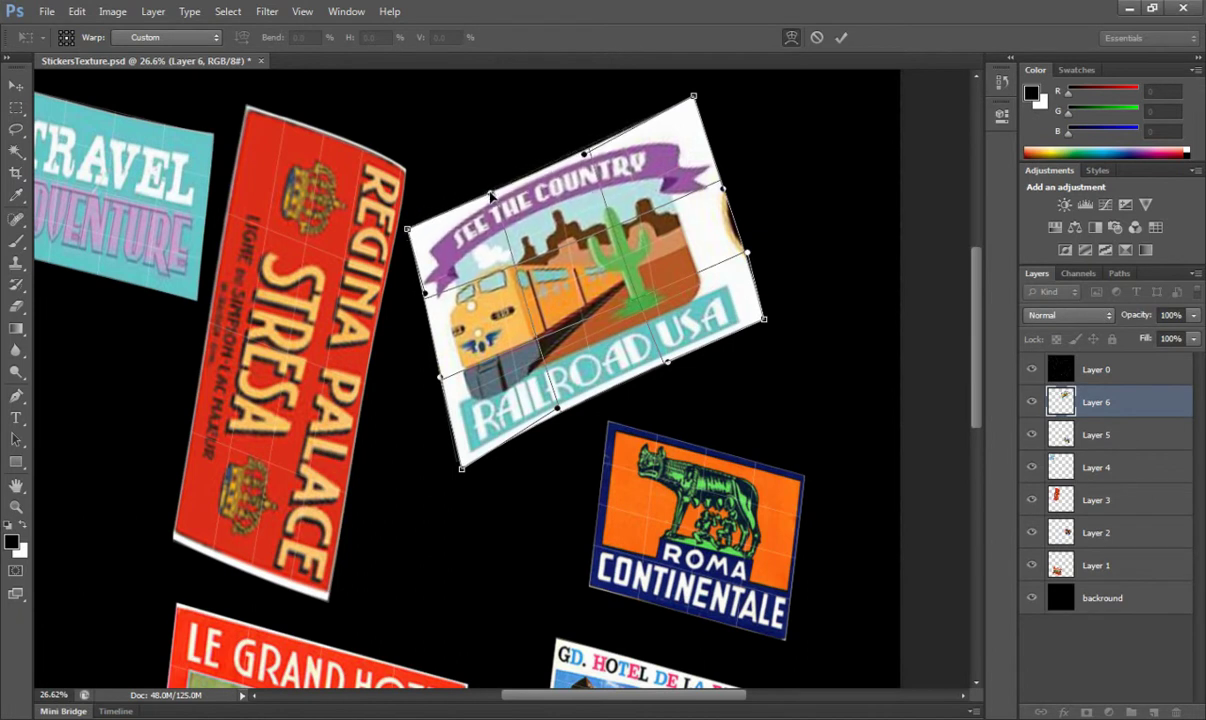
- Fine-tune the Railroad USA sticker's top, left and bottom edges against the UV outline and apply the warp
{"action": "scroll", "coordinate": [577, 170], "scroll_direction": "up", "scroll_amount": 5}
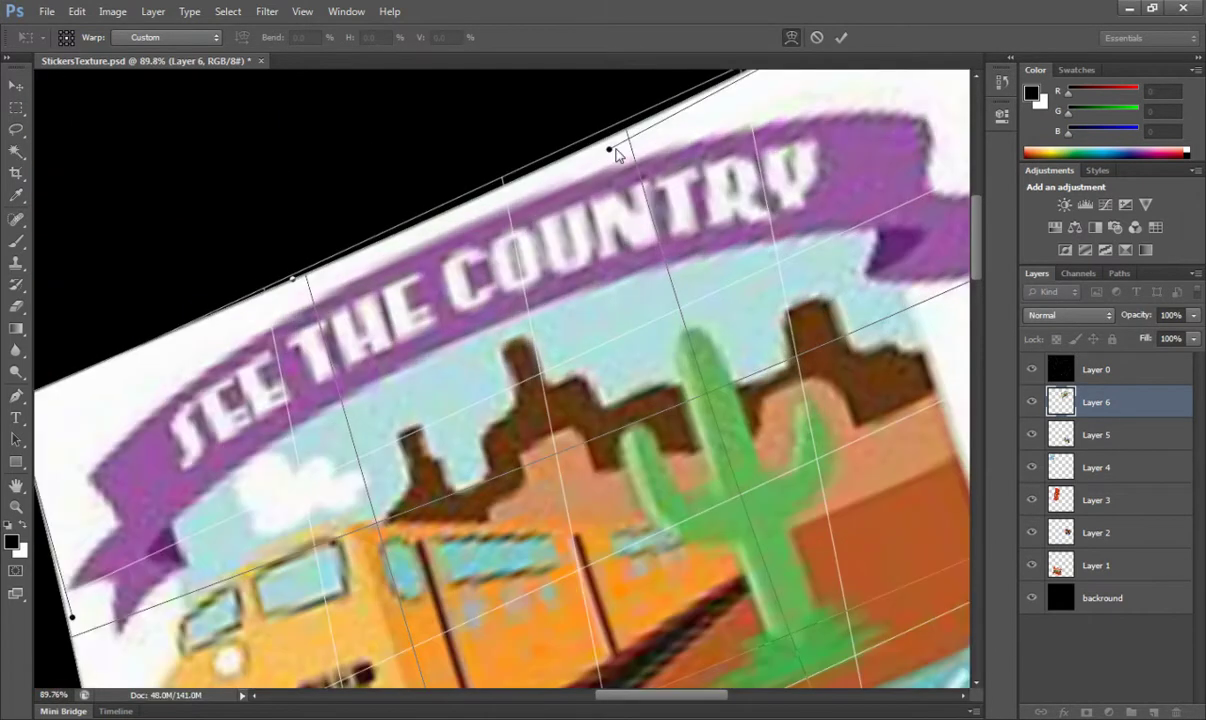
{"action": "left_click_drag", "start_coordinate": [611, 148], "coordinate": [605, 130]}
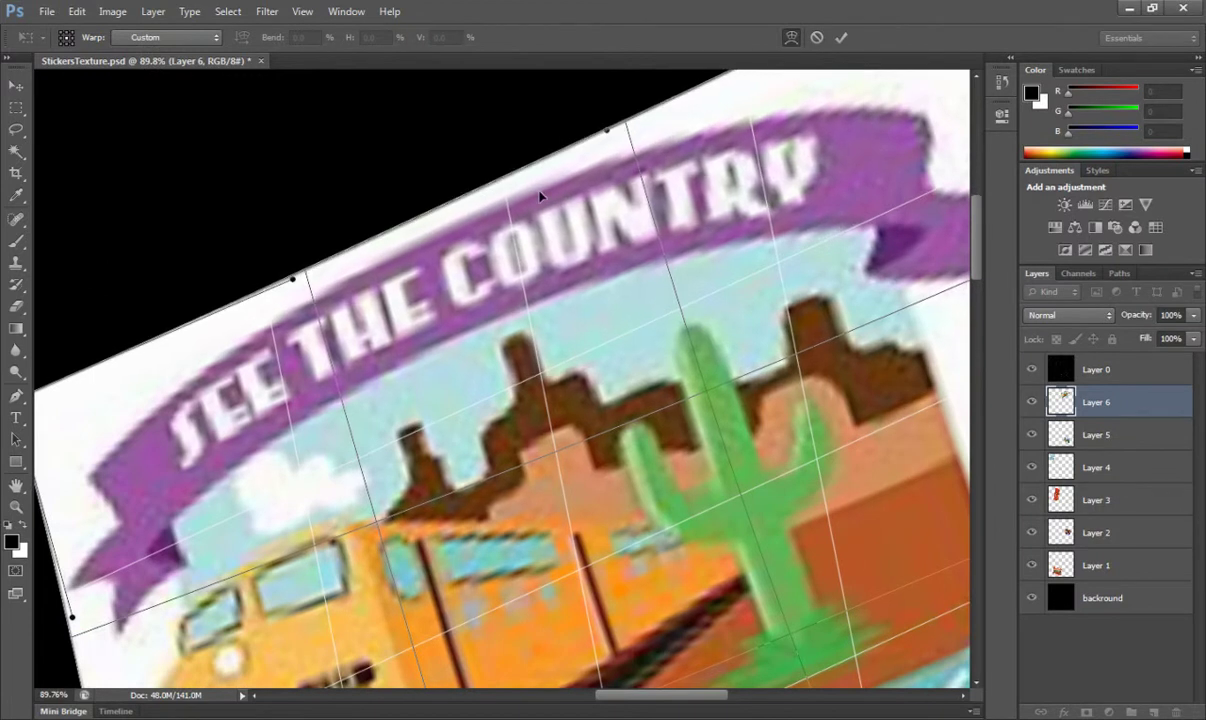
{"action": "left_click_drag", "start_coordinate": [349, 393], "coordinate": [316, 350]}
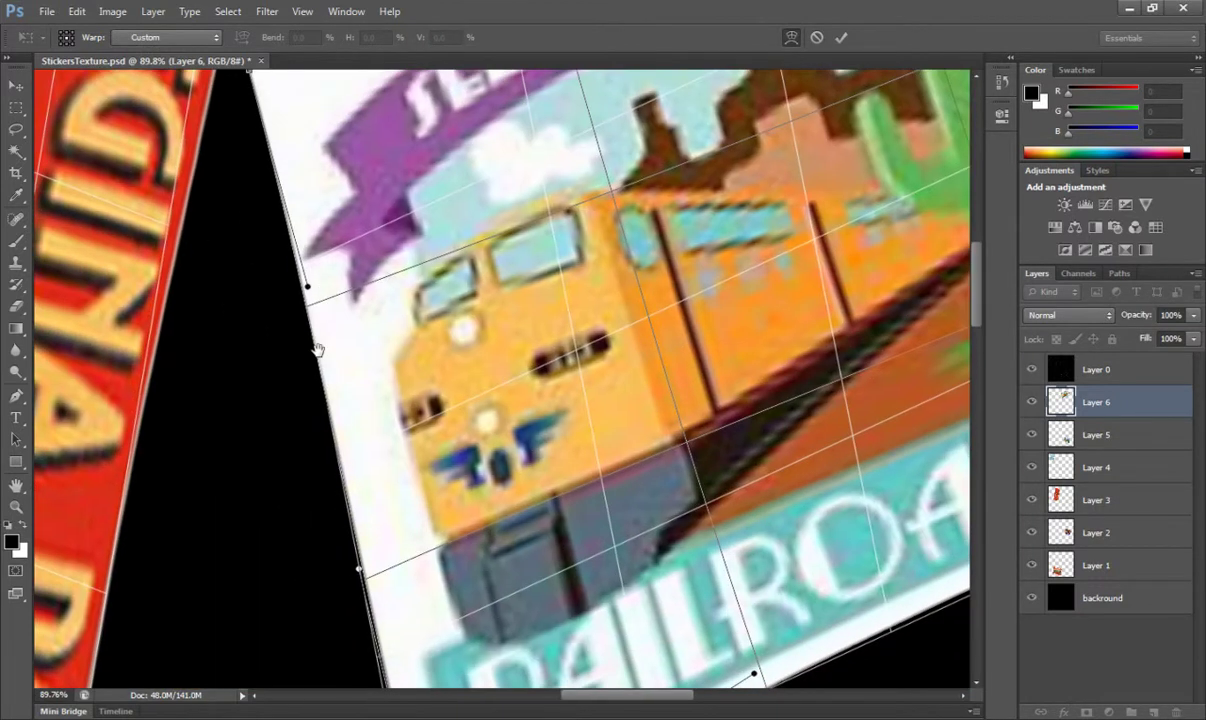
{"action": "left_click_drag", "start_coordinate": [358, 570], "coordinate": [356, 566]}
{"action": "left_click_drag", "start_coordinate": [443, 545], "coordinate": [392, 461]}
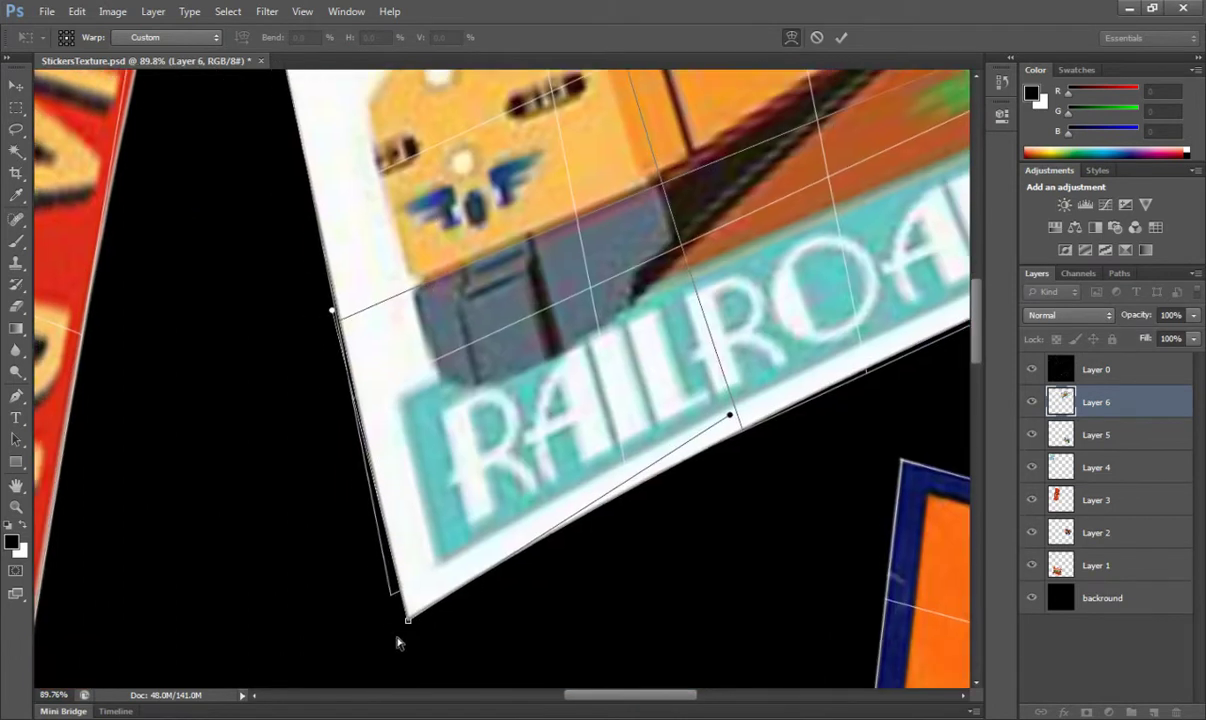
{"action": "left_click_drag", "start_coordinate": [400, 621], "coordinate": [390, 596]}
{"action": "left_click_drag", "start_coordinate": [728, 422], "coordinate": [525, 496]}
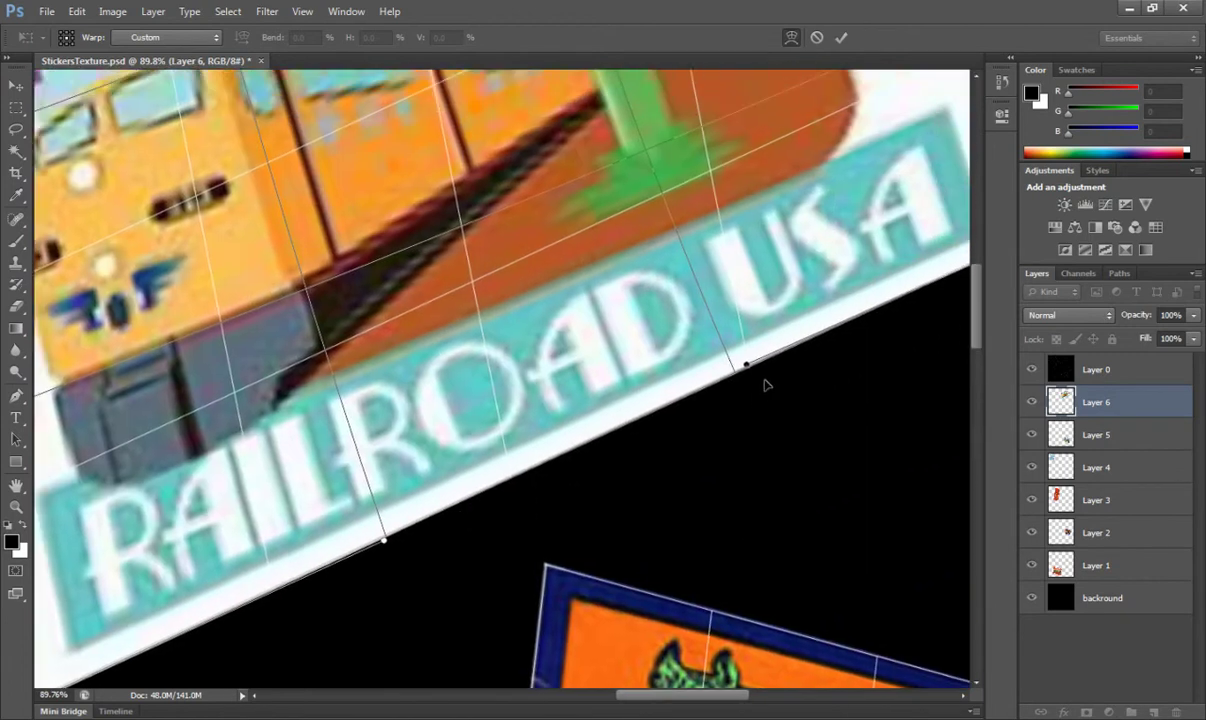
{"action": "left_click_drag", "start_coordinate": [745, 366], "coordinate": [665, 366]}
{"action": "key", "text": "ctrl+t"}
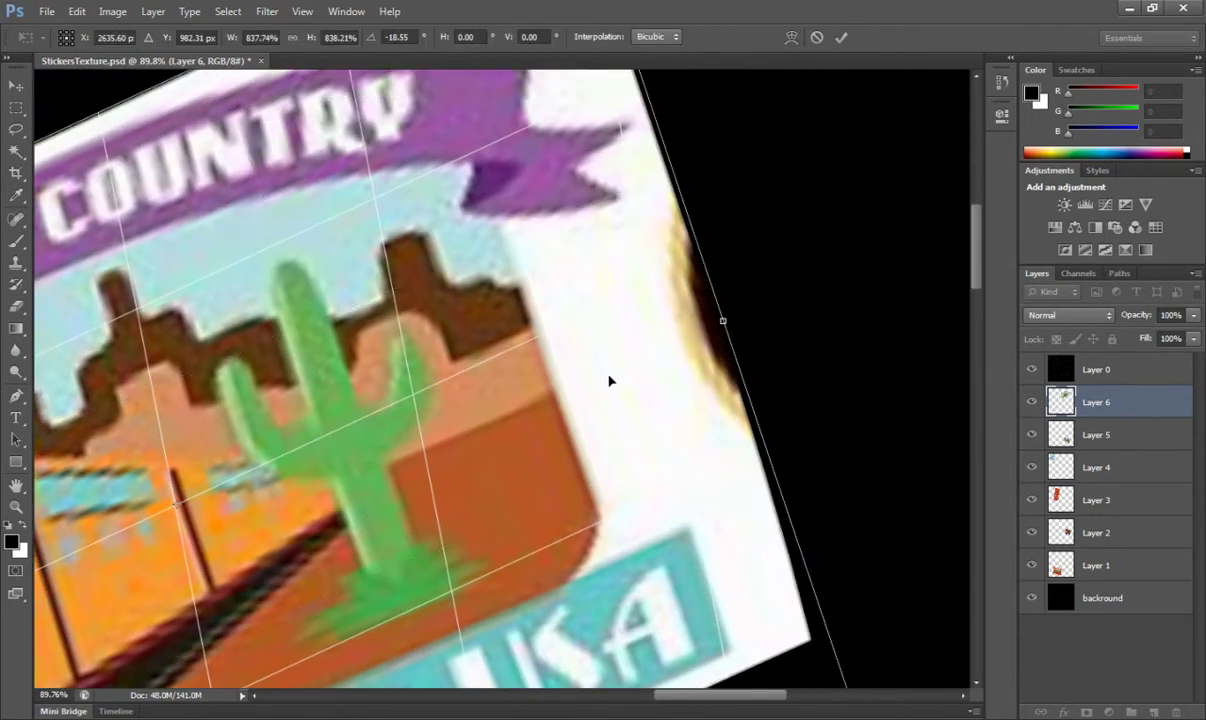
{"action": "key", "text": "Return"}
- Lasso the burnt patch on the Railroad USA sticker's right edge, fill it with white (ffffff) and deselect
{"action": "scroll", "coordinate": [506, 412], "scroll_direction": "down", "scroll_amount": 5}
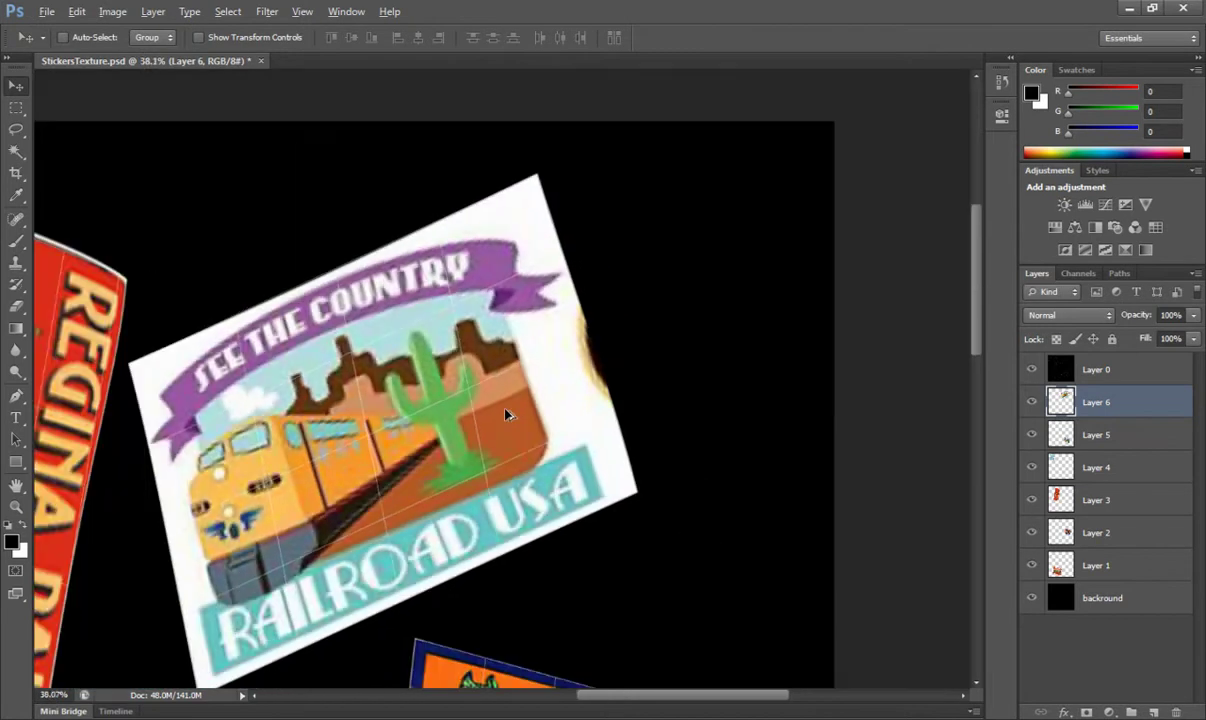
{"action": "scroll", "coordinate": [506, 414], "scroll_direction": "up", "scroll_amount": 3}
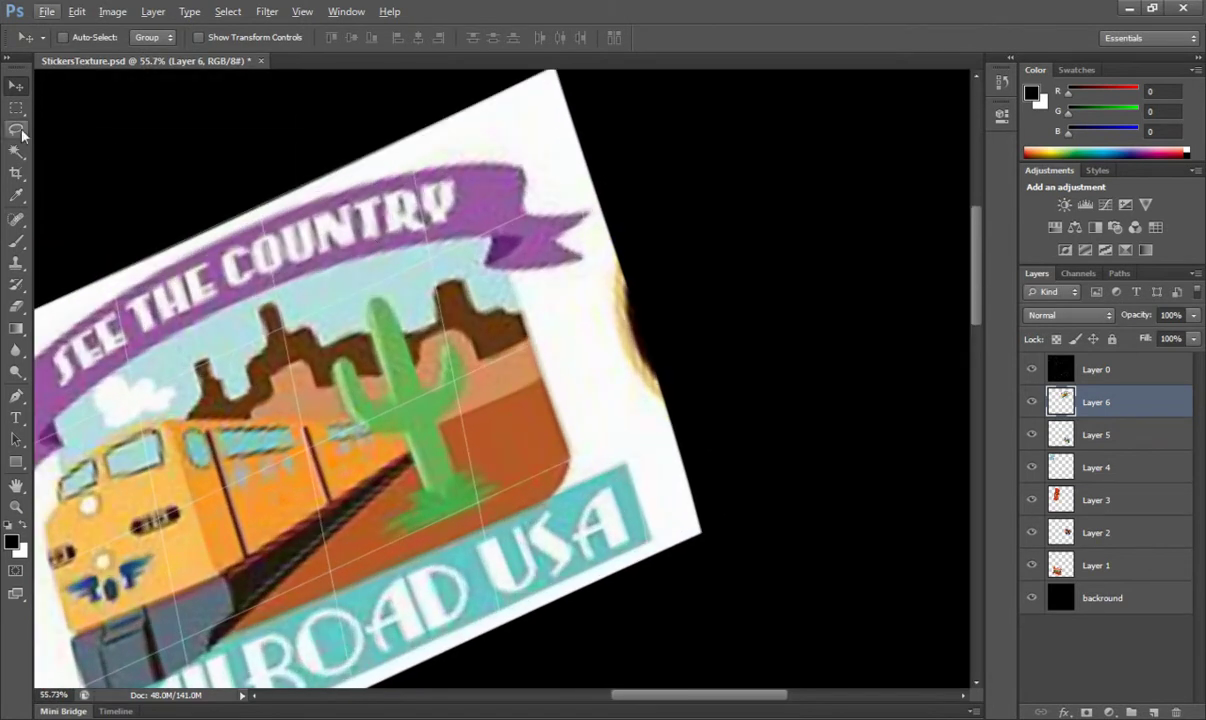
{"action": "left_click", "coordinate": [16, 130]}
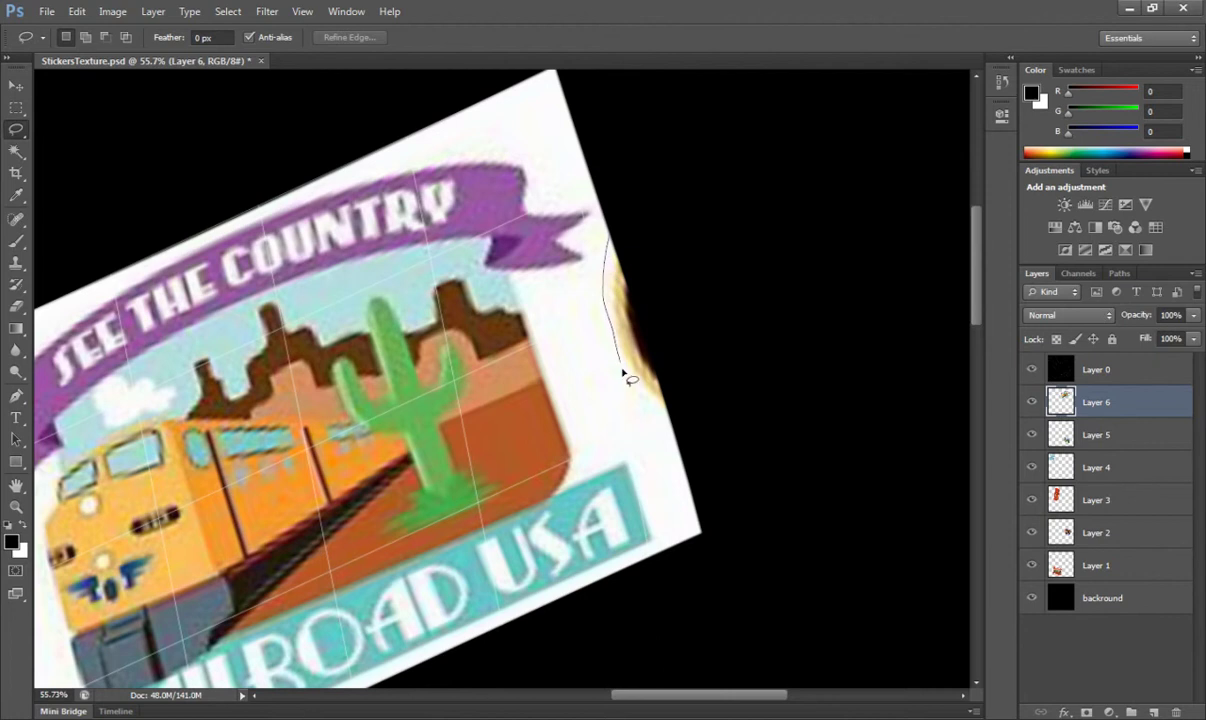
{"action": "left_click_drag", "start_coordinate": [666, 401], "coordinate": [676, 325]}
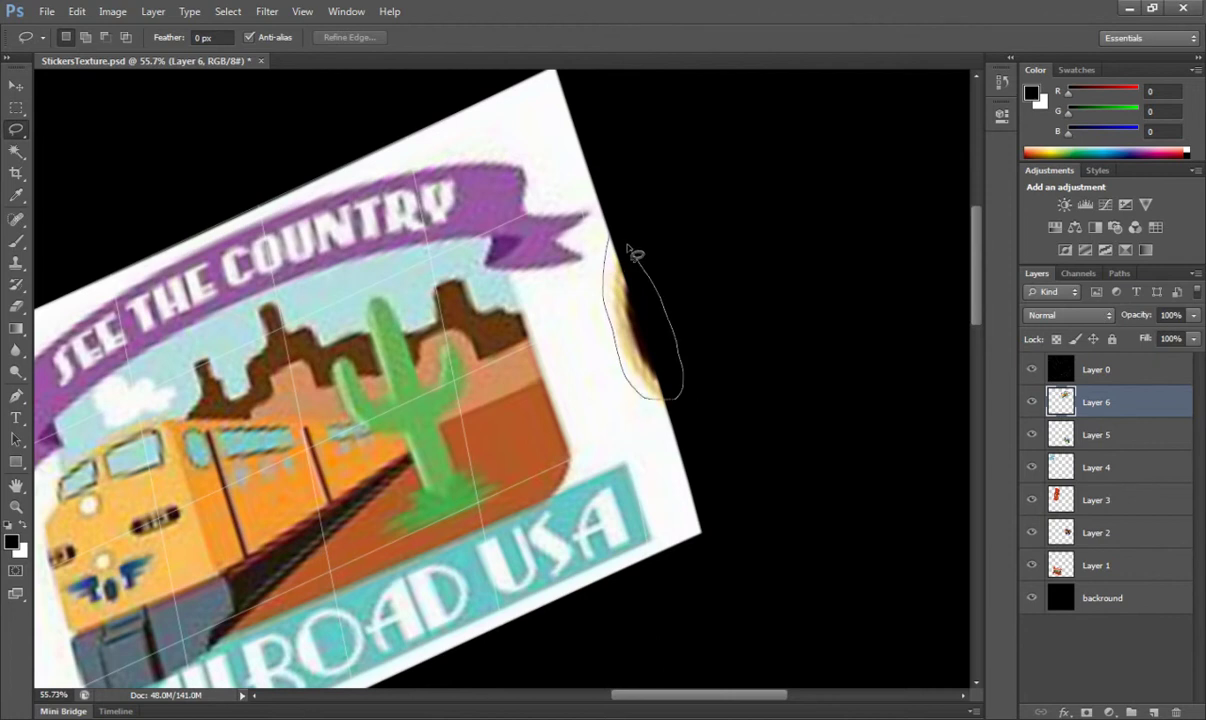
{"action": "left_click_drag", "start_coordinate": [631, 253], "coordinate": [614, 239]}
{"action": "left_click", "coordinate": [76, 11]}
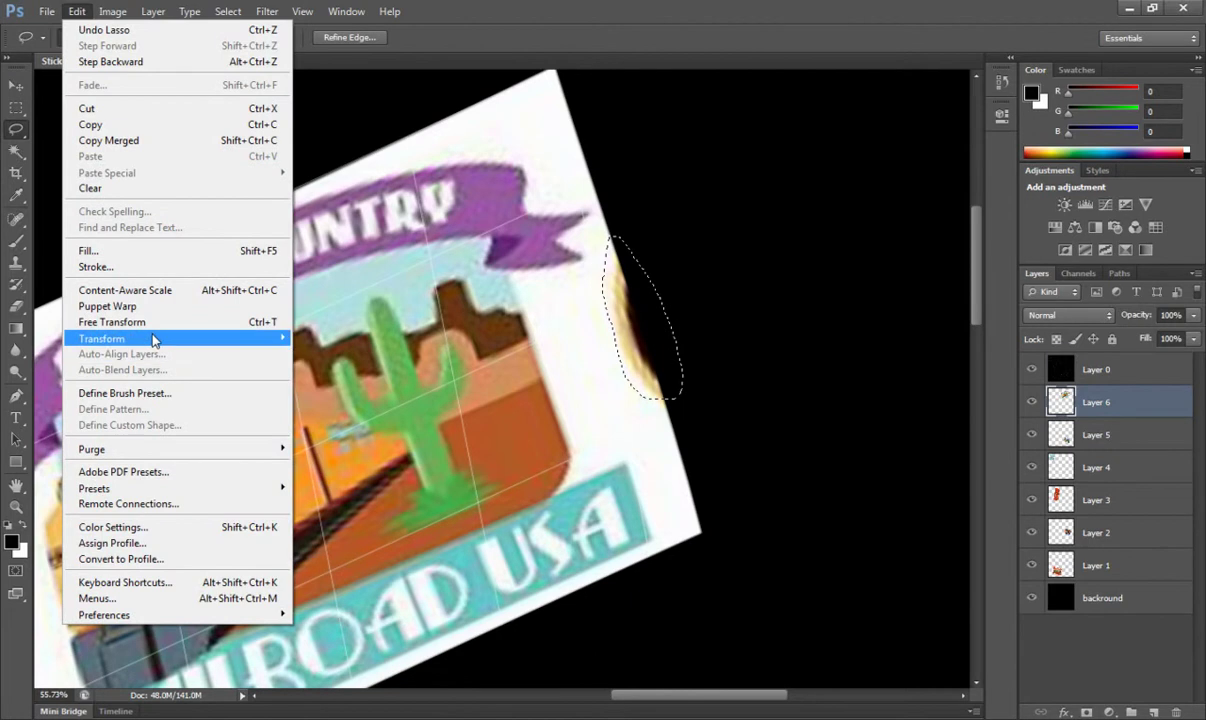
{"action": "left_click", "coordinate": [105, 251]}
{"action": "left_click", "coordinate": [588, 223]}
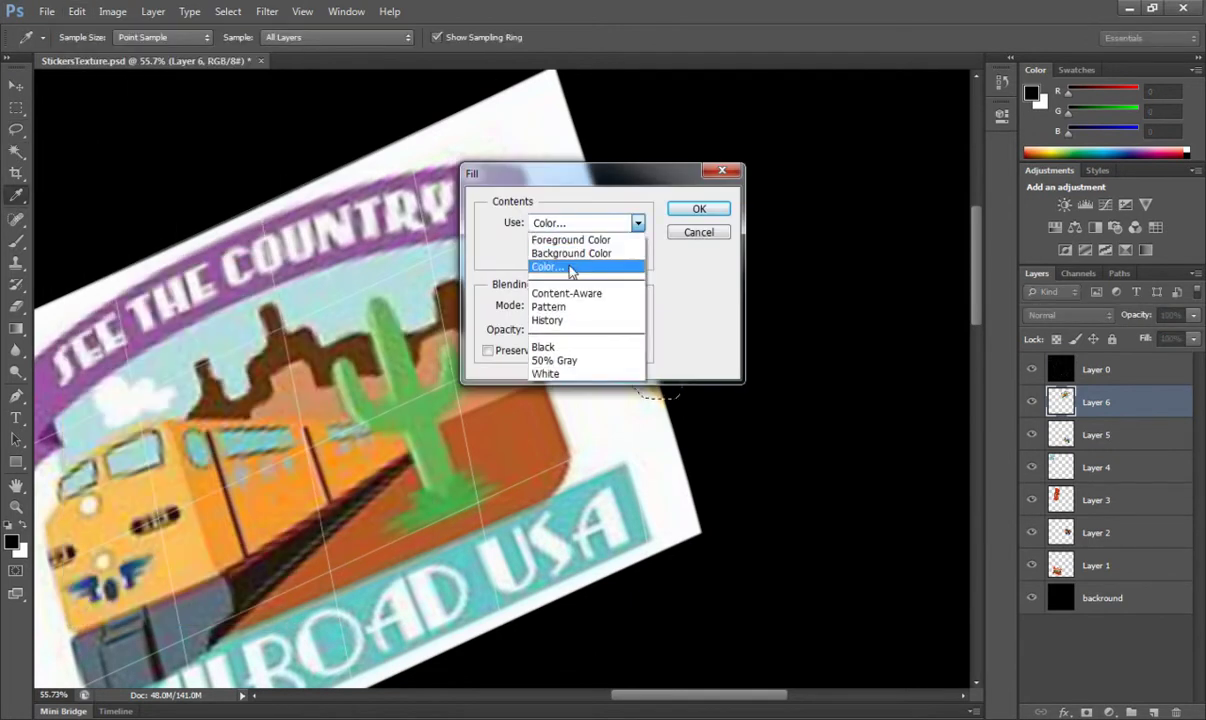
{"action": "left_click", "coordinate": [575, 268]}
{"action": "left_click", "coordinate": [592, 186]}
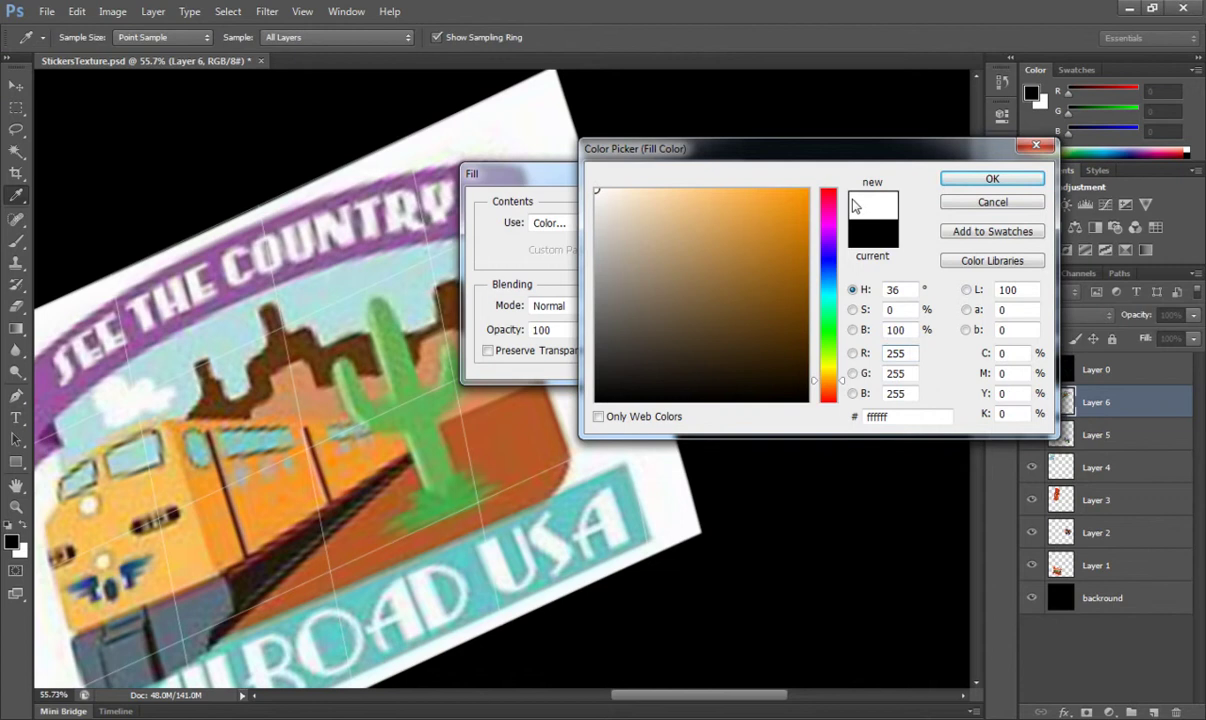
{"action": "left_click", "coordinate": [992, 178]}
{"action": "left_click", "coordinate": [695, 206]}
{"action": "key", "text": "ctrl+d"}
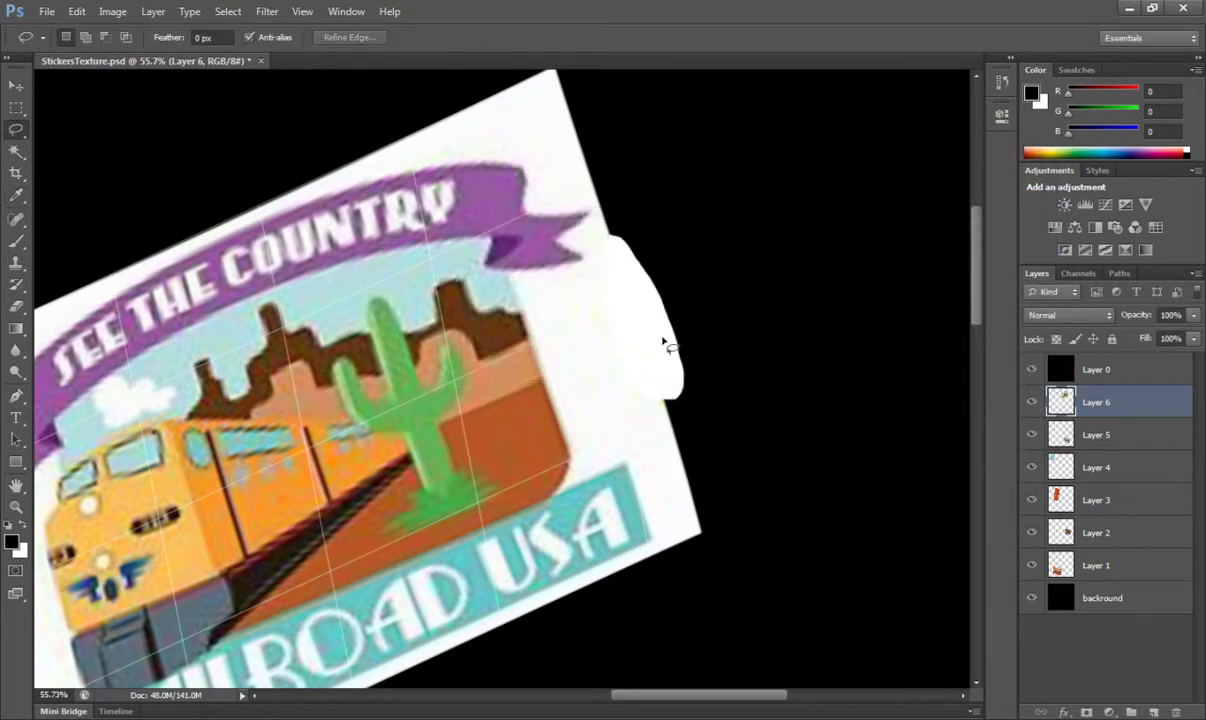
- Merge sticker layers Layer 1 through Layer 6 into one layer and hide the UV grid on Layer 0
{"action": "scroll", "coordinate": [617, 387], "scroll_direction": "down", "scroll_amount": 5}
{"action": "left_click", "coordinate": [1076, 568], "text": "shift"}
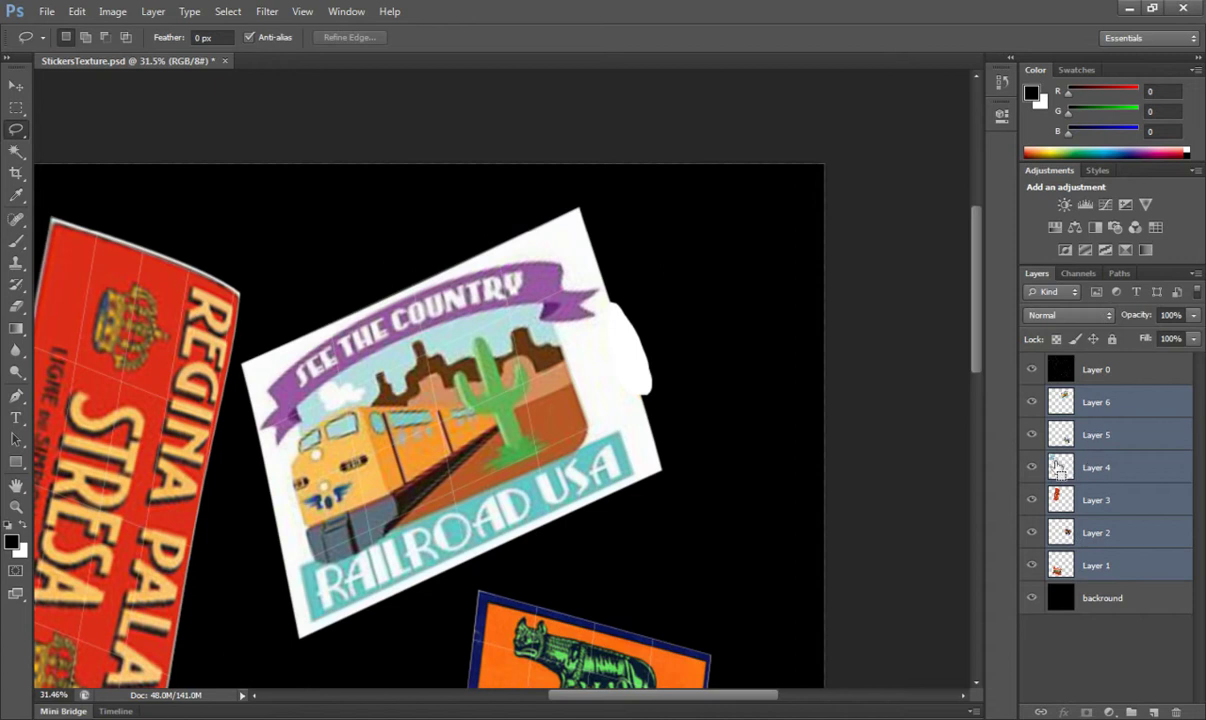
{"action": "key", "text": "ctrl+e"}
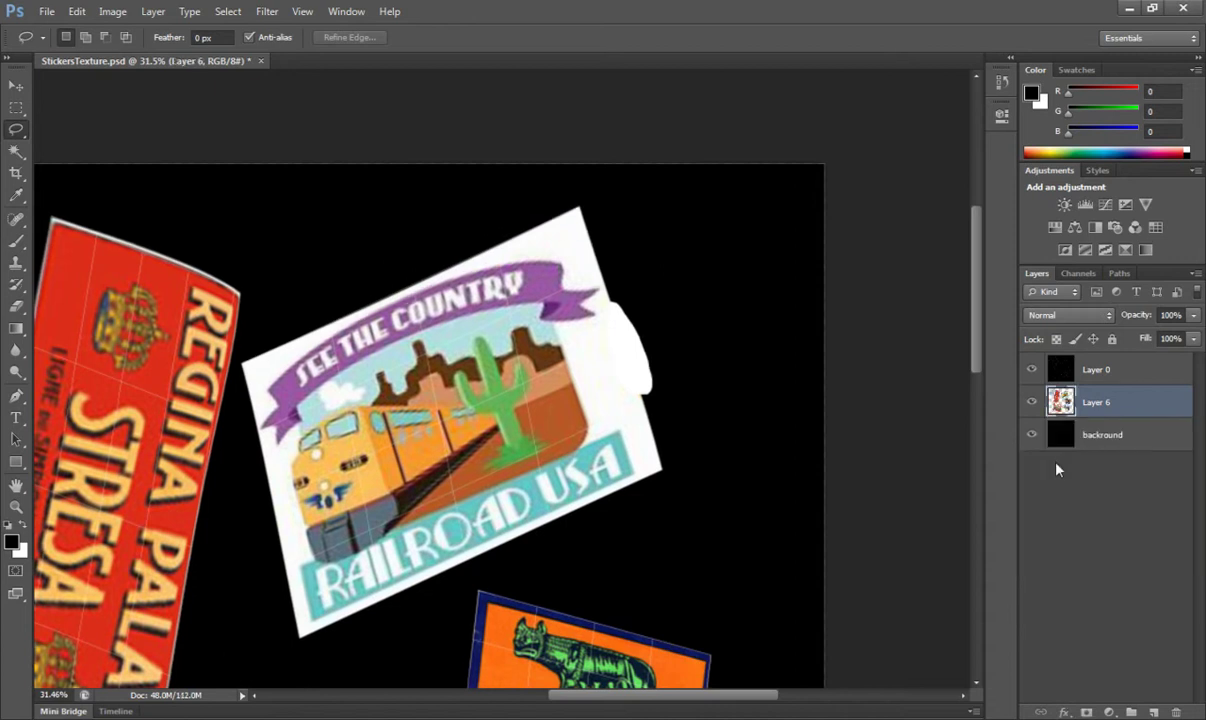
{"action": "left_click", "coordinate": [1031, 369]}
{"action": "scroll", "coordinate": [460, 485], "scroll_direction": "down", "scroll_amount": 1}
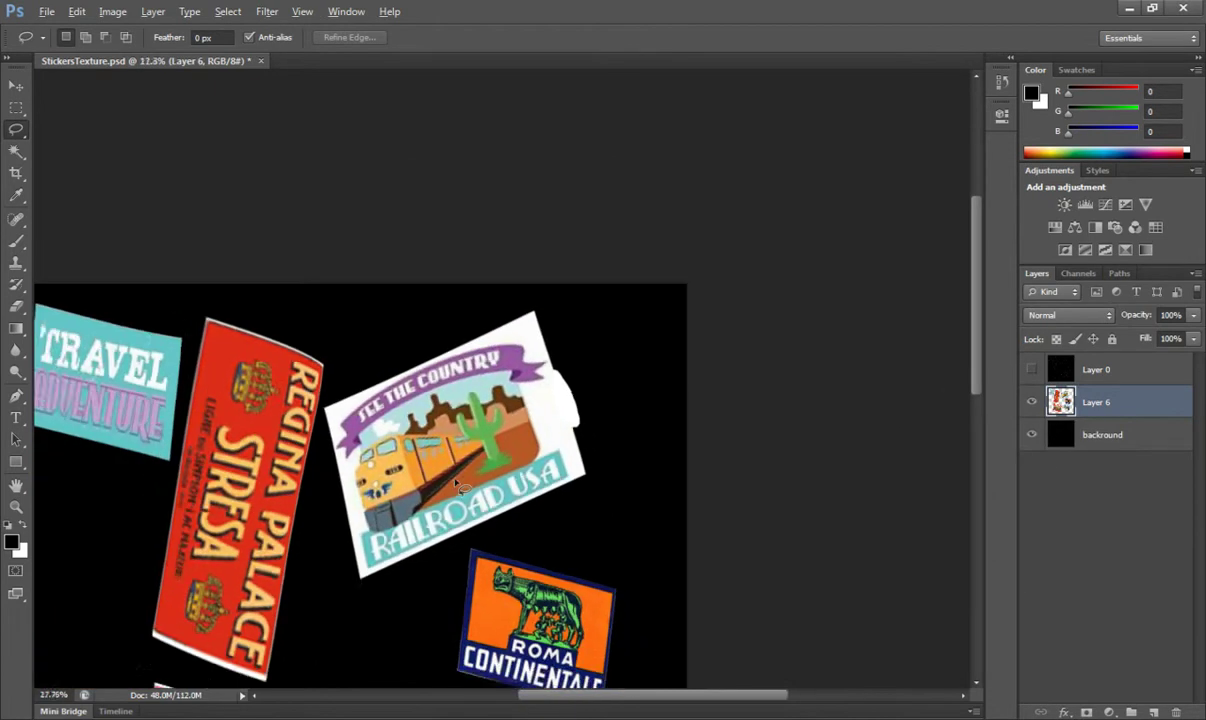
{"action": "scroll", "coordinate": [460, 485], "scroll_direction": "down", "scroll_amount": 2}
{"action": "scroll", "coordinate": [265, 335], "scroll_direction": "up", "scroll_amount": 1}
- Save the document as StickersTexture in Photoshop format in sourceimages, replacing the existing file
{"action": "left_click", "coordinate": [46, 11]}
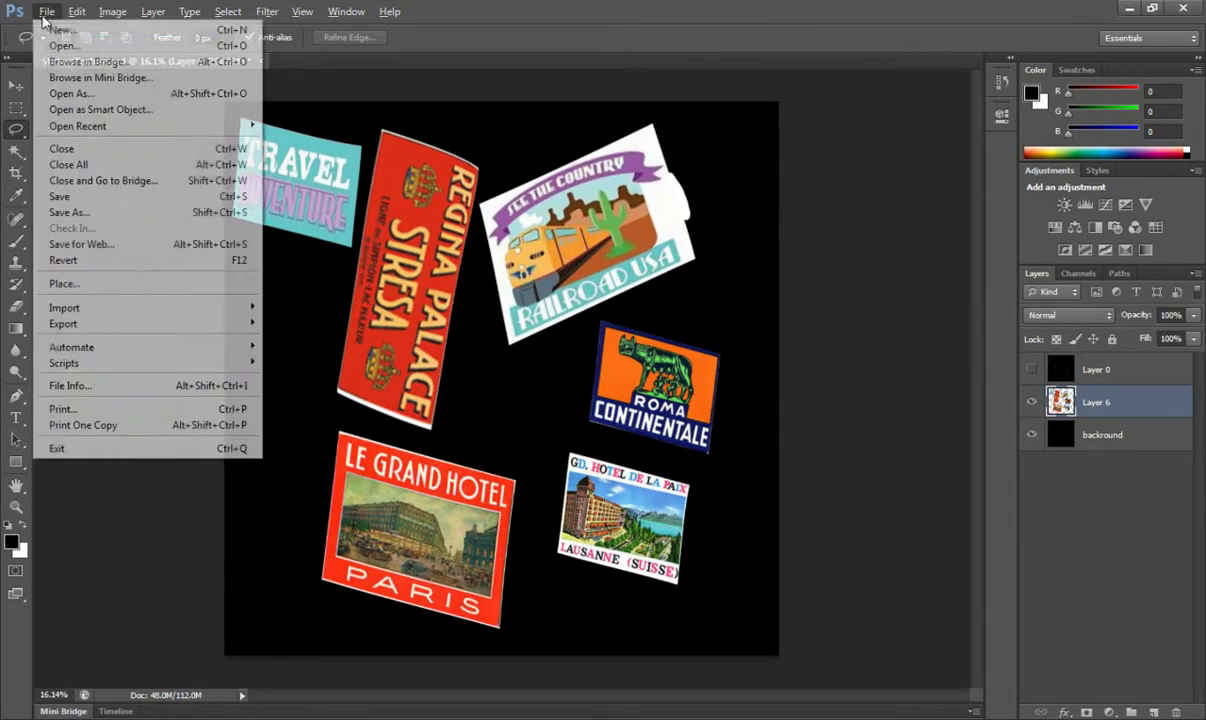
{"action": "left_click", "coordinate": [100, 202]}
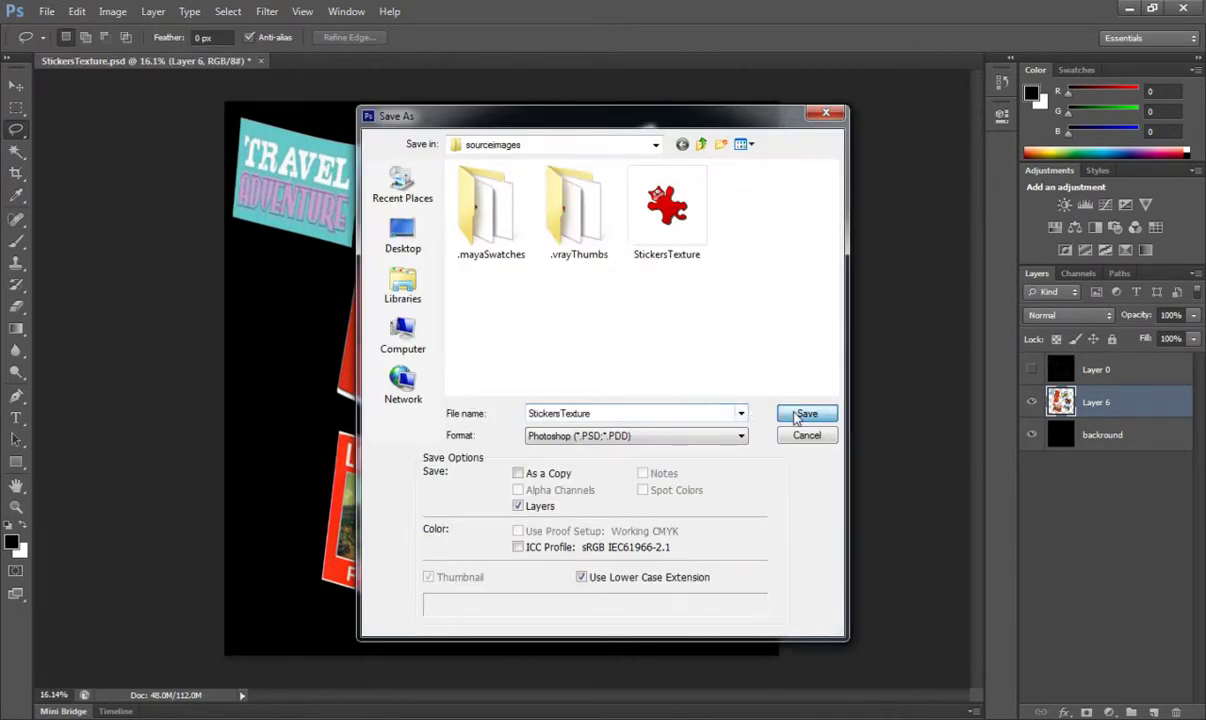
{"action": "left_click", "coordinate": [804, 412]}
{"action": "left_click", "coordinate": [512, 280]}
{"action": "left_click", "coordinate": [787, 223]}
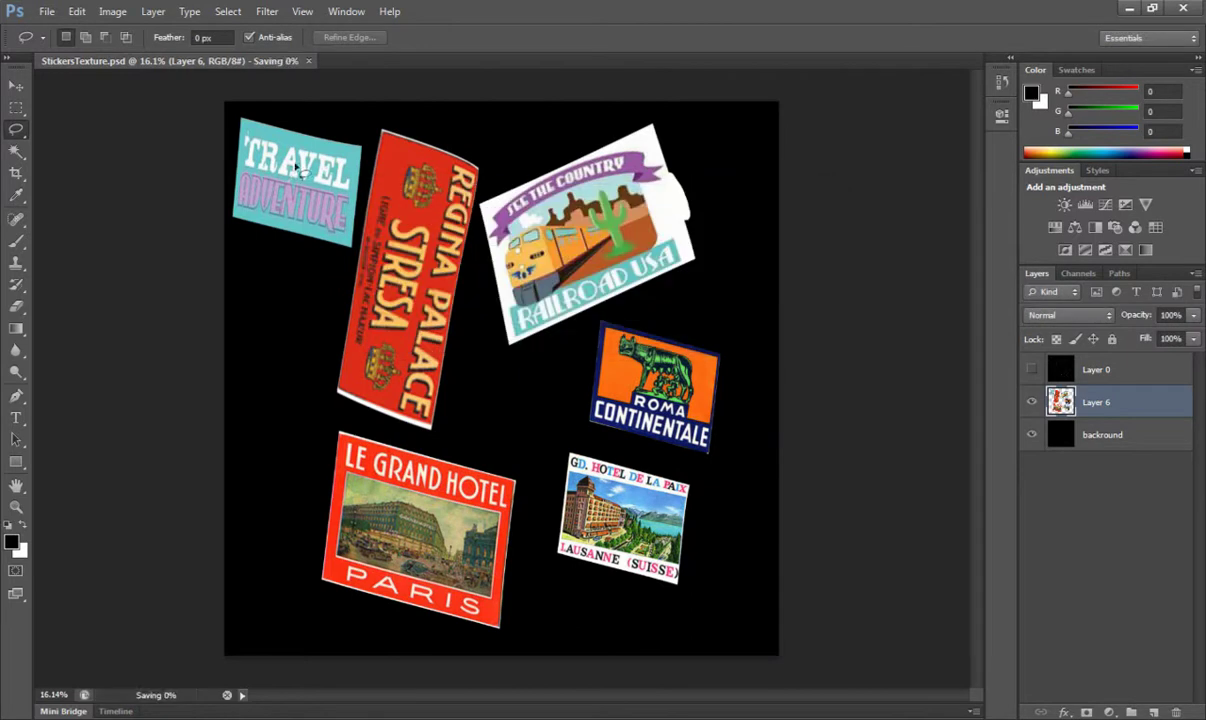
- Save a JPEG copy as StickersTexture.jpg in sourceimages, replacing the existing file and accepting the JPEG options
{"action": "left_click", "coordinate": [46, 11]}
{"action": "left_click", "coordinate": [91, 214]}
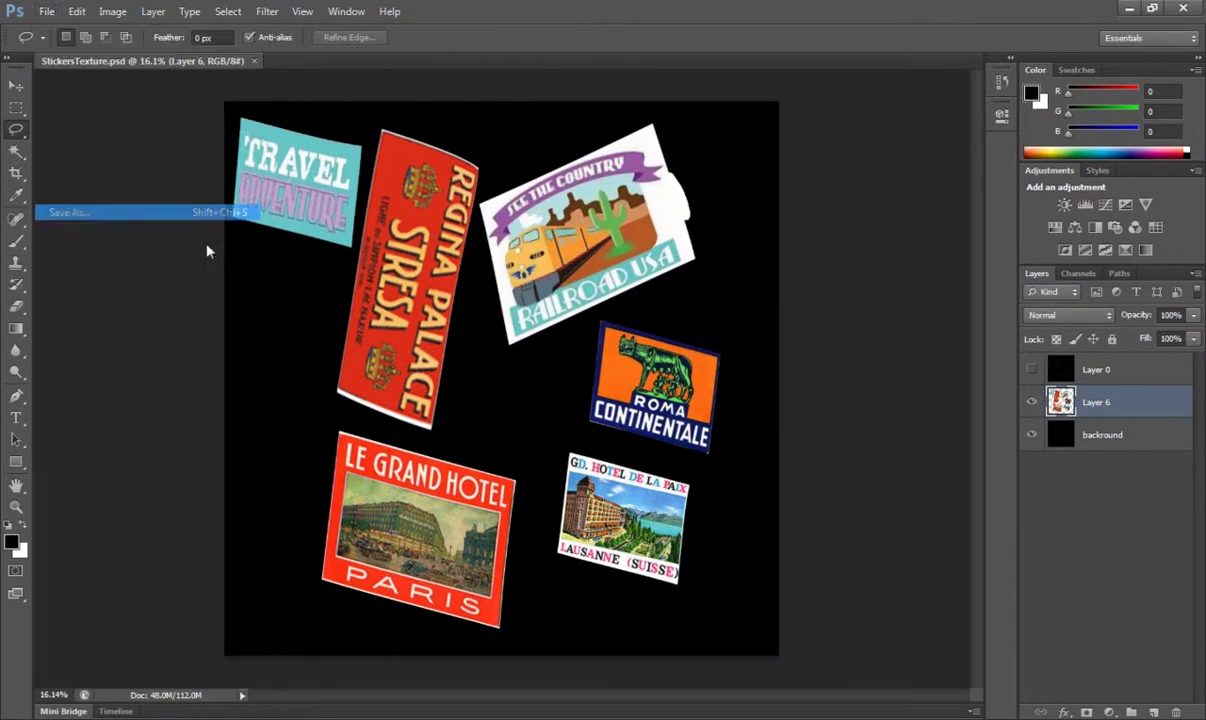
{"action": "left_click", "coordinate": [627, 440]}
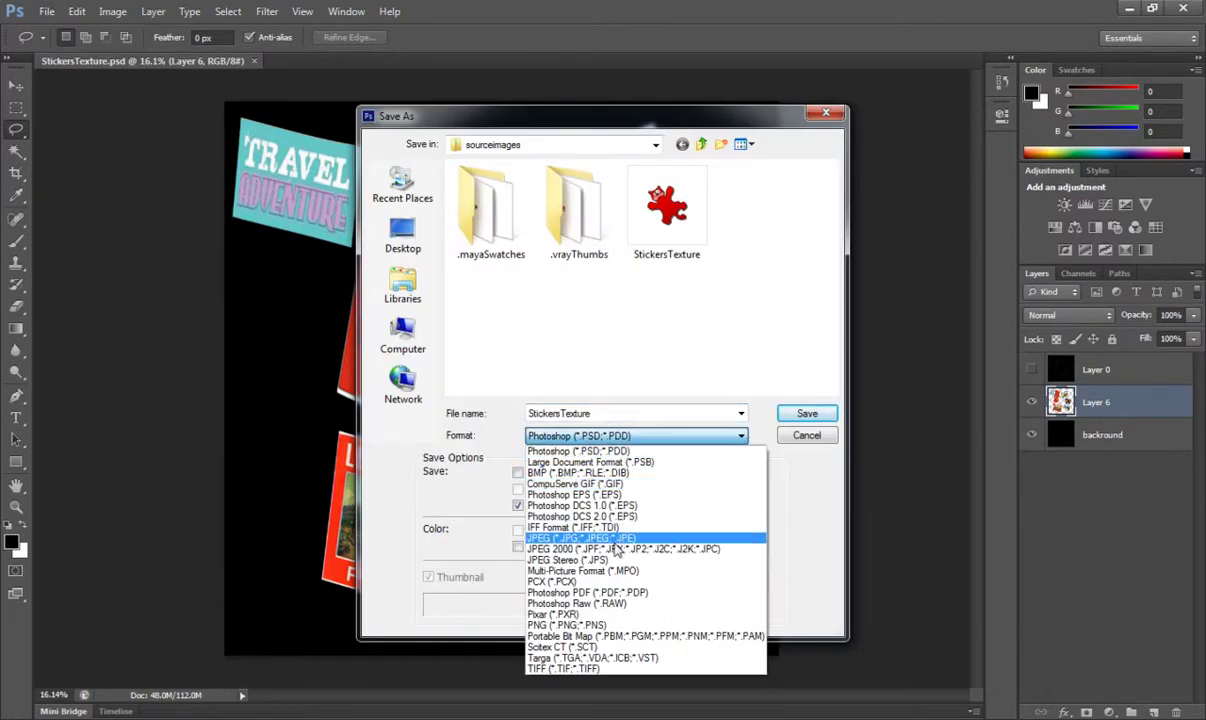
{"action": "left_click", "coordinate": [590, 542]}
{"action": "left_click", "coordinate": [806, 414]}
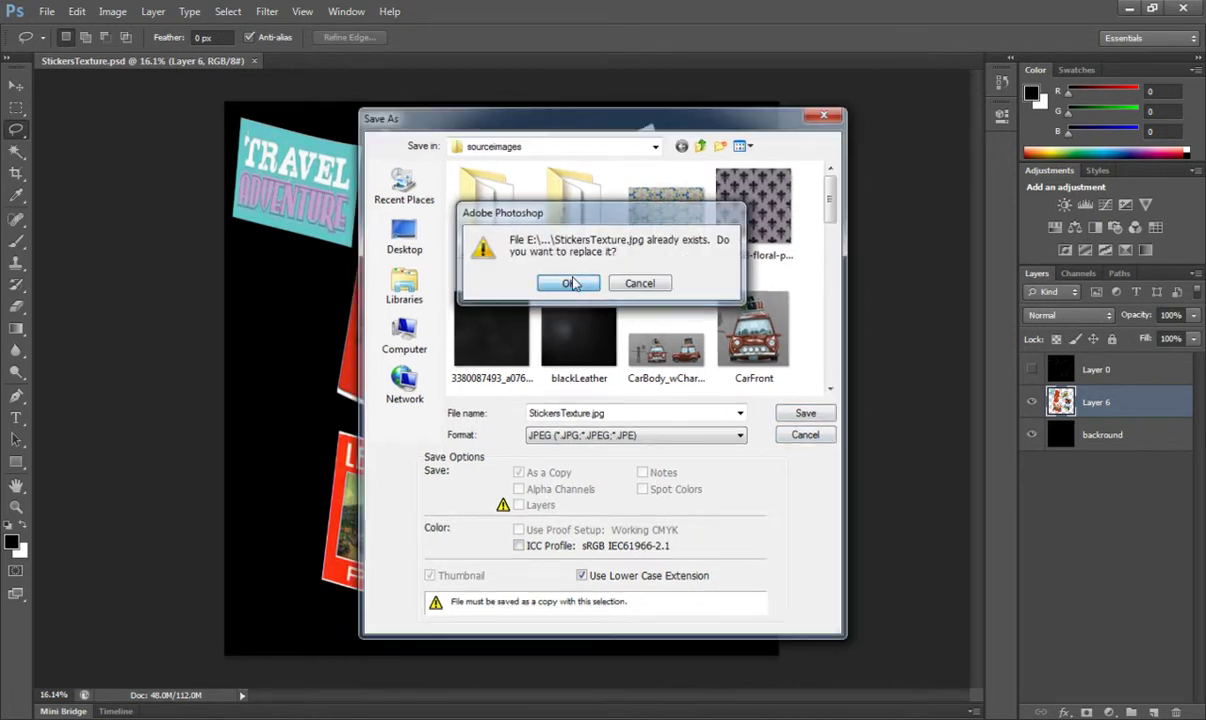
{"action": "left_click", "coordinate": [570, 281]}
{"action": "left_click", "coordinate": [700, 191]}
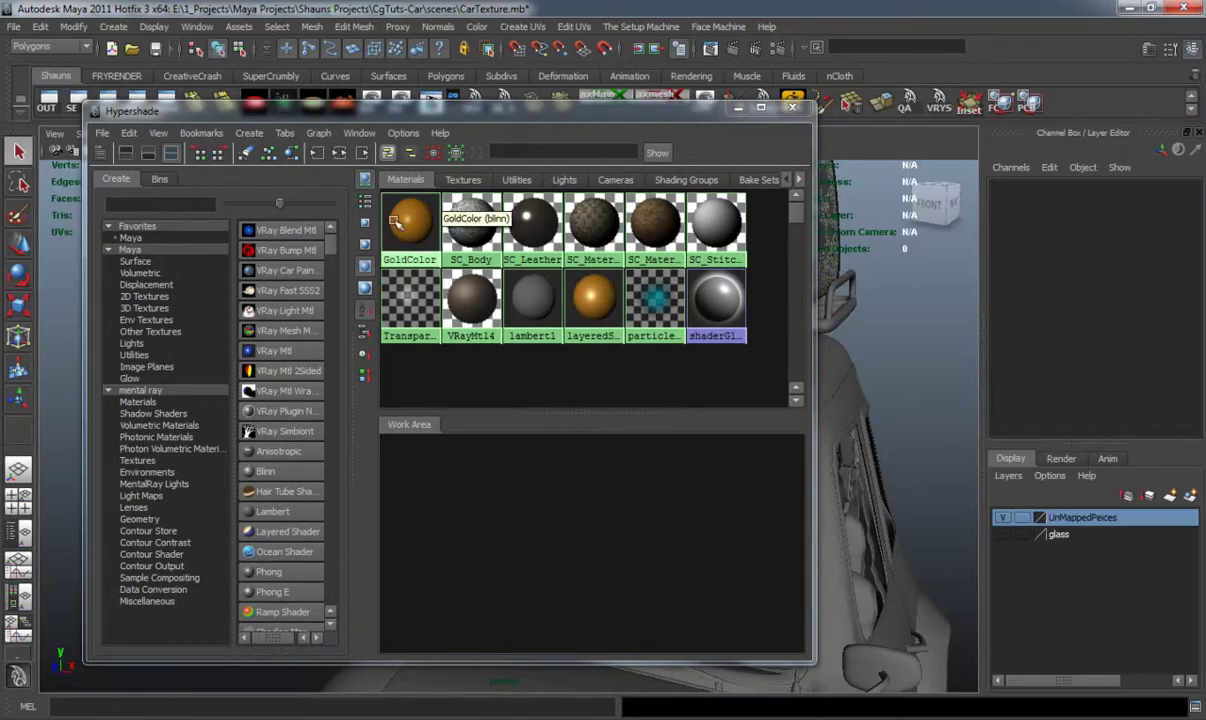
- Create a new VRay Mtl in Hypershade and connect a File texture node to its Diffuse Color
{"action": "left_click_drag", "start_coordinate": [448, 115], "coordinate": [520, 99]}
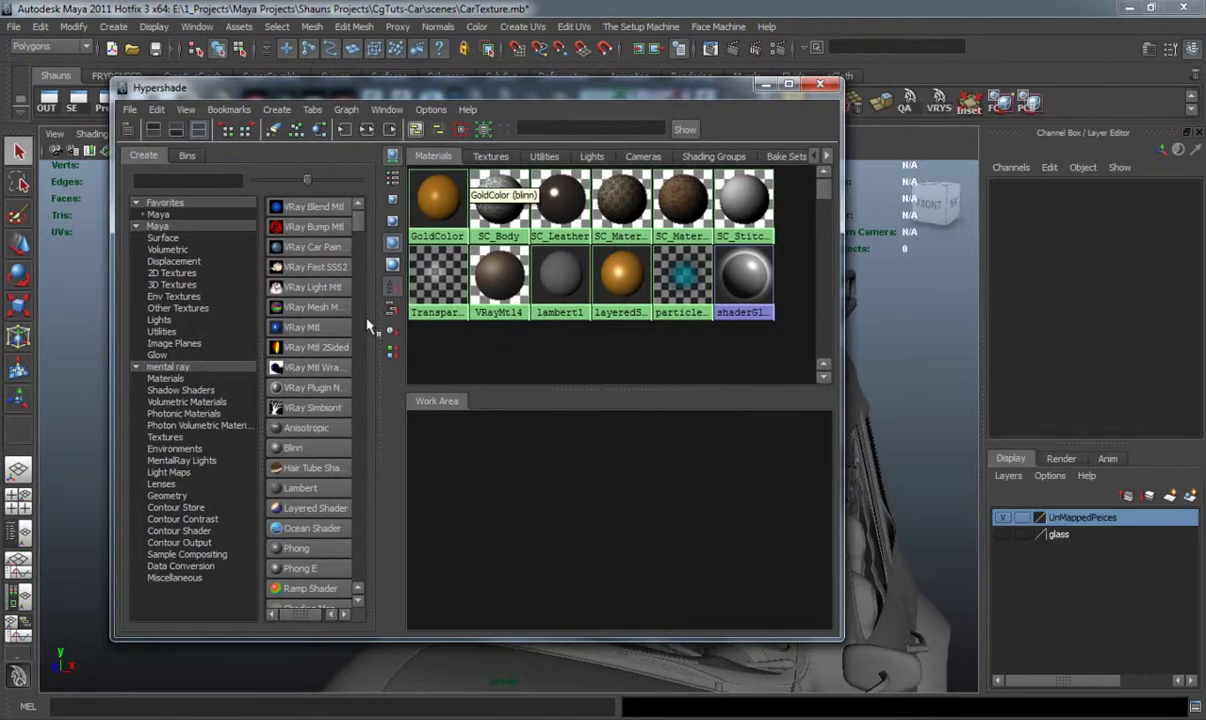
{"action": "left_click", "coordinate": [300, 327]}
{"action": "left_click_drag", "start_coordinate": [460, 475], "coordinate": [662, 503]}
{"action": "key", "text": "ctrl+a"}
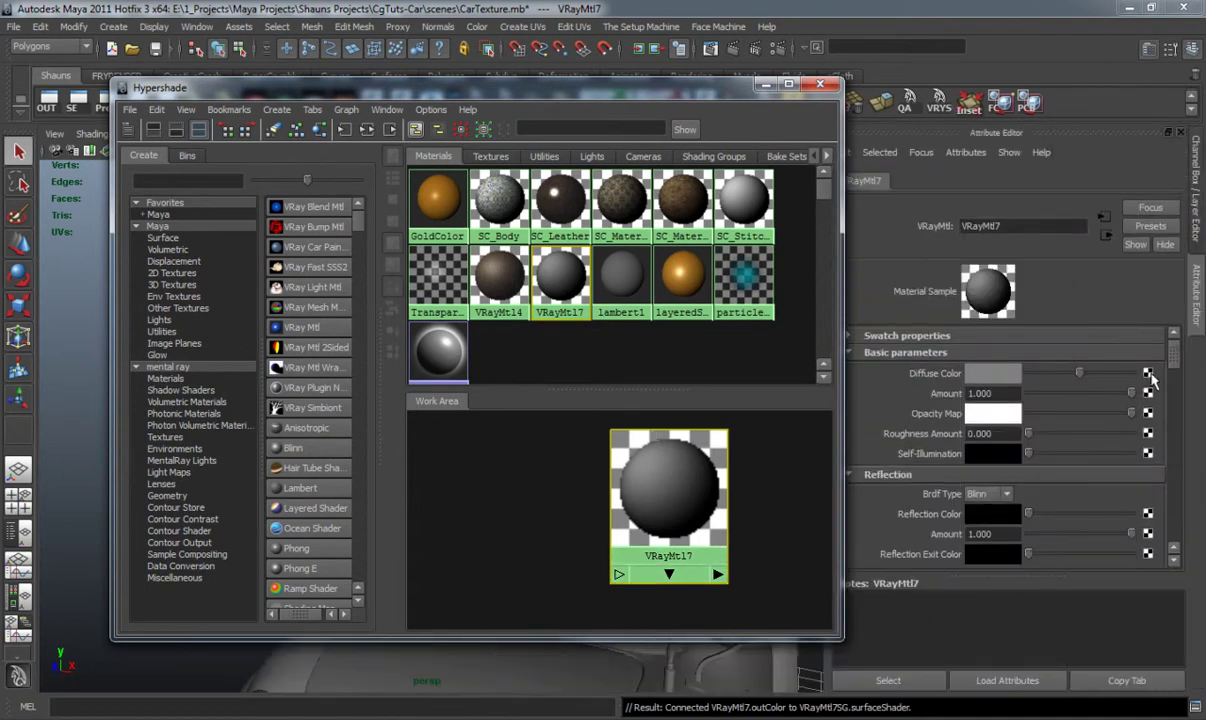
{"action": "left_click", "coordinate": [1148, 374]}
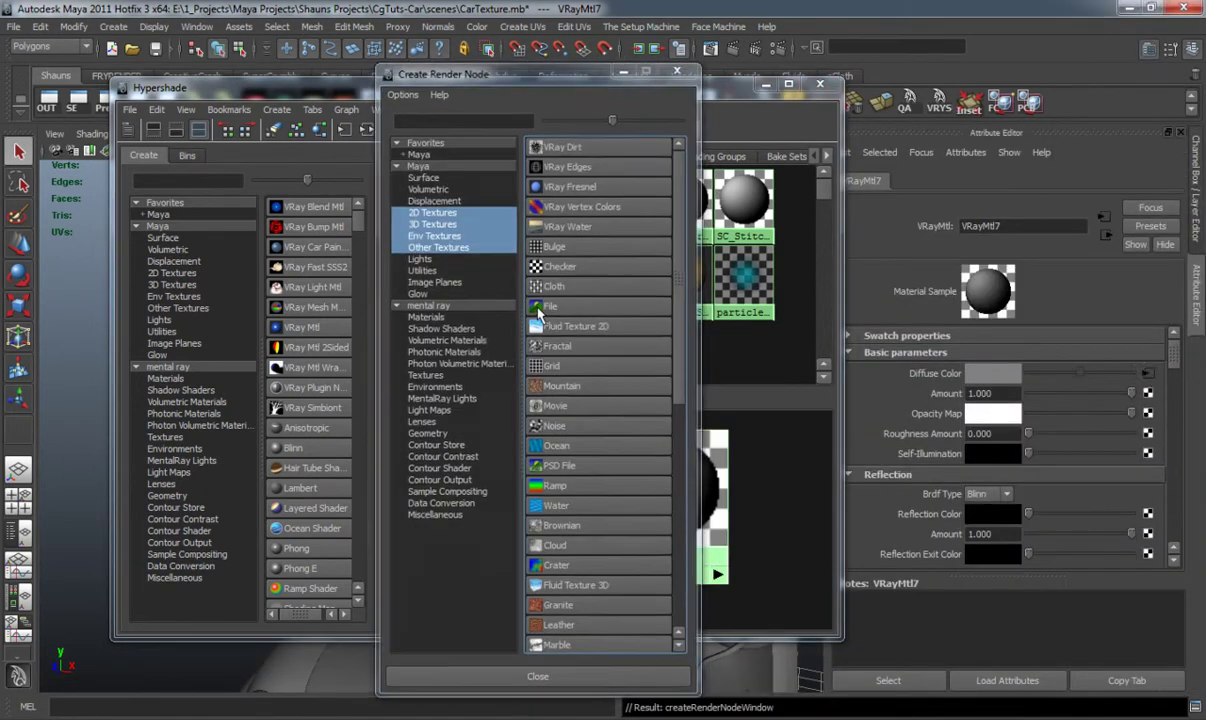
{"action": "left_click", "coordinate": [540, 308]}
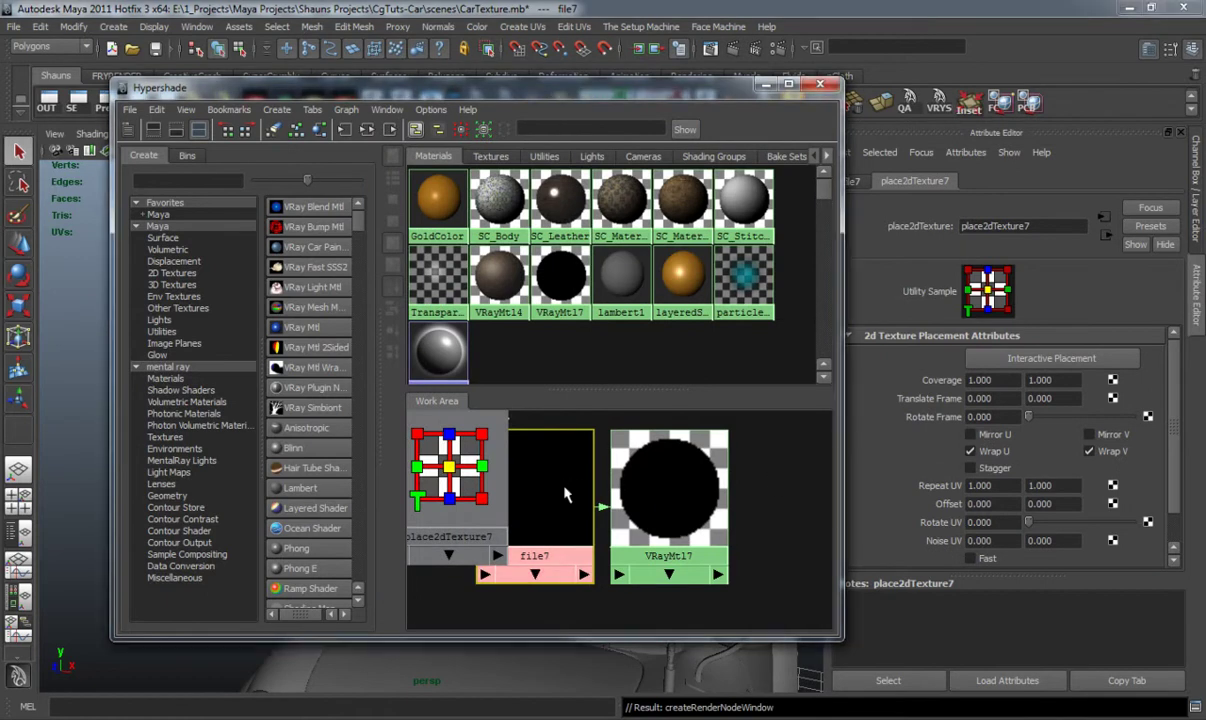
- Set the file texture's Filter Type to Off and load StickersTexture.jpg from sourceimages as its image
{"action": "left_click", "coordinate": [852, 181]}
{"action": "left_click", "coordinate": [995, 355]}
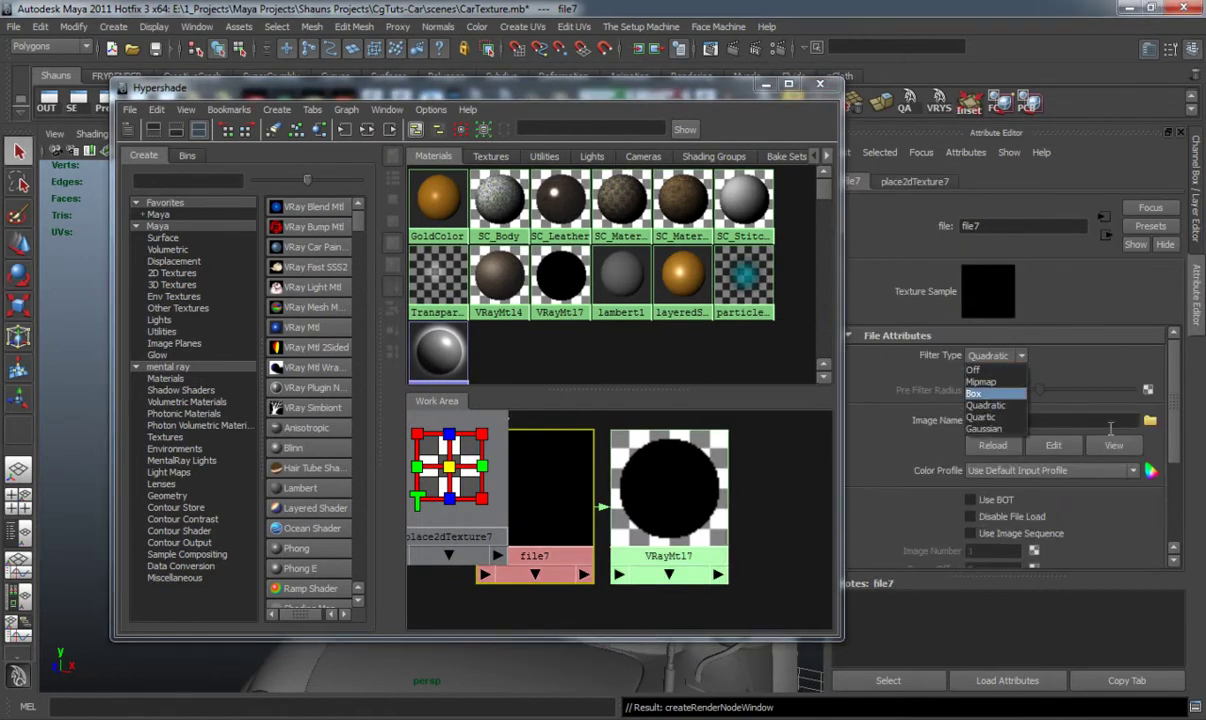
{"action": "left_click", "coordinate": [973, 370]}
{"action": "left_click", "coordinate": [1150, 421]}
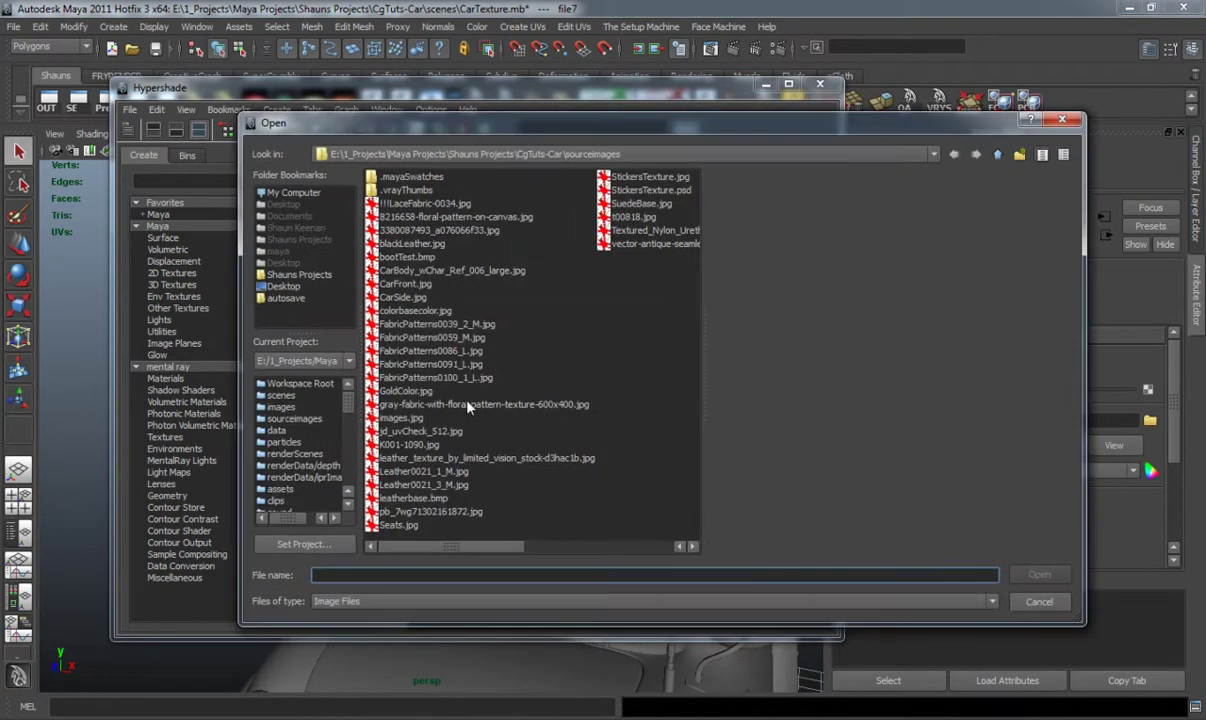
{"action": "left_click", "coordinate": [648, 178]}
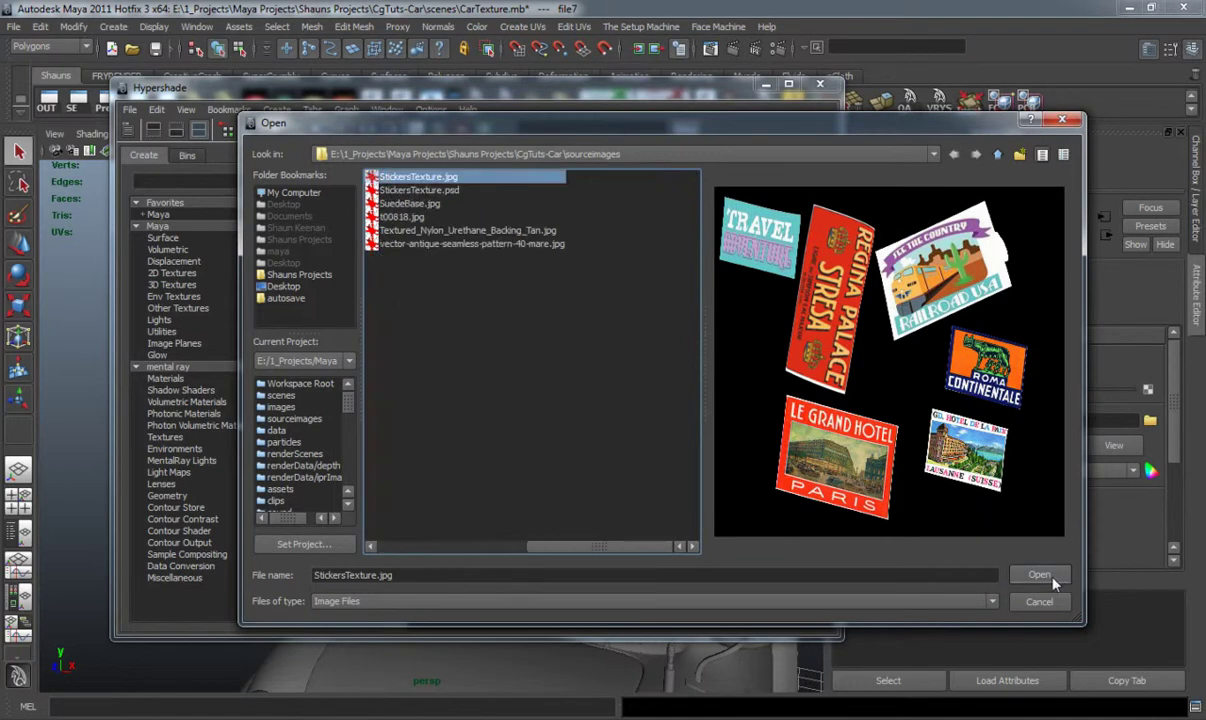
{"action": "left_click", "coordinate": [1045, 575]}
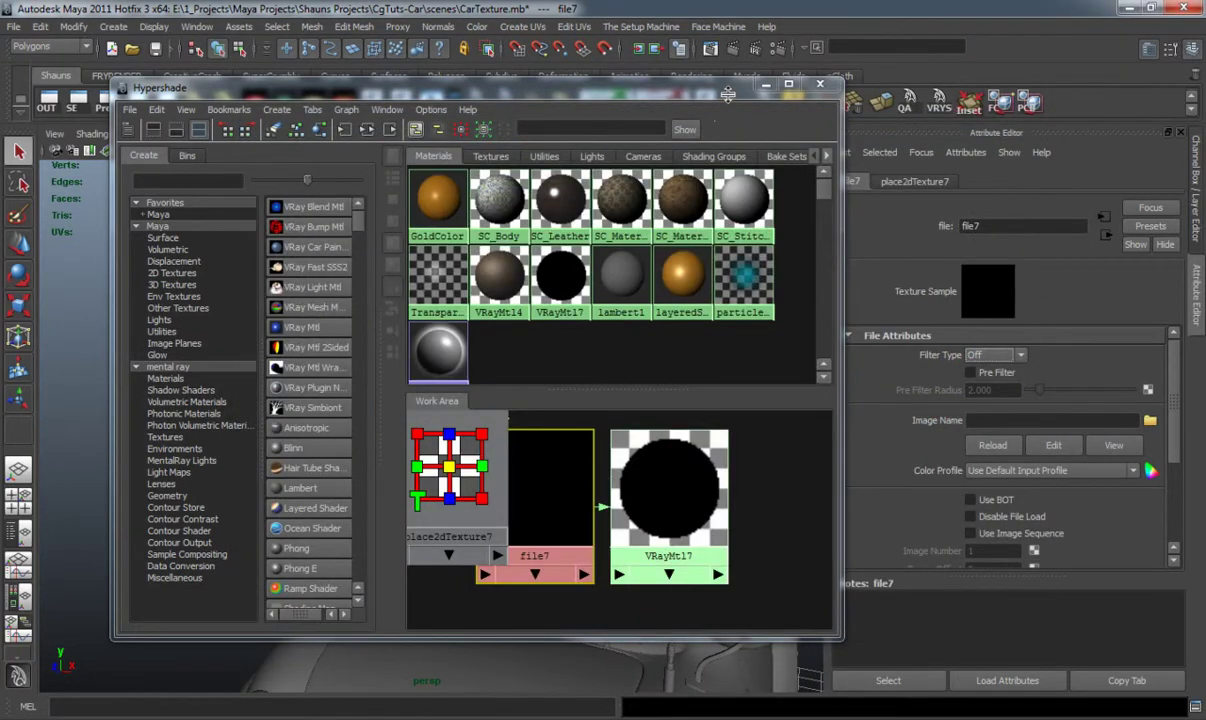
- Assign the new VRay sticker material to the sticker meshes on the floral suitcase's side and close Hypershade
{"action": "left_click_drag", "start_coordinate": [683, 85], "coordinate": [324, 111]}
{"action": "left_click_drag", "start_coordinate": [599, 380], "coordinate": [563, 335]}
{"action": "left_click", "coordinate": [592, 279]}
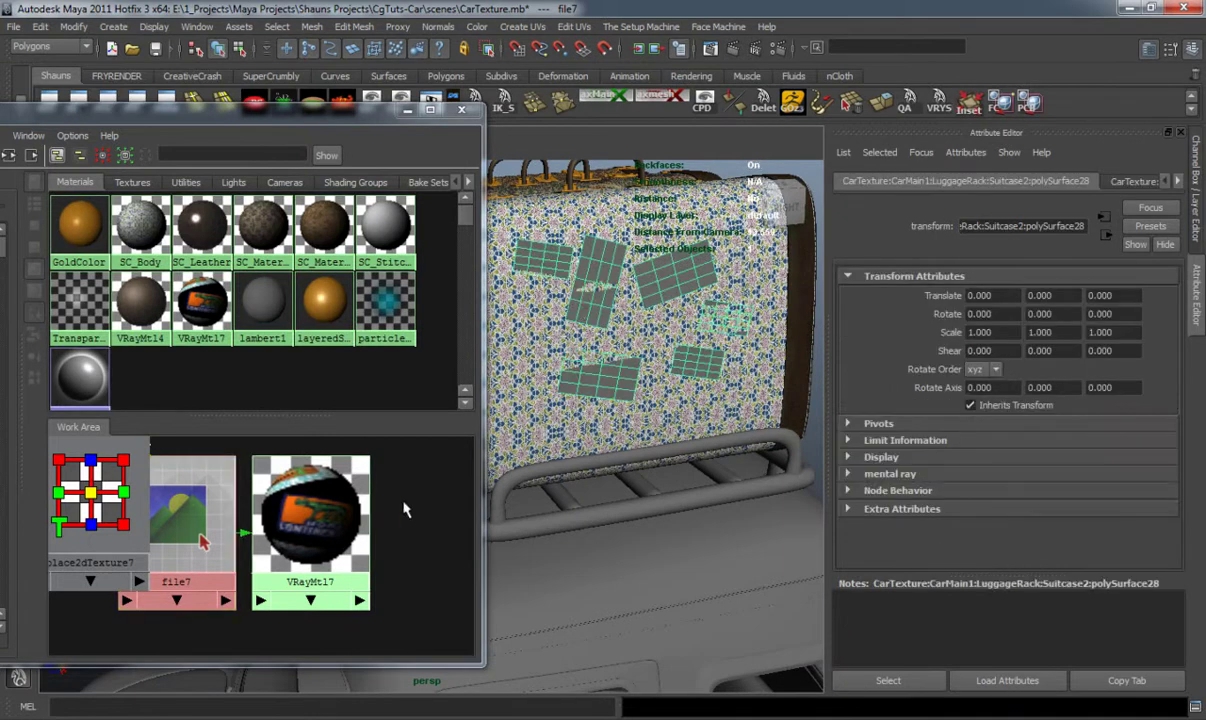
{"action": "right_click", "coordinate": [310, 510]}
{"action": "left_click", "coordinate": [310, 455]}
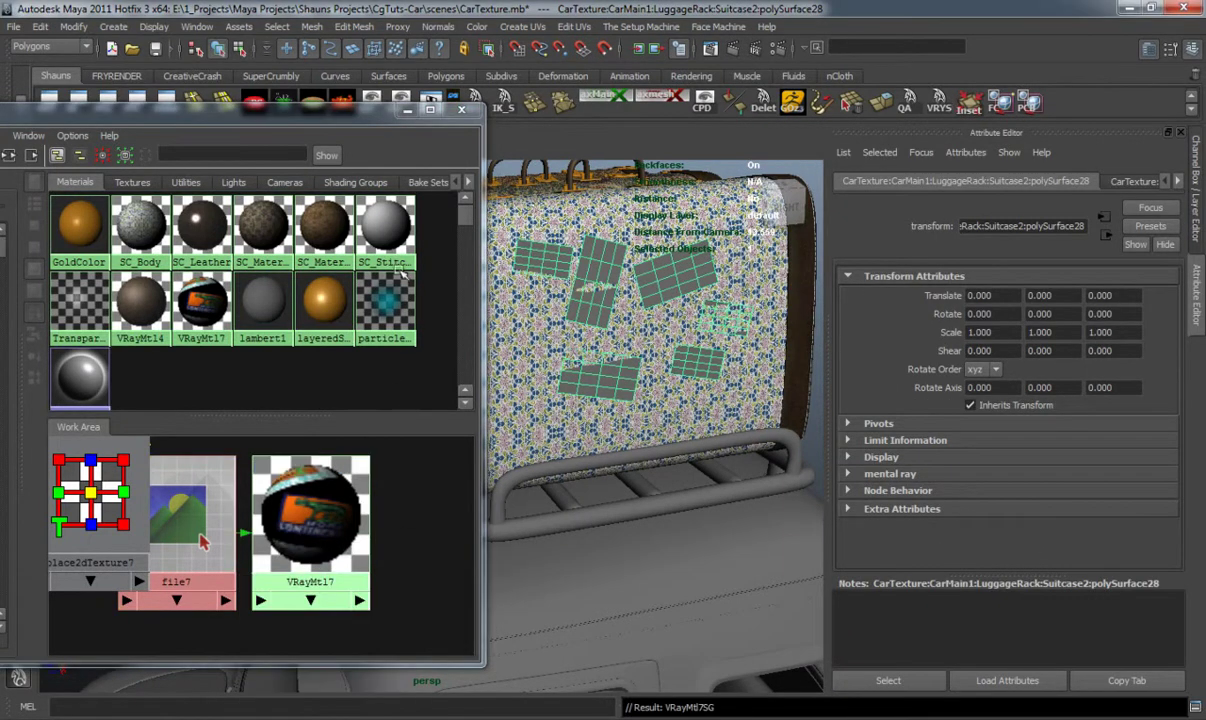
{"action": "left_click", "coordinate": [463, 113]}
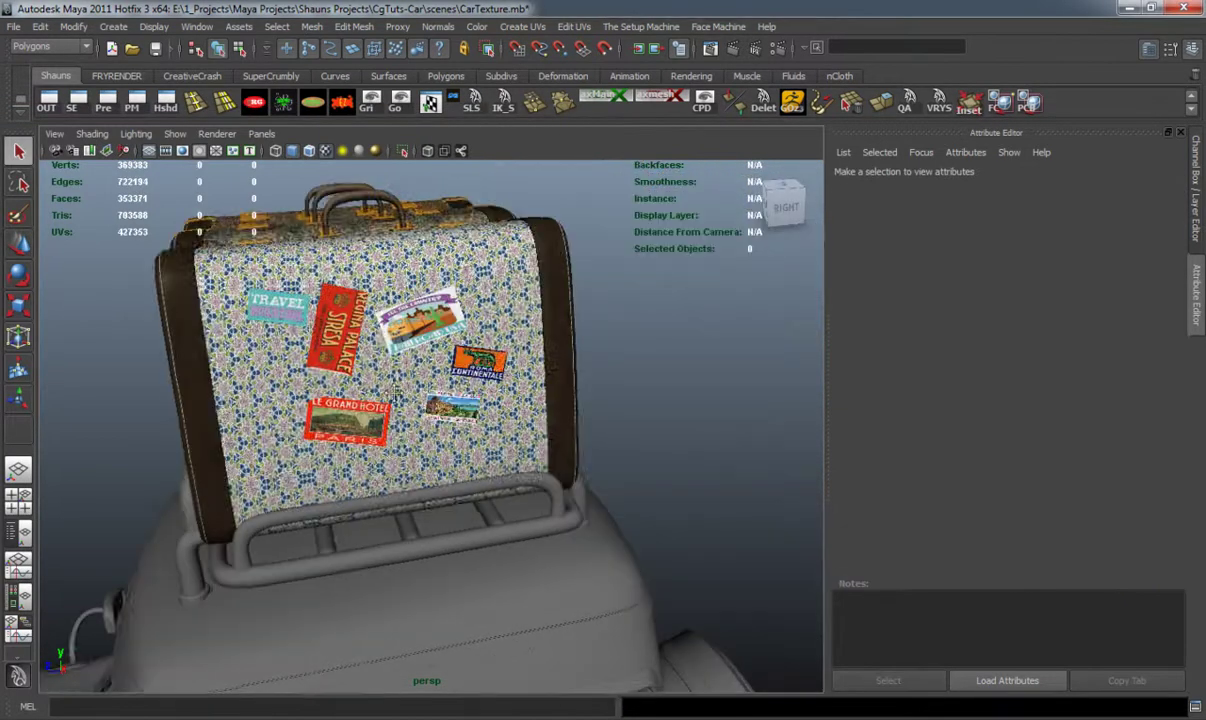
{"action": "left_click_drag", "start_coordinate": [396, 394], "coordinate": [430, 410]}
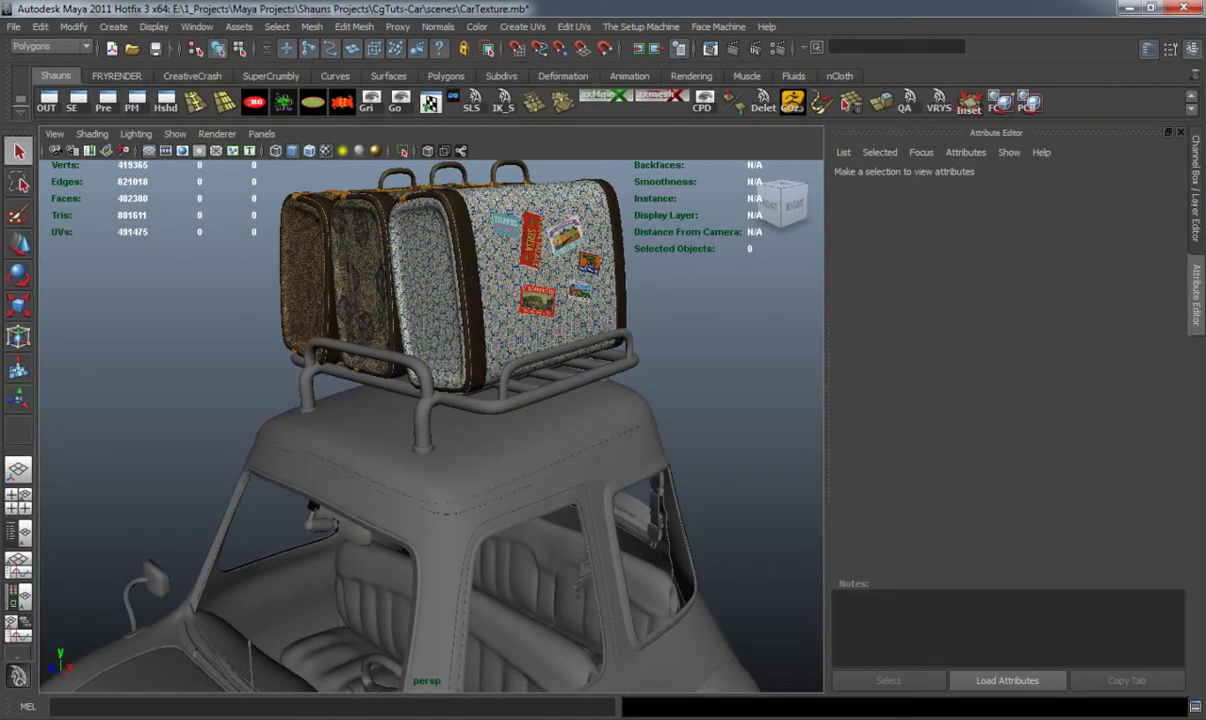